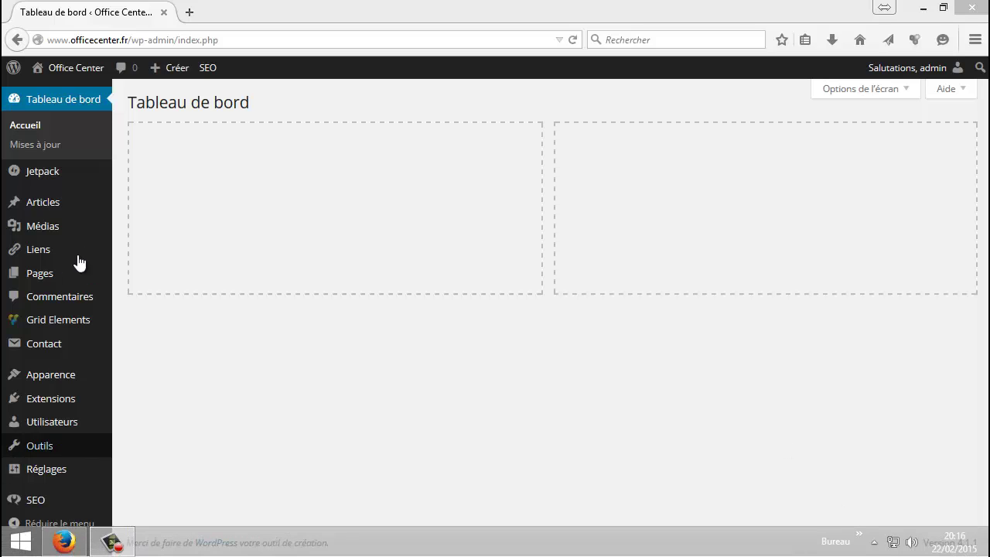
Review the installed extensions down to WPBakery Visual Composer near the end of the list
mouse_move(85, 166)
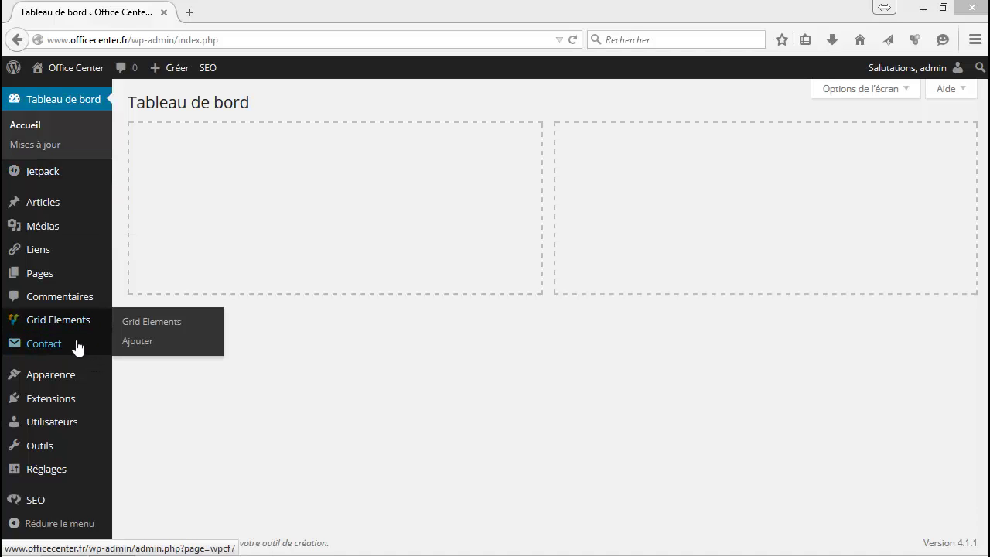
left_click(70, 408)
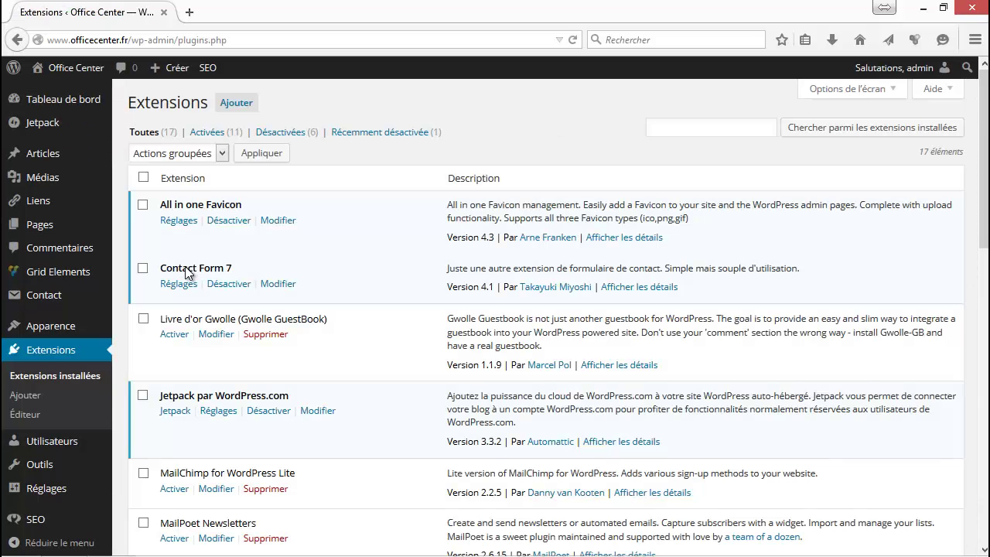
scroll(254, 363, "down", 10)
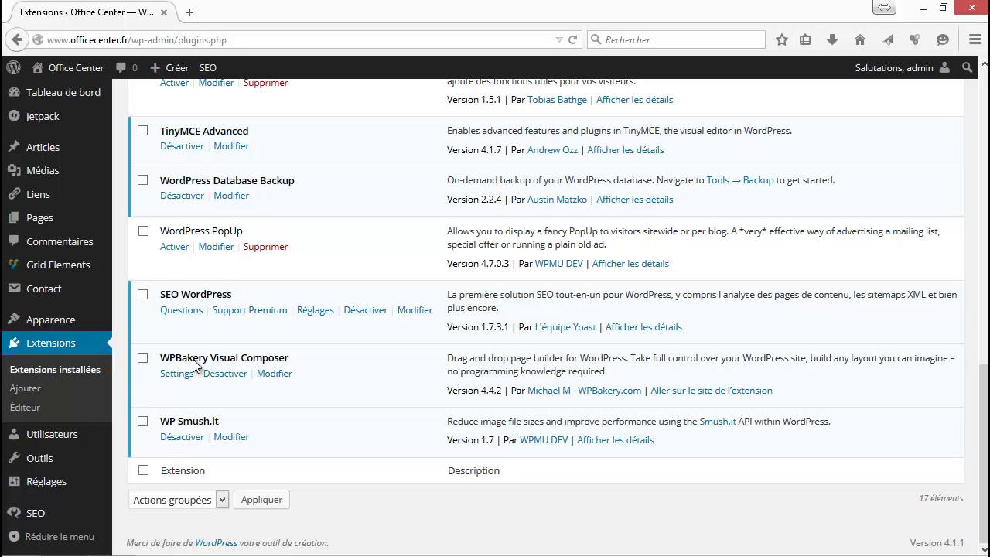
Examine the Visual Composer settings, checking the product licence page and the content types in the general settings
mouse_move(44, 482)
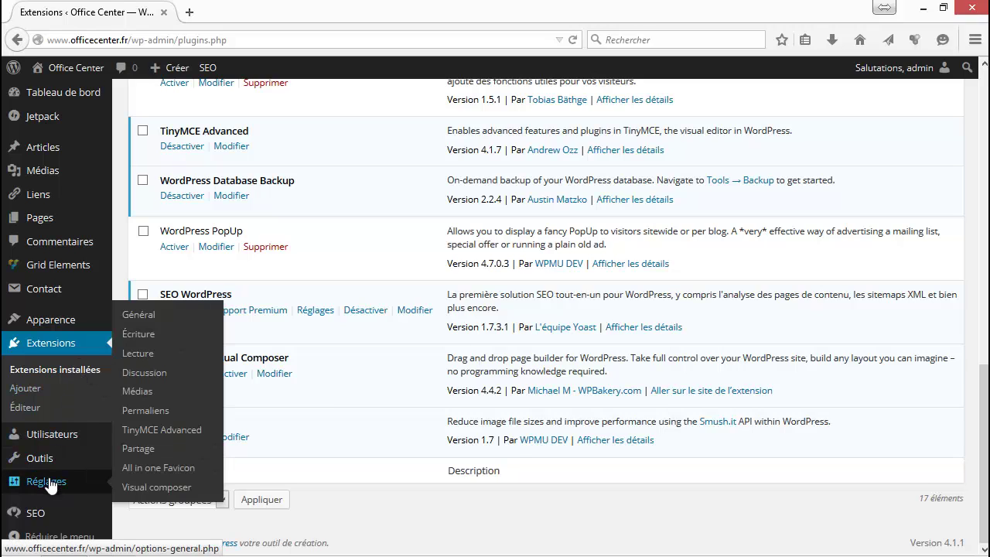
left_click(148, 489)
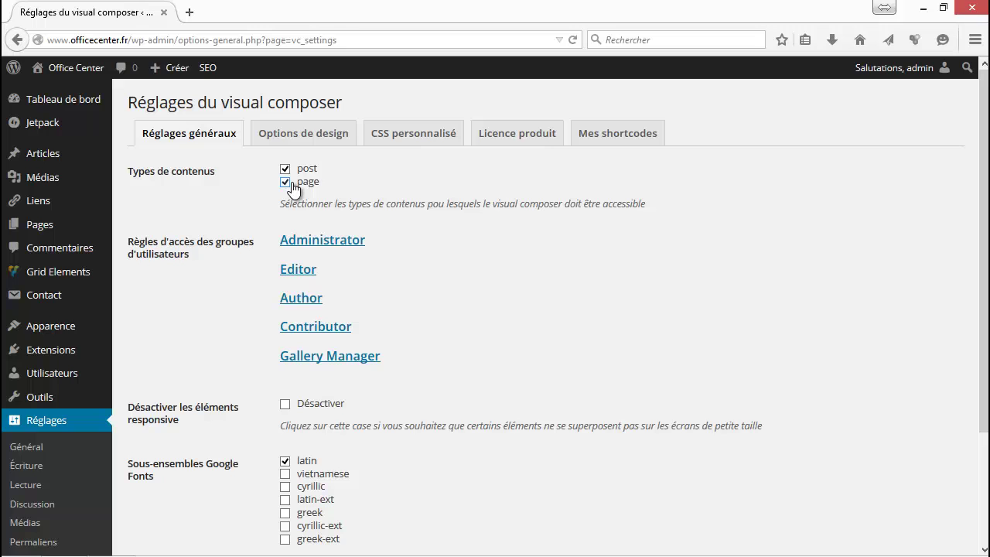
left_click(510, 139)
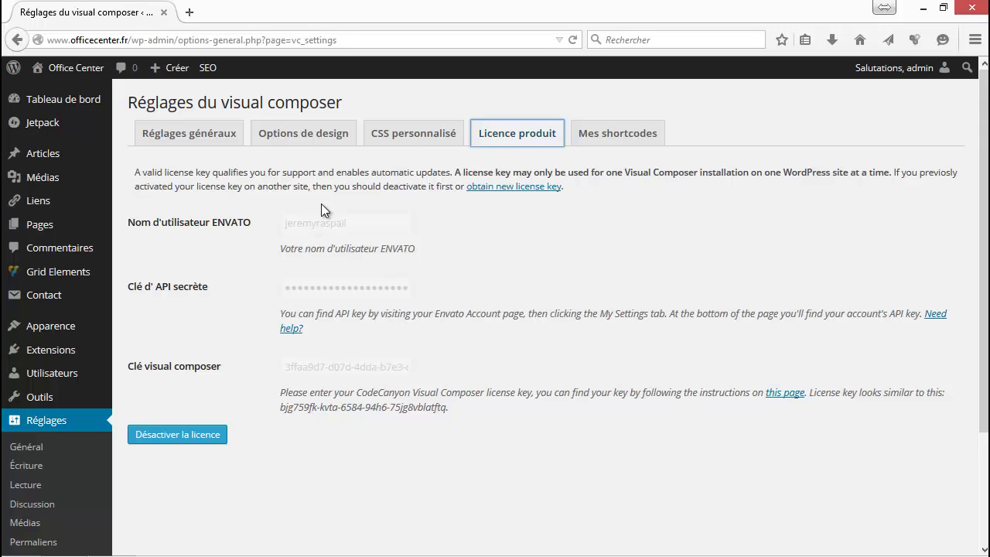
left_click(169, 146)
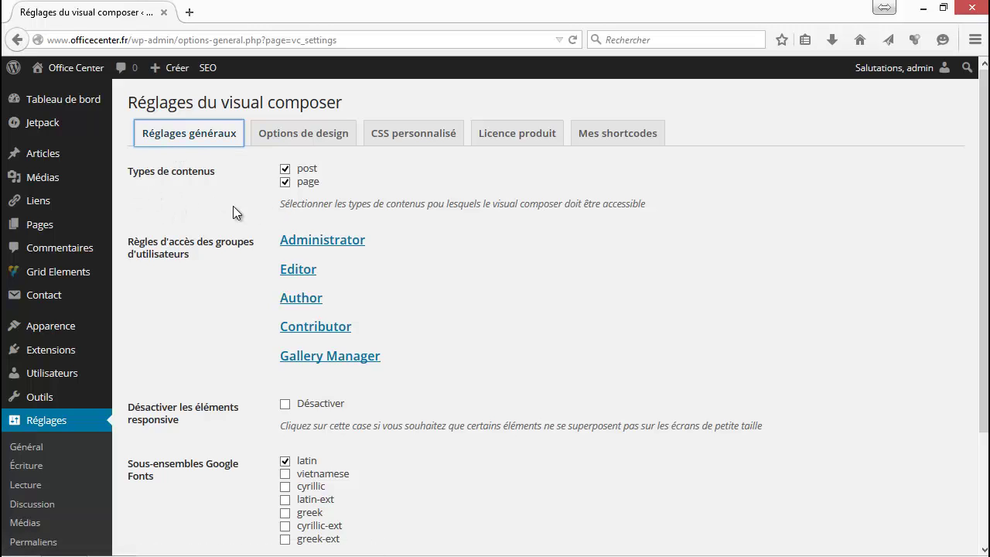
Start a new article and switch it to the back-office editor to view the predefined layouts
mouse_move(184, 77)
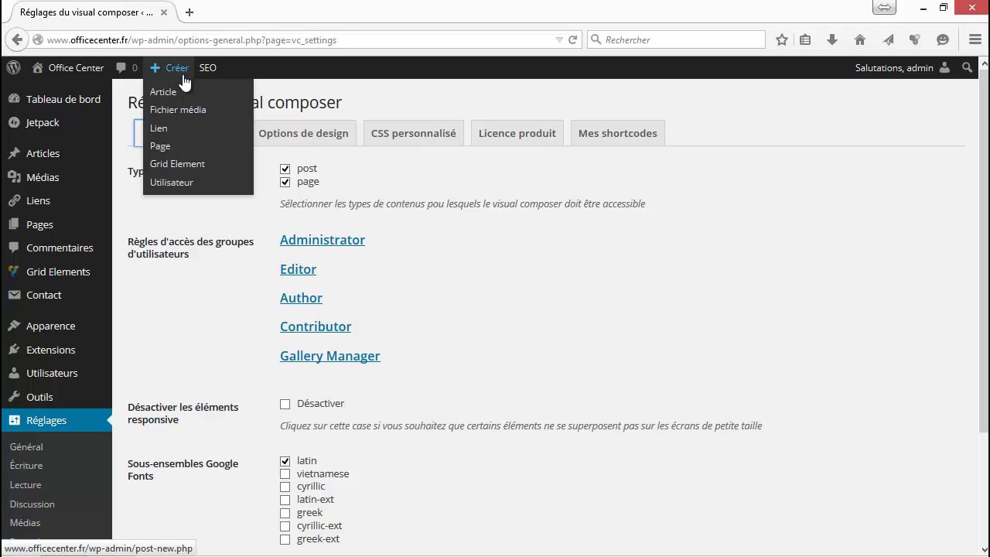
left_click(164, 92)
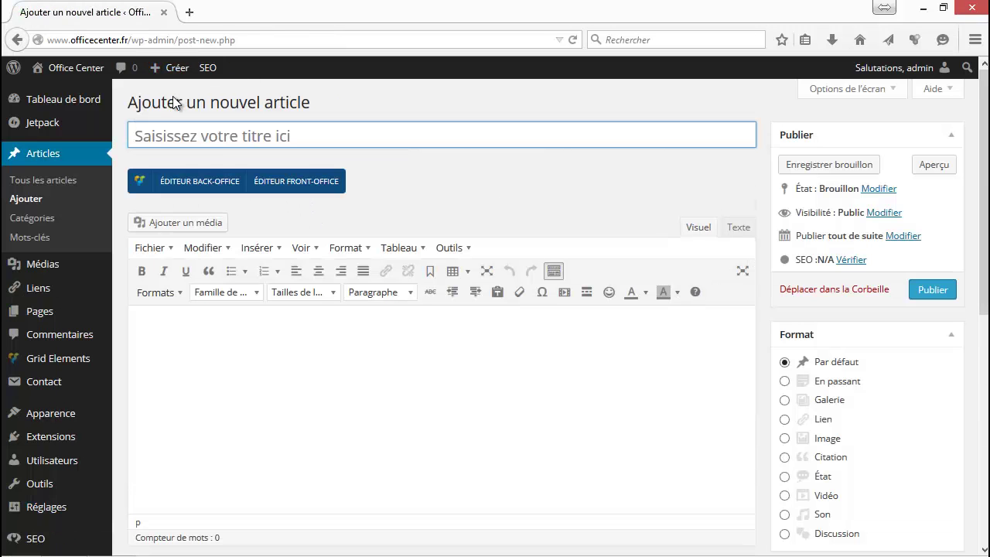
left_click(192, 190)
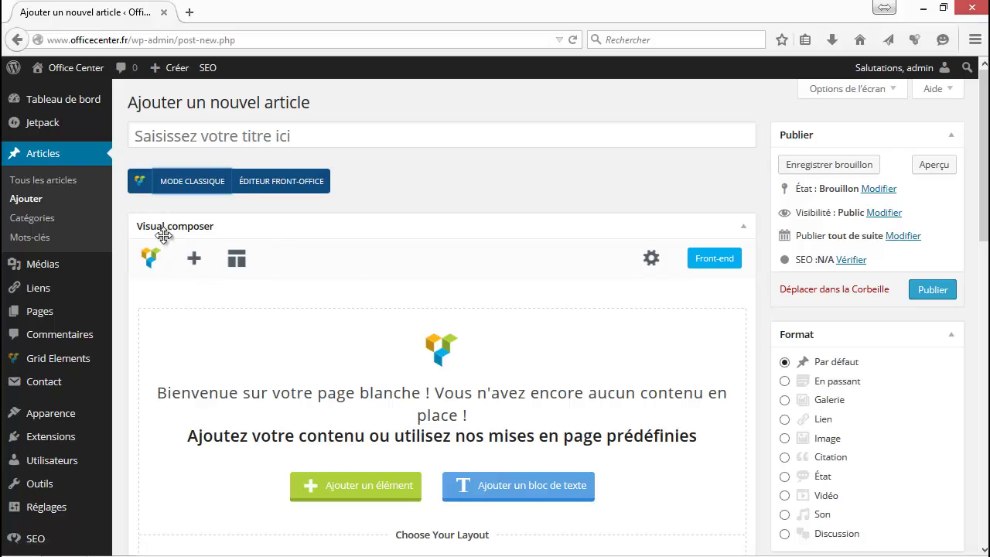
scroll(364, 454, "down", 2)
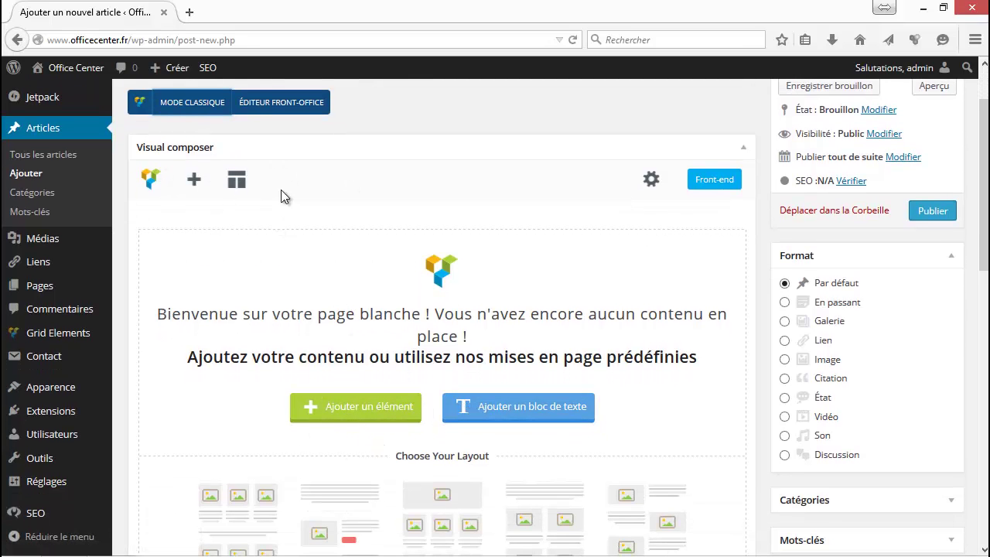
scroll(35, 286, "down", 5)
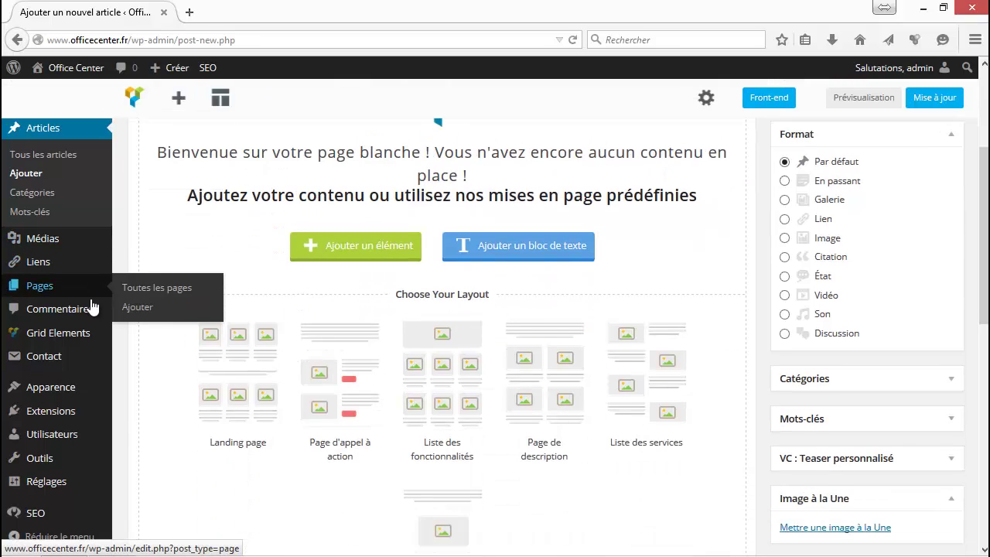
In the Visual Composer settings, set the Administrator group's access to "Afficher seulement le visual composer" and save the changes
mouse_move(64, 481)
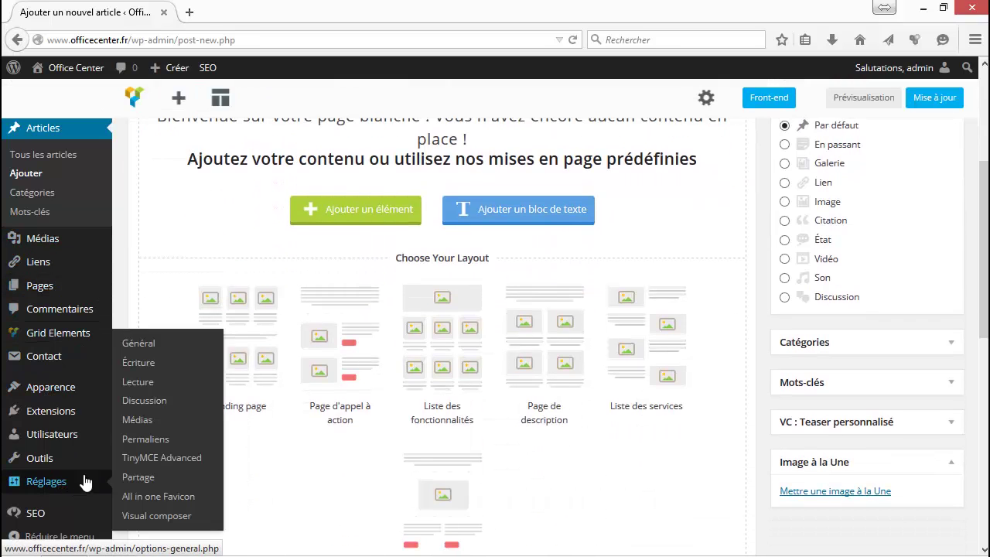
left_click(157, 517)
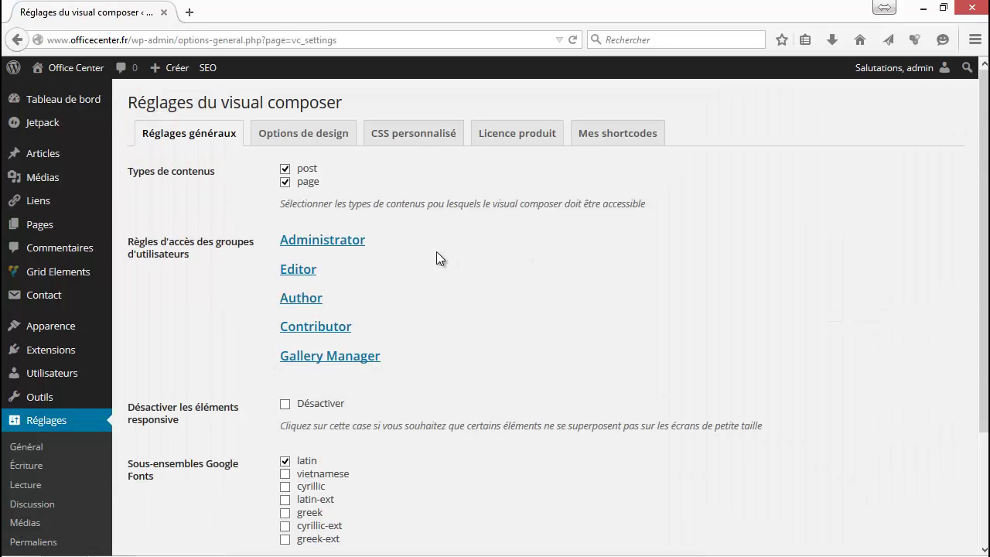
left_click(325, 241)
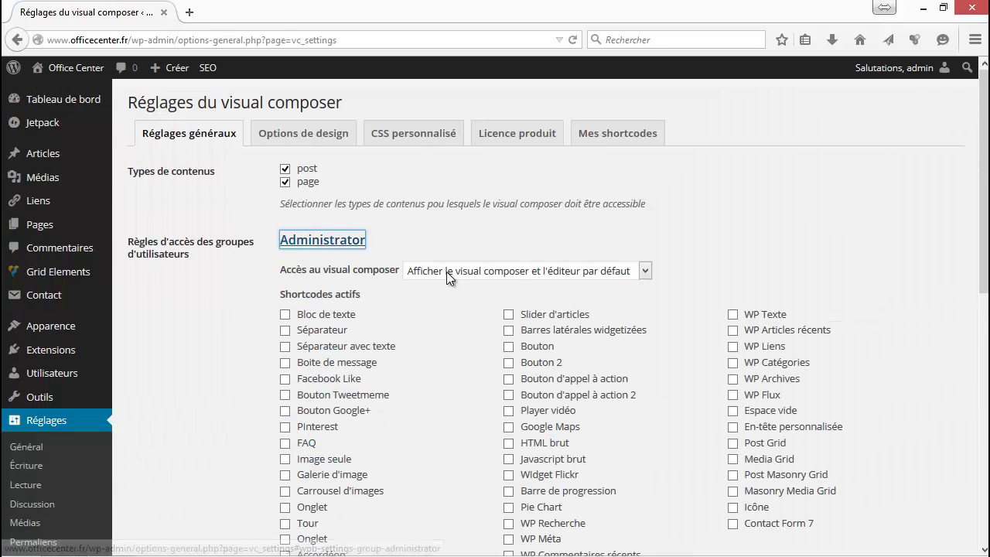
scroll(360, 248, "down", 2)
scroll(354, 245, "down", 2)
left_click(453, 194)
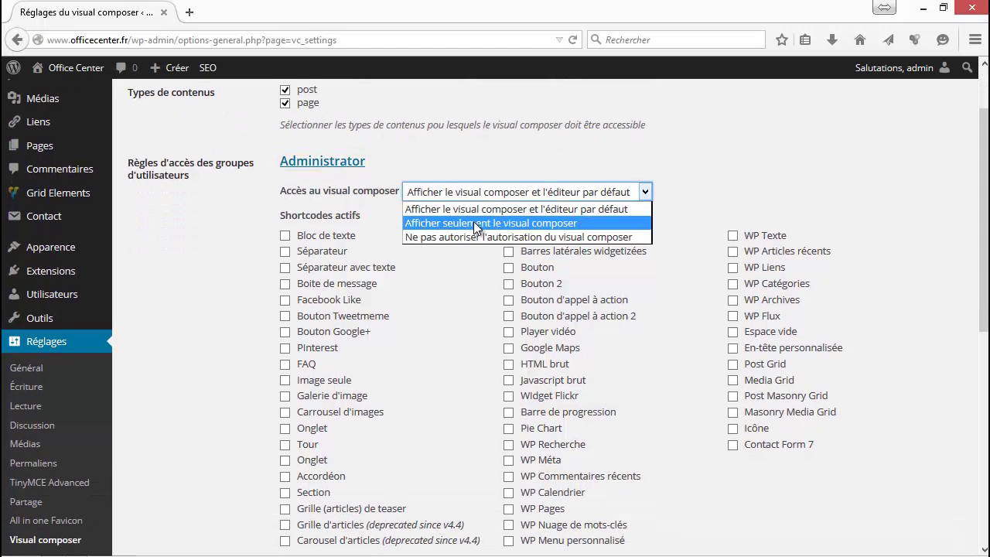
left_click(549, 222)
scroll(385, 243, "down", 10)
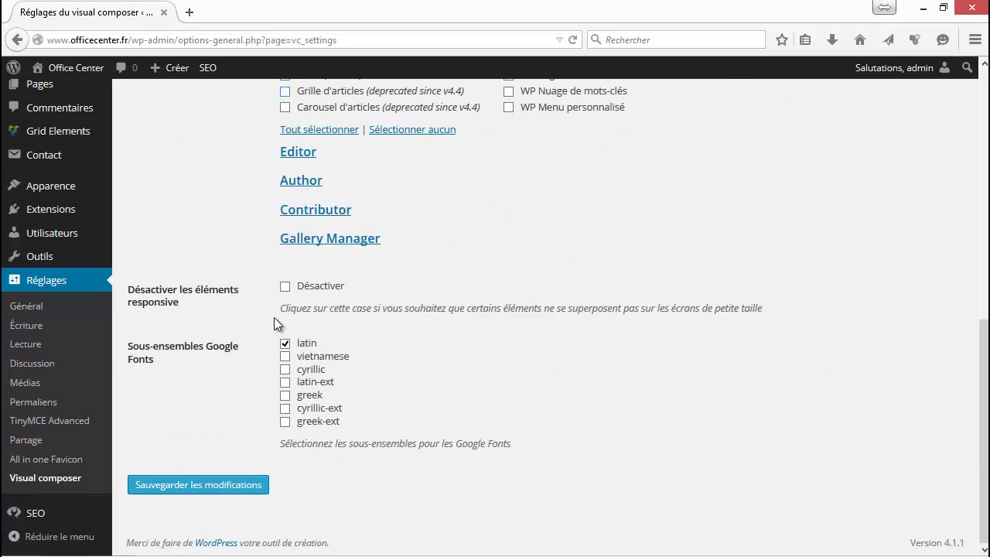
left_click(209, 486)
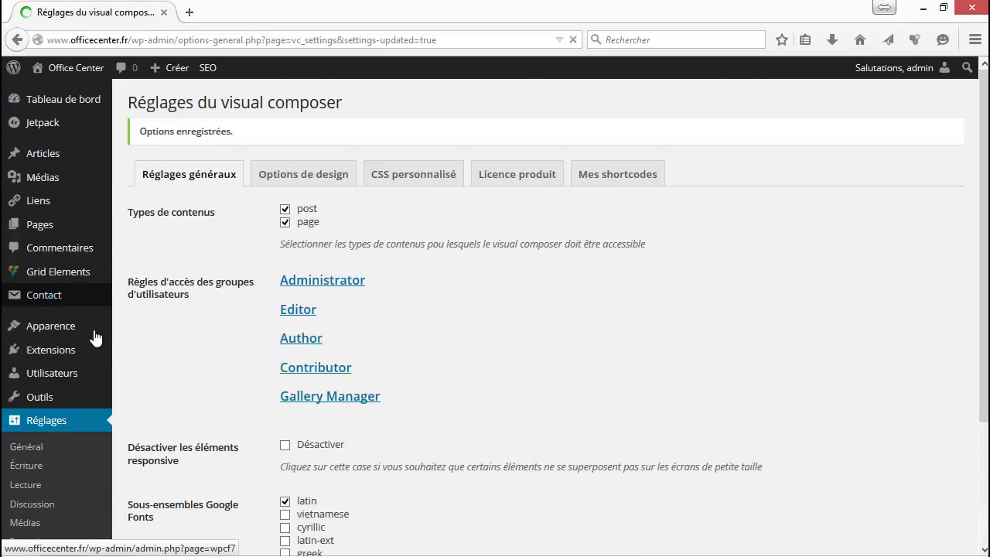
Create a new page titled "Présentation de l'entreprise"
mouse_move(58, 352)
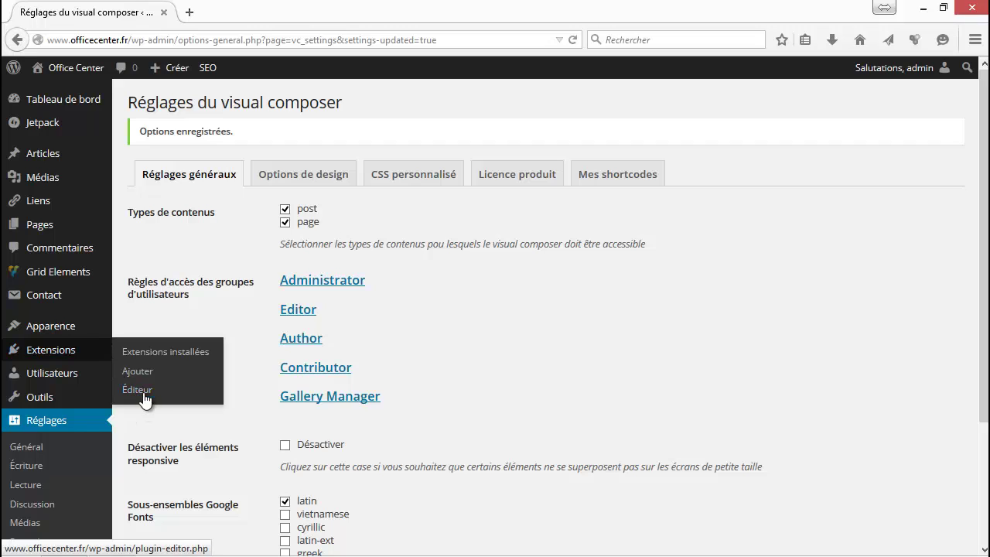
mouse_move(172, 68)
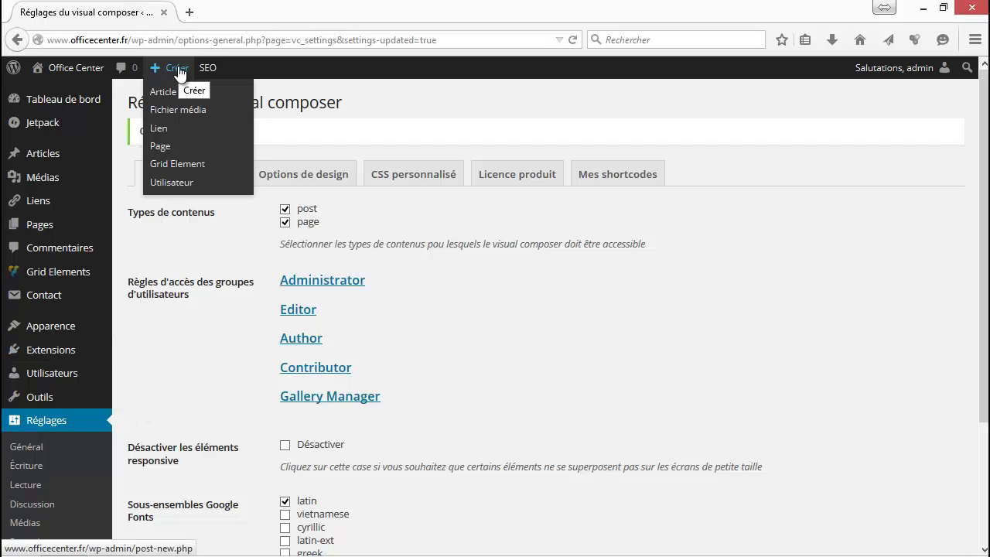
left_click(161, 147)
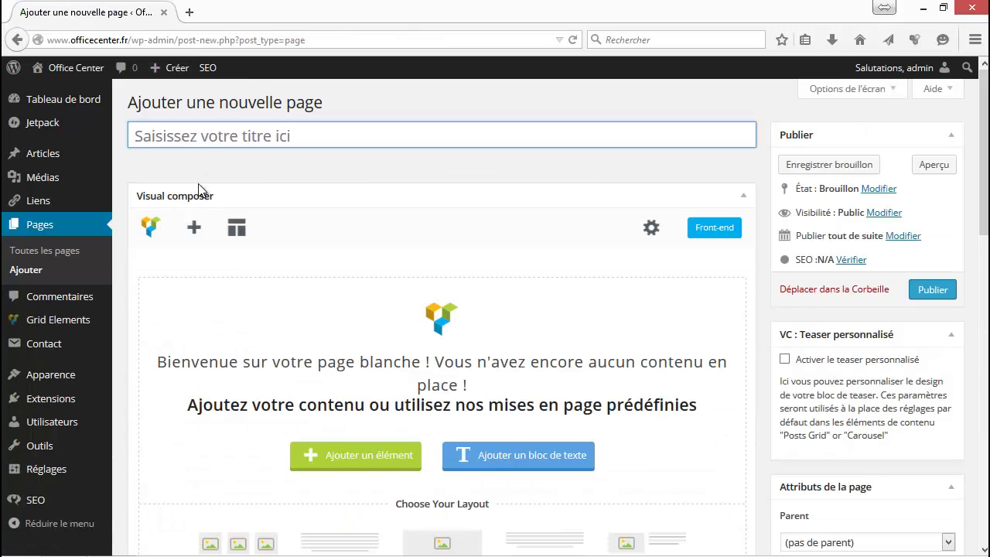
scroll(458, 383, "down", 3)
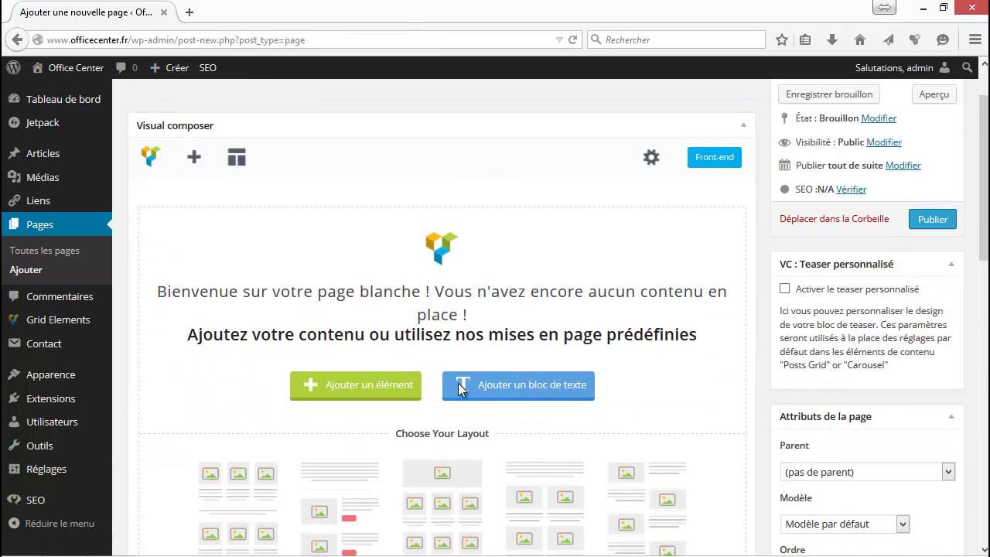
scroll(460, 394, "up", 3)
left_click(261, 136)
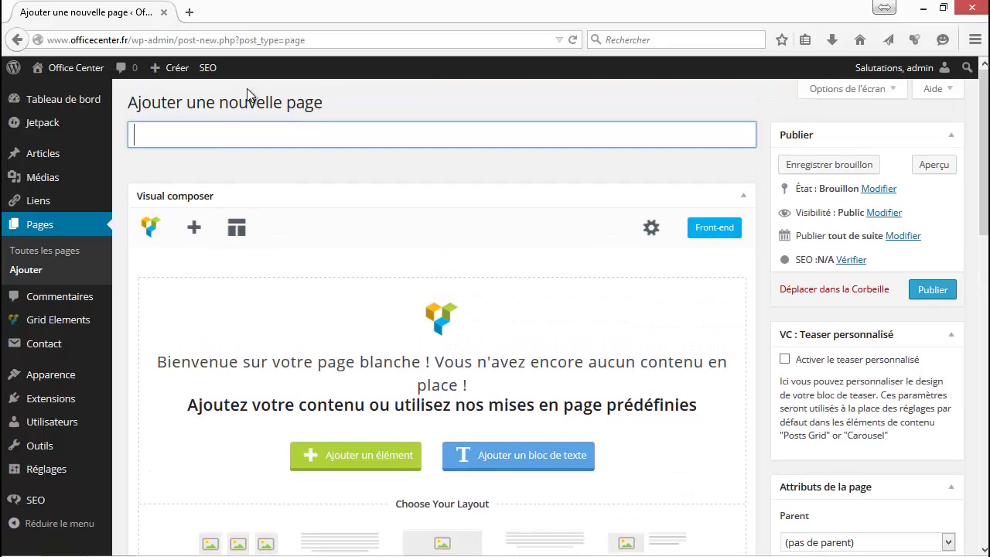
type("Présentation")
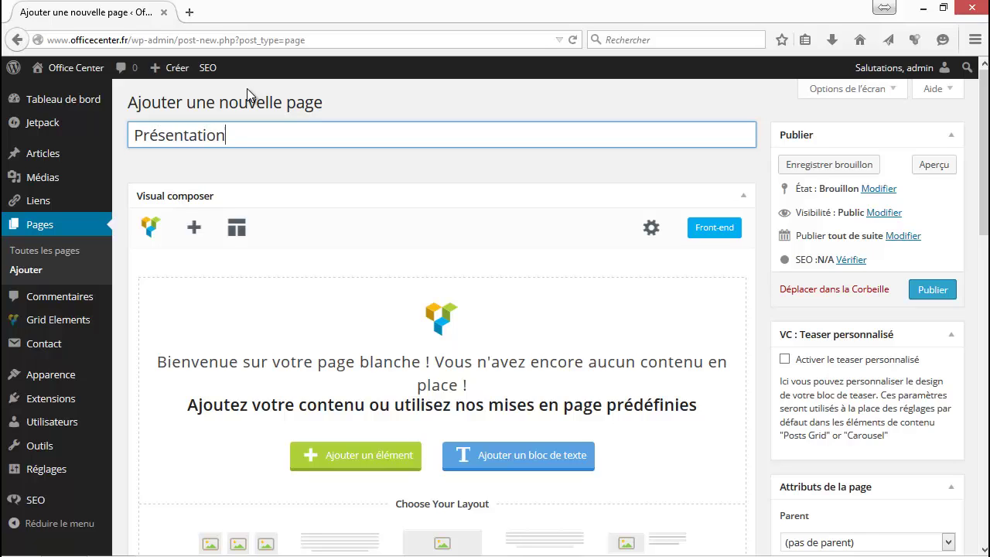
type(" de l'entreprise")
left_click(321, 169)
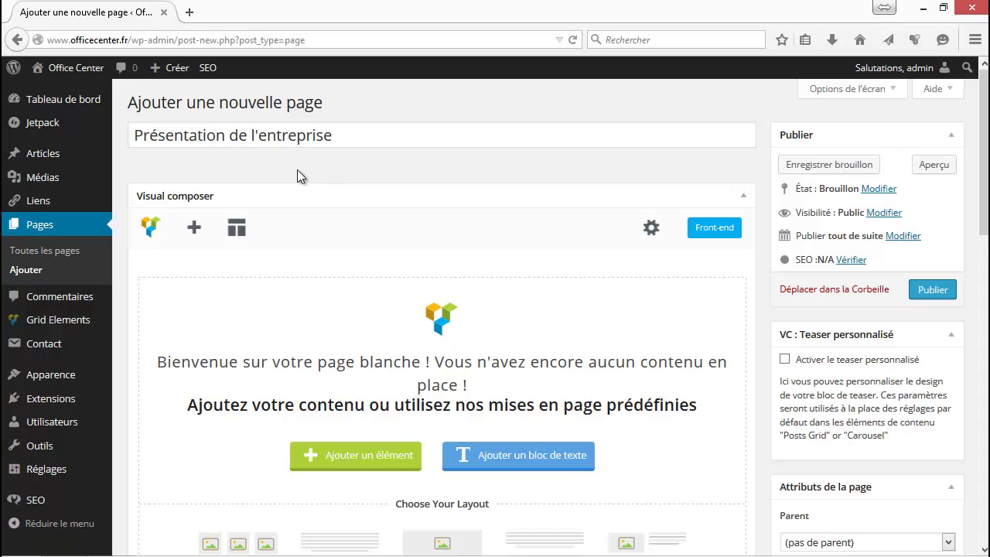
Apply the predefined "Page de description" layout to the page
scroll(298, 174, "down", 3)
scroll(301, 182, "up", 3)
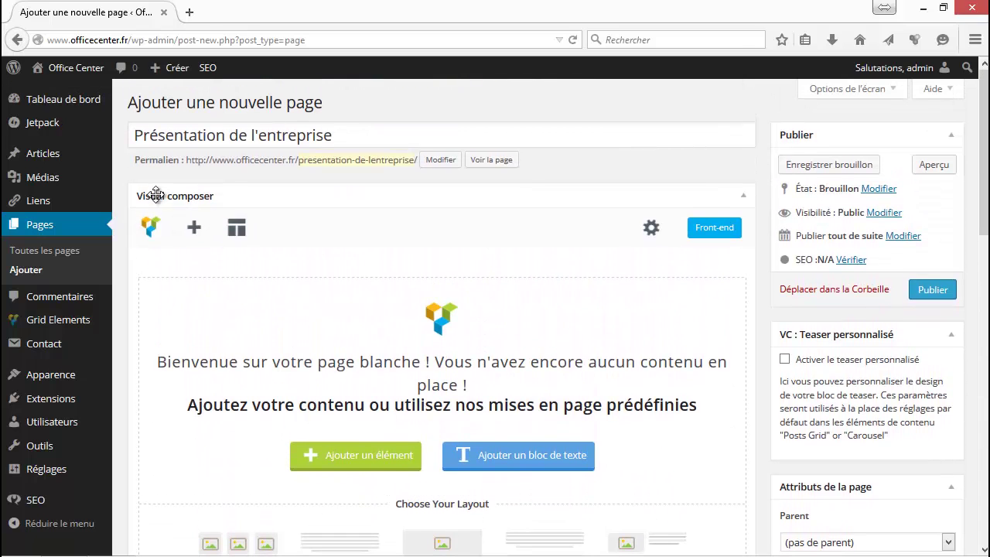
scroll(268, 291, "down", 3)
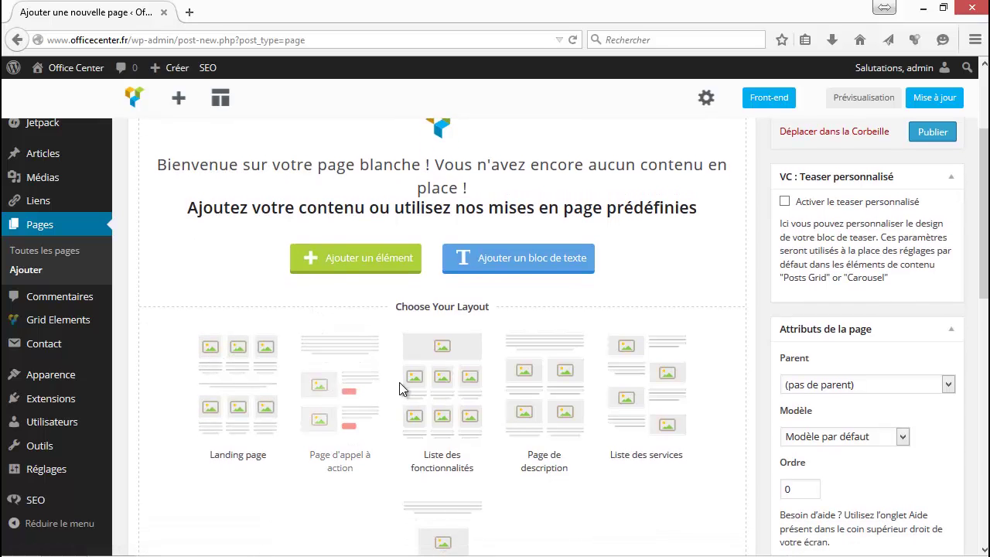
scroll(405, 389, "down", 1)
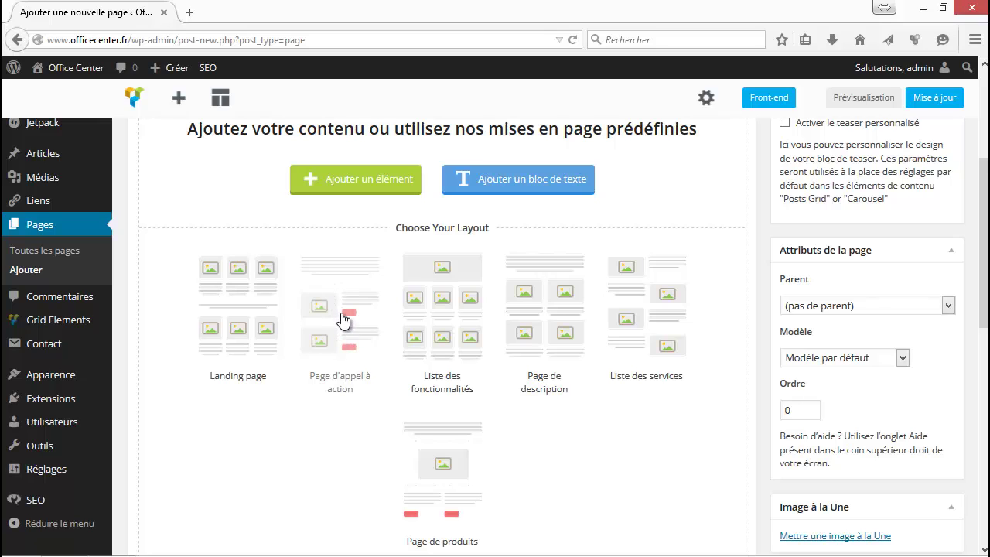
left_click(538, 299)
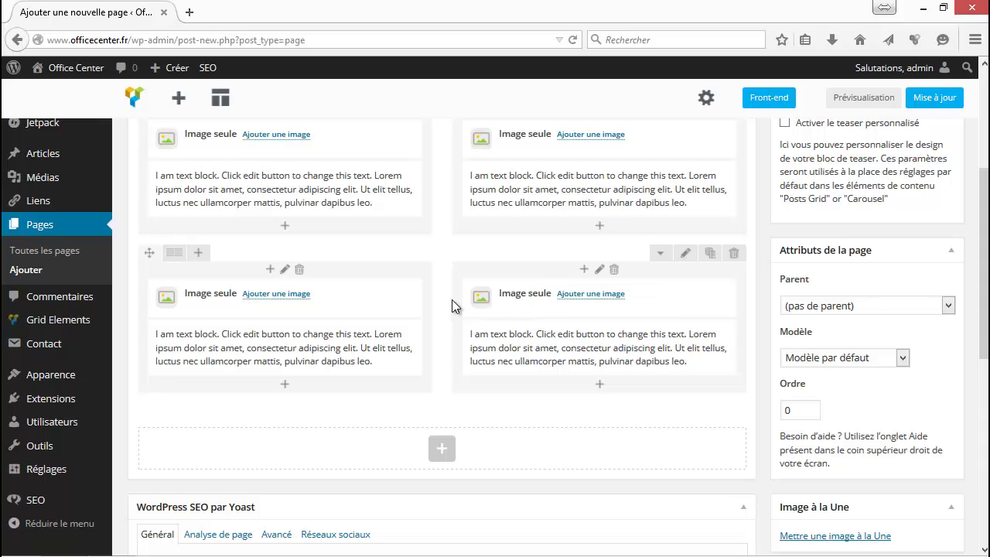
scroll(452, 300, "up", 5)
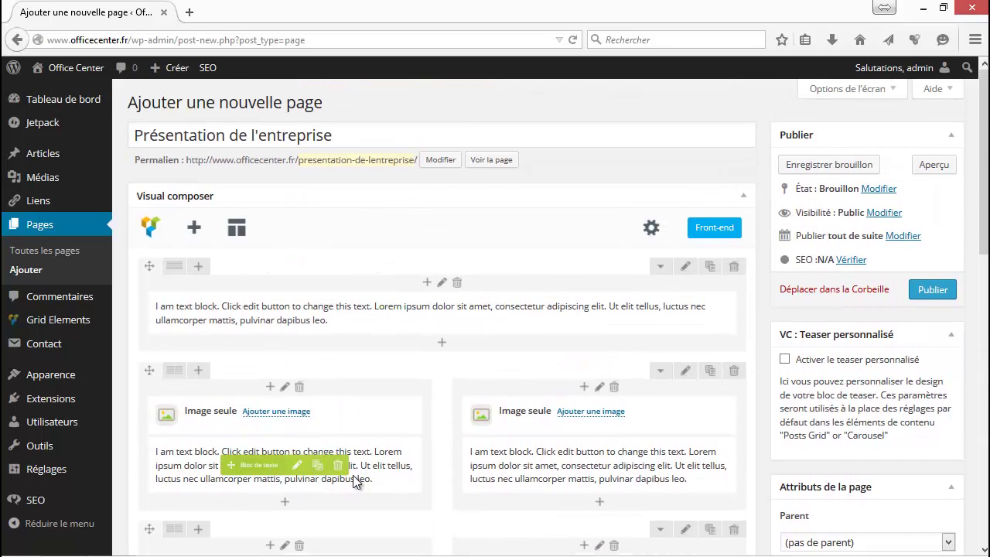
Replace the placeholder text of the full-width text block with "Présentation de l'entreprise"
scroll(545, 386, "down", 3)
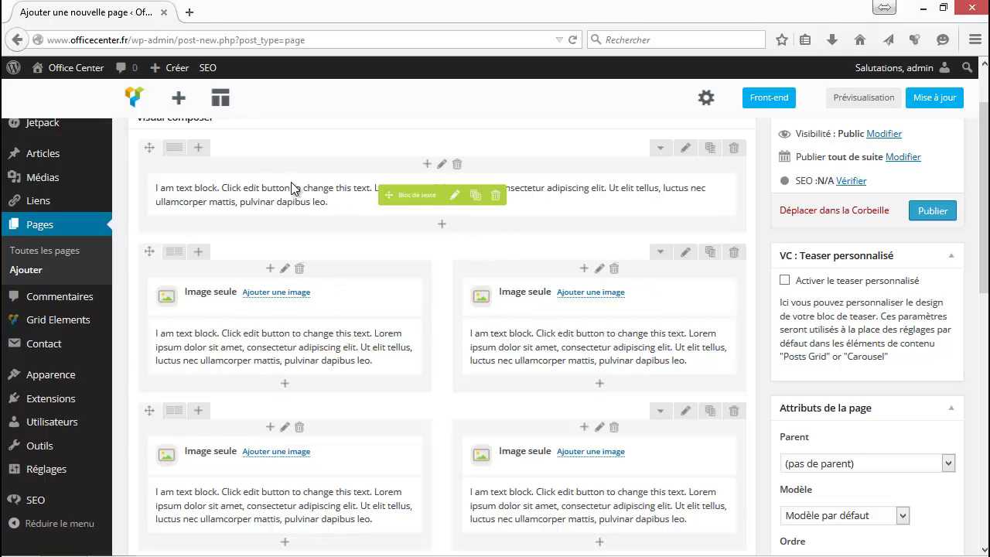
left_click(454, 195)
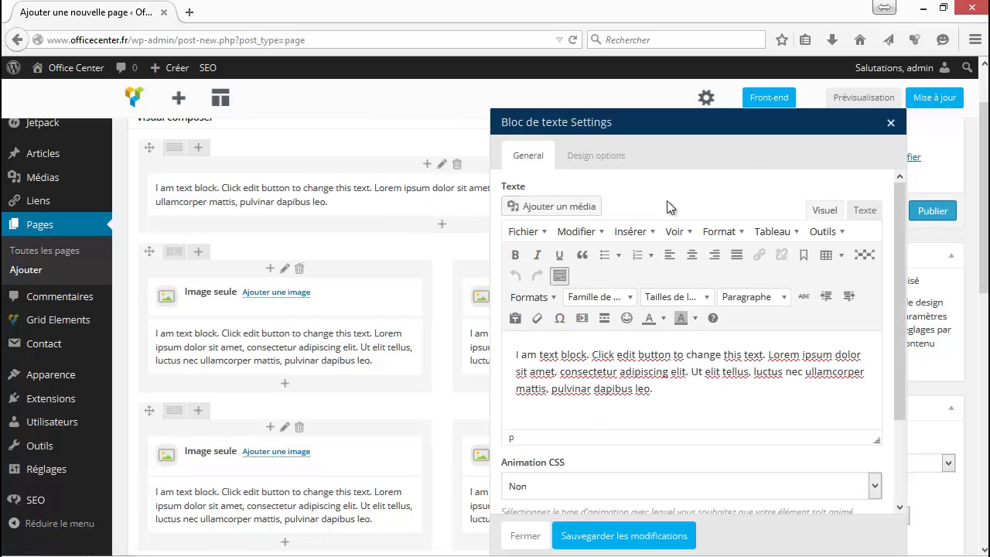
left_click(891, 122)
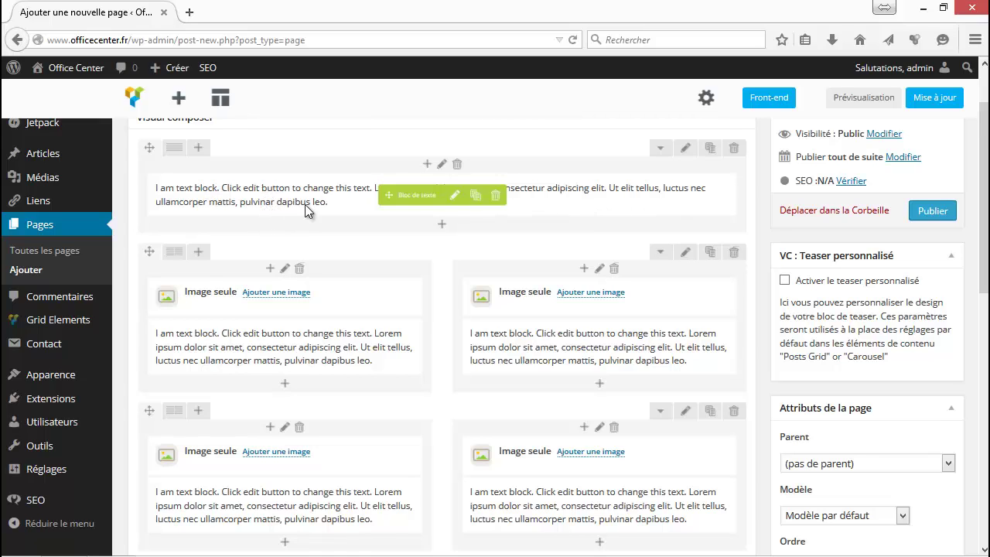
left_click(454, 198)
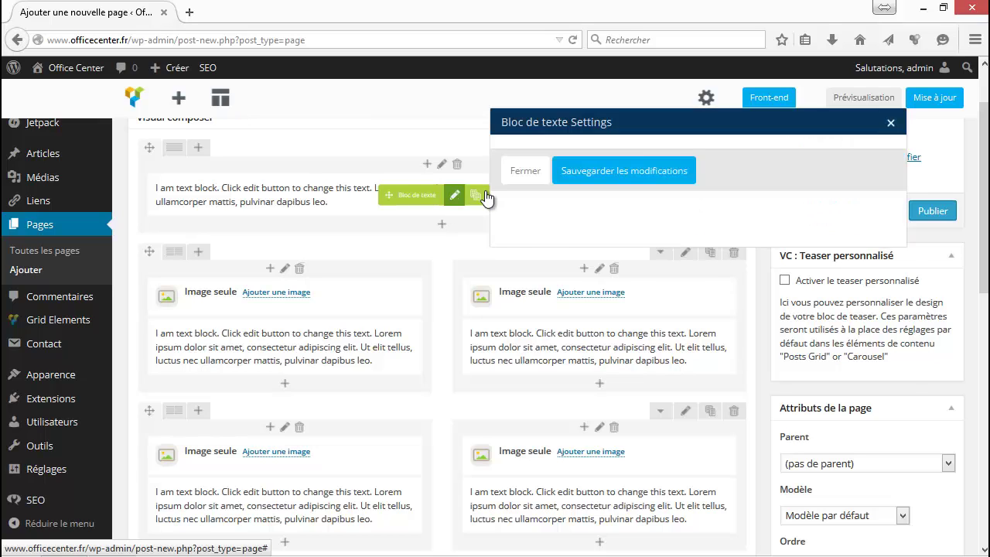
triple_click(635, 389)
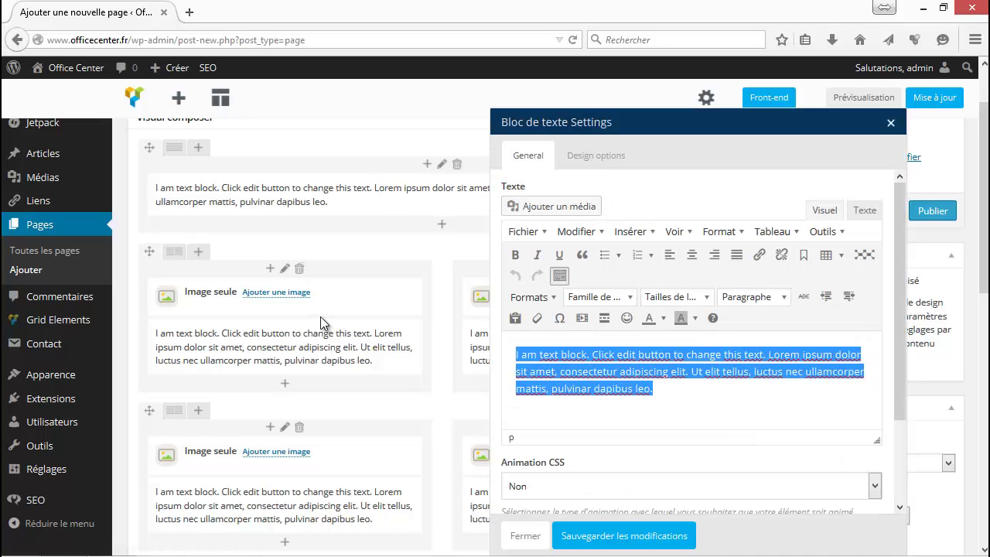
type("Présentation de l'en")
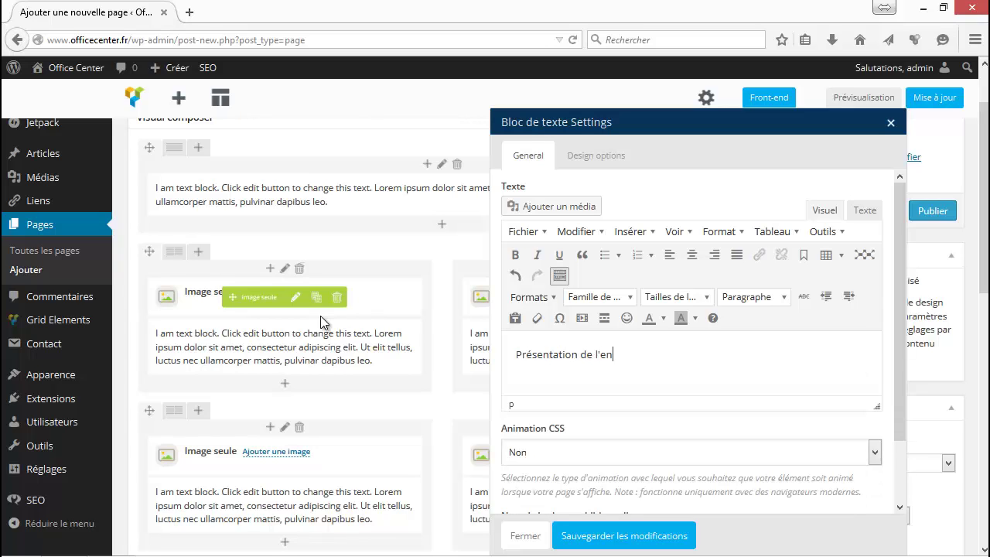
type("treprise")
Centre the "Présentation de l'entreprise" text, set its size to 24pt, and save the text block
left_click_drag(678, 354, 504, 353)
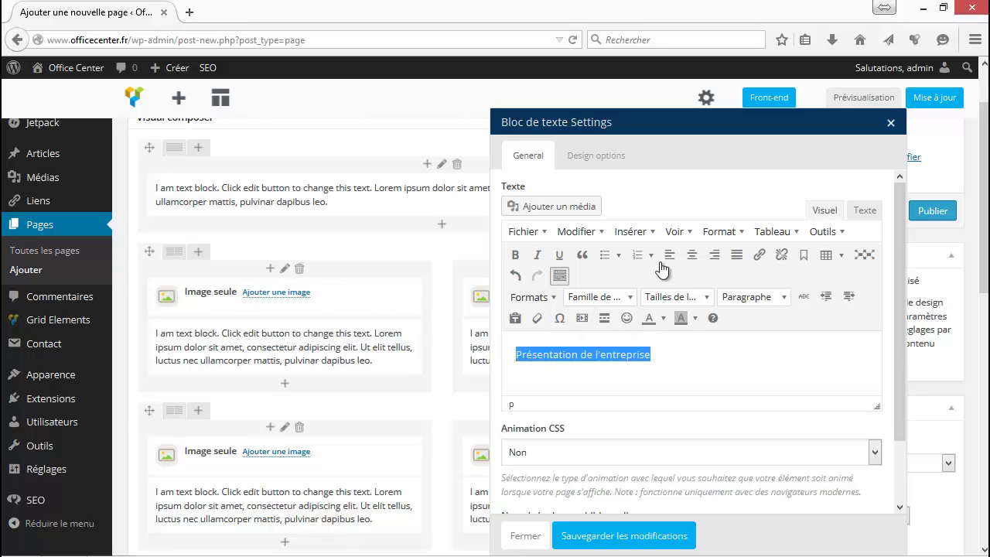
left_click(692, 255)
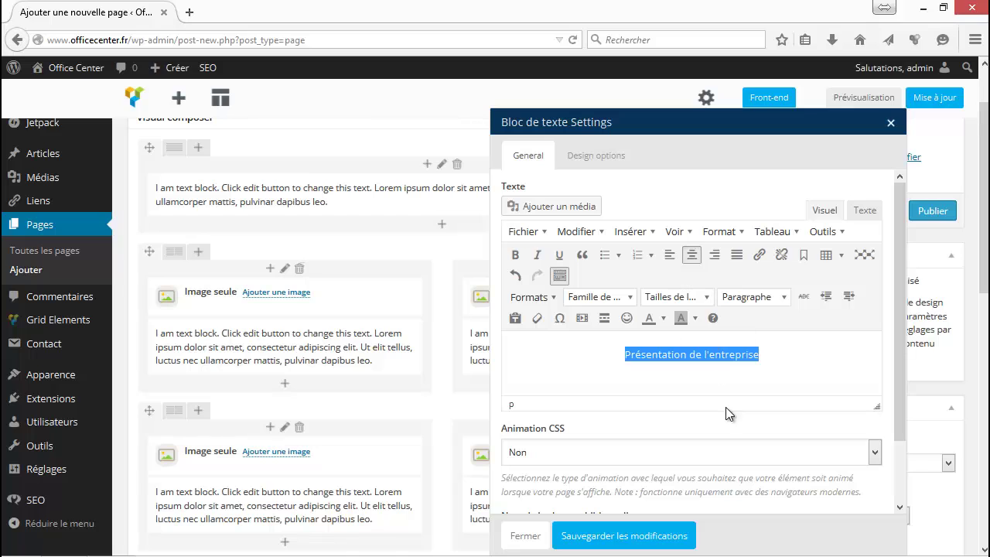
left_click(706, 298)
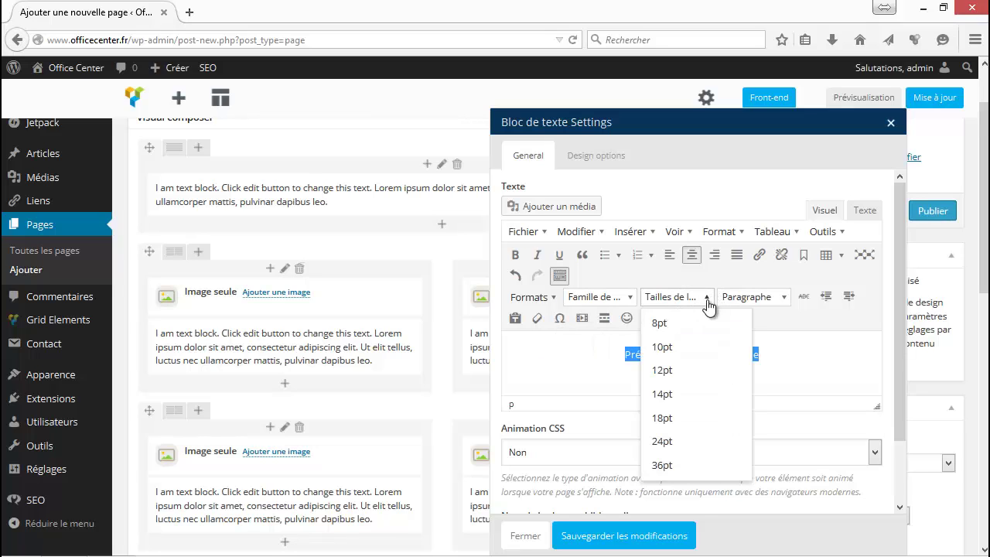
left_click(673, 442)
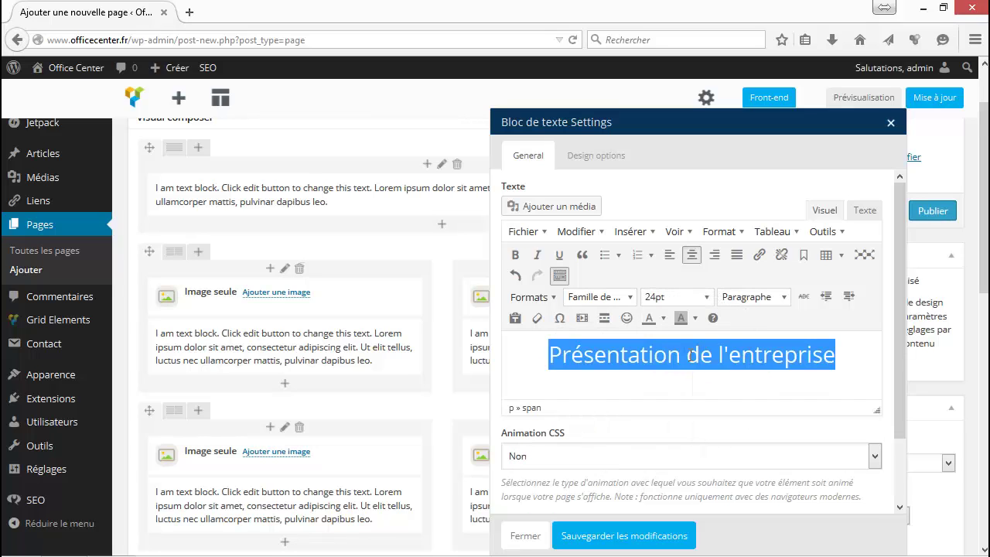
left_click(624, 535)
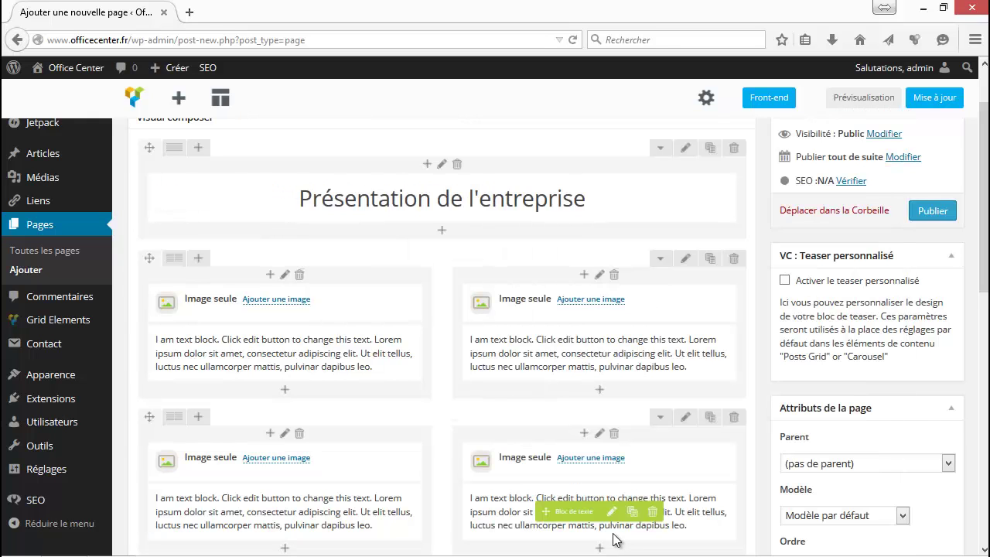
Try splitting the heading row into 1/2 + 1/2 columns and into three equal columns, and return it to a single column
scroll(477, 377, "up", 2)
mouse_move(347, 322)
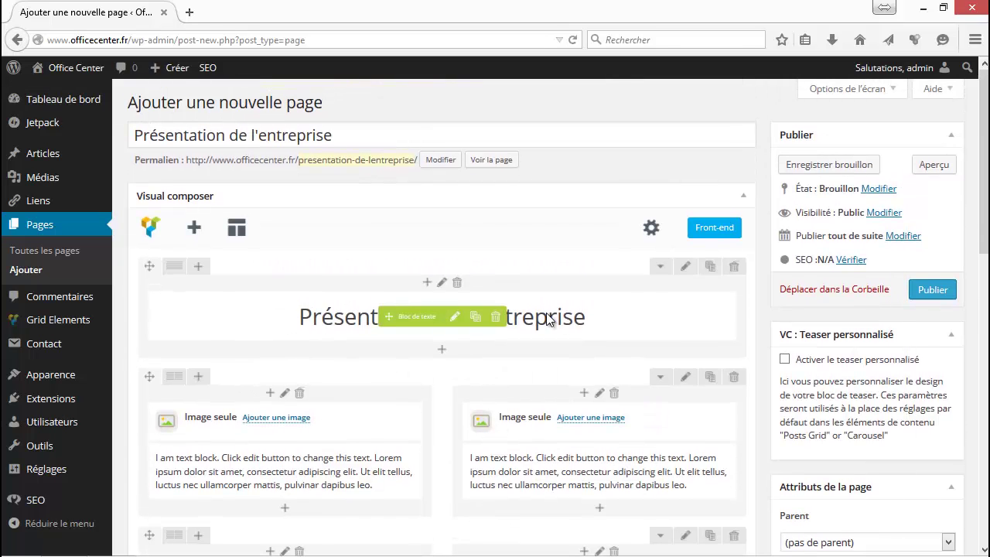
scroll(591, 317, "down", 3)
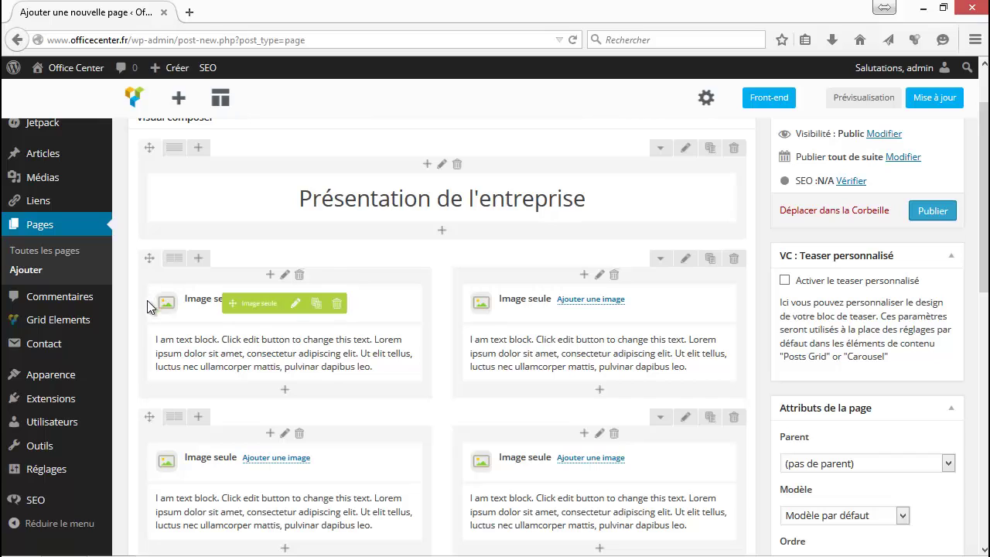
scroll(402, 301, "up", 3)
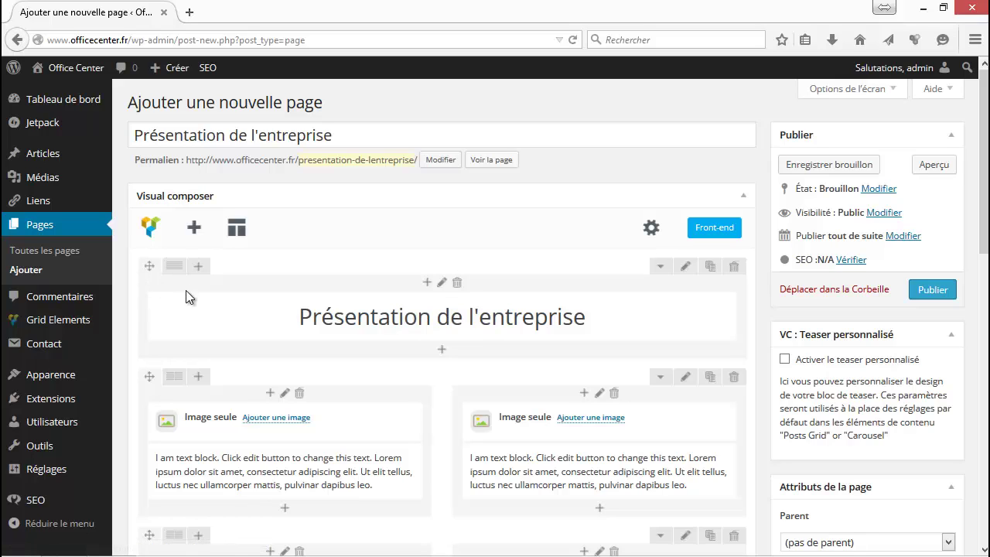
mouse_move(176, 272)
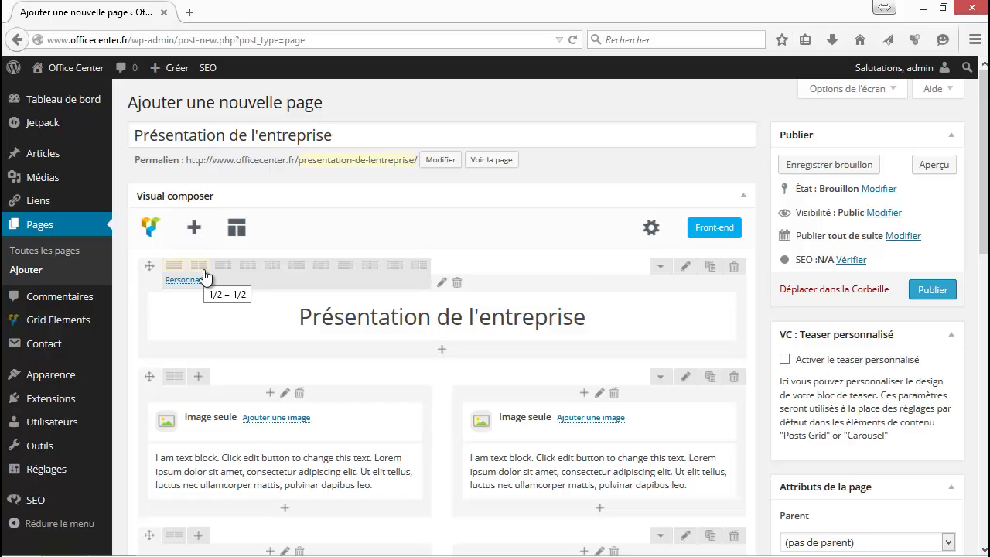
left_click(204, 272)
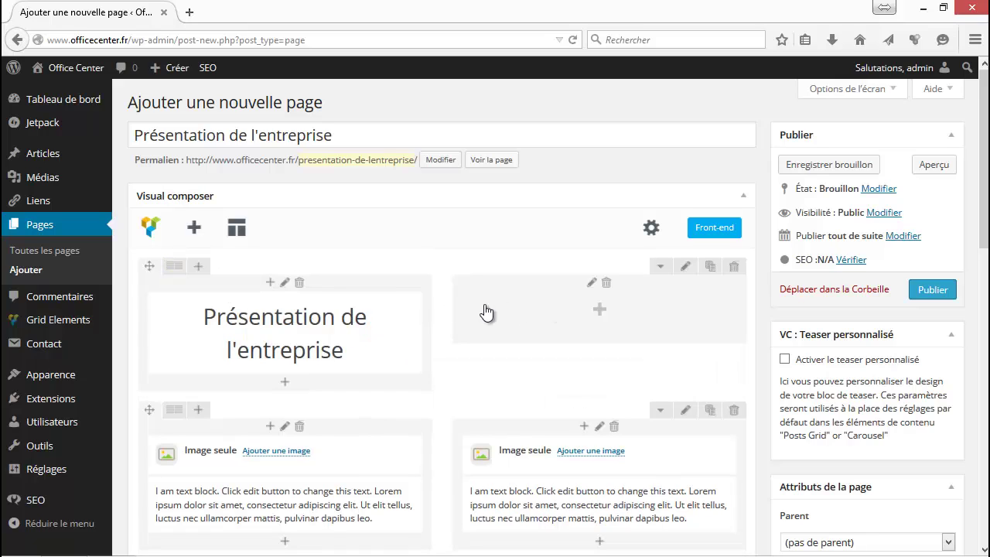
mouse_move(172, 267)
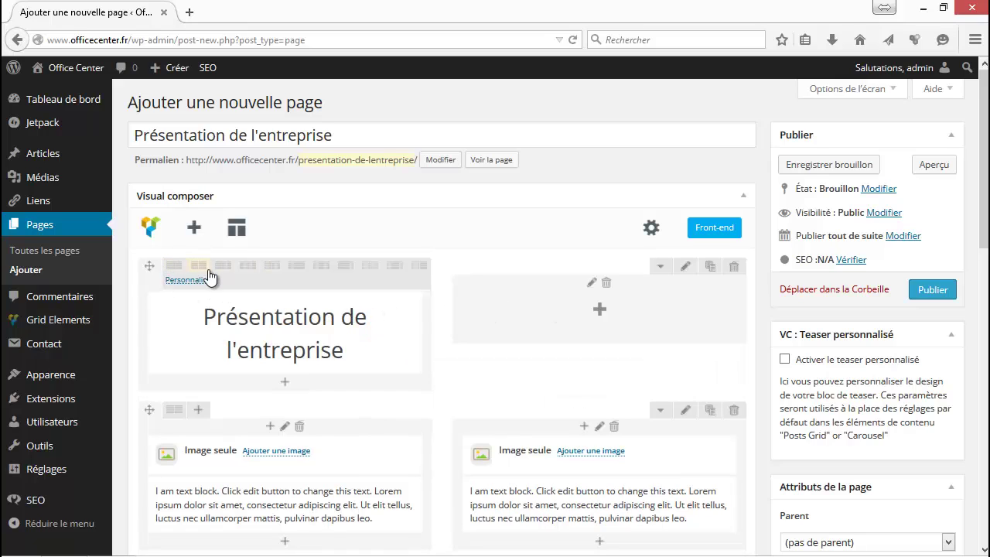
left_click(252, 271)
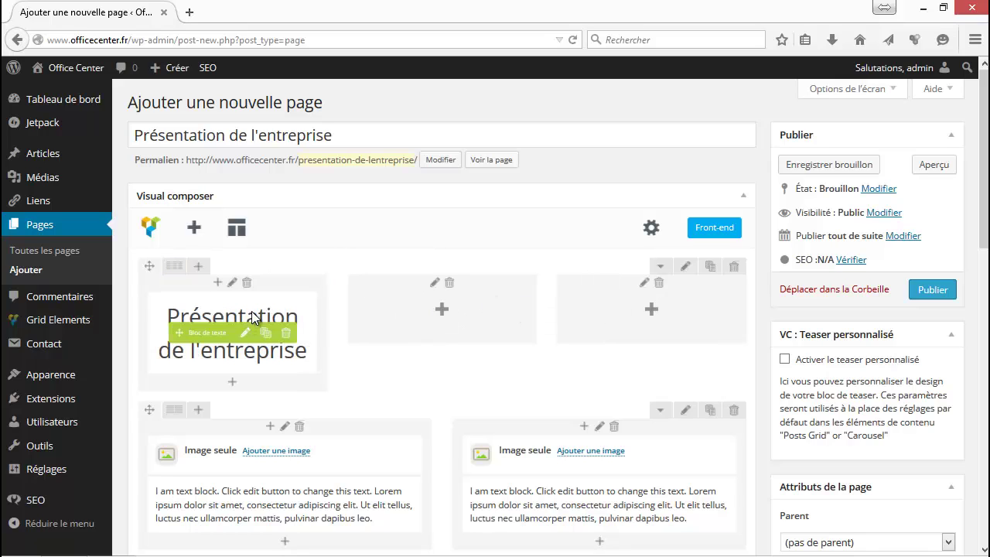
left_click(173, 273)
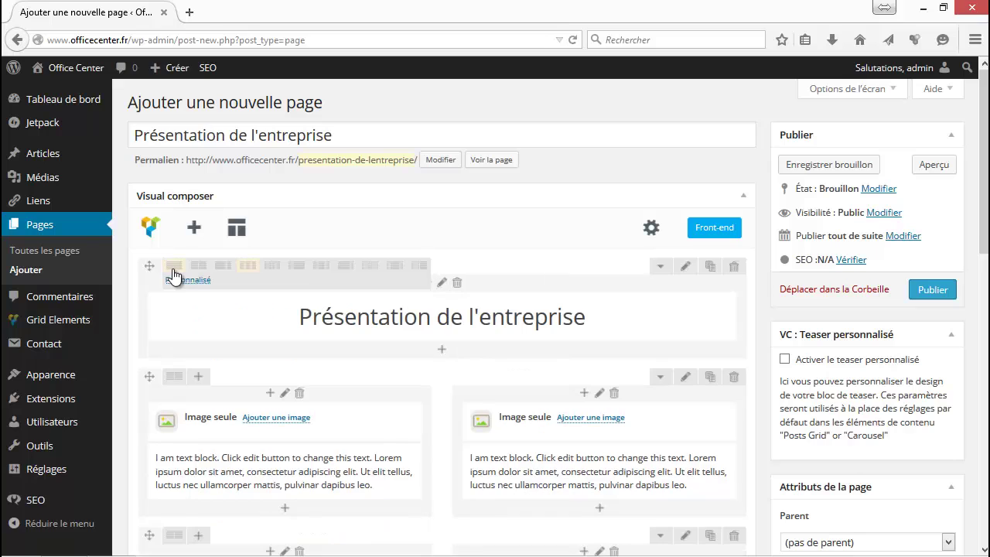
Set Offert.png from the media library as the left-column image of the first two-column row and save the element
scroll(173, 271, "down", 3)
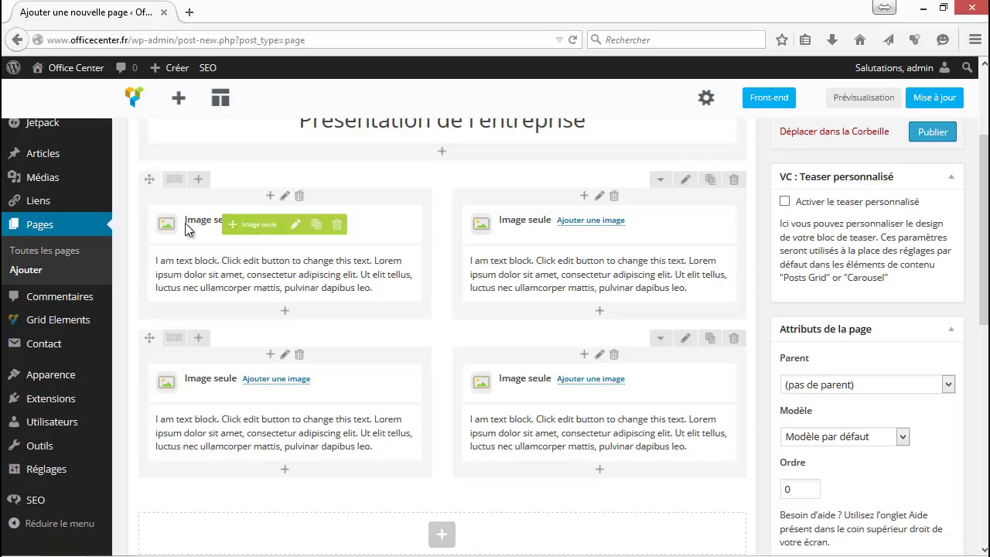
left_click(294, 225)
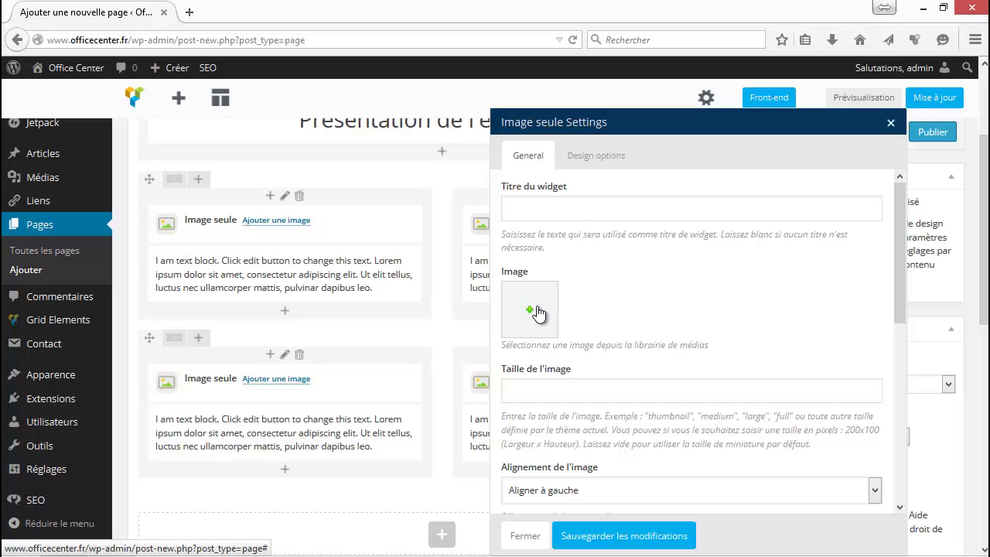
left_click(529, 307)
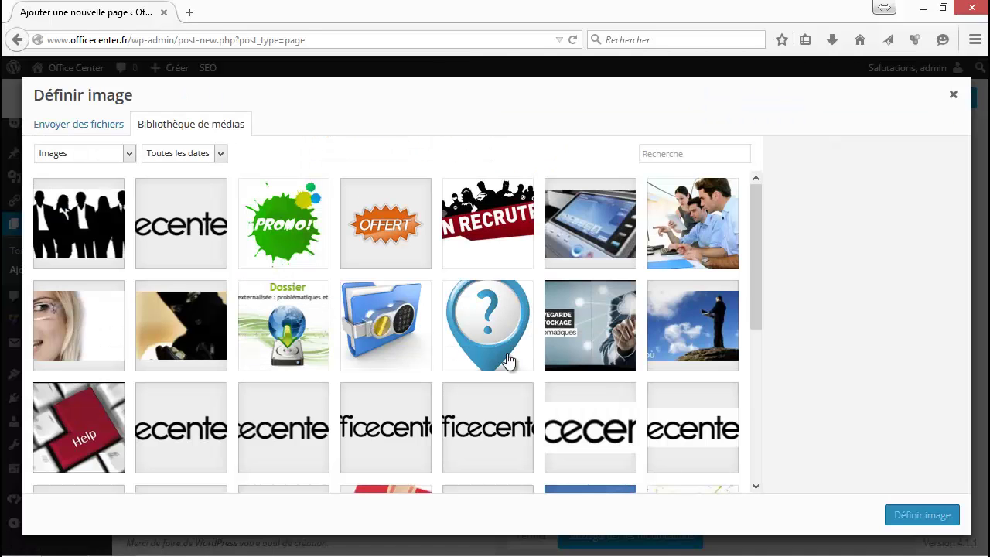
left_click(376, 222)
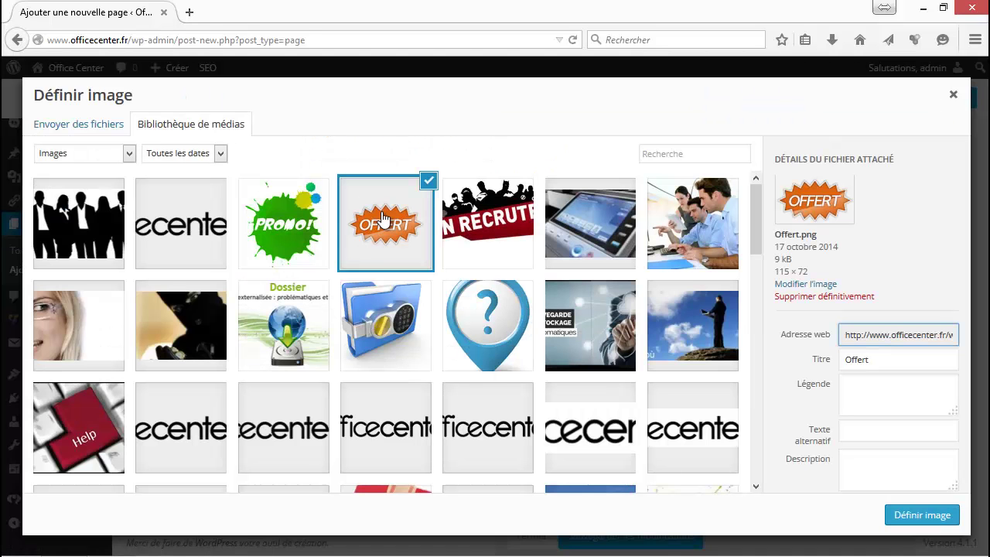
left_click(478, 205)
left_click(414, 202)
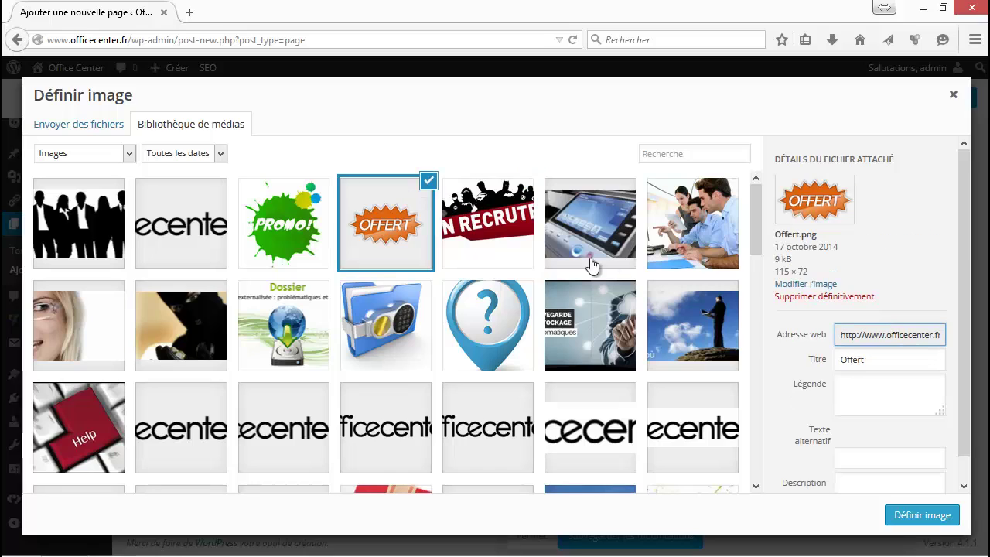
left_click(886, 514)
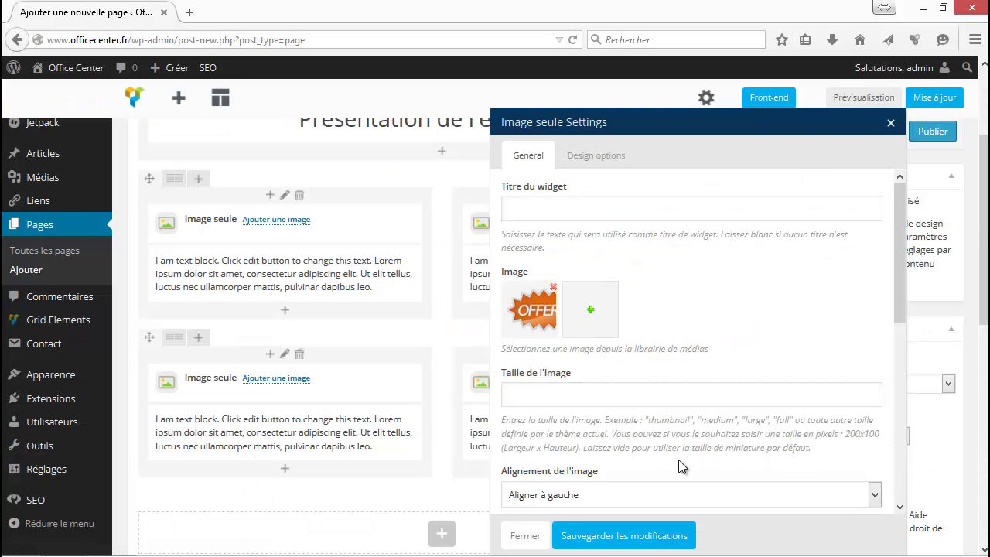
left_click(615, 536)
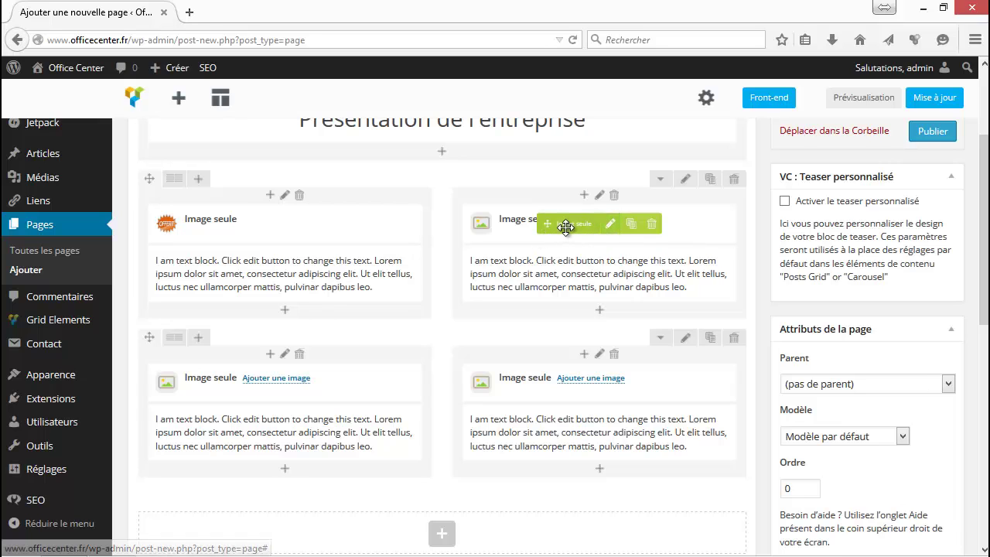
Set promo_chaussure_adidas_logo.jpg from the media library as the right-column image of the same row and save the element
left_click(609, 223)
left_click(515, 314)
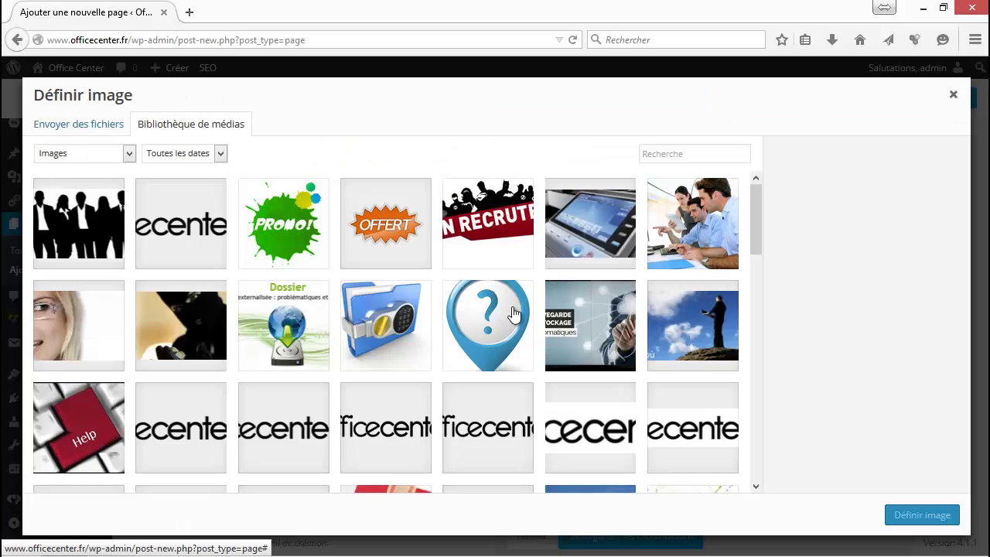
left_click(244, 232)
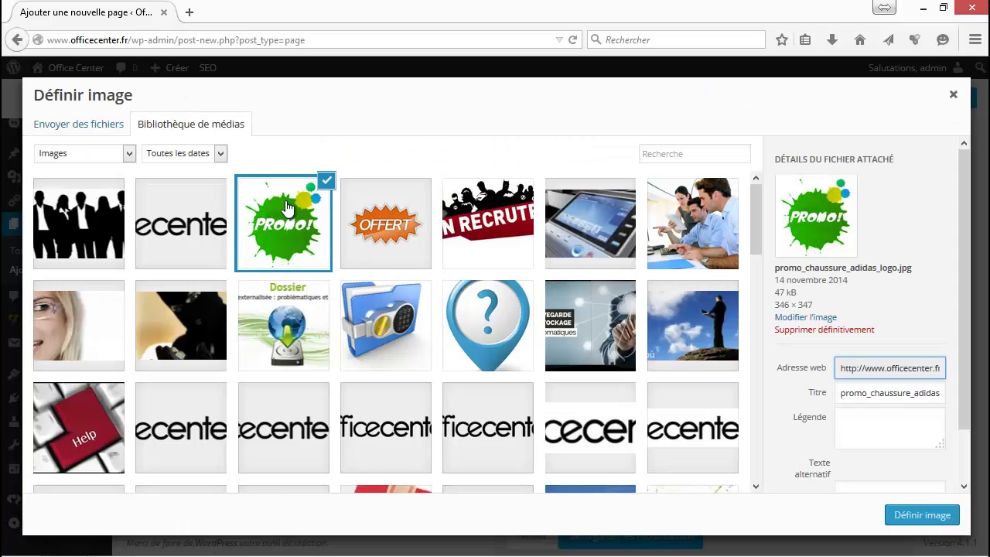
left_click(922, 516)
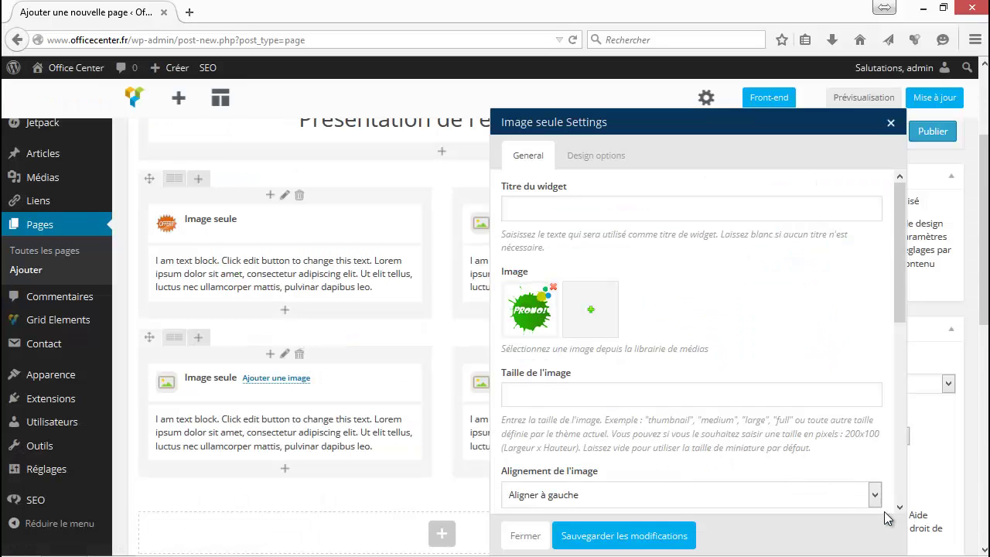
left_click(633, 537)
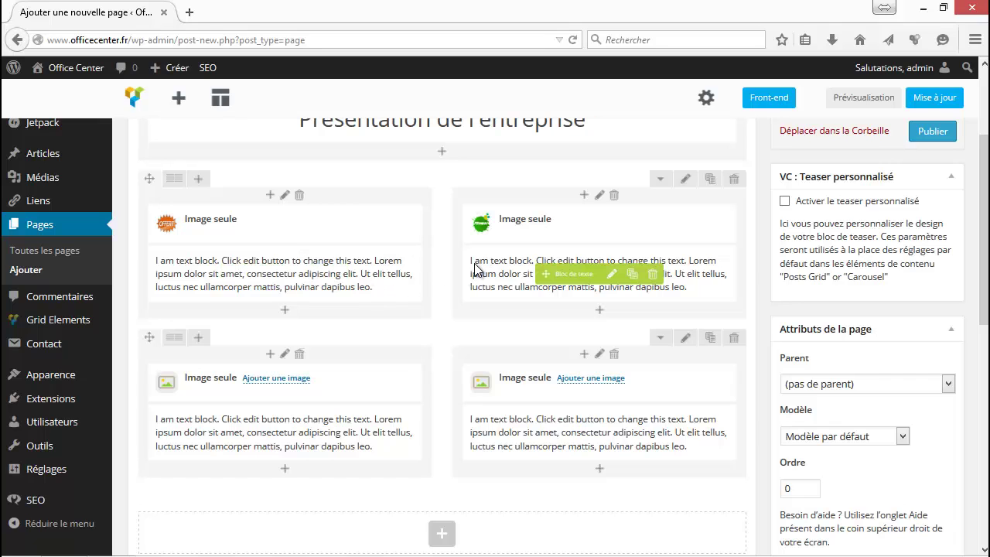
Delete the second two-column row, whose image elements are still empty, from the page layout
scroll(203, 301, "down", 2)
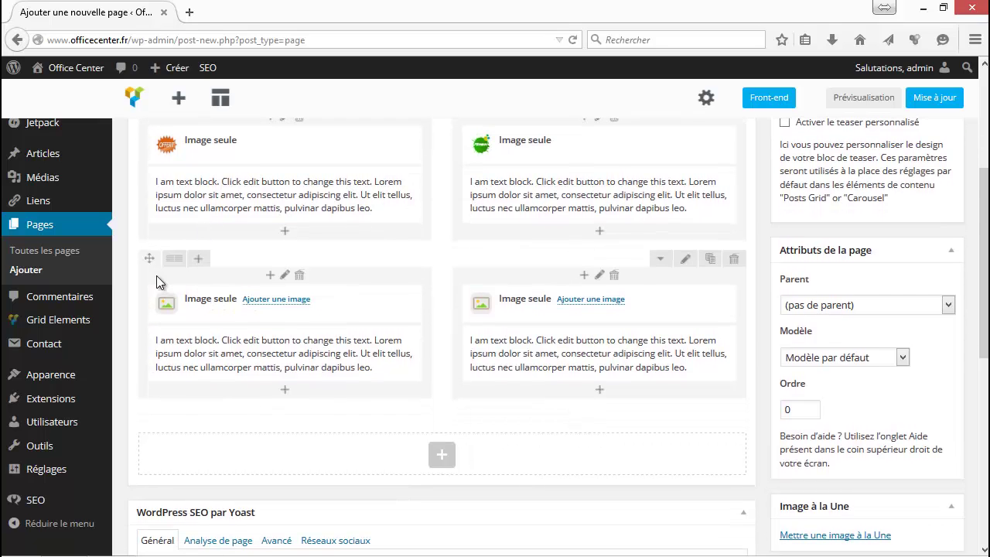
mouse_move(174, 258)
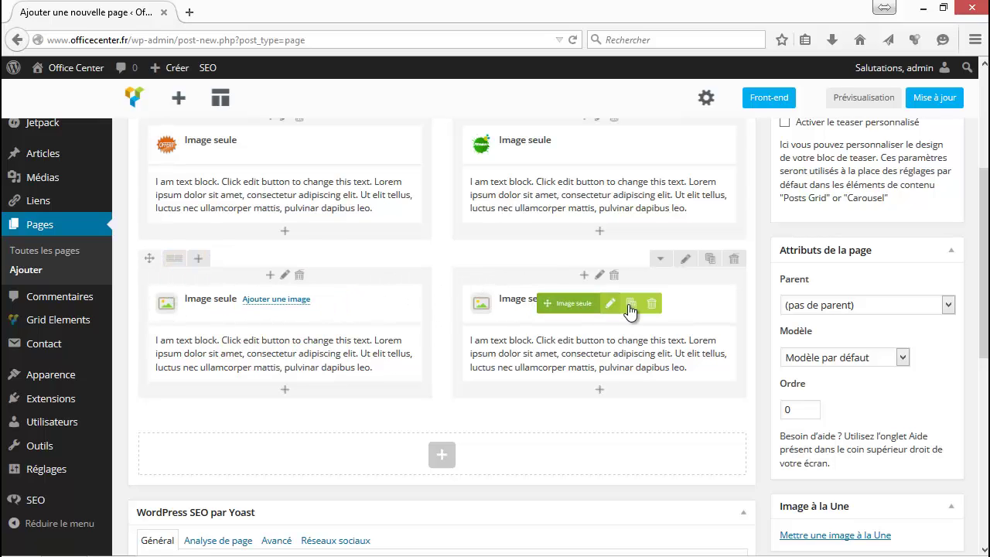
left_click(735, 260)
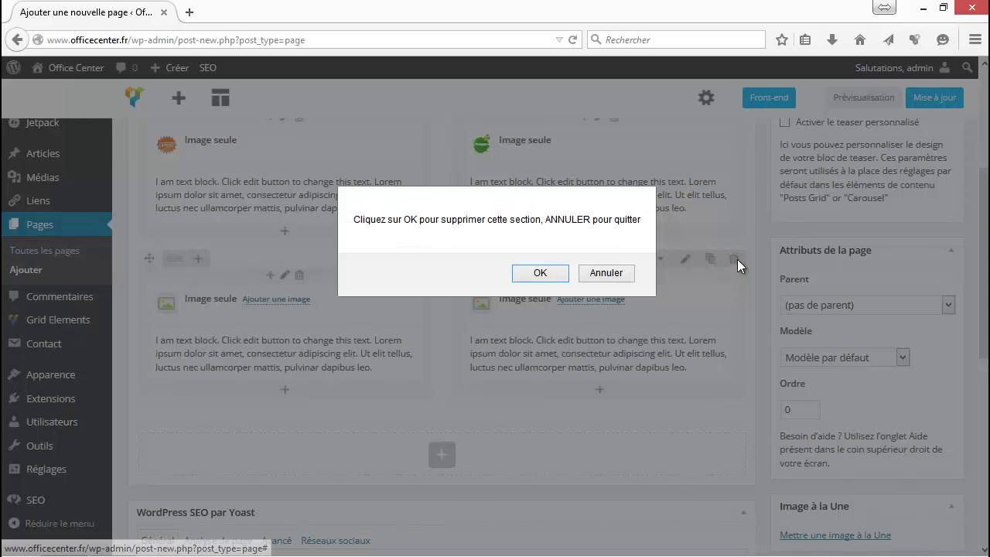
left_click(540, 273)
scroll(413, 286, "up", 3)
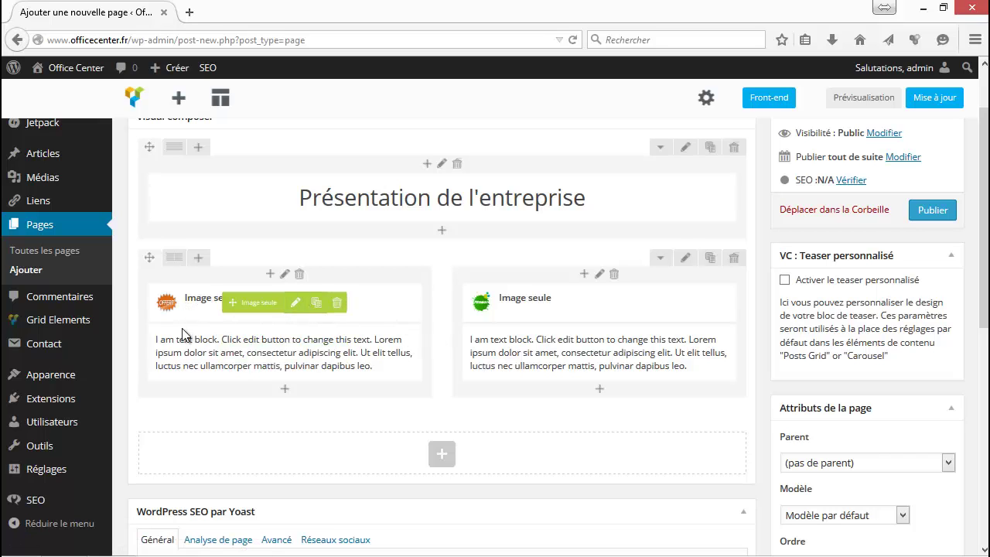
scroll(199, 354, "up", 3)
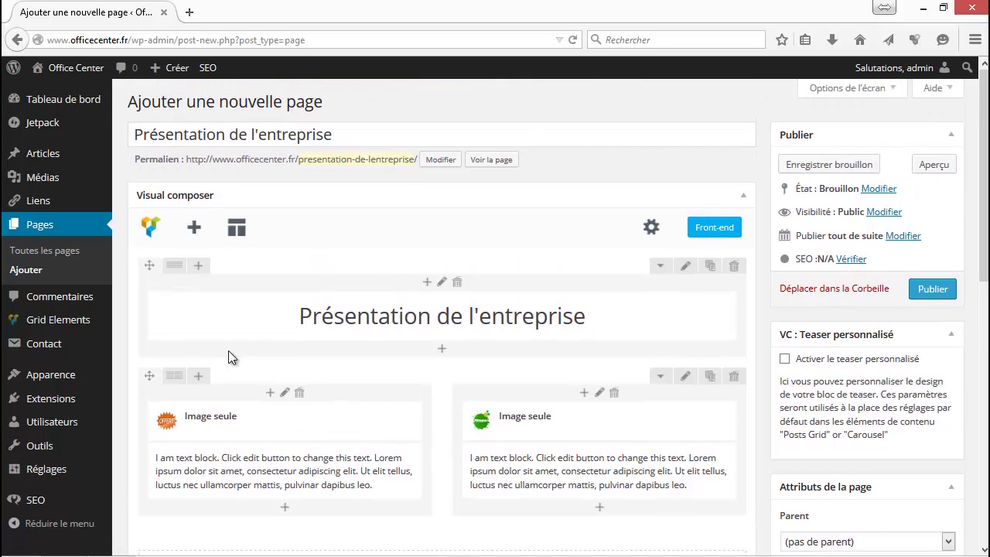
Preview the draft page, examine its heading, images and text blocks on the site, and return to the page editor
left_click(936, 165)
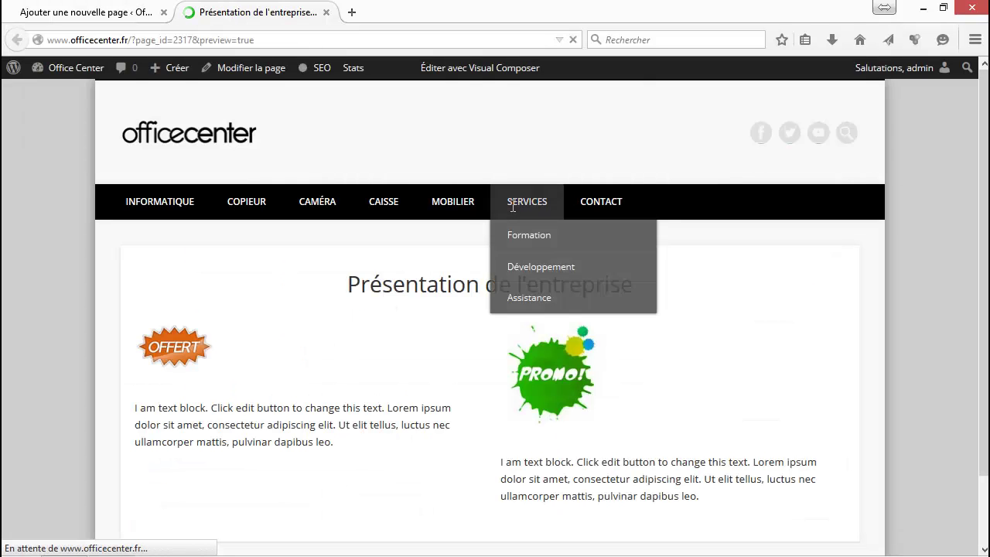
scroll(844, 285, "down", 2)
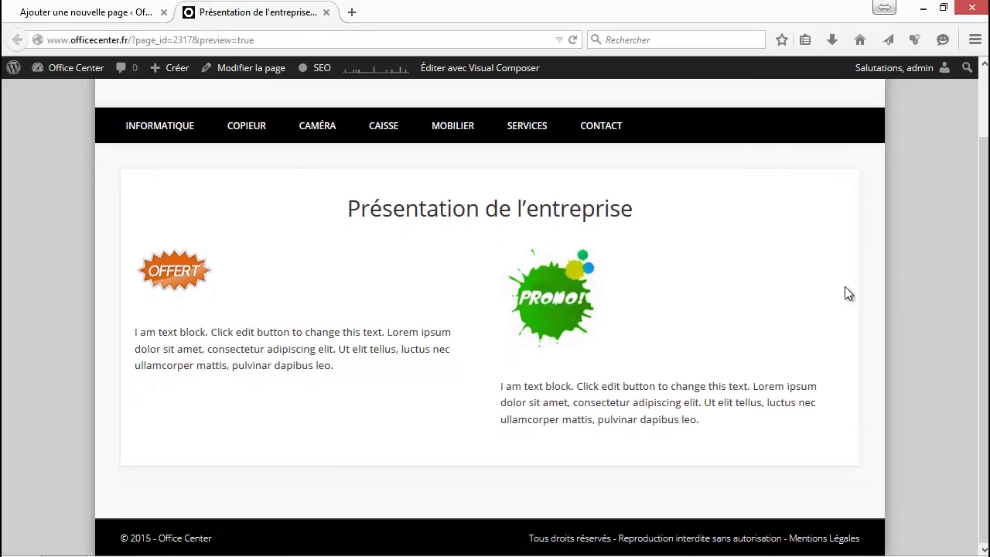
left_click_drag(304, 214, 586, 223)
left_click(127, 292)
left_click(122, 10)
Set the alignment of the left-column Offert image to "Aligner au centre" in its element settings
scroll(274, 279, "down", 3)
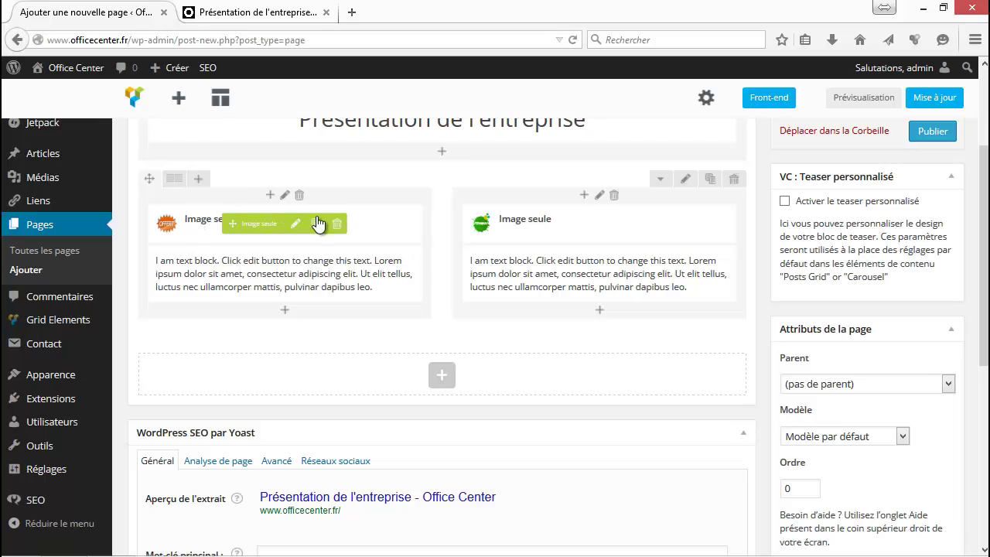
left_click(294, 225)
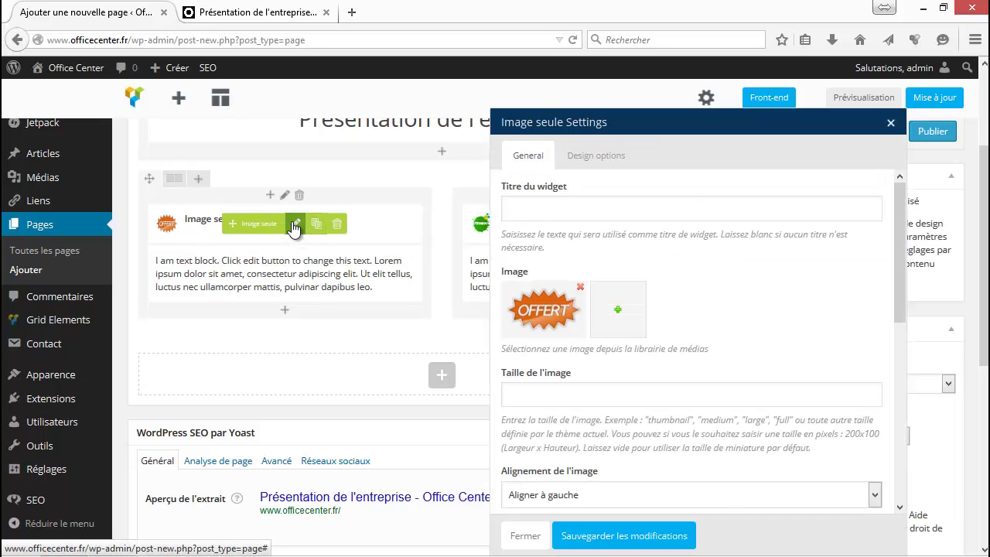
scroll(579, 385, "down", 3)
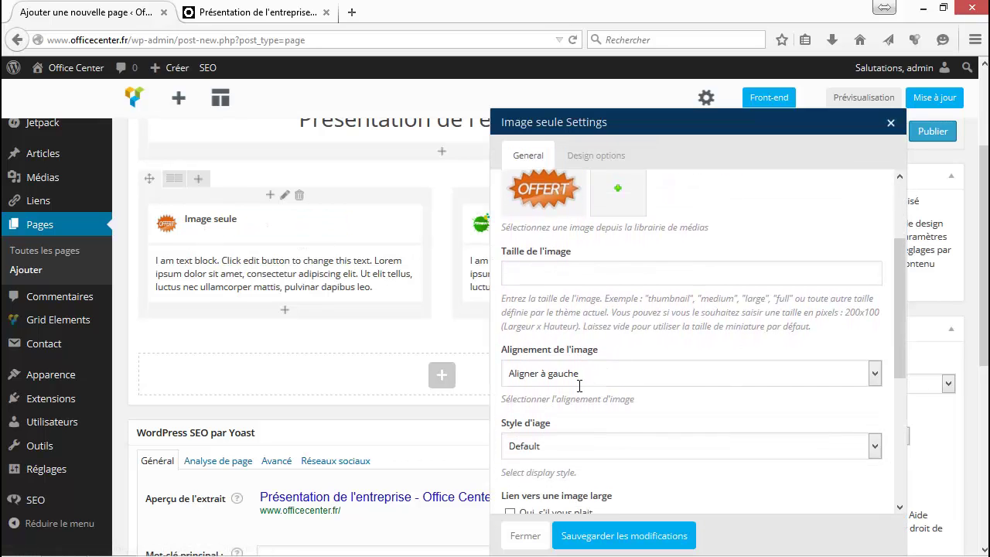
left_click(568, 340)
left_click(576, 382)
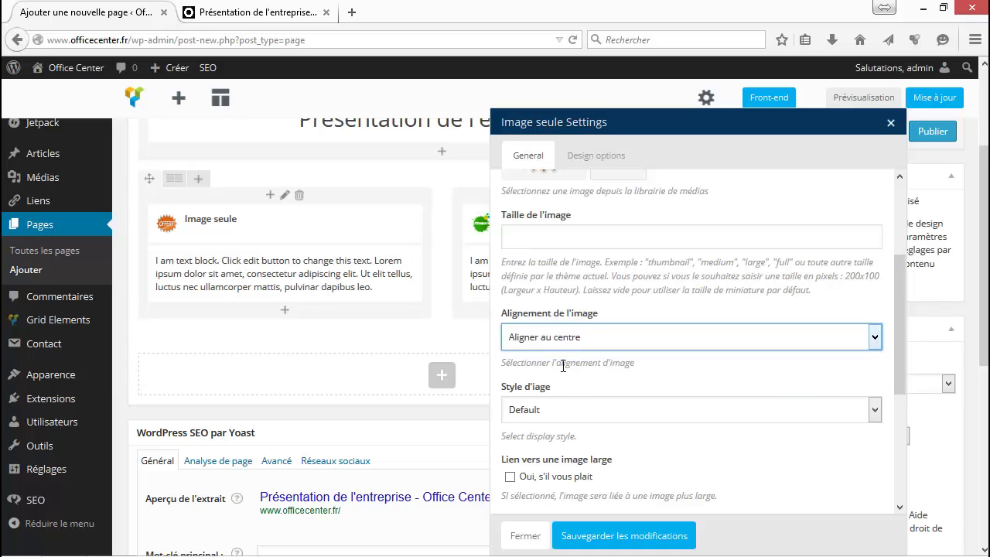
Set the left-column image's style to "Bordure" and save the element's changes
scroll(579, 364, "down", 1)
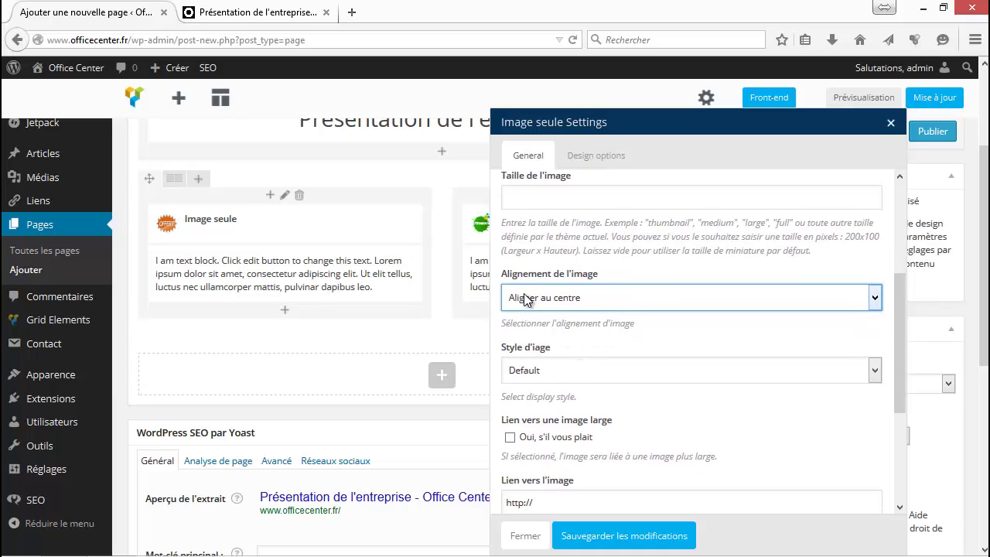
scroll(526, 352, "down", 1)
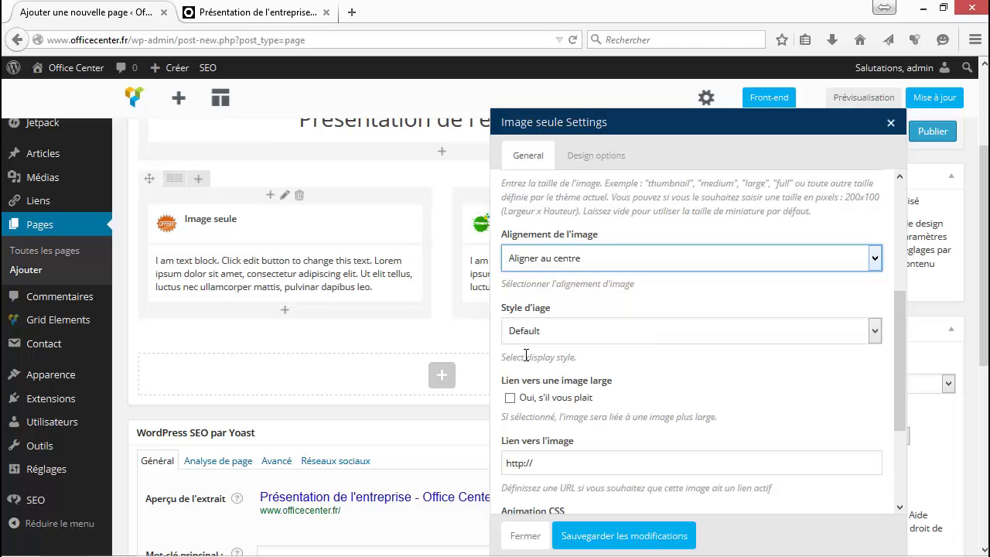
scroll(525, 358, "down", 1)
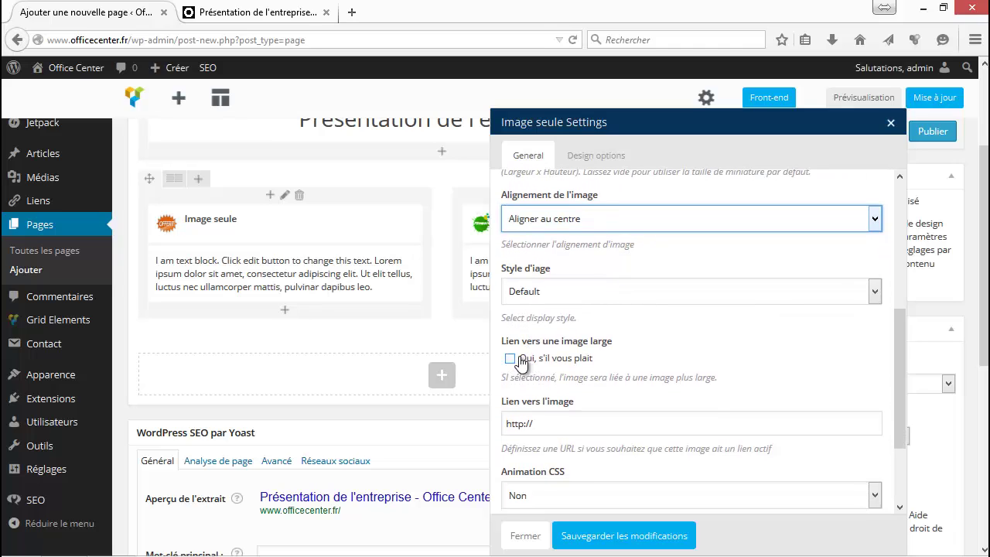
left_click(540, 293)
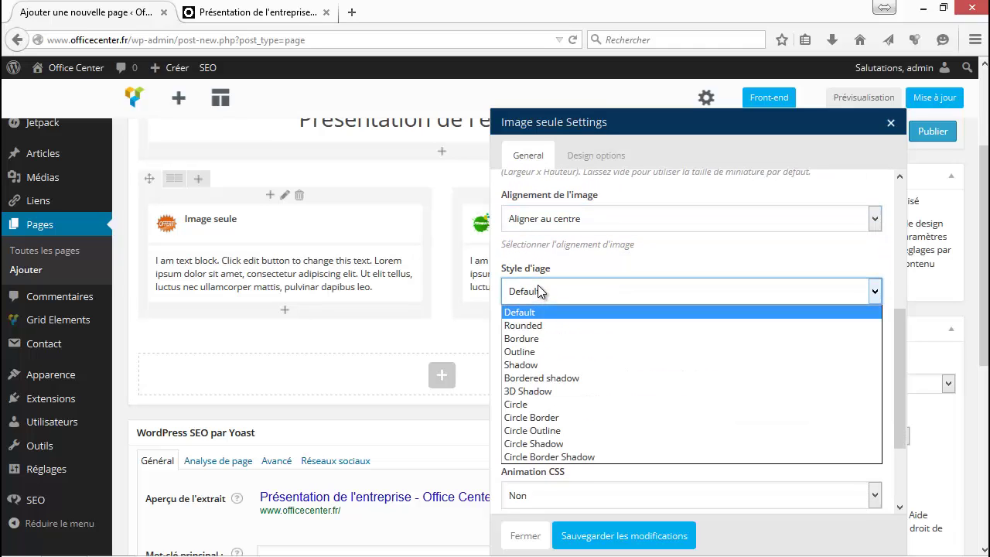
left_click(539, 338)
left_click(615, 533)
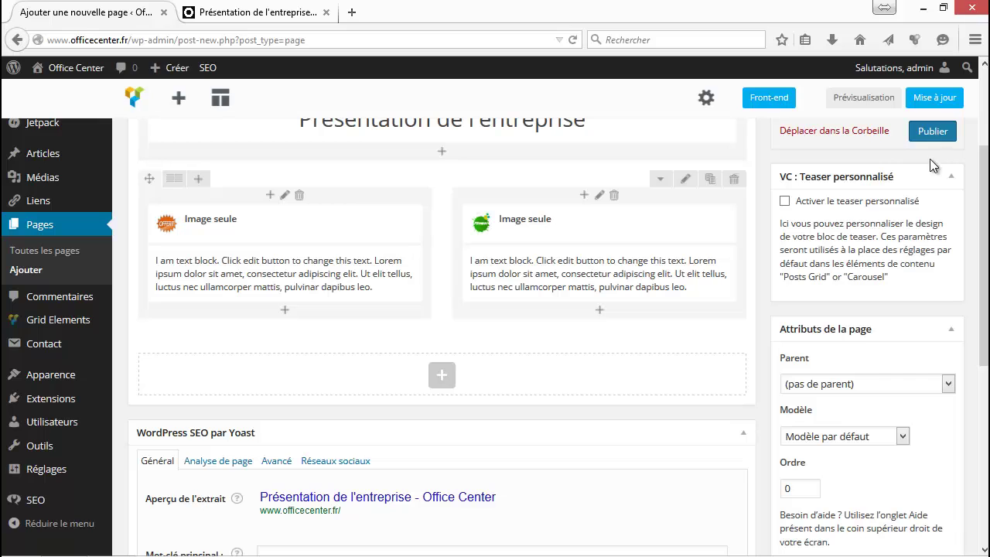
Preview the page to check the left-column image's alignment and border, and return to the editor
left_click(864, 98)
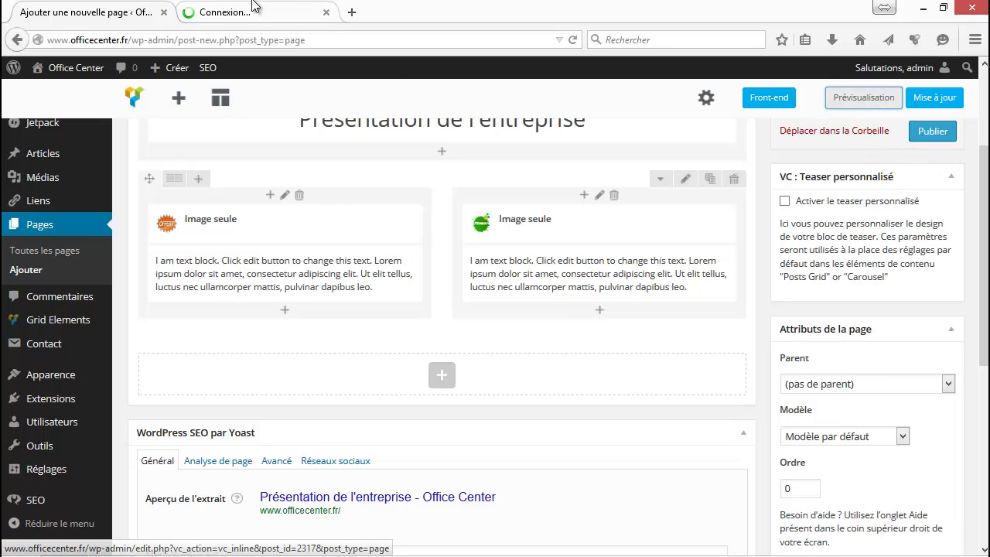
left_click(282, 14)
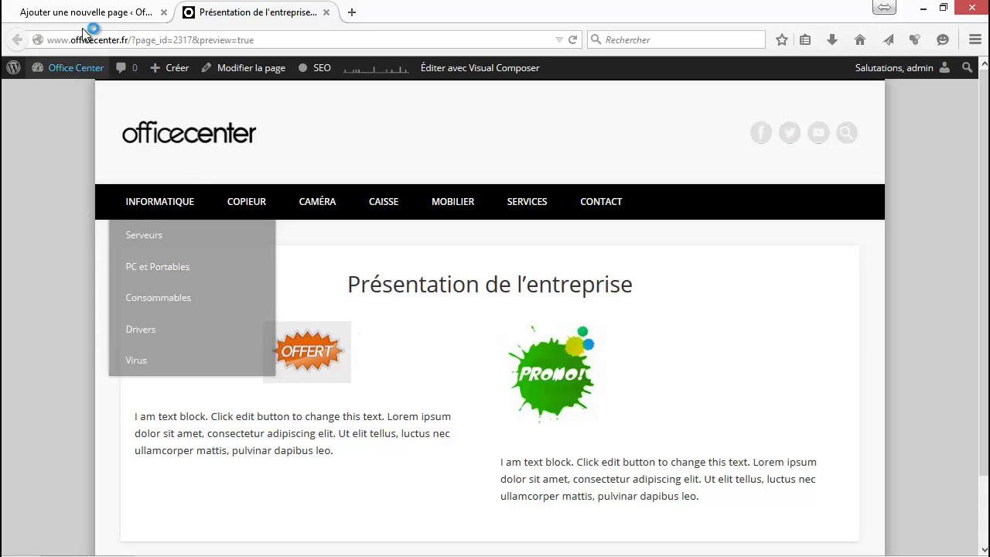
left_click(101, 12)
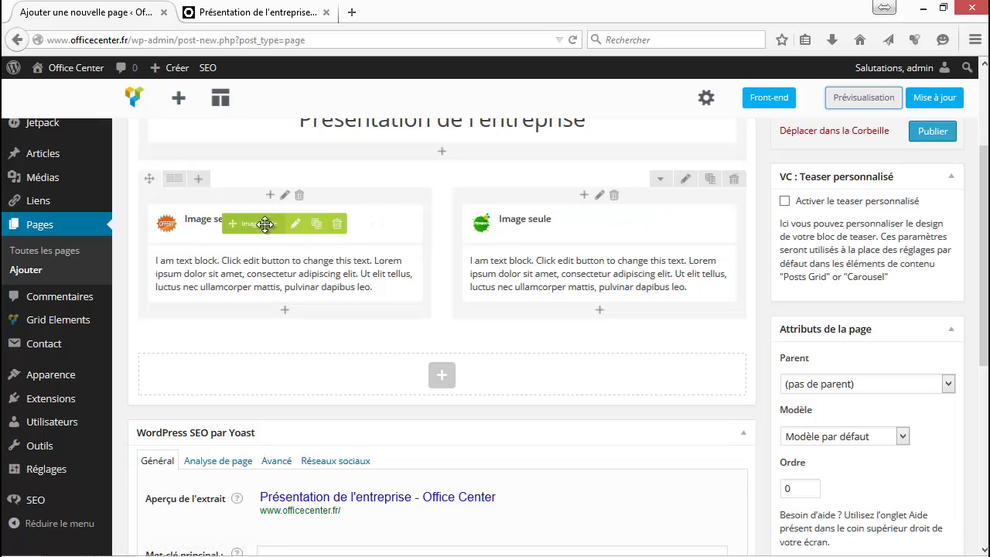
Set the left-column image's style to Default, enable its link to a large image, and save the element
left_click(296, 225)
scroll(662, 362, "down", 5)
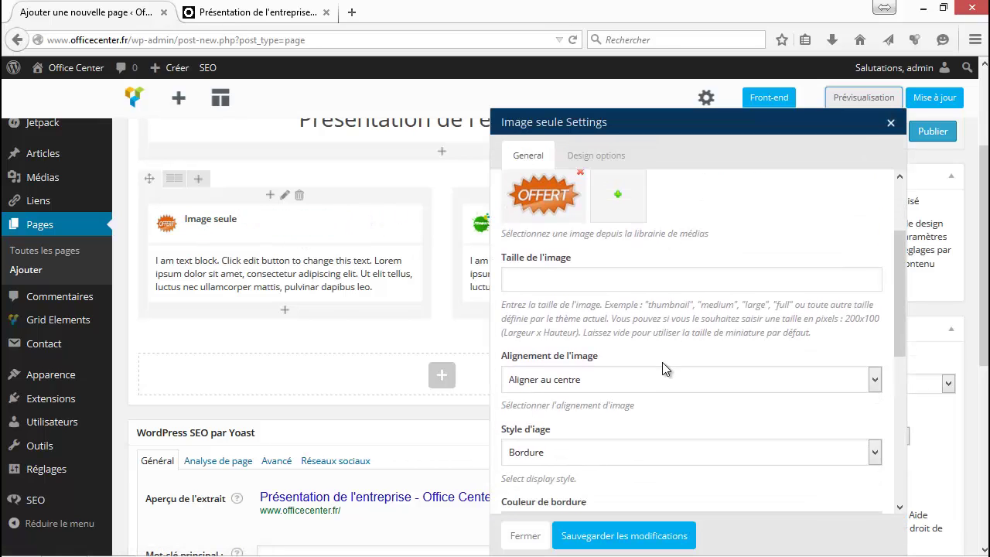
left_click(554, 331)
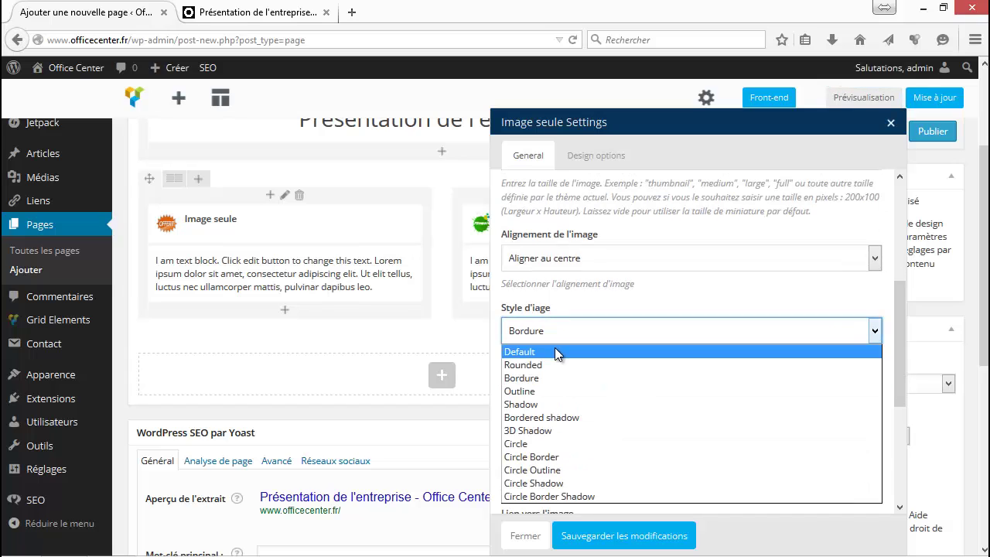
left_click(555, 352)
scroll(556, 371, "down", 2)
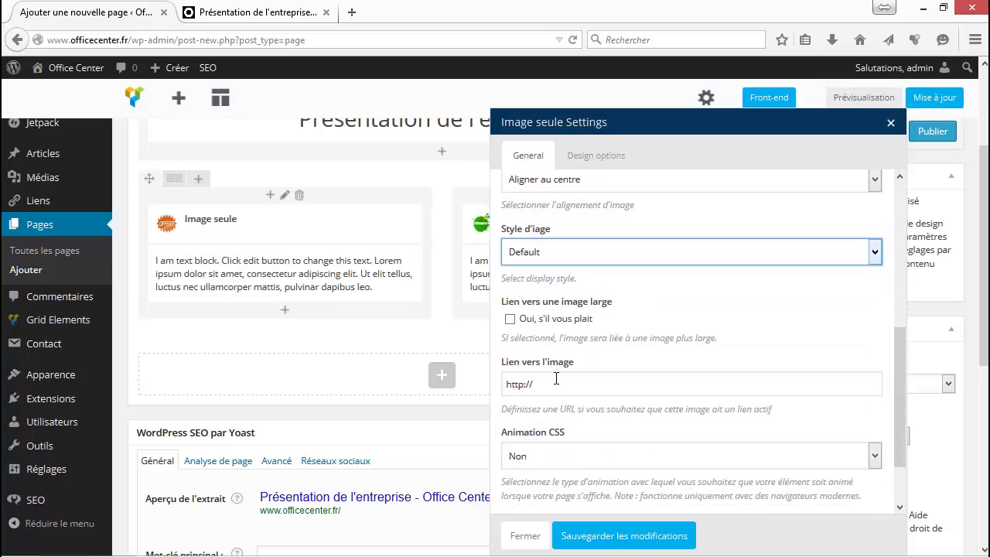
left_click(510, 320)
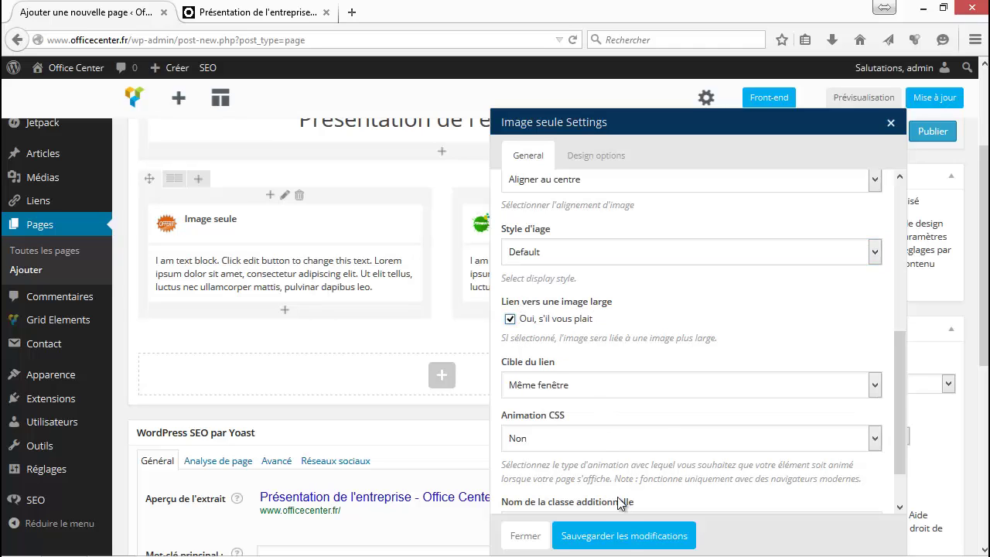
left_click(631, 537)
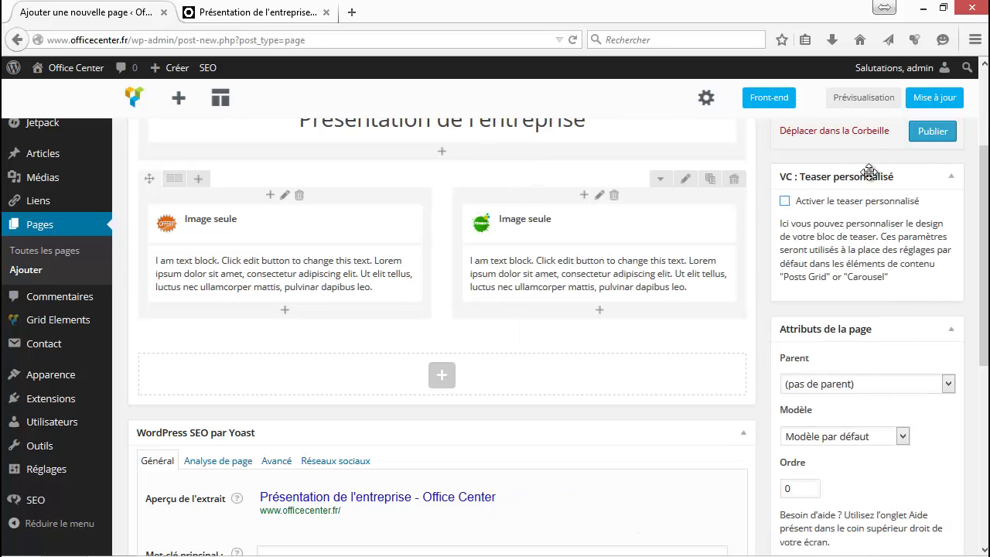
Preview the page, open the enlarged version of the Offert image, close it and return to the editor
left_click(863, 98)
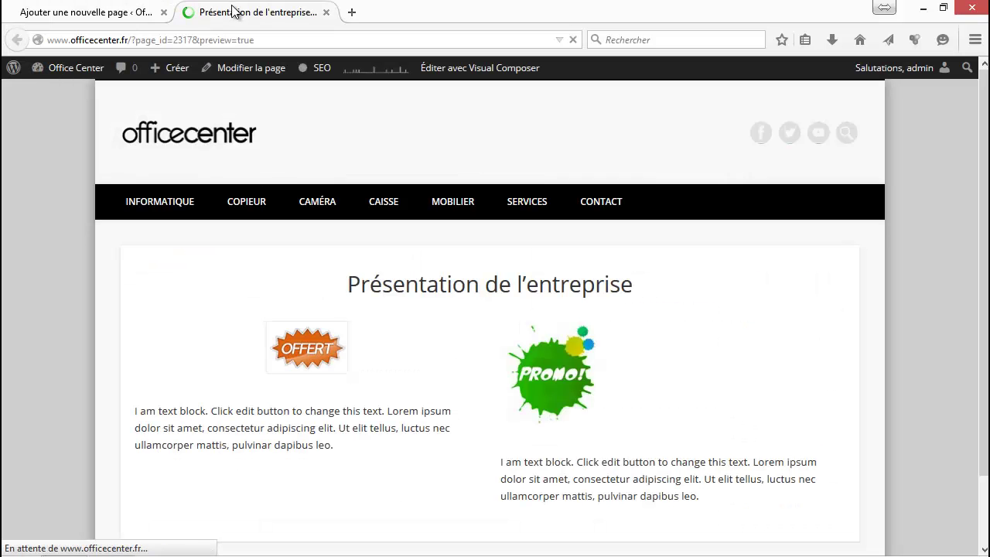
left_click(308, 344)
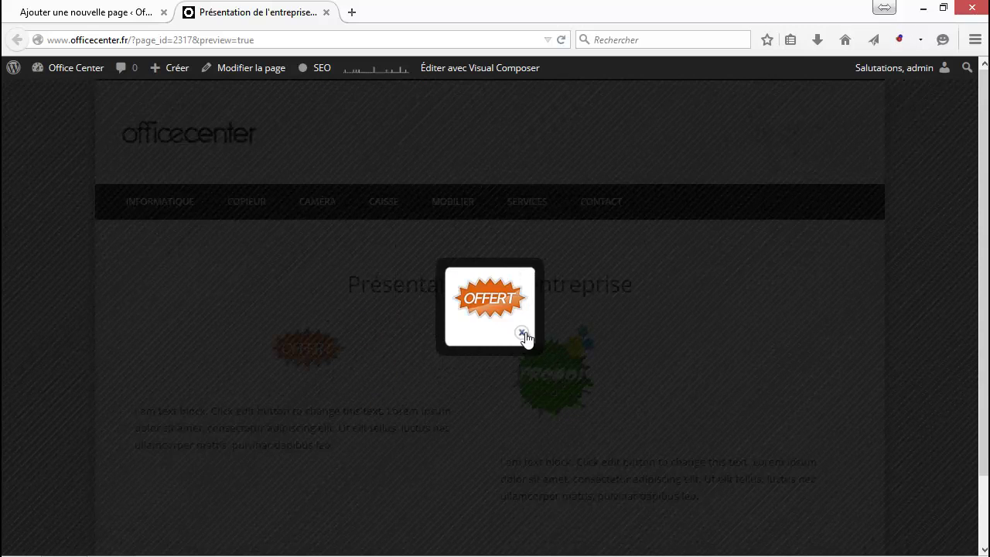
left_click(209, 240)
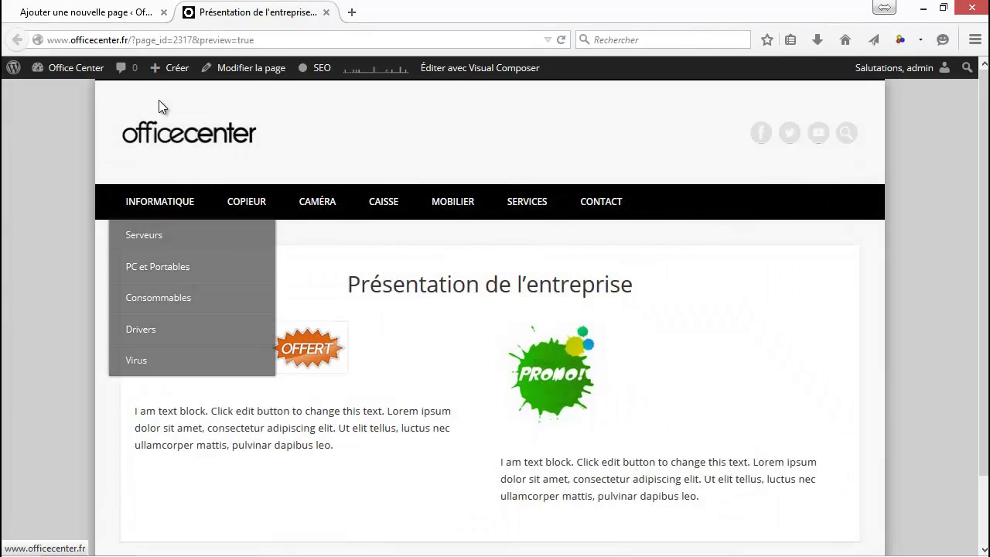
left_click(188, 12)
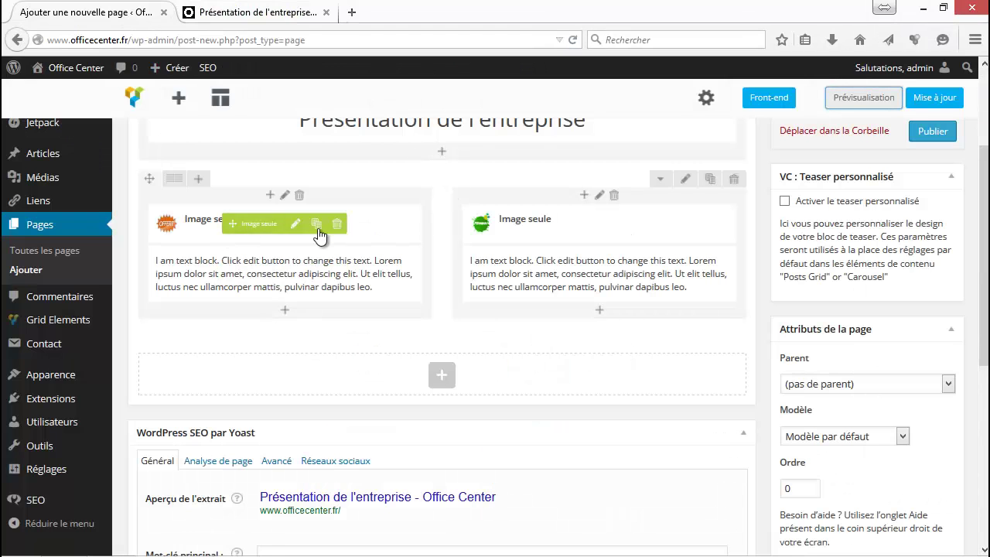
Set the left-column image's CSS animation to "De gauche à droite" and save the element
left_click(295, 224)
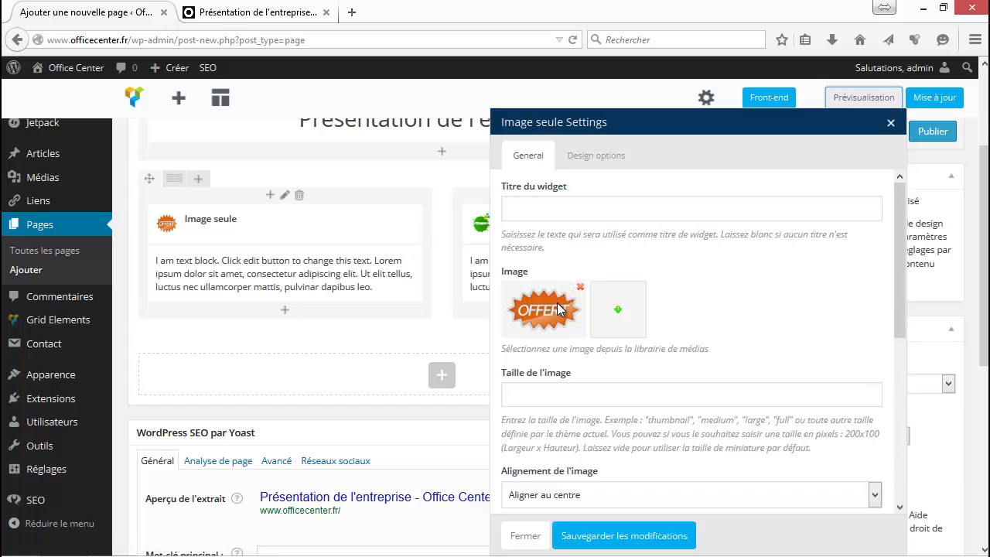
scroll(557, 305, "down", 5)
scroll(560, 313, "down", 1)
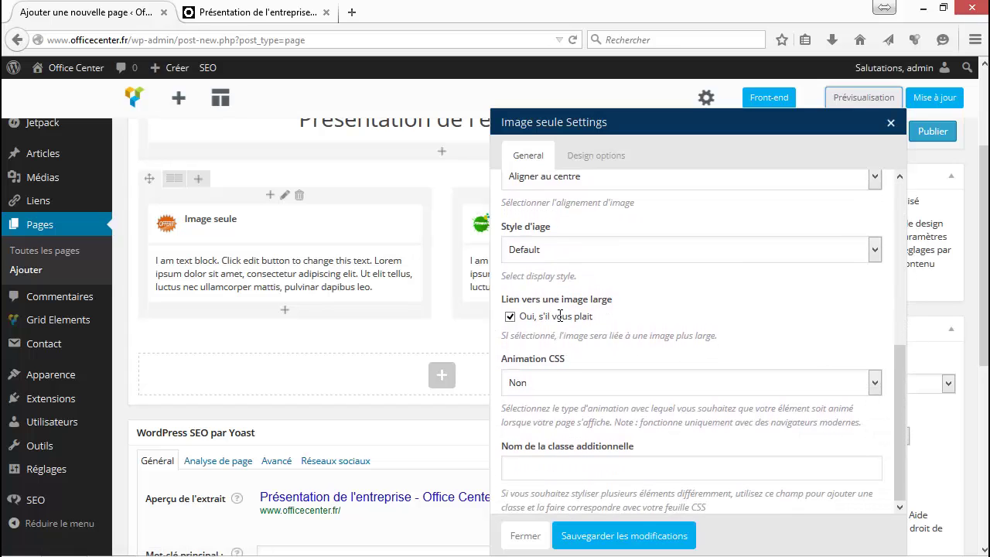
left_click(573, 391)
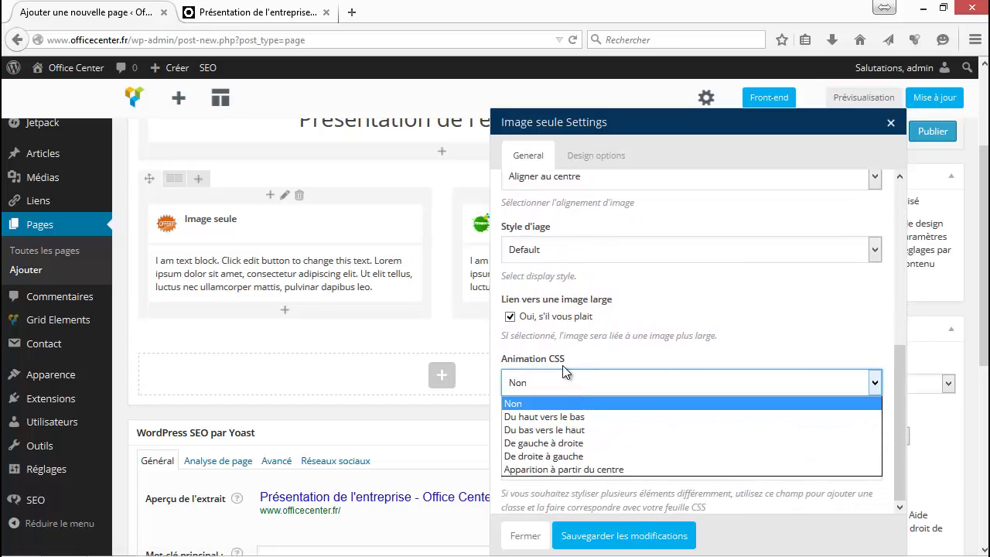
left_click(546, 443)
left_click(612, 533)
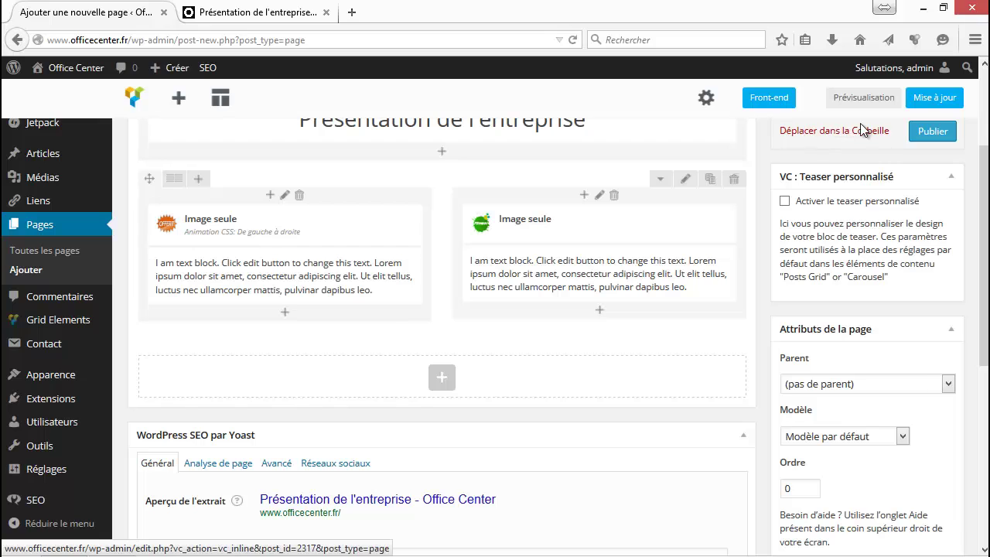
Preview the page to check the Offert image's left-to-right animation, and return to the editor
scroll(866, 92, "up", 3)
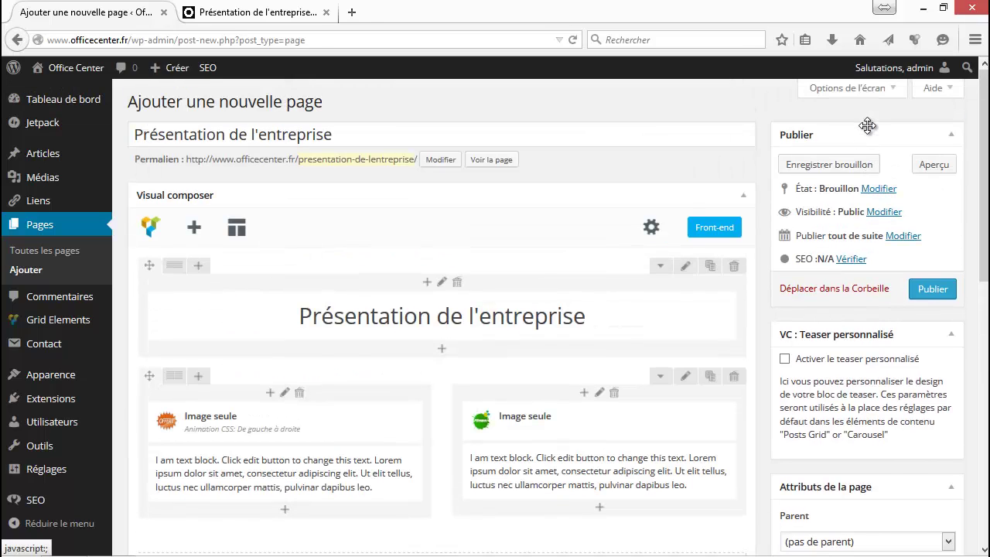
left_click(926, 174)
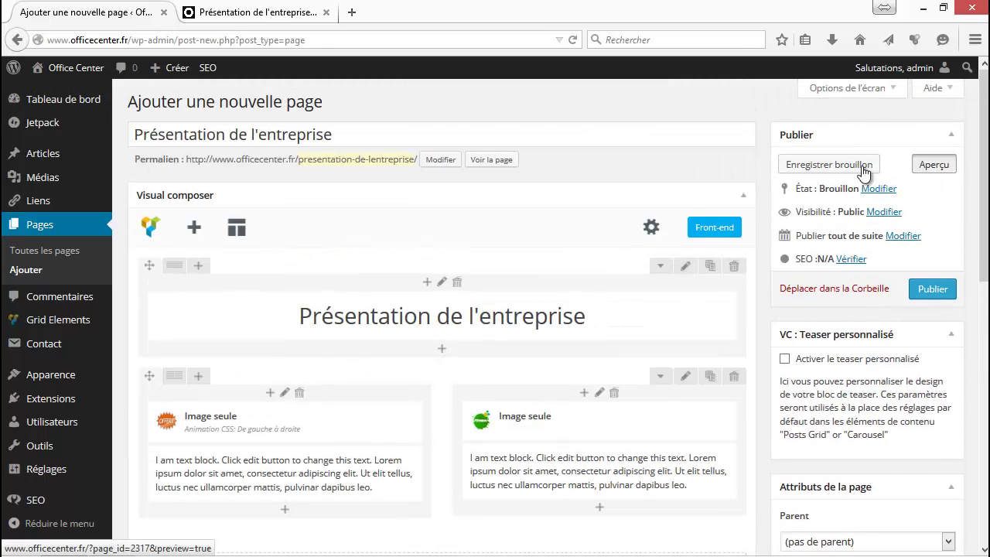
left_click(284, 8)
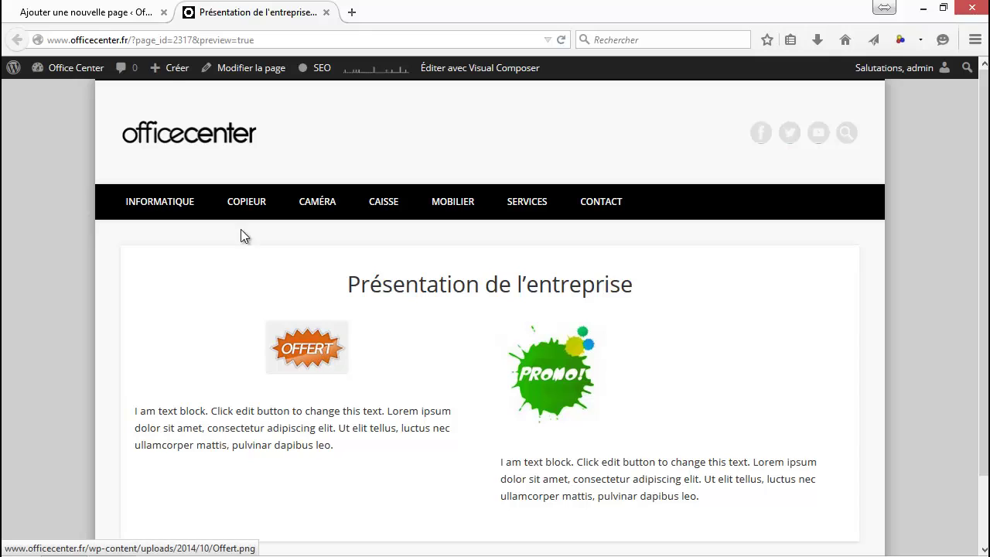
left_click(128, 11)
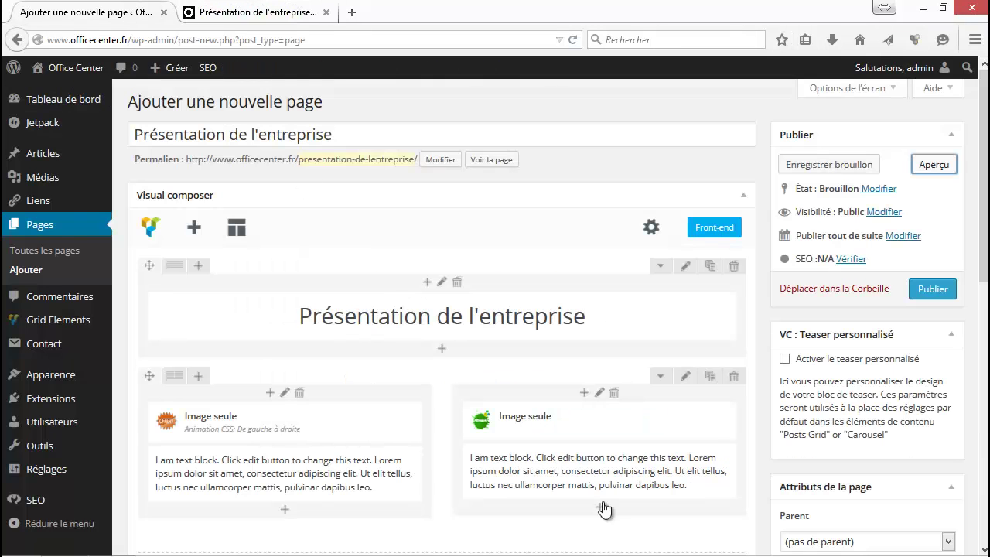
Open the settings of the right-column Promo image and set its alignment to "Aligner au centre"
mouse_move(609, 426)
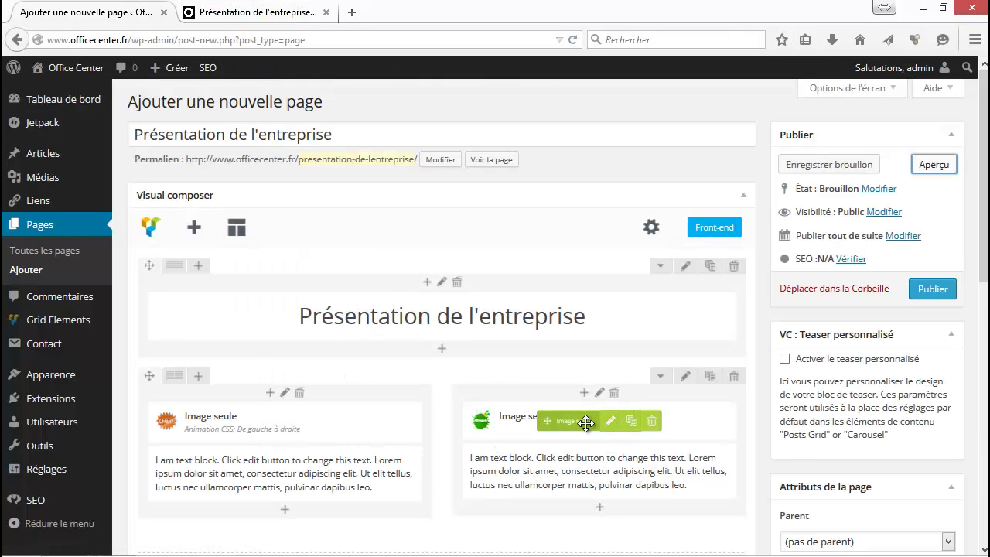
left_click(611, 422)
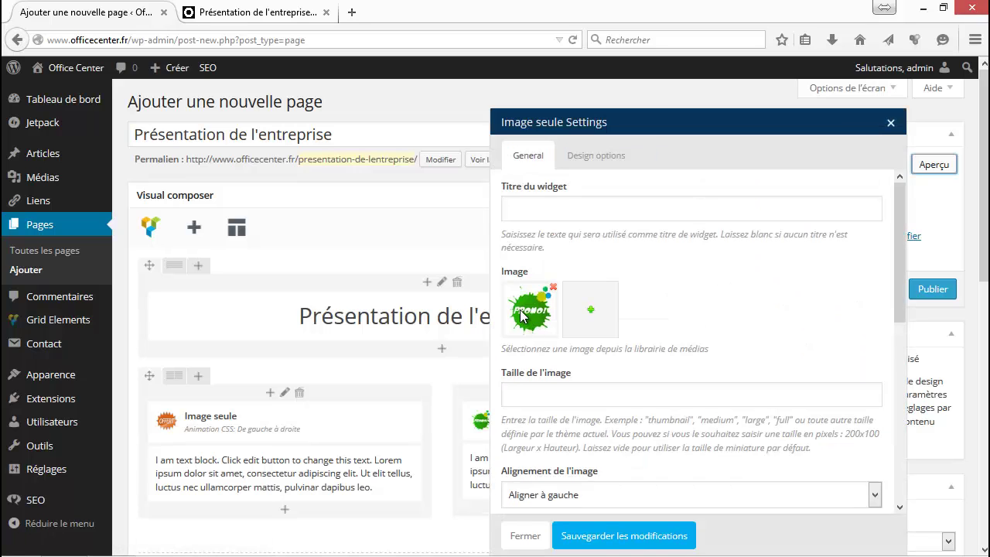
scroll(551, 385, "down", 3)
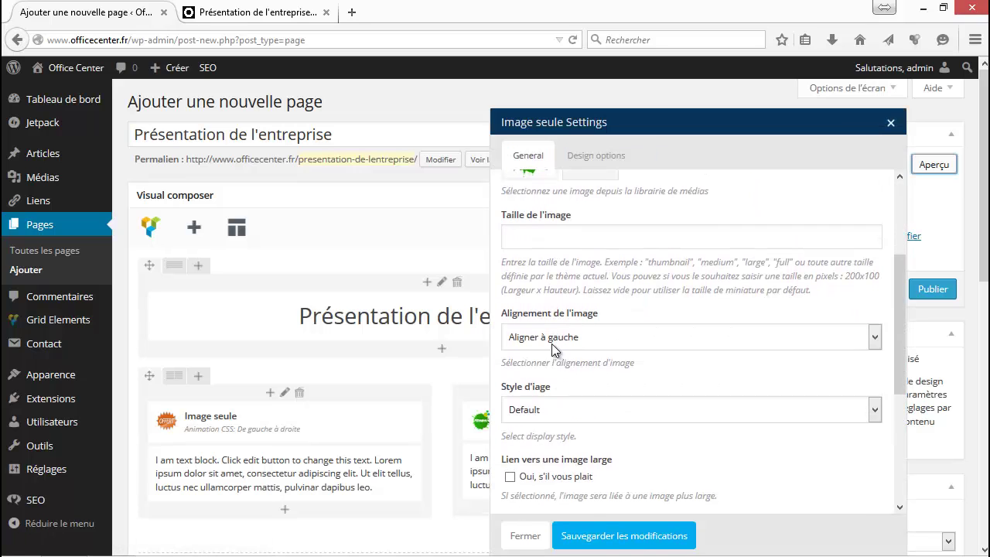
left_click(551, 340)
left_click(559, 384)
scroll(586, 386, "down", 2)
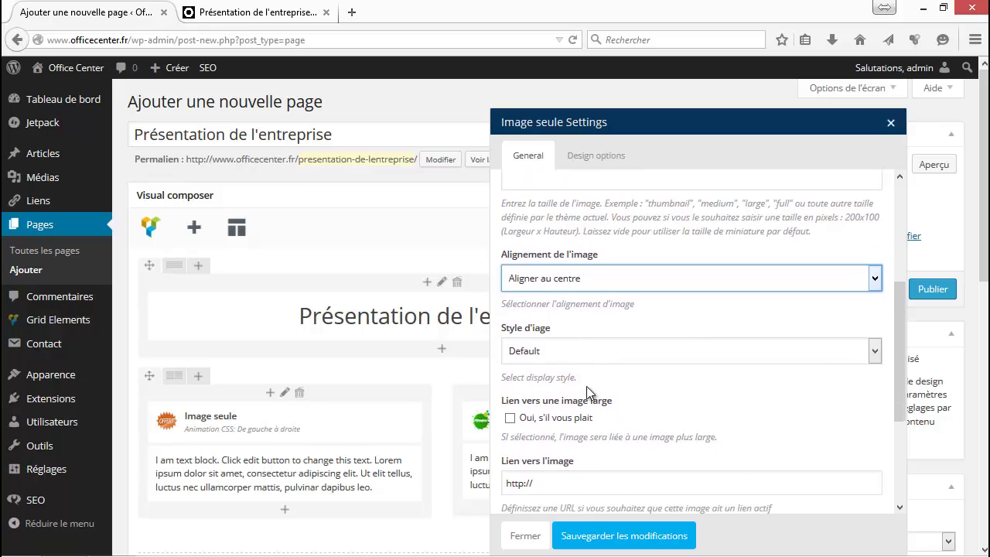
scroll(550, 395, "down", 1)
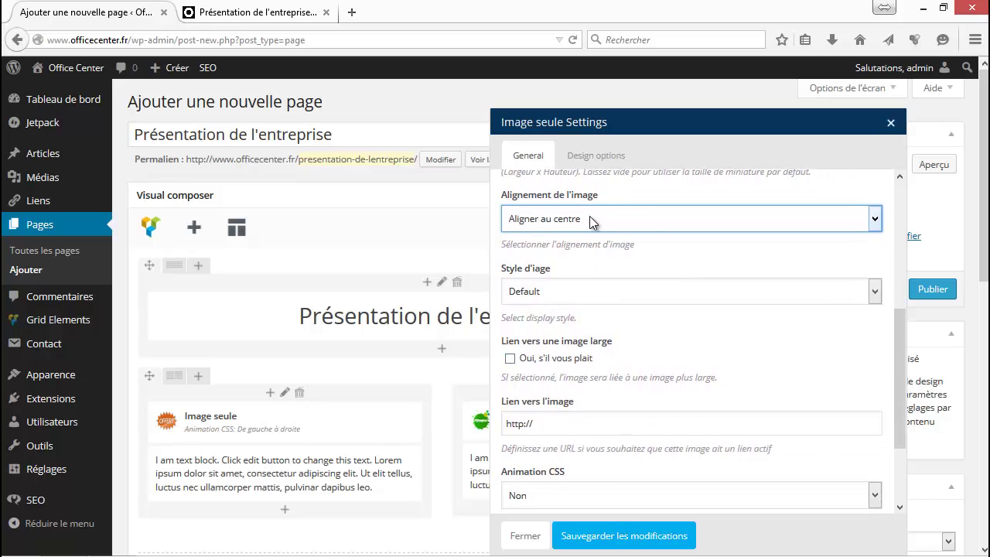
left_click(556, 425)
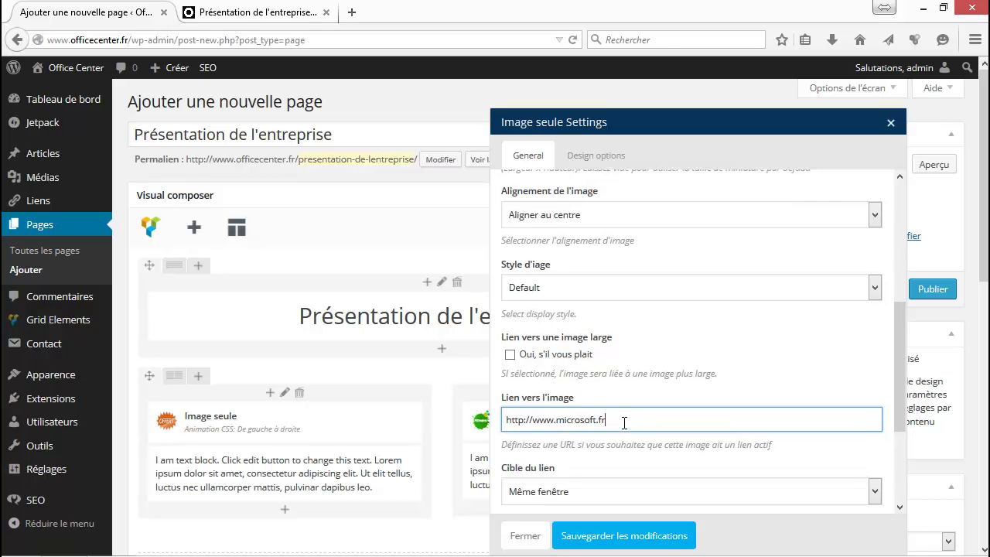
scroll(553, 340, "down", 2)
scroll(598, 354, "down", 2)
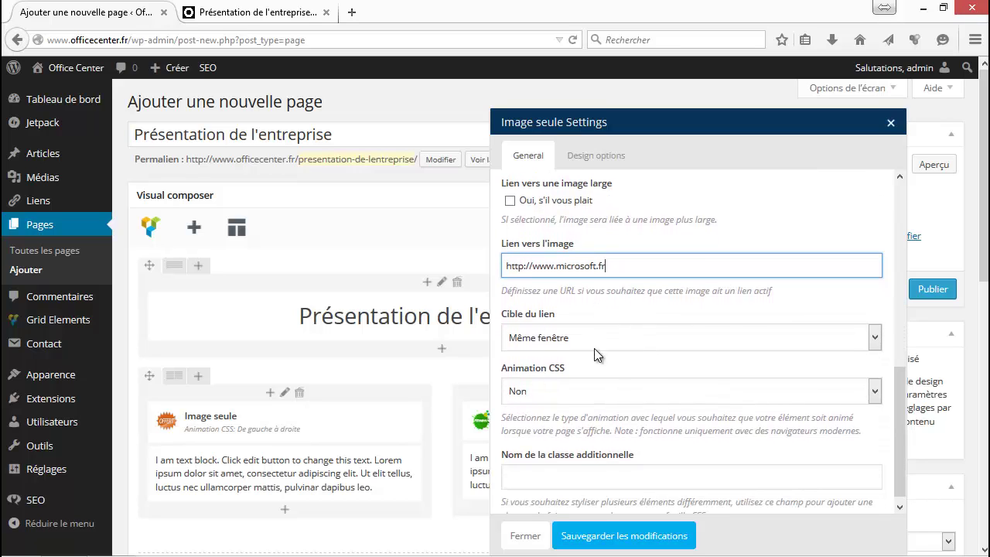
left_click(531, 338)
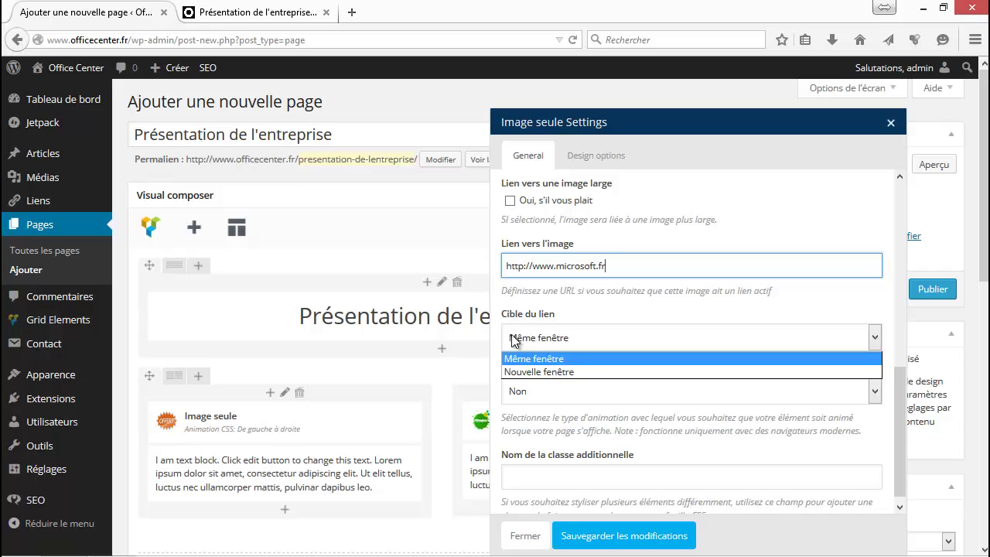
left_click(533, 371)
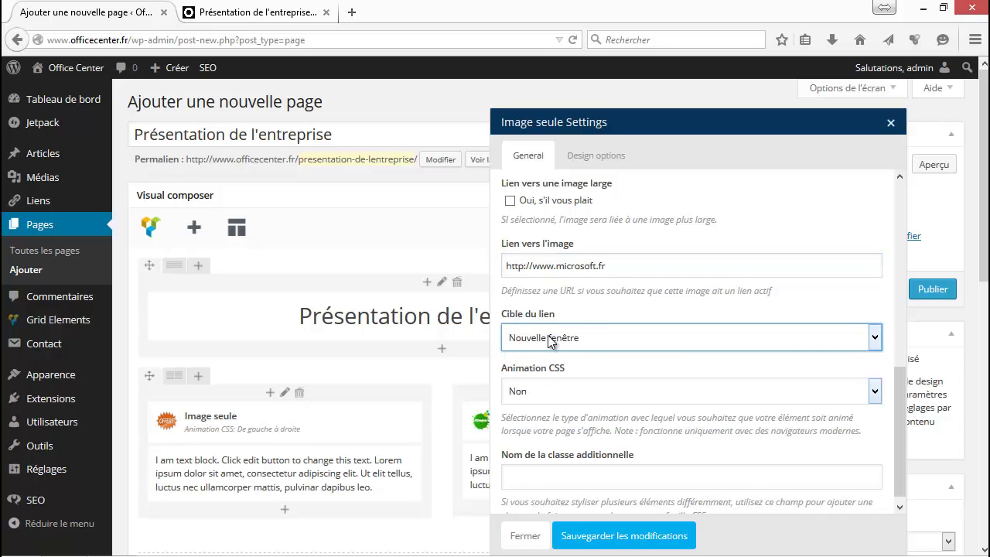
left_click(636, 536)
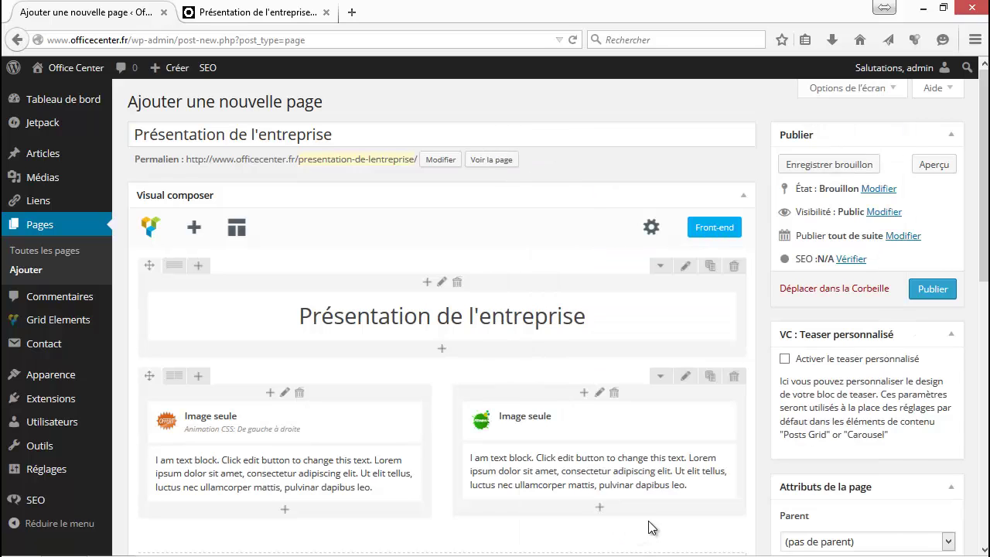
Preview the page, follow the Promo image's link, close the opened Microsoft site and return to the editor
left_click(933, 164)
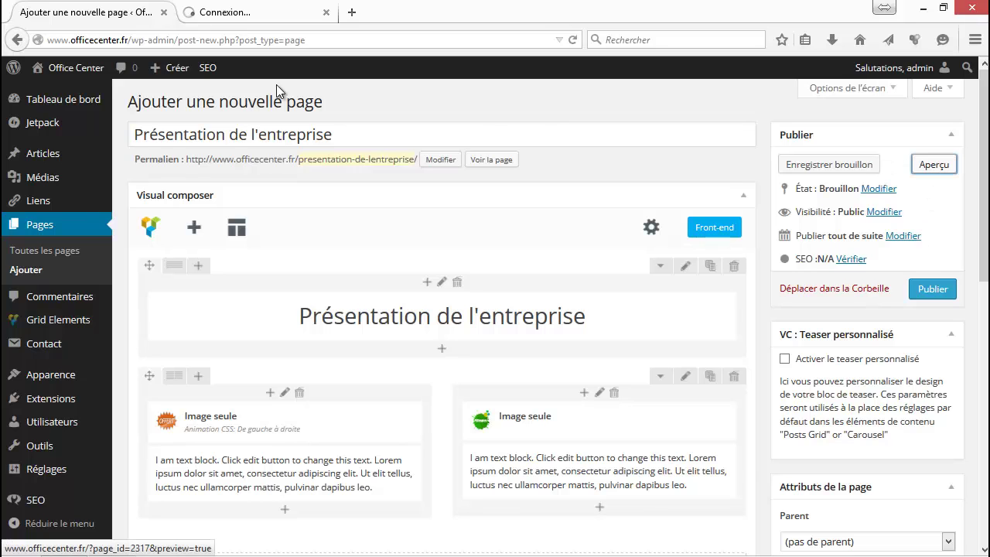
left_click(217, 9)
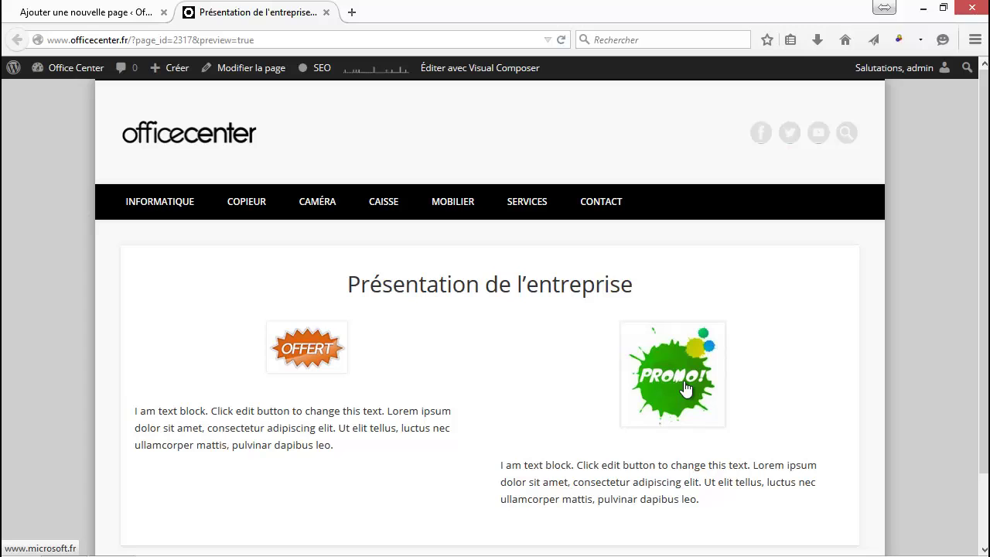
left_click(684, 380)
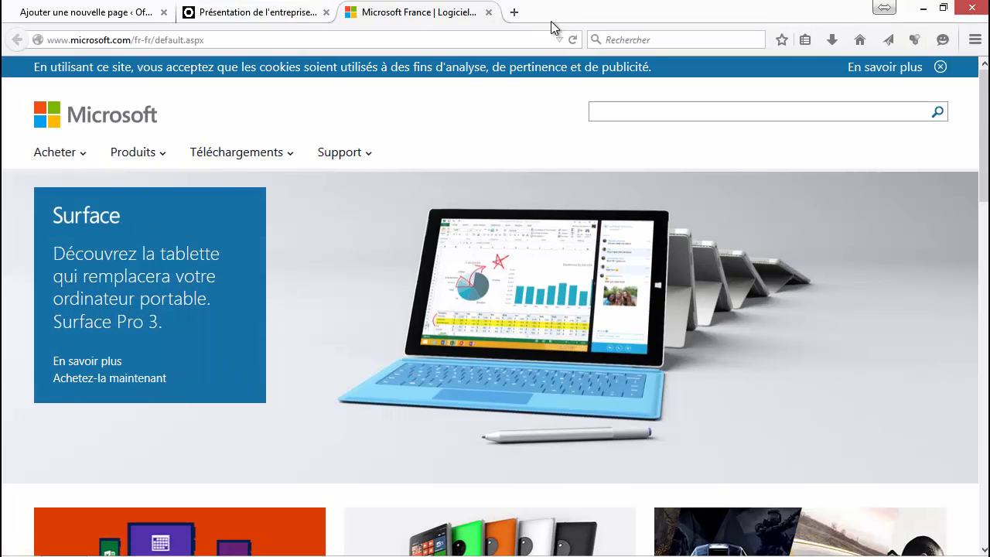
left_click(488, 13)
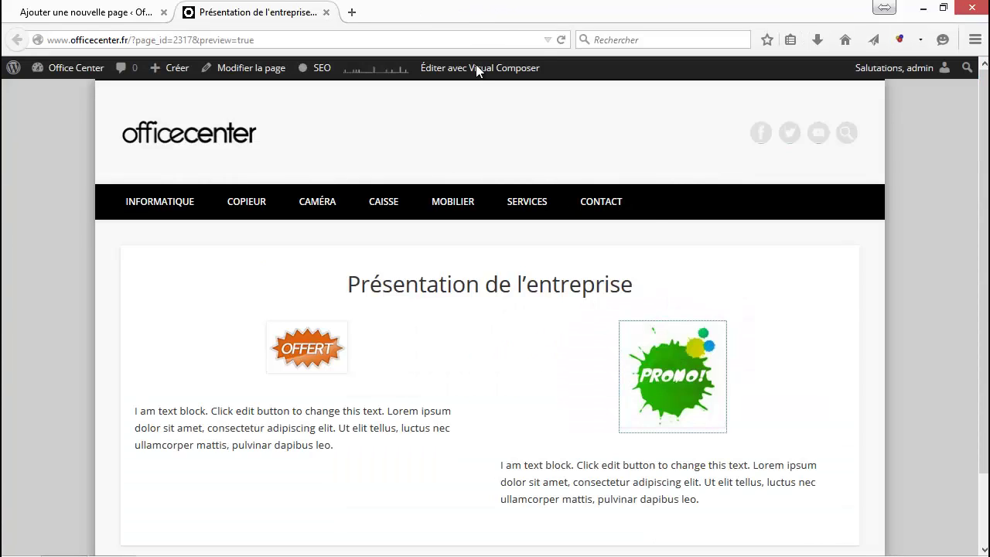
left_click(125, 4)
Move the Promo image above the left column's text and the Offert image below the right column's text, and preview the page
mouse_move(503, 418)
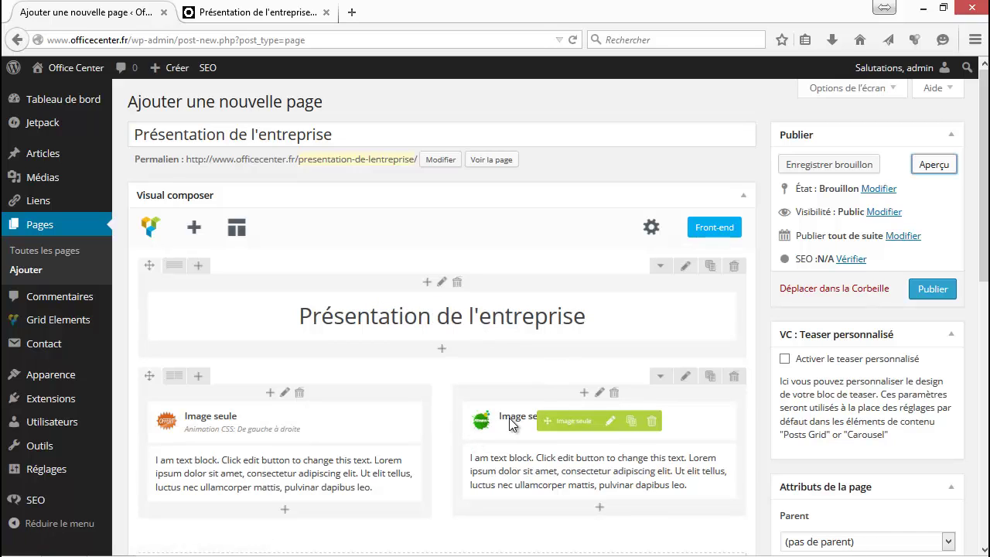
left_click_drag(504, 424, 517, 493)
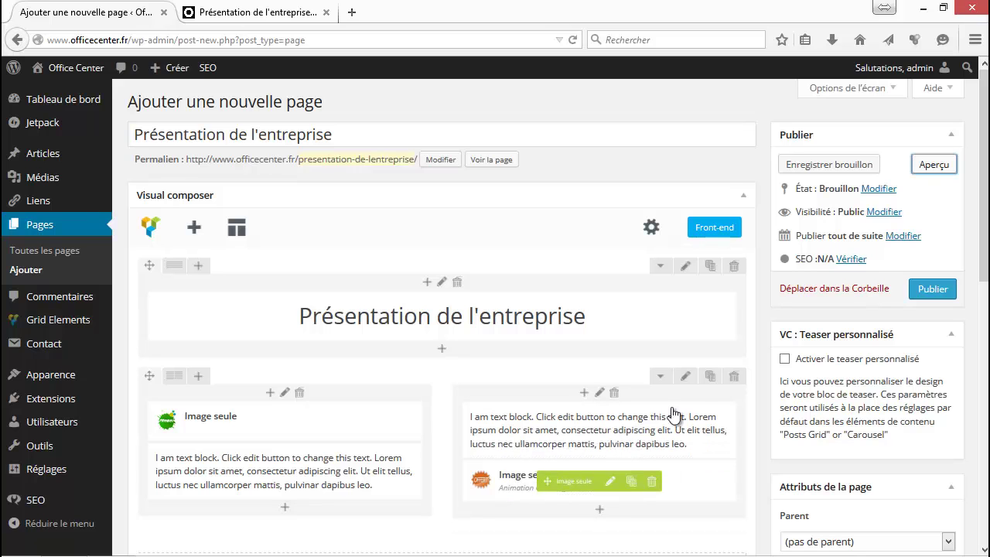
left_click(934, 166)
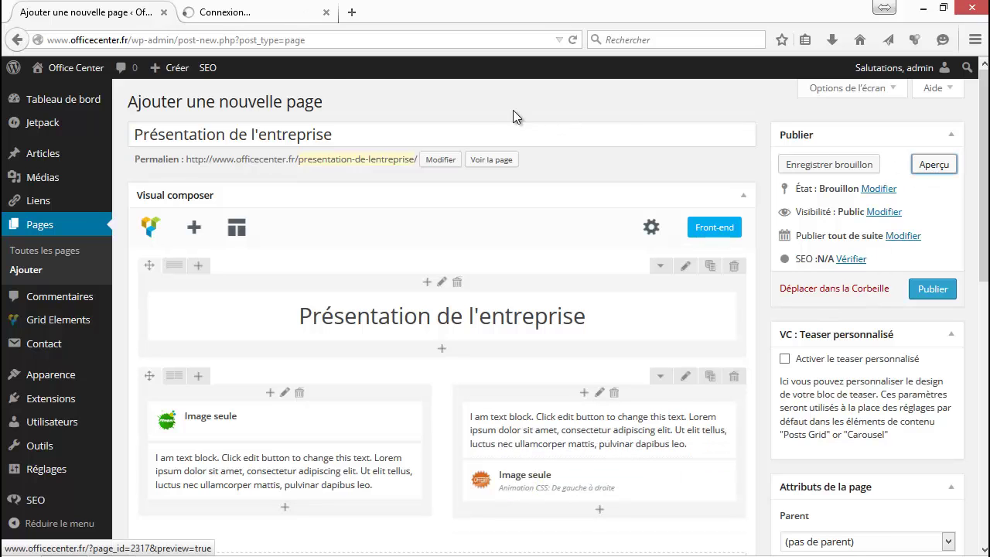
left_click(269, 13)
scroll(515, 302, "down", 2)
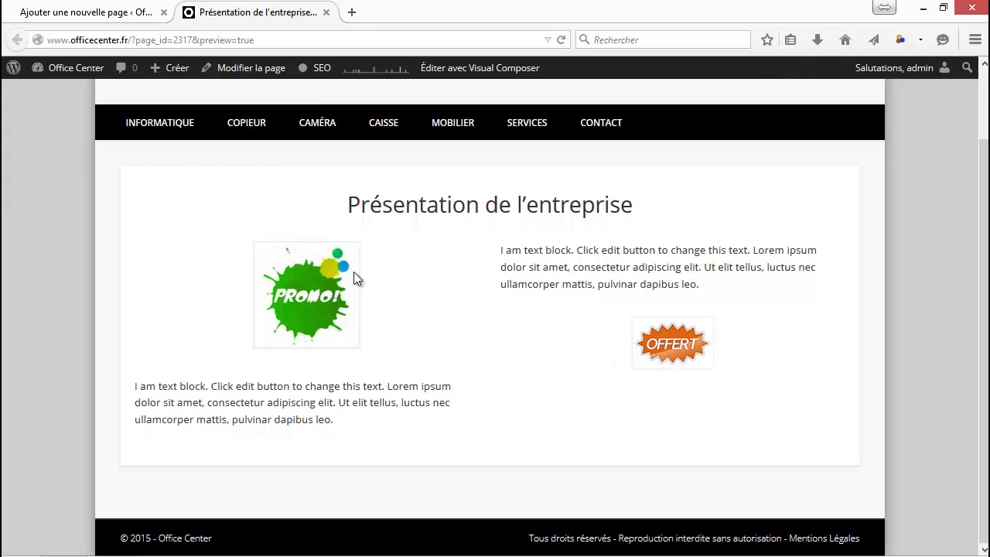
left_click(78, 12)
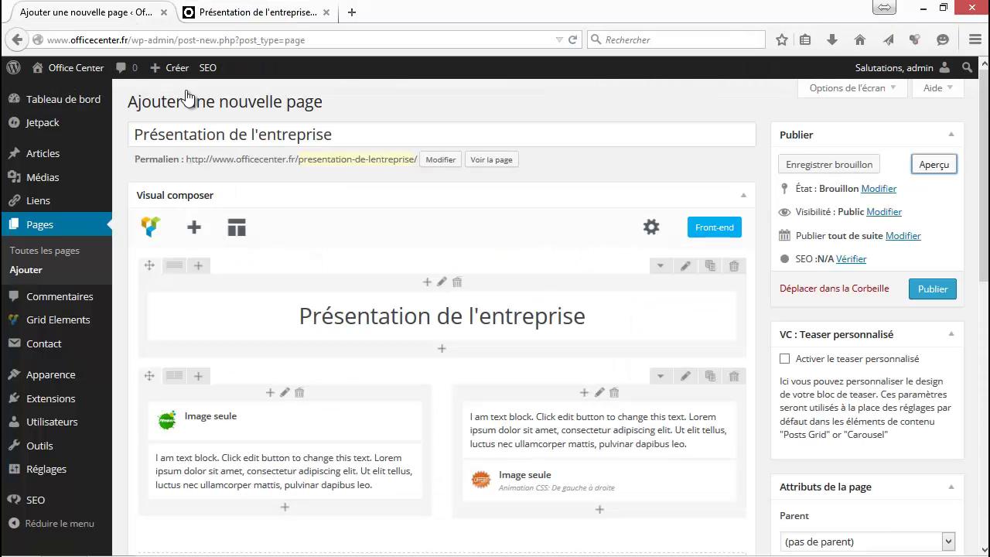
Split the heading row into three equal columns holding the Promo image, the heading and the Offert image, in that order
scroll(422, 275, "down", 1)
scroll(421, 275, "down", 5)
scroll(506, 310, "up", 6)
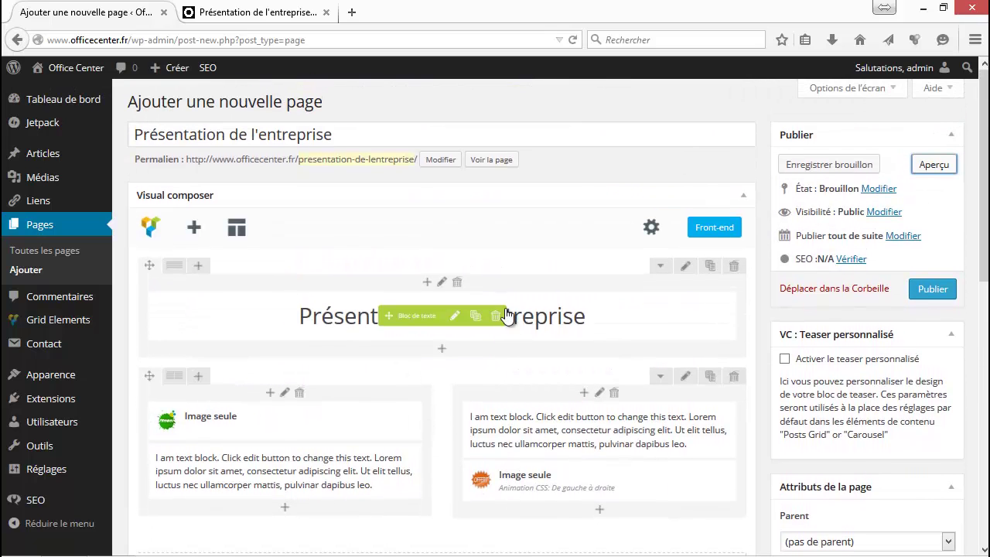
mouse_move(174, 266)
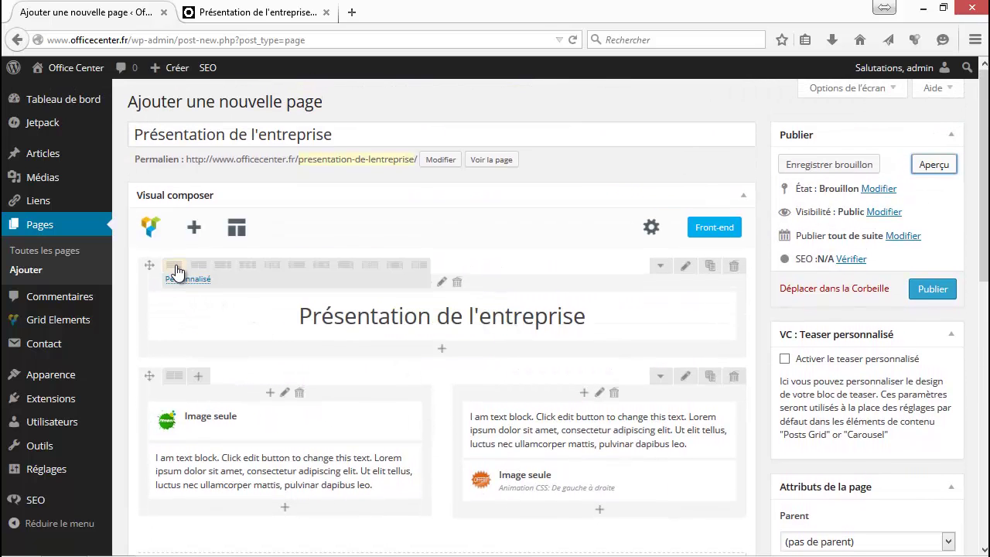
left_click(249, 270)
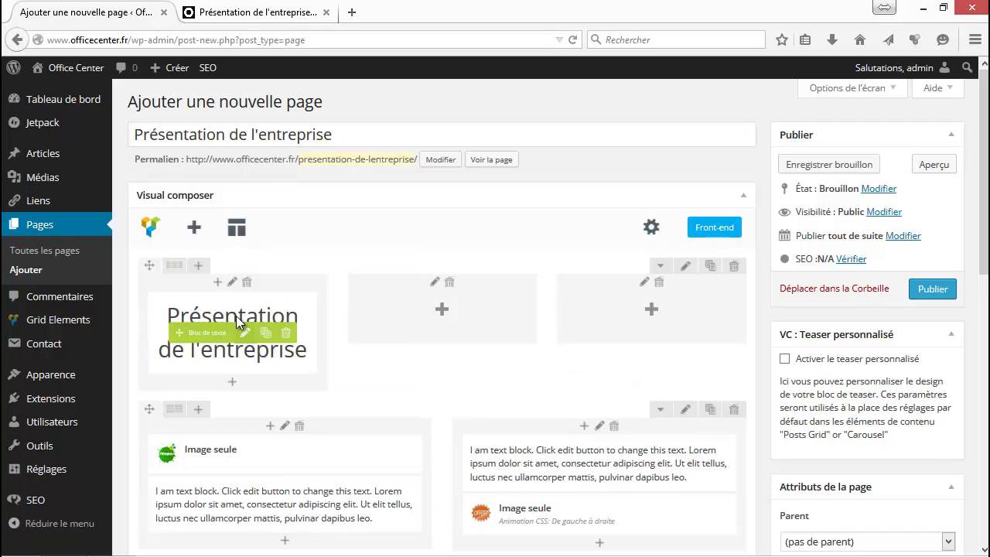
left_click_drag(233, 310, 402, 340)
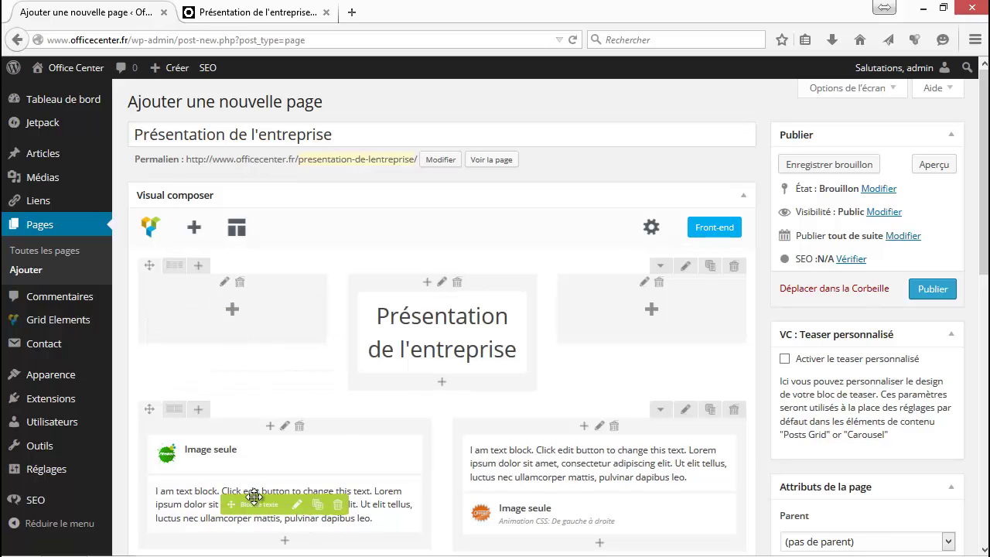
left_click_drag(236, 451, 225, 308)
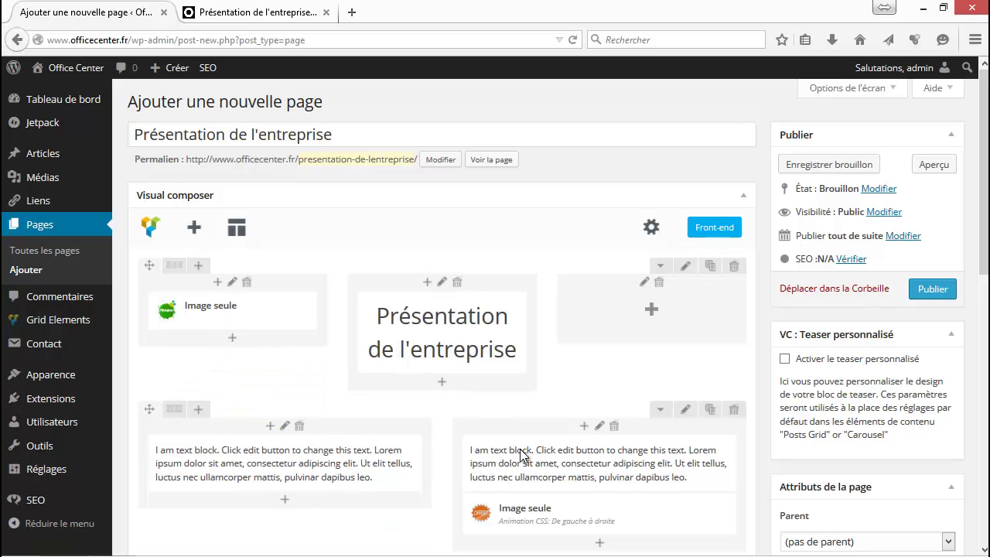
left_click_drag(530, 506, 623, 317)
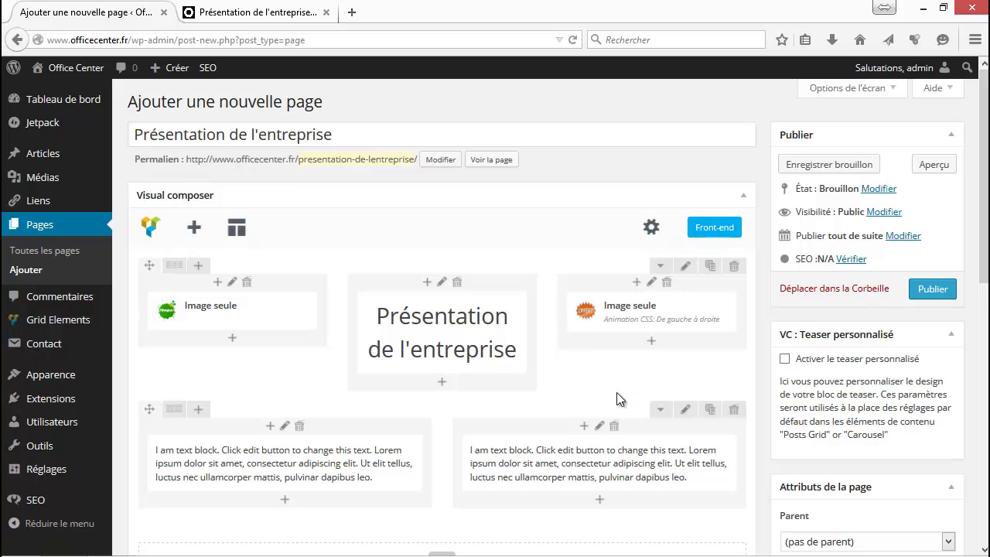
Preview the page to check the three-column heading row, and return to the editor
left_click(931, 165)
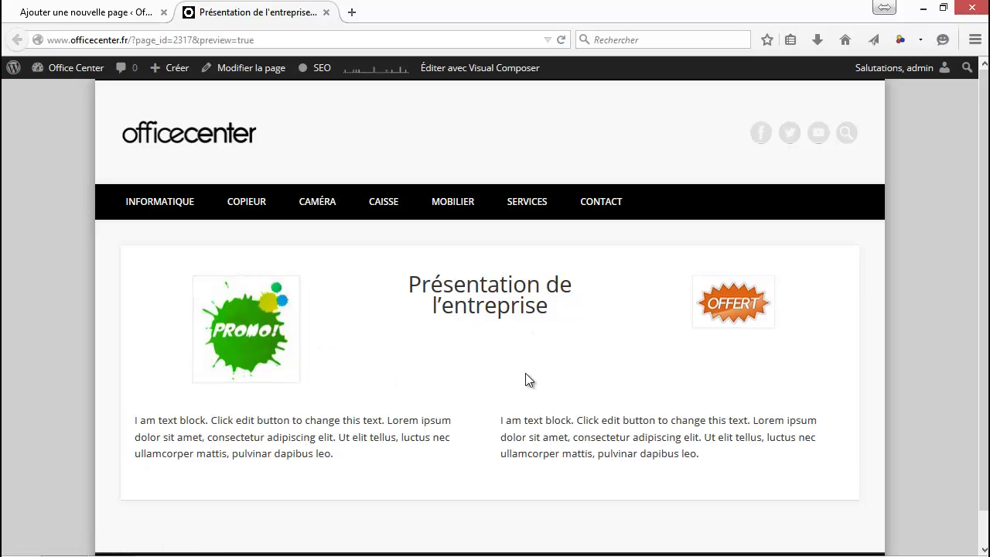
scroll(518, 394, "down", 1)
left_click(85, 12)
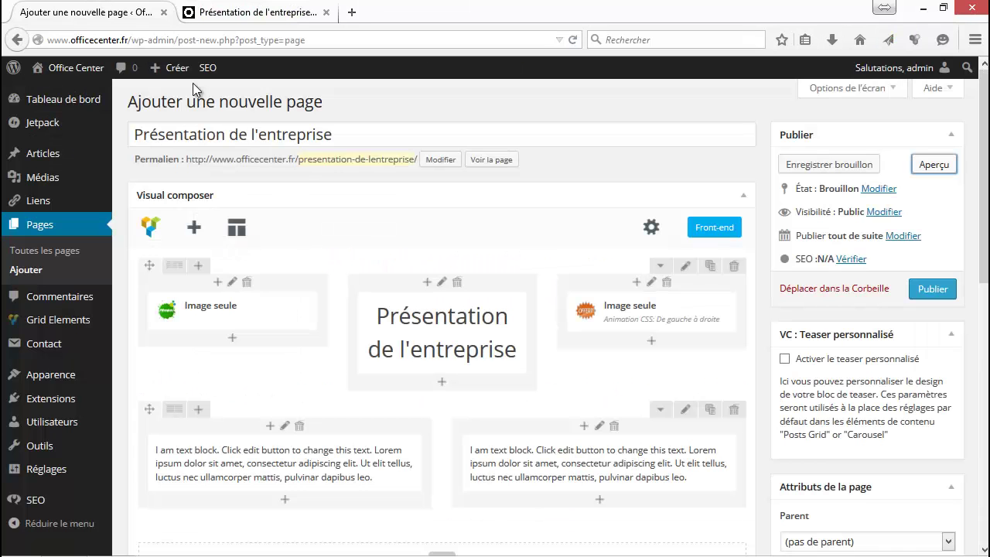
Add an empty row (Rangée) below the row with the two text blocks
scroll(323, 382, "down", 3)
scroll(323, 373, "up", 1)
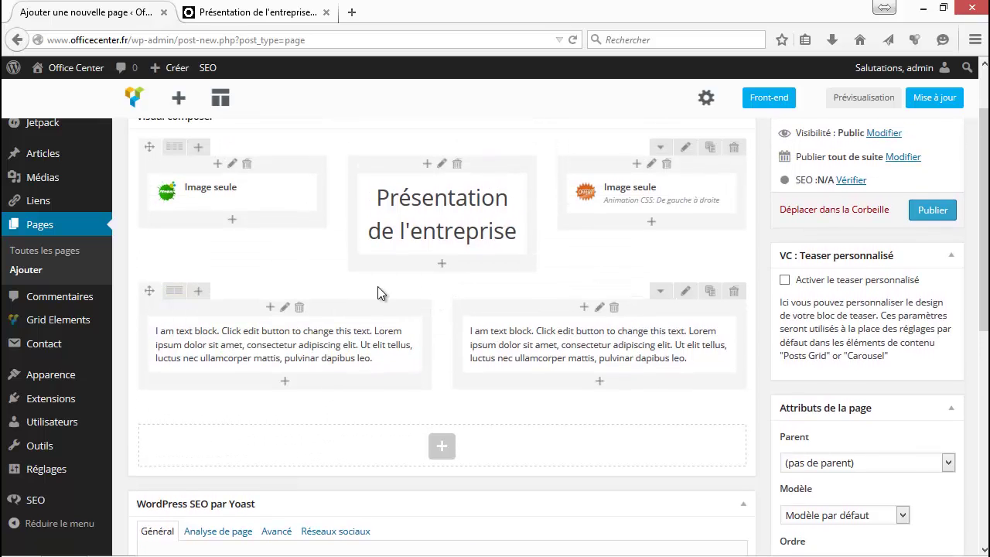
scroll(356, 289, "up", 2)
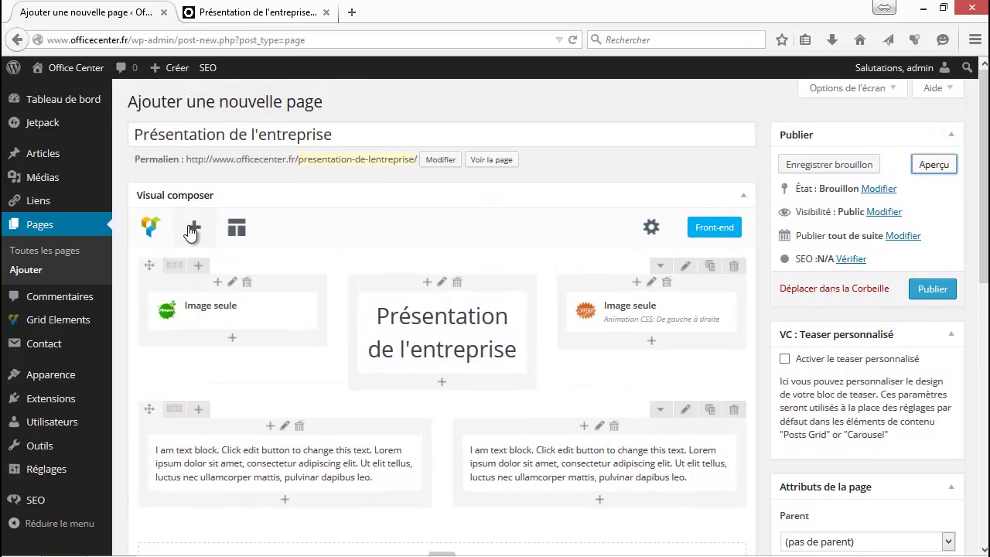
scroll(369, 342, "down", 3)
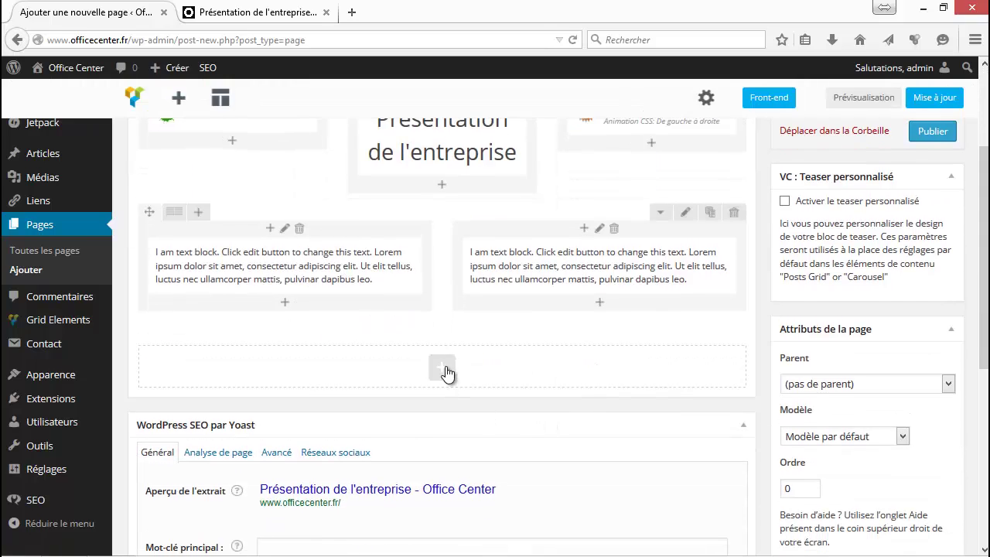
left_click(444, 370)
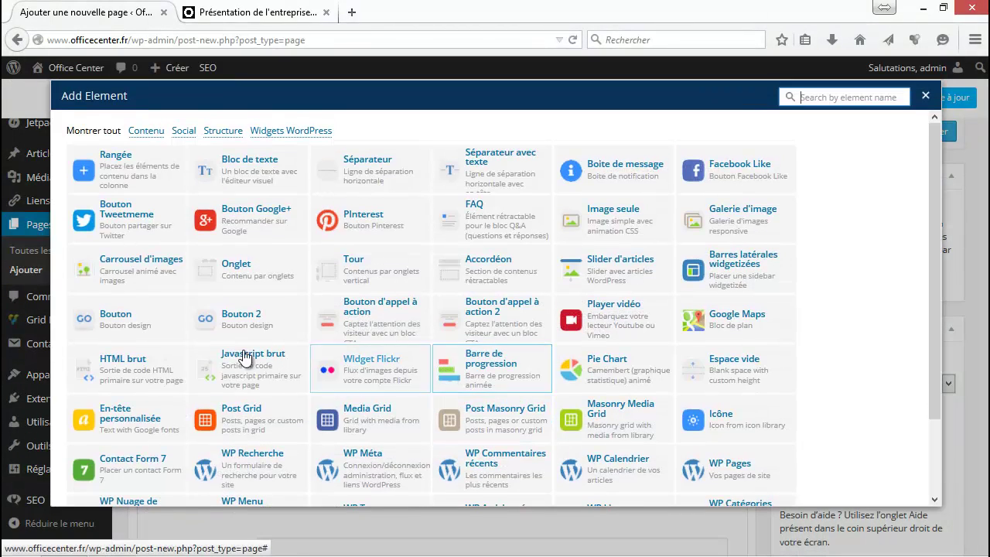
left_click(124, 166)
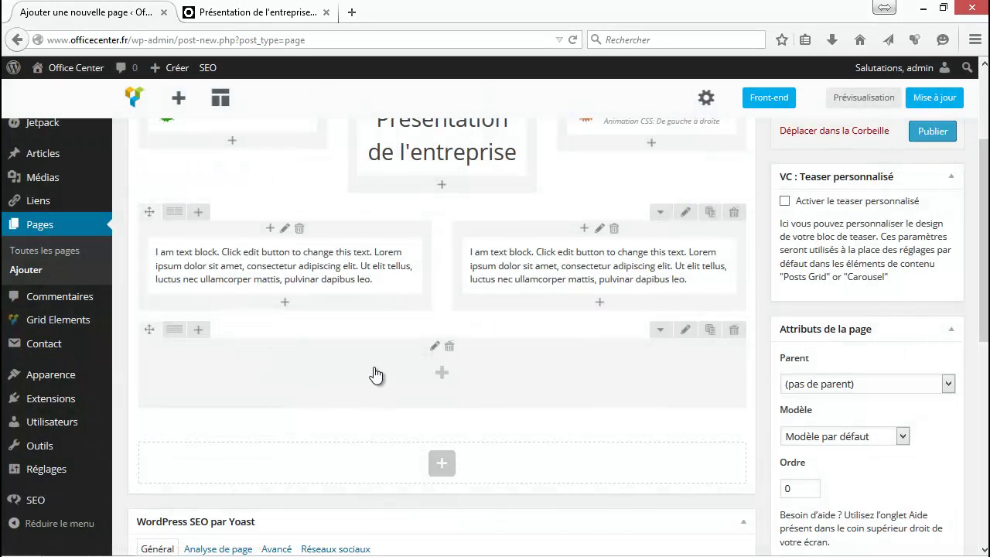
Set the new empty row to a custom column layout of 3/4 + 1/4
mouse_move(173, 331)
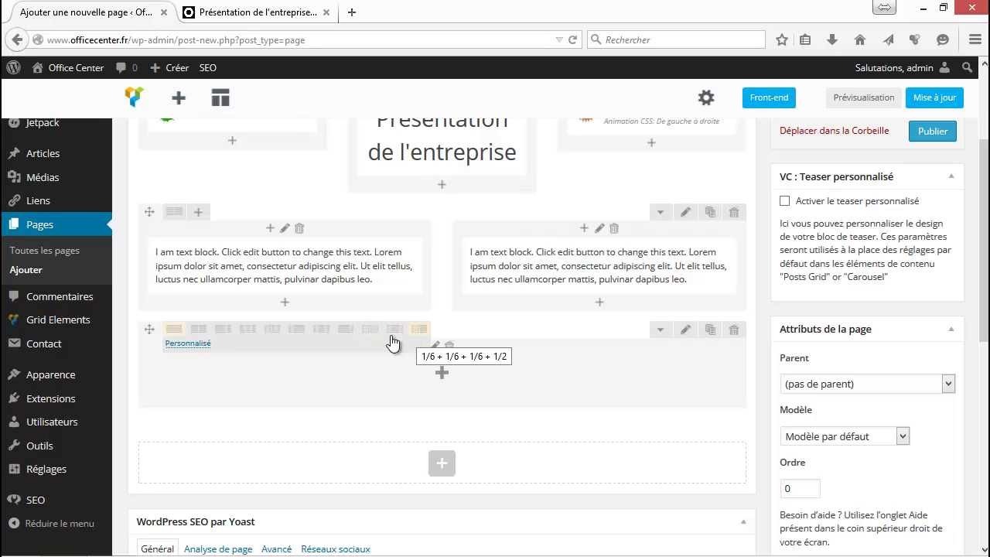
left_click(230, 336)
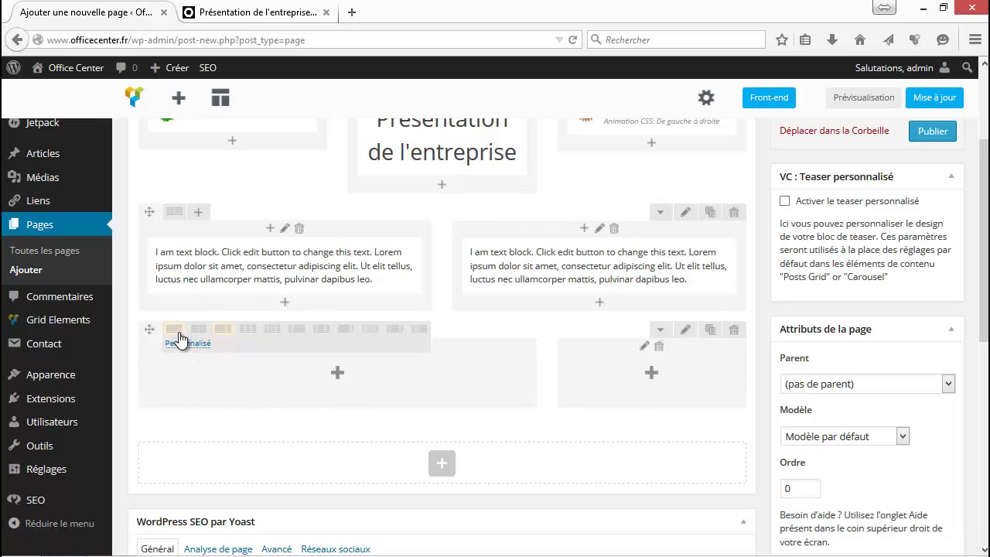
left_click(186, 344)
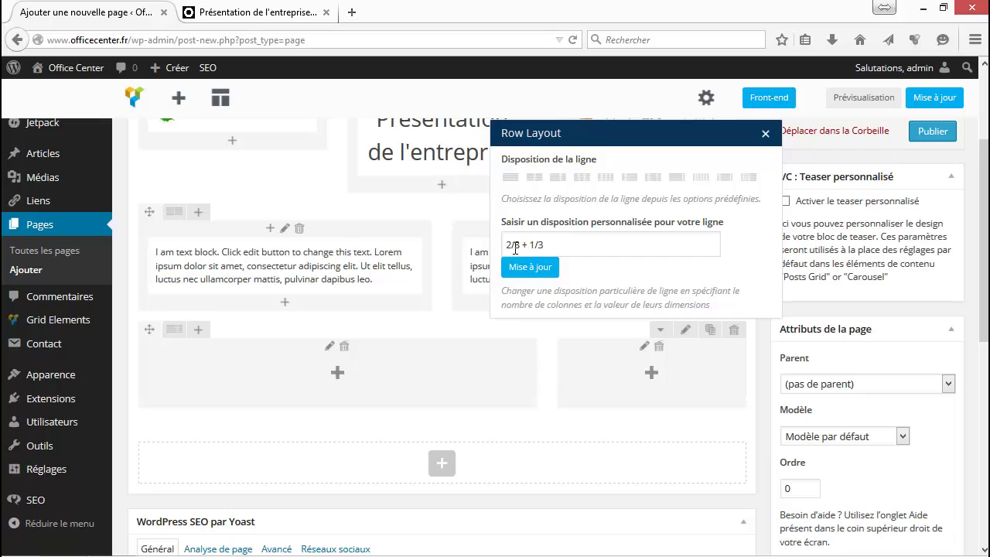
left_click(544, 244)
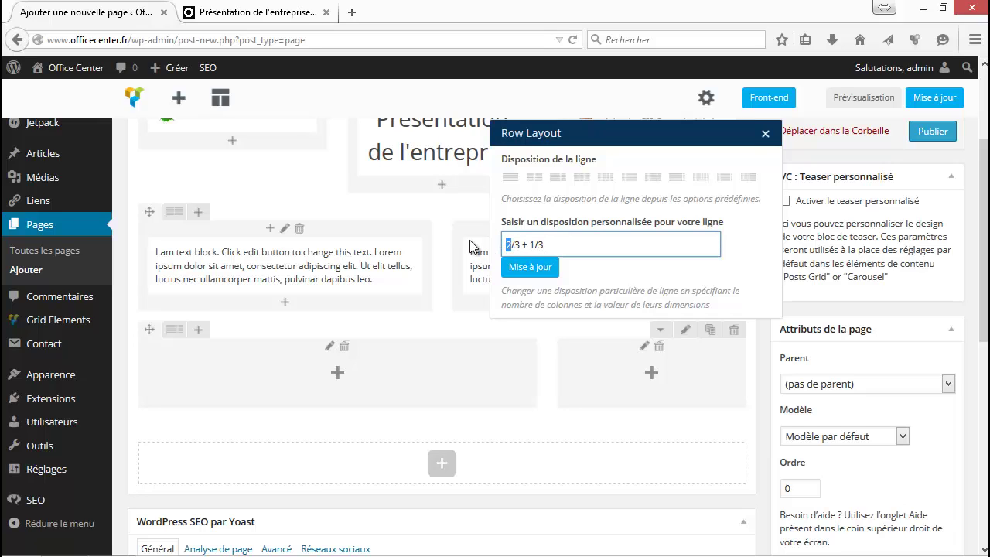
type("3")
key("Right")
key("Delete")
type("4")
key("End")
key("BackSpace")
type("4")
left_click(523, 267)
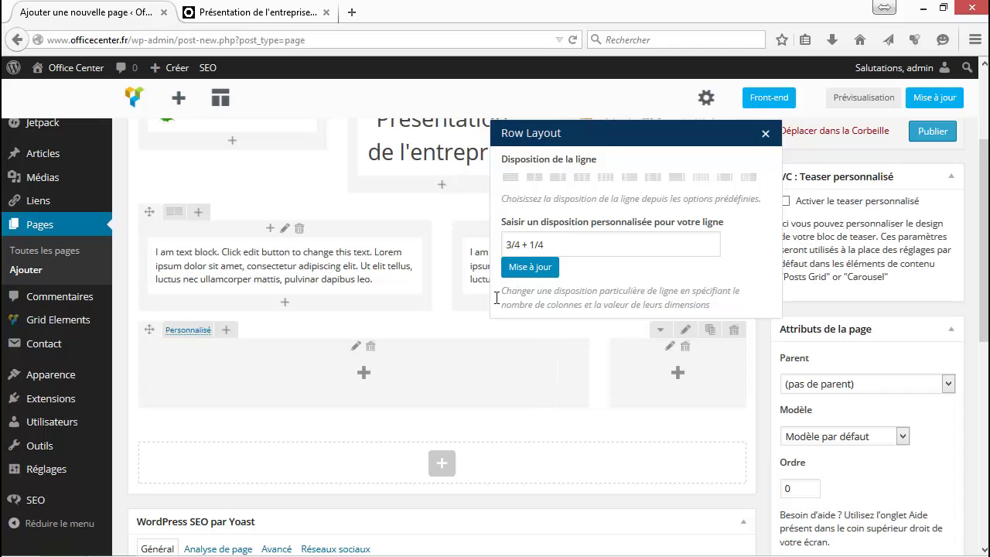
left_click(765, 136)
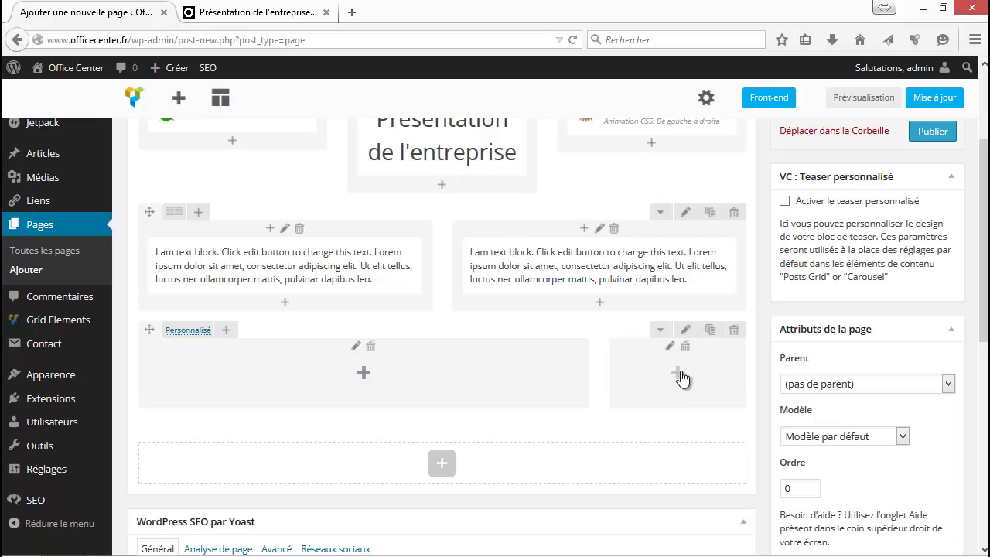
Copy the URL of the YouTube video "Créer un article avec Wordpress" from the site's linked playlist, and return to the page editor
left_click(350, 17)
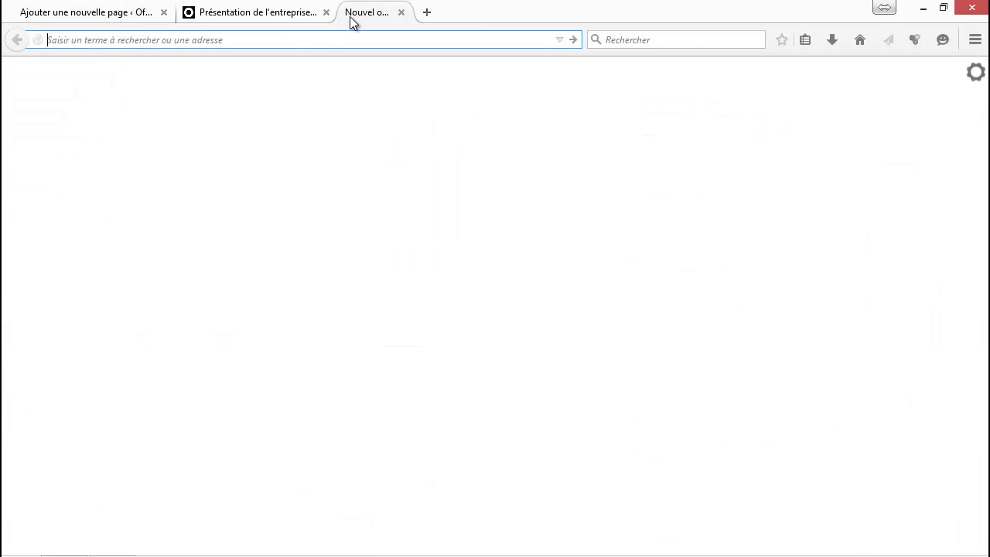
left_click(283, 14)
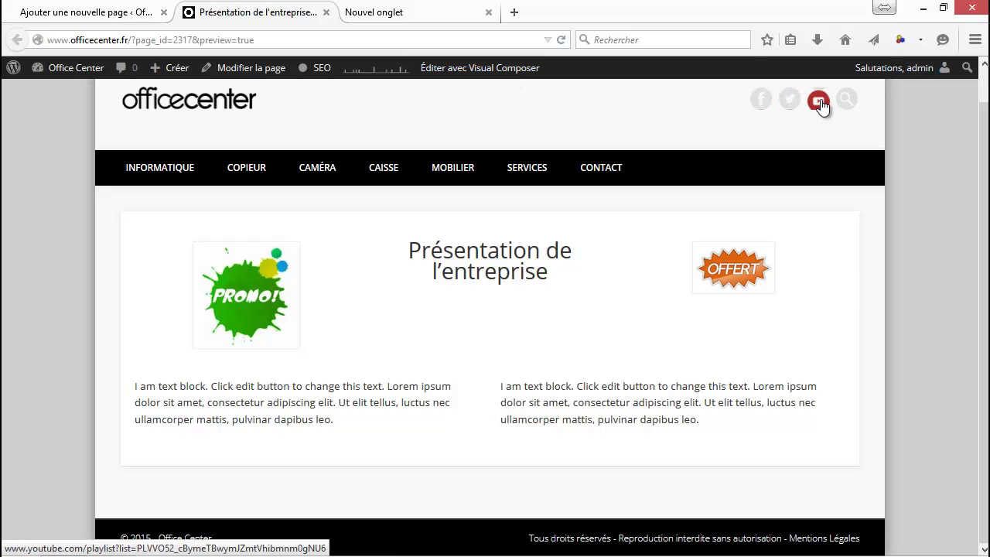
left_click(820, 99)
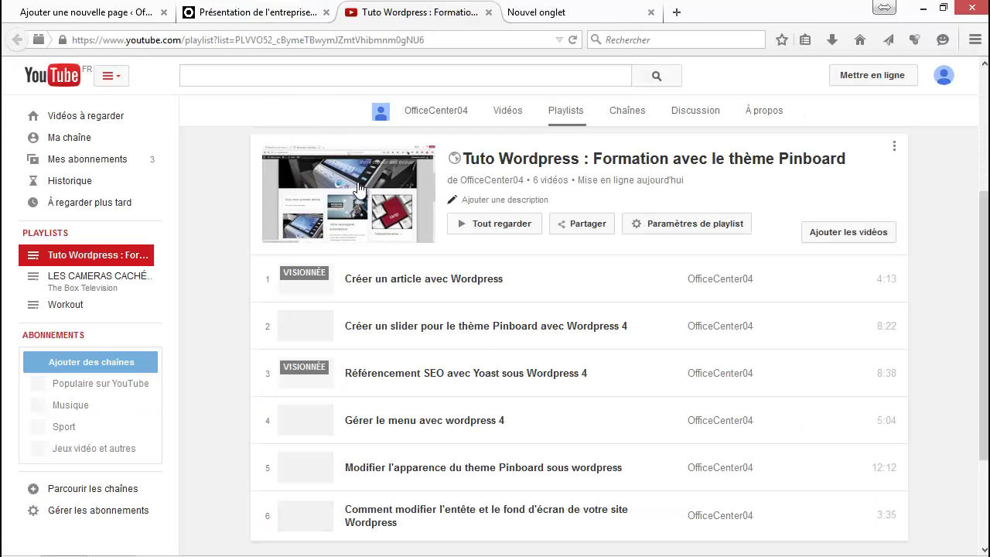
left_click(450, 280)
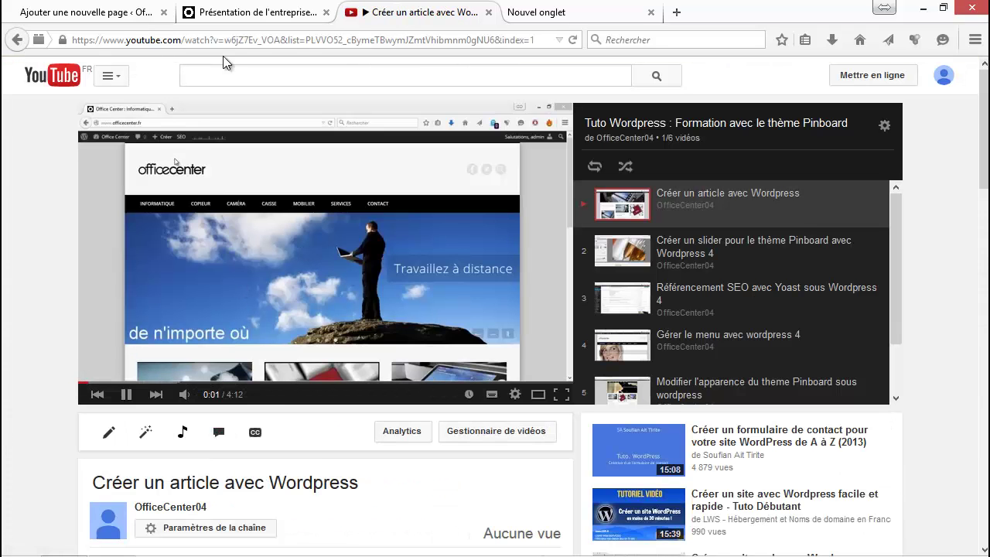
left_click(312, 39)
key("ctrl+c")
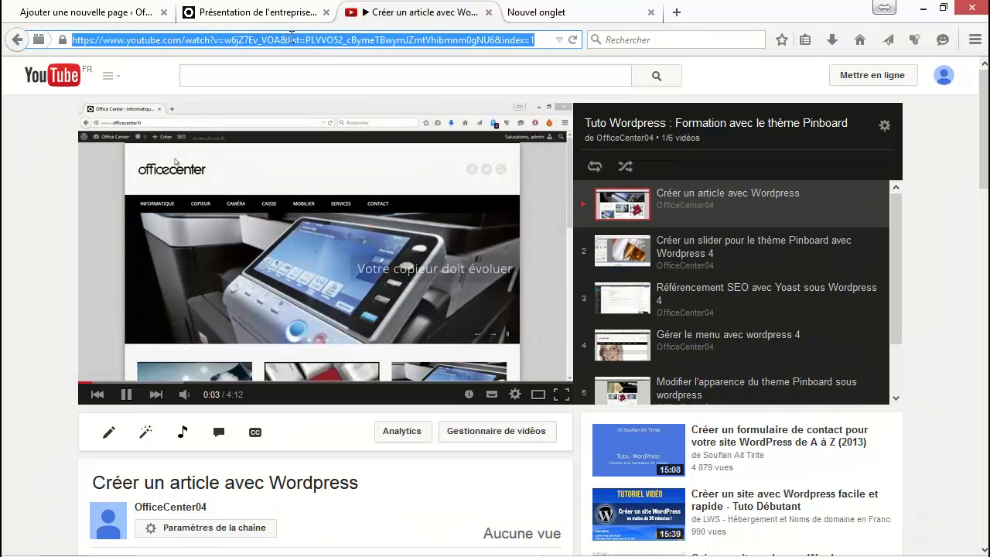
right_click(245, 40)
left_click(279, 89)
left_click(490, 13)
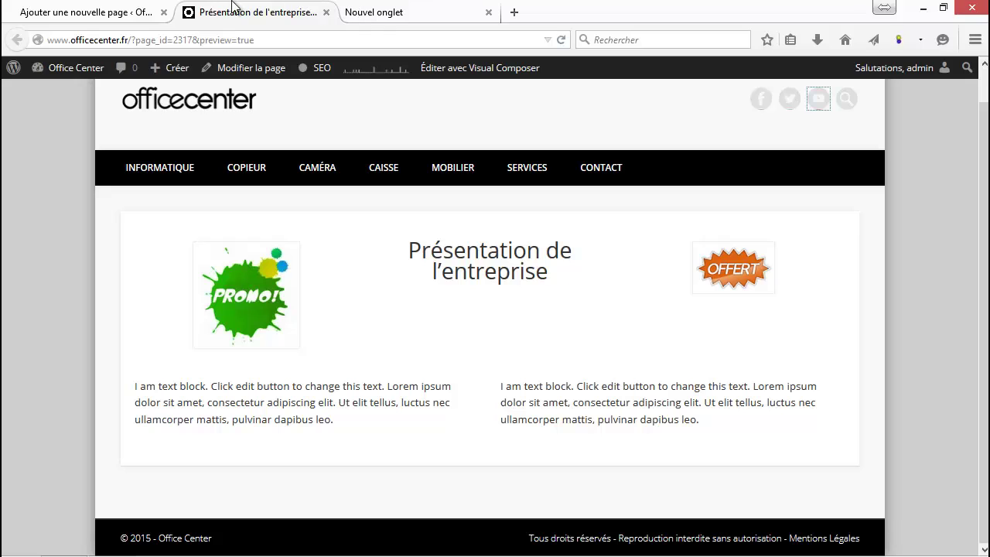
left_click(488, 13)
left_click(116, 12)
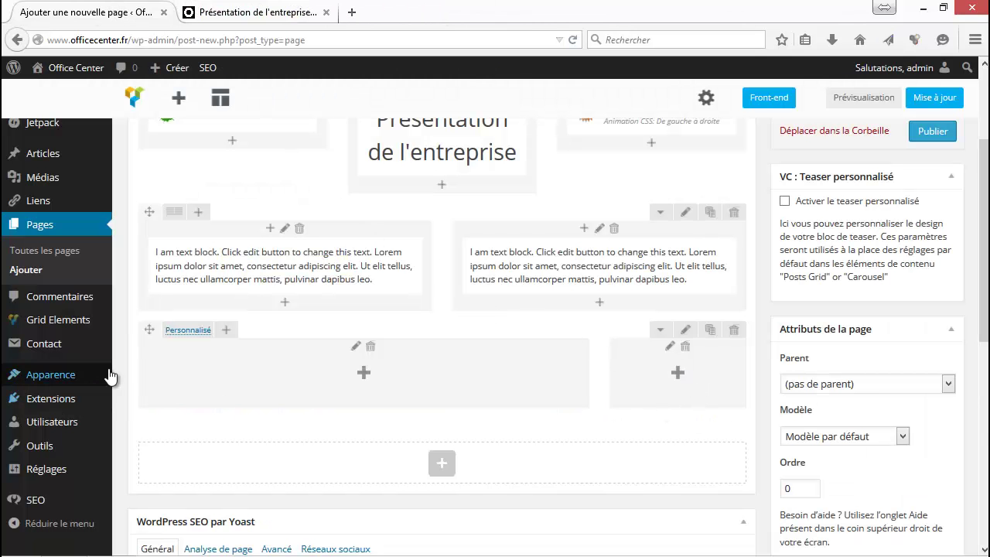
Add a Player vidéo element to the 1/4 column using the copied YouTube link, and save it
left_click(677, 373)
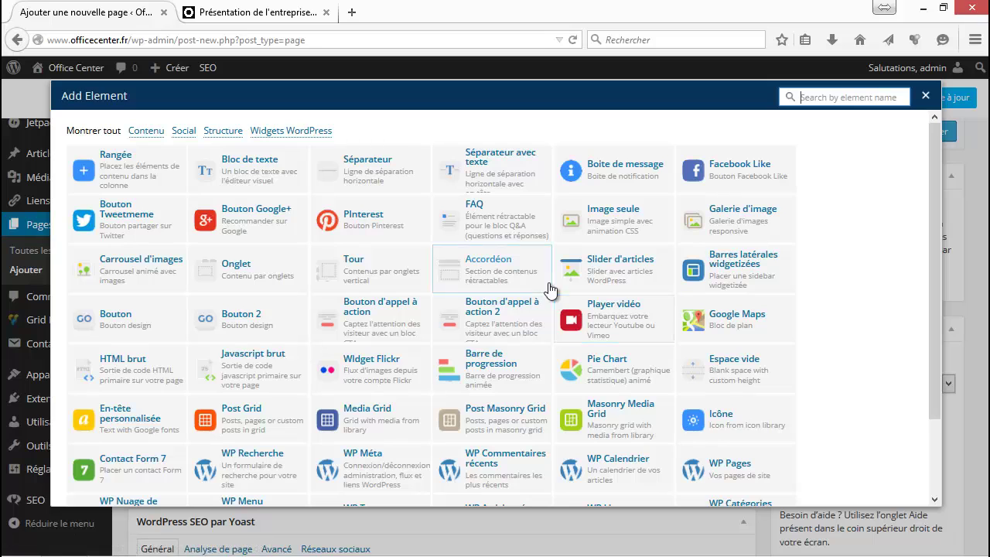
left_click(610, 313)
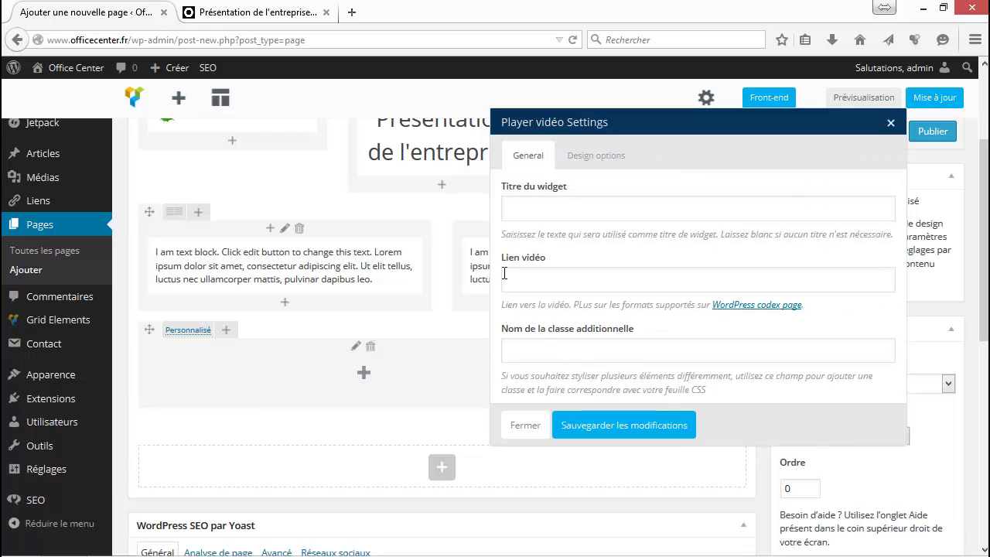
left_click(507, 275)
key("ctrl+v")
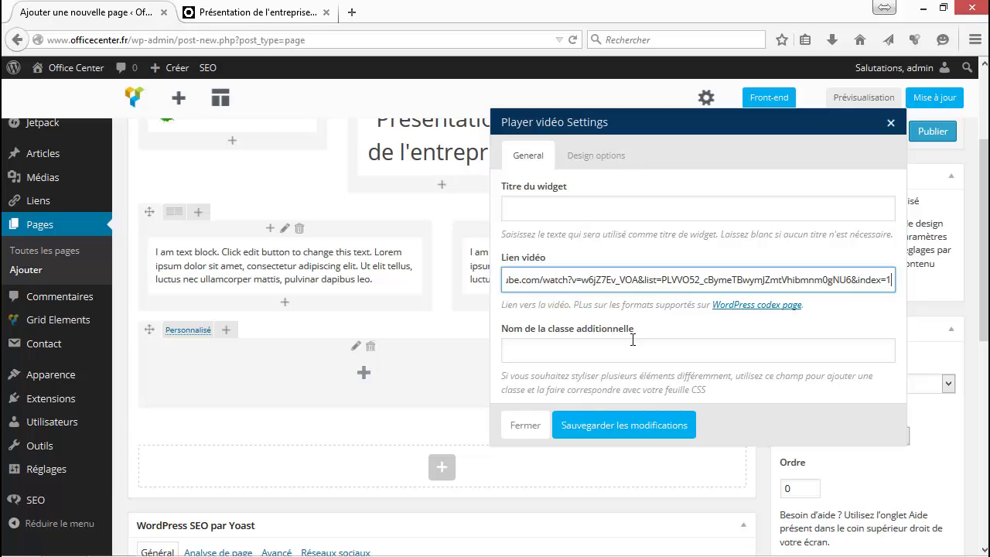
left_click(604, 430)
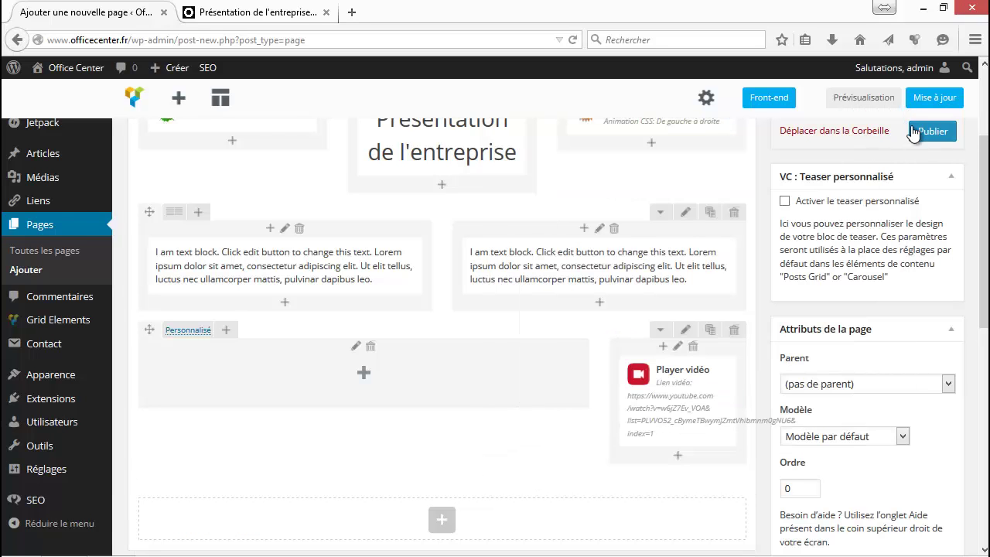
Preview the page and briefly play the embedded video in the narrow column, then pause it
left_click(860, 101)
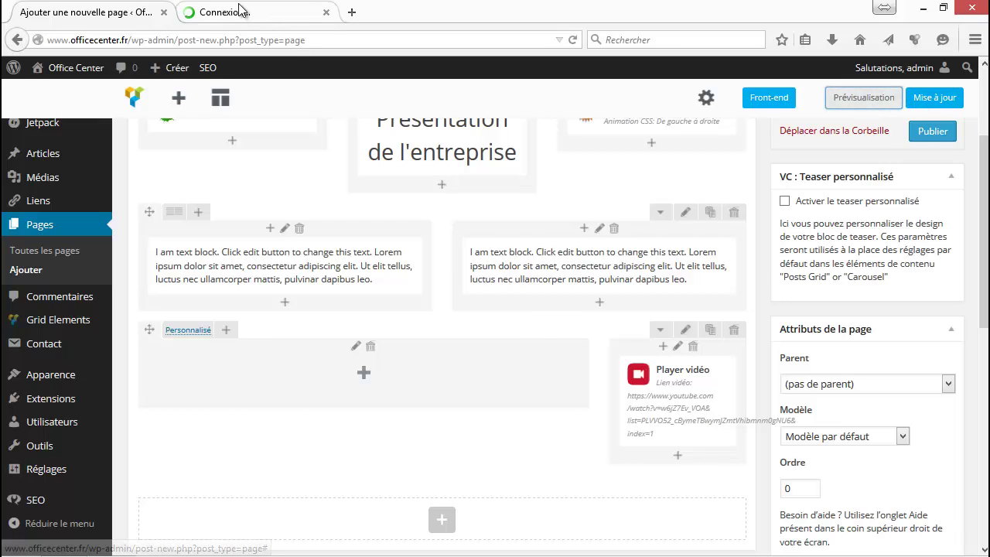
scroll(488, 224, "down", 3)
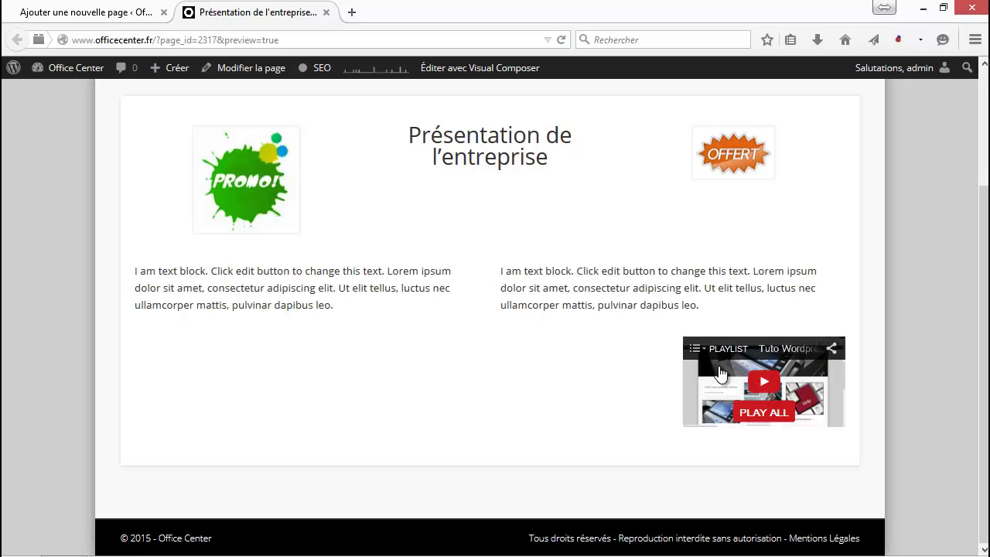
left_click(766, 381)
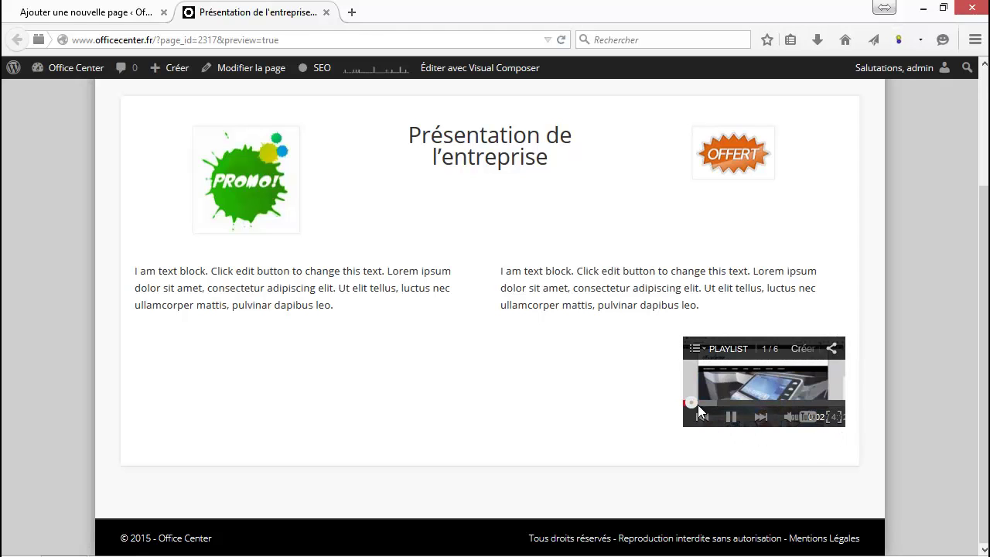
left_click(727, 419)
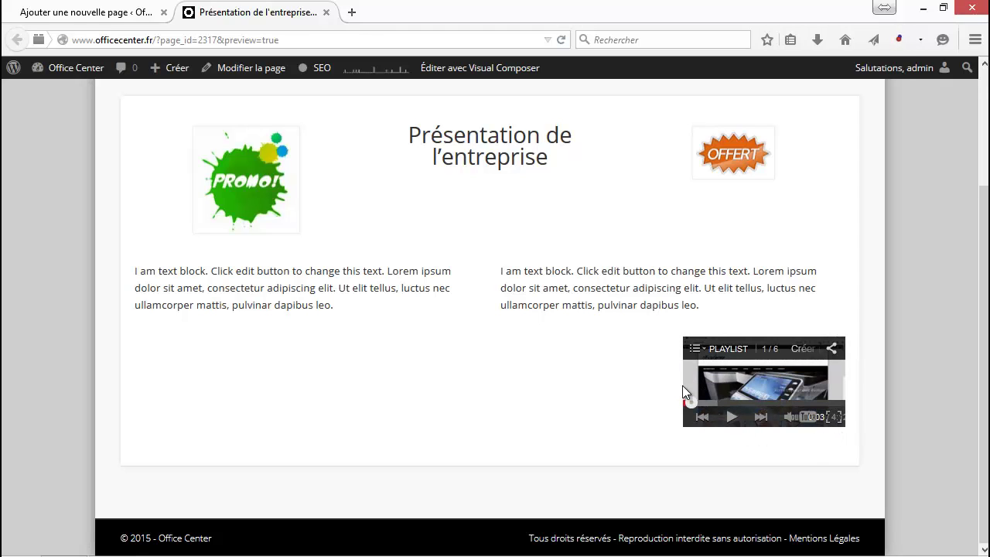
Return to the editor and move the Player vidéo element from the 1/4 column into the 3/4 column
left_click(107, 10)
mouse_move(708, 380)
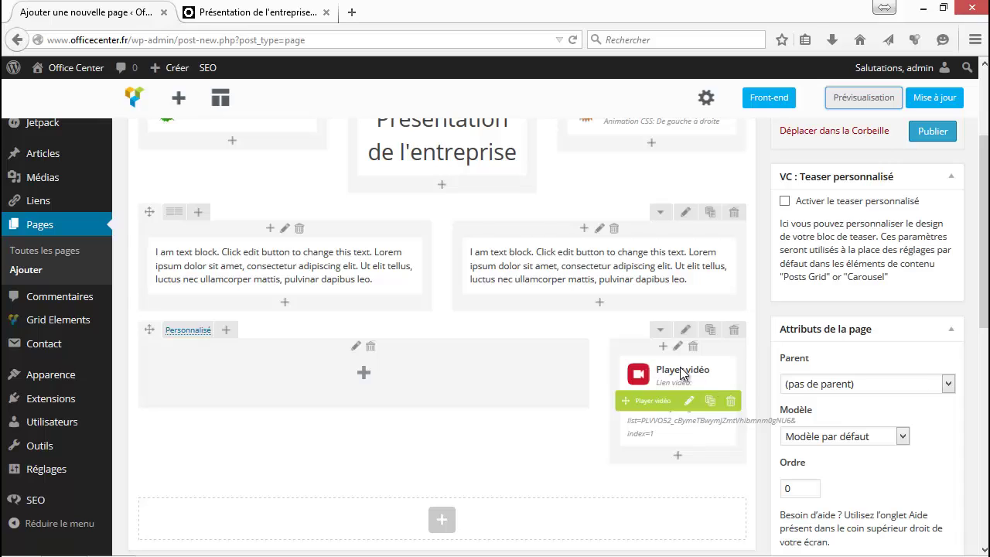
mouse_move(682, 374)
left_mouse_down()
mouse_move(557, 361)
mouse_move(304, 374)
left_mouse_up()
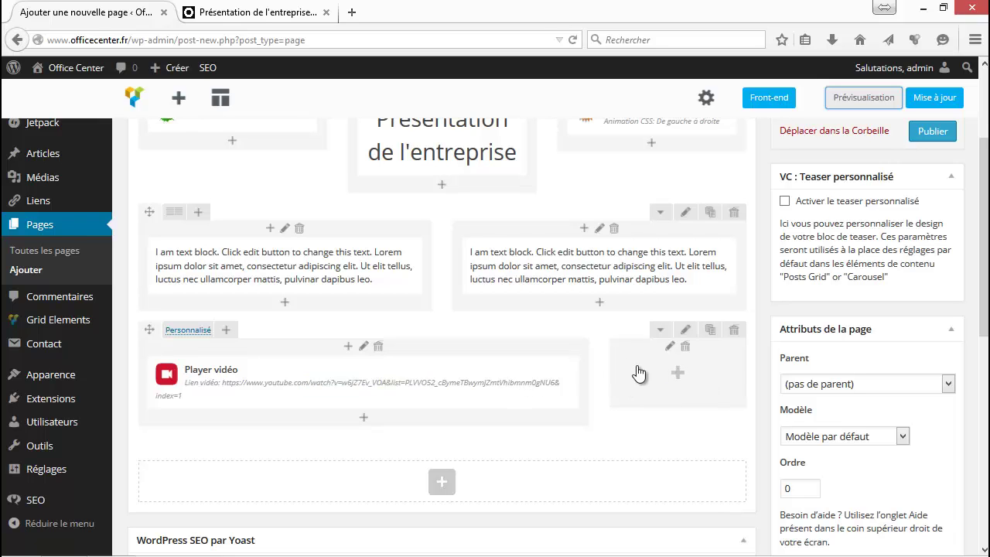
Add a text block (Bloc de texte) reading "Voici ma chaîne Youtube" to the 1/4 column beside the video player
left_click(676, 369)
left_click(234, 187)
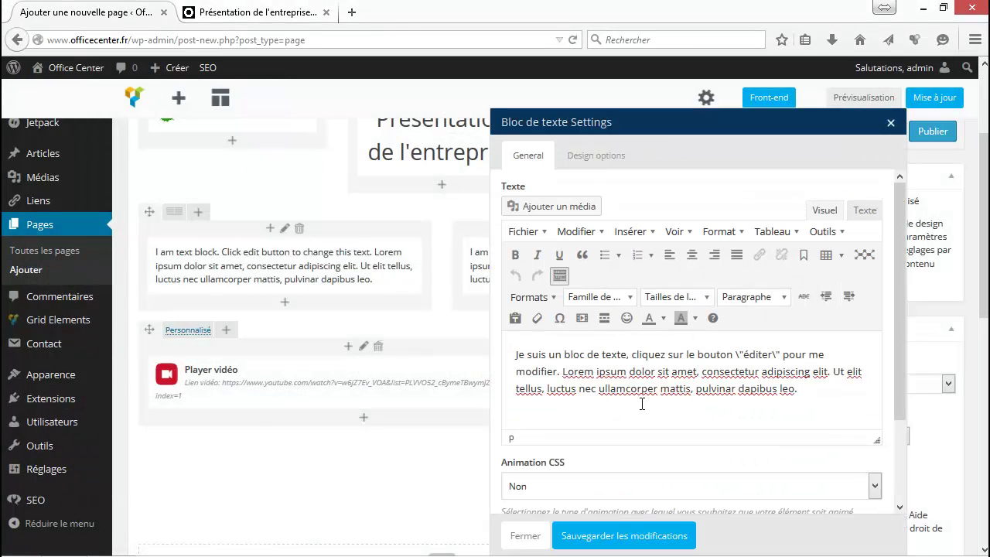
key("ctrl+a")
type("Voic")
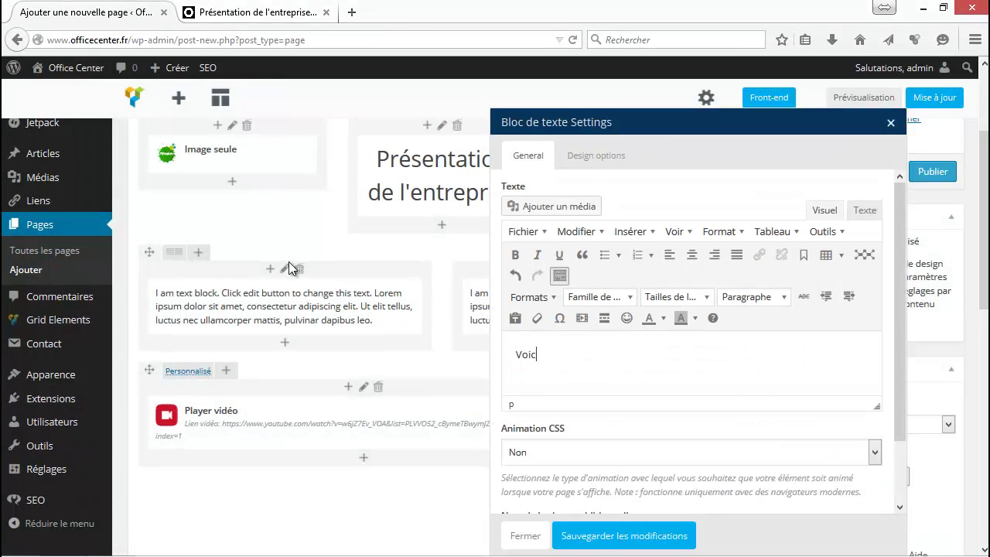
type("i ma chaîne Youtube")
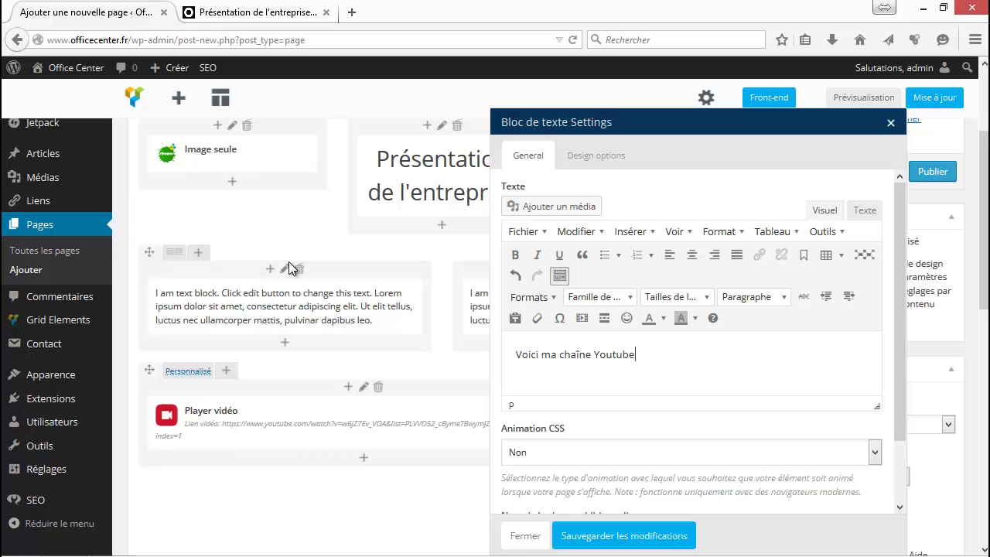
left_click(611, 536)
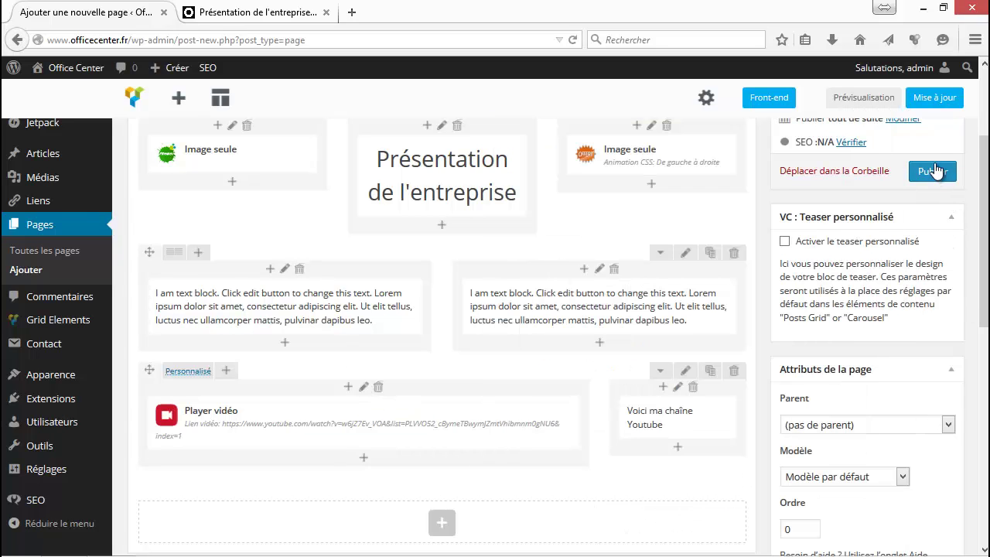
Preview the page to check the wide video and its neighbouring text, play the video briefly, and return to the editor
left_click(863, 98)
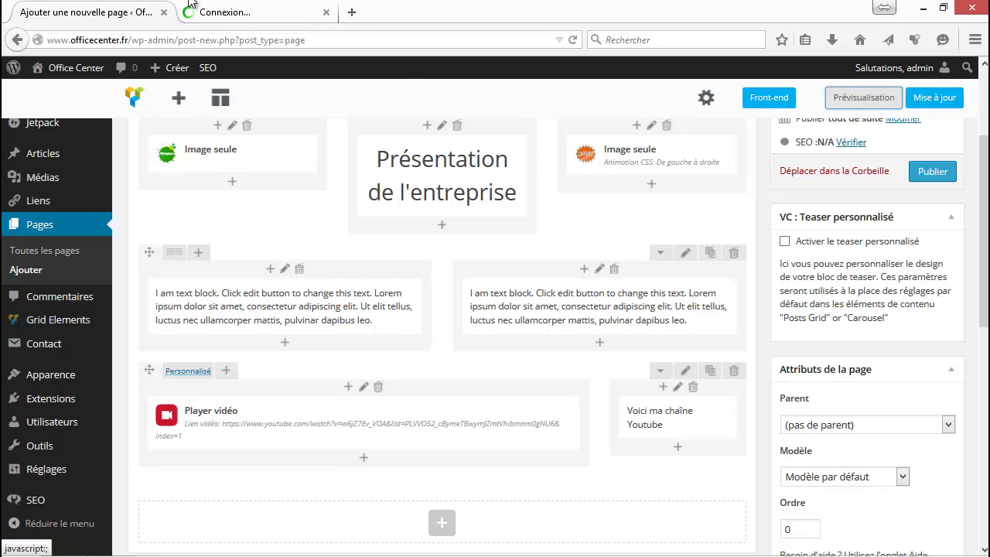
left_click(218, 14)
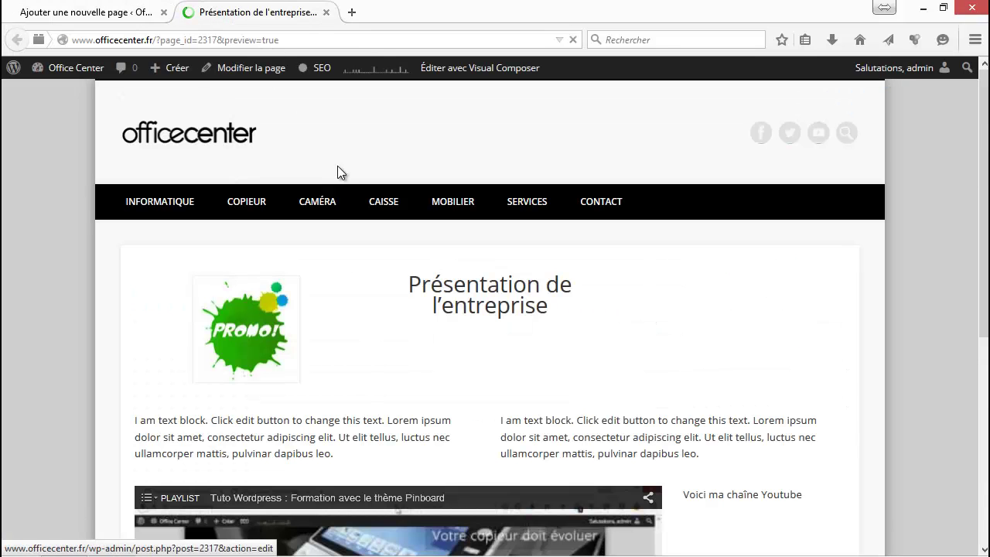
scroll(383, 206, "down", 4)
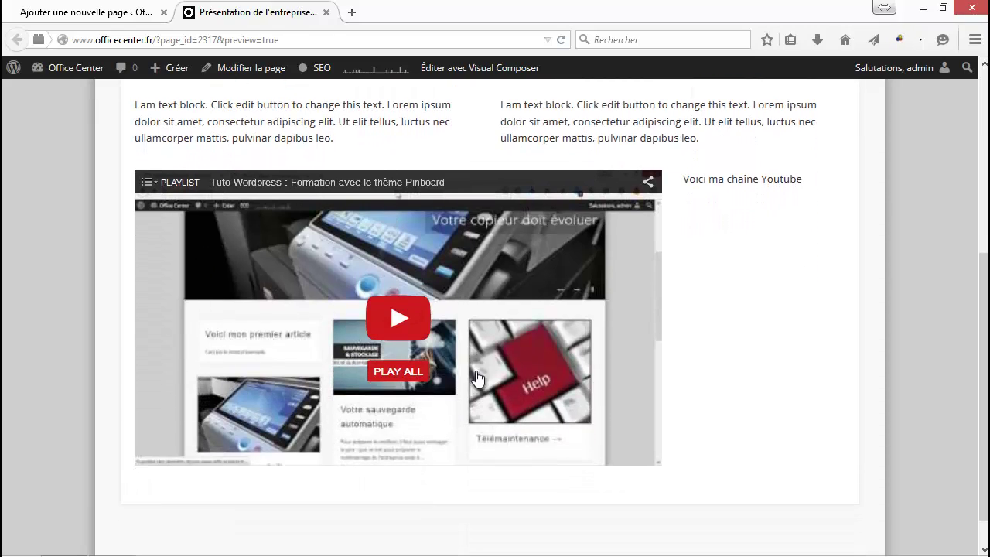
left_click(409, 310)
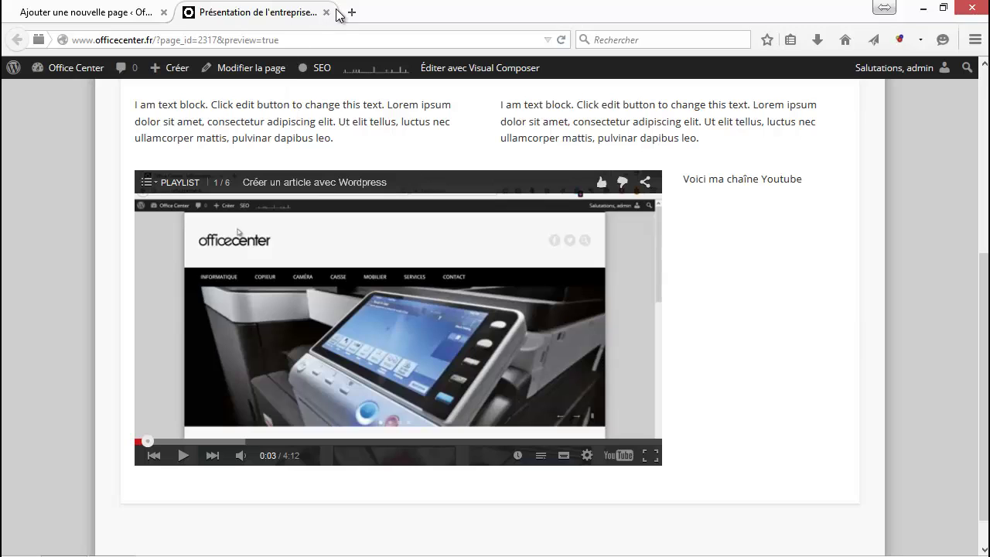
left_click(123, 12)
Delete the "Voici ma chaîne Youtube" text block from the 1/4 column beside the video player
scroll(521, 349, "down", 3)
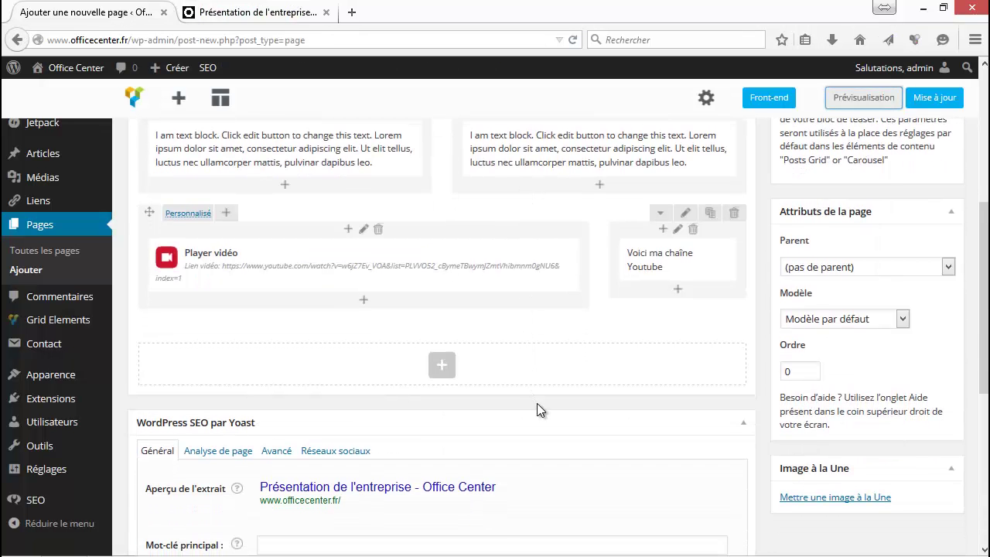
mouse_move(673, 258)
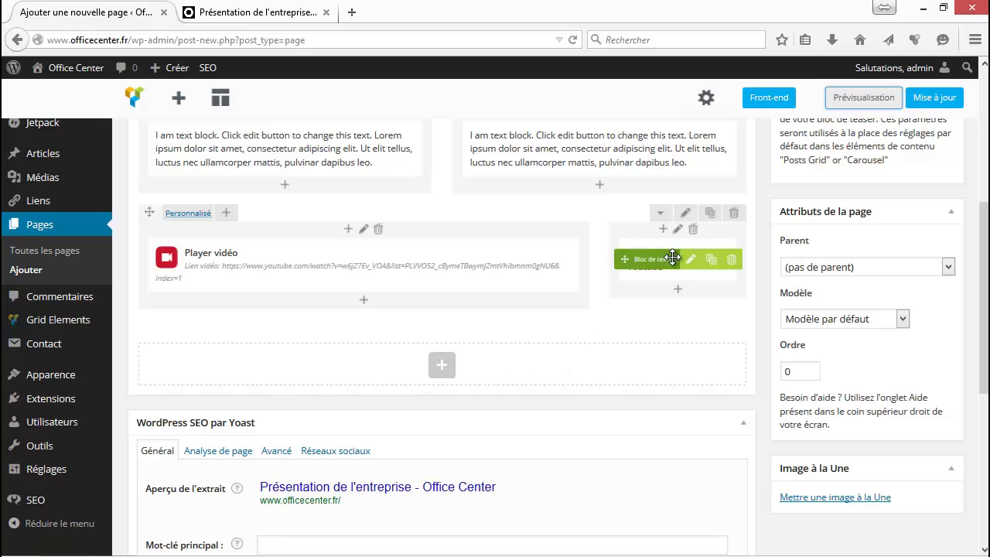
left_click(734, 257)
left_click(539, 276)
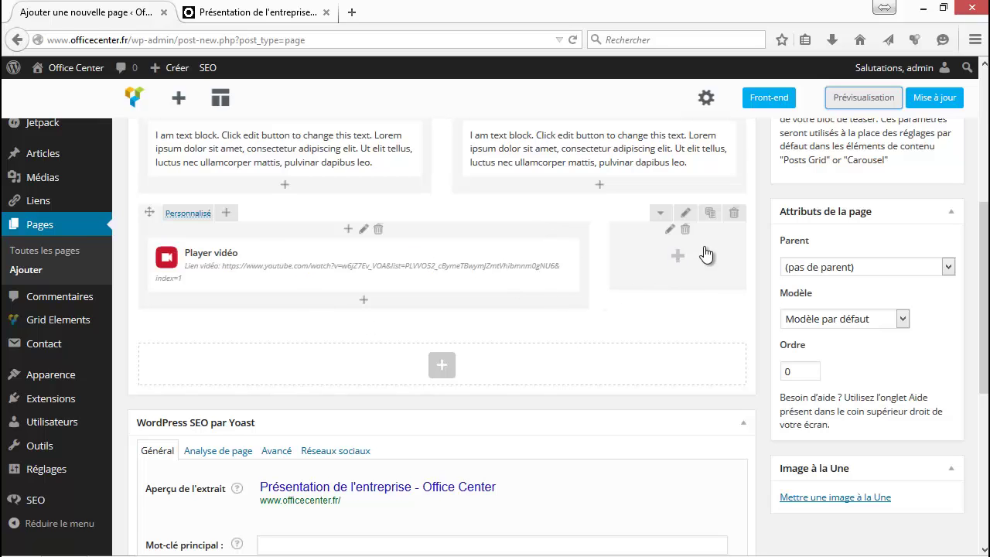
Add a message box (Boite de message) to the empty 1/4 column and choose the INformation preset
left_click(675, 257)
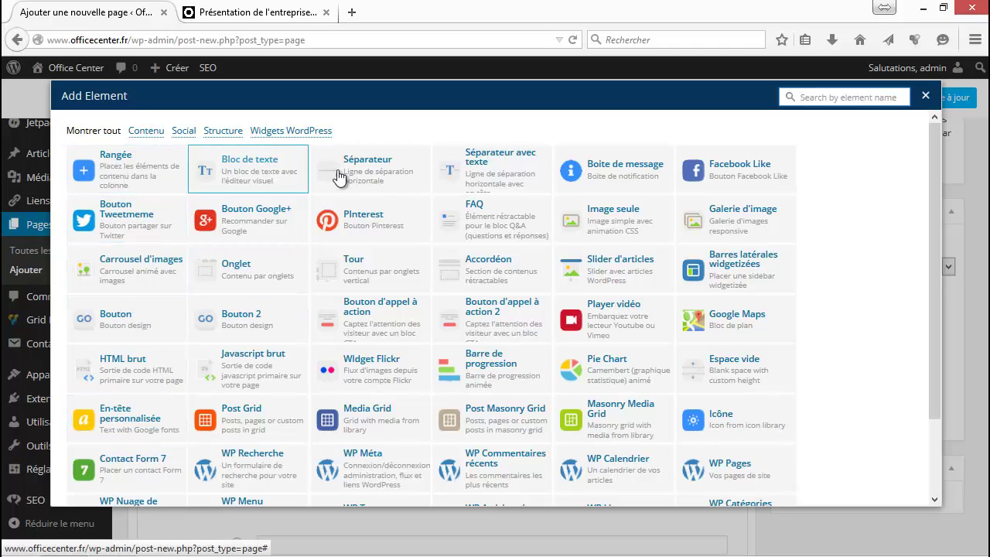
left_click(609, 171)
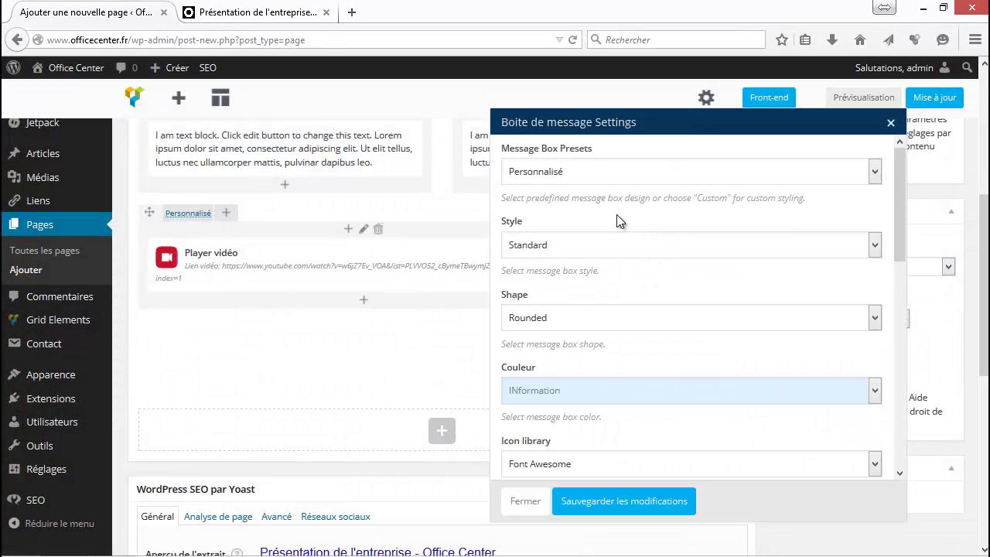
left_click(566, 169)
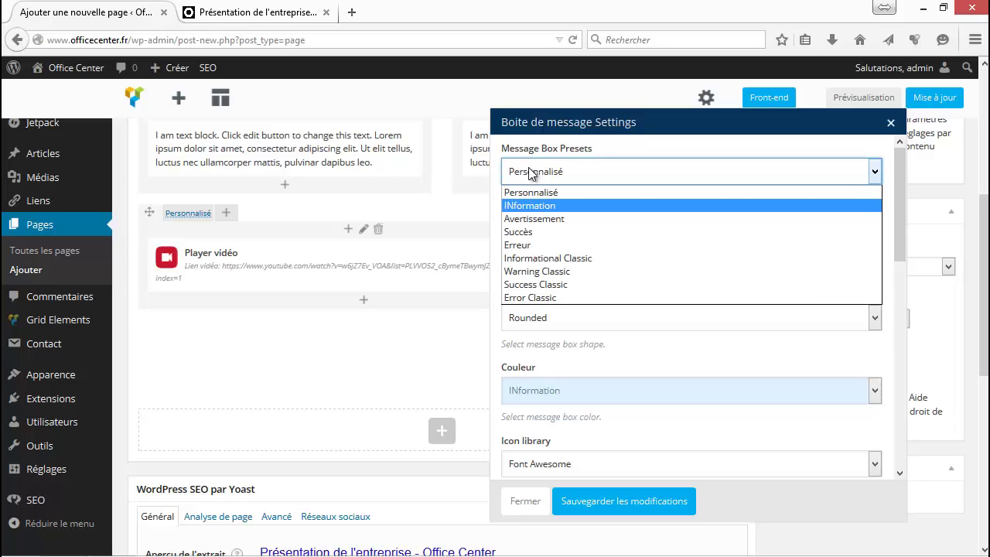
left_click(530, 205)
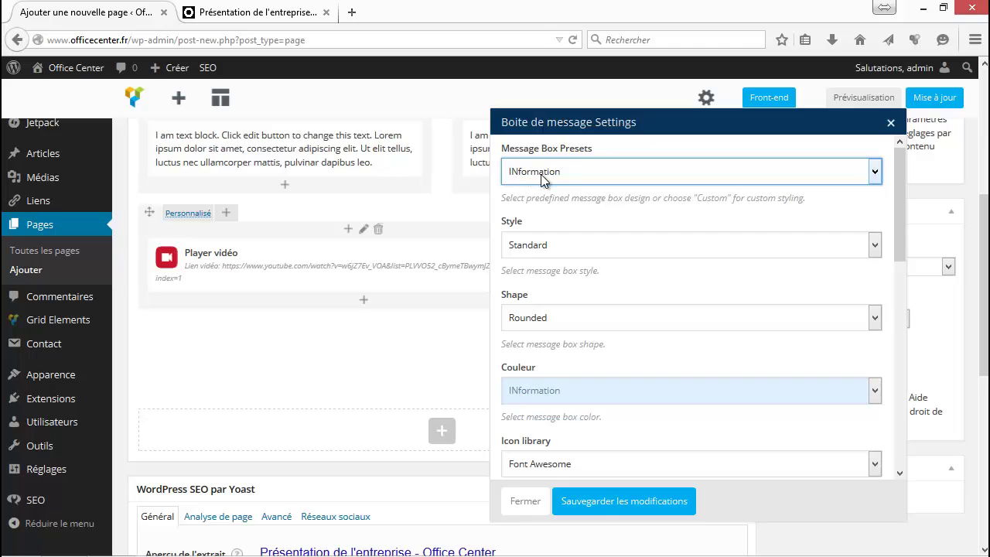
Set the message box's style to 3D, its shape to Rounded and its colour to Vista Blue
left_click(570, 239)
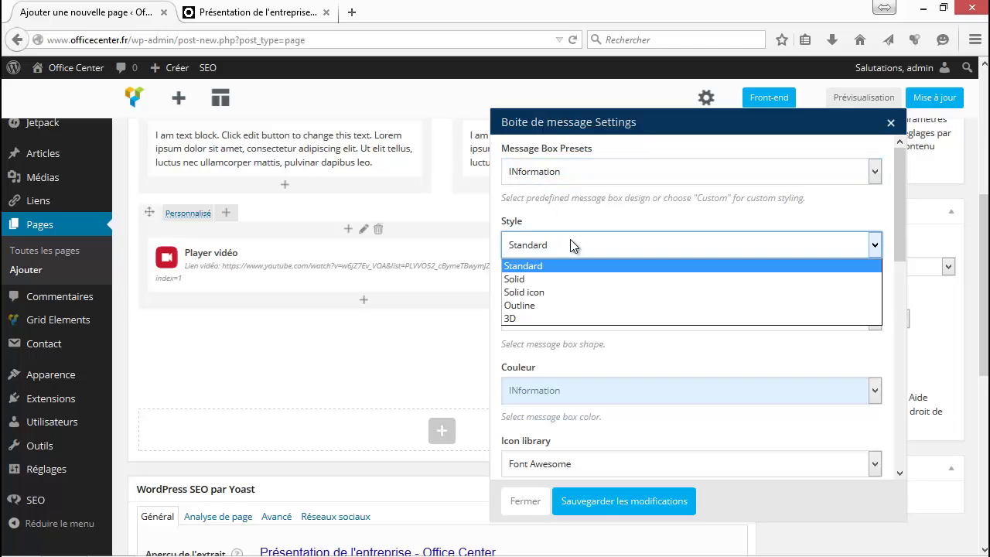
left_click(547, 317)
left_click(543, 317)
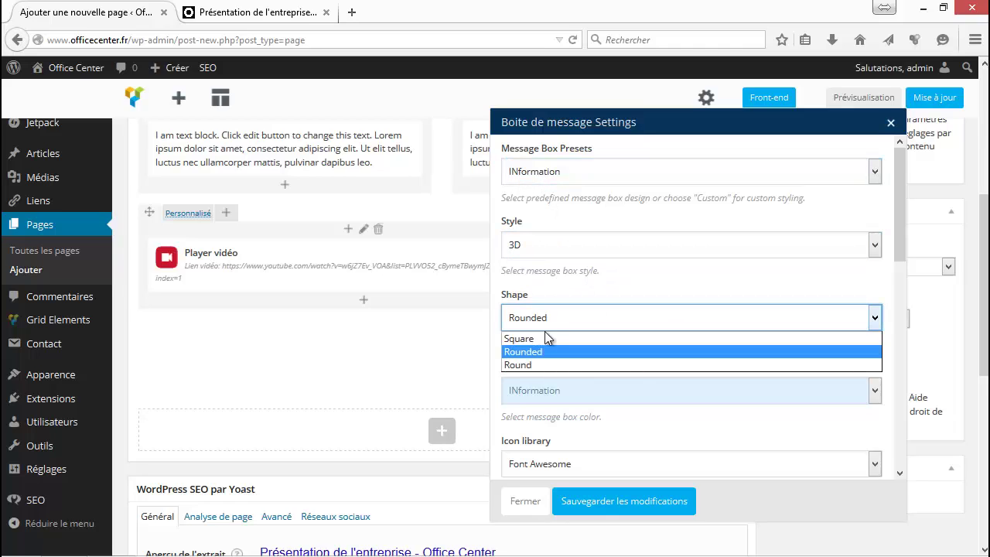
left_click(523, 351)
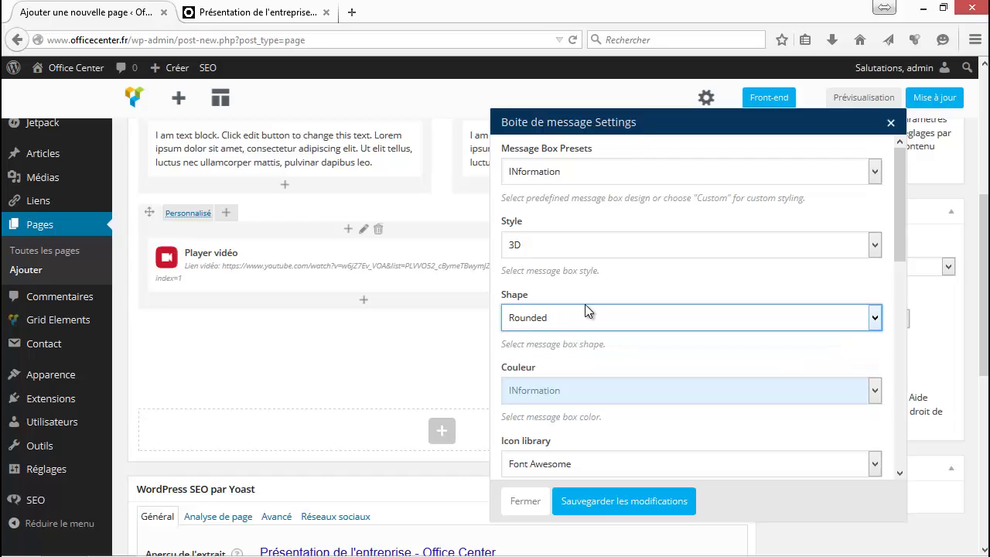
scroll(617, 281, "down", 2)
left_click(874, 312)
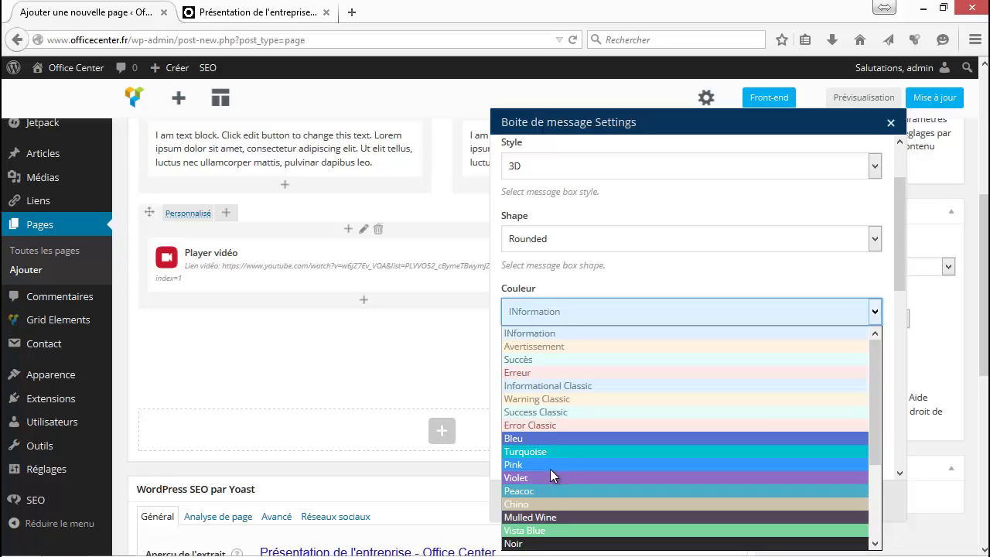
left_click(566, 531)
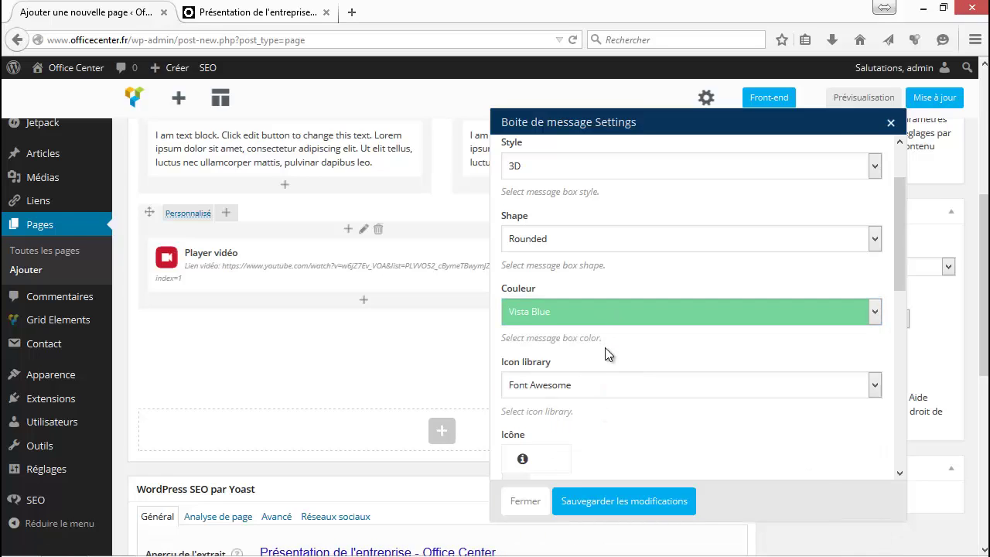
Switch the message box's icon library to Open Iconic and pick the crescent moon icon
left_click(580, 391)
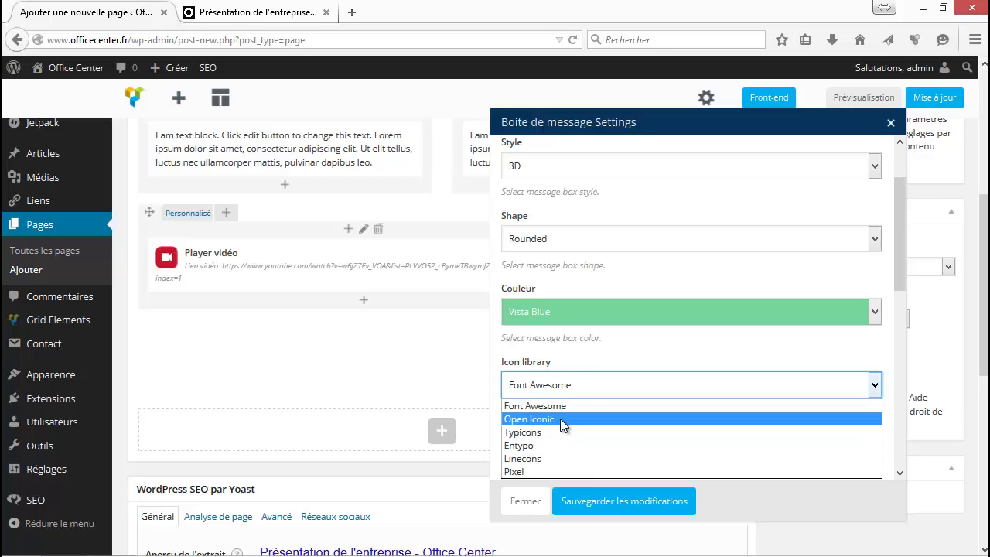
left_click(587, 419)
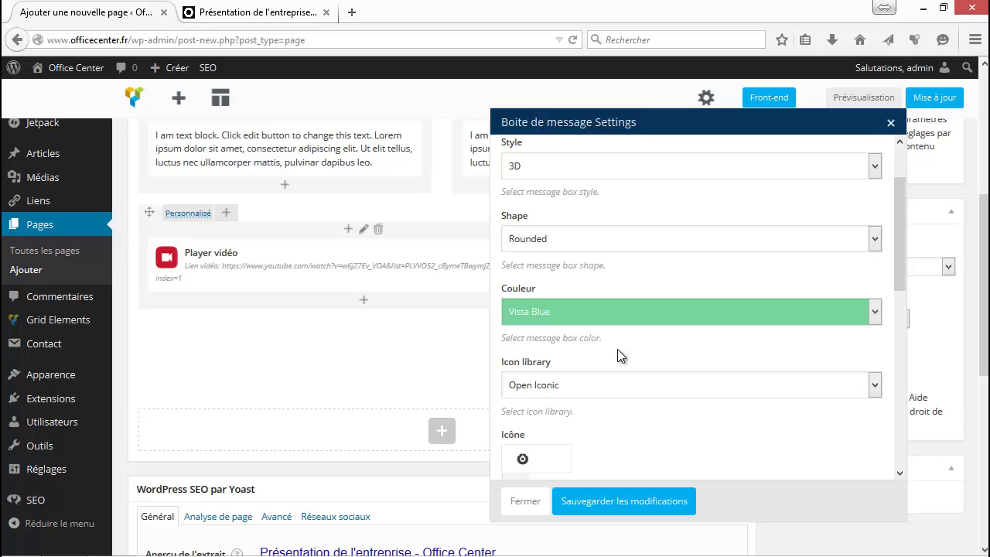
scroll(618, 350, "down", 2)
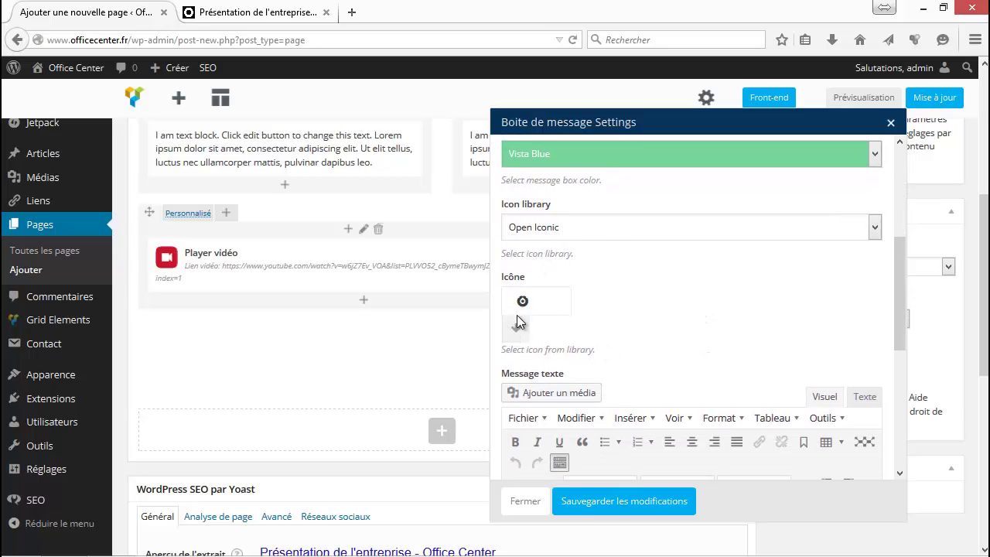
left_click(517, 319)
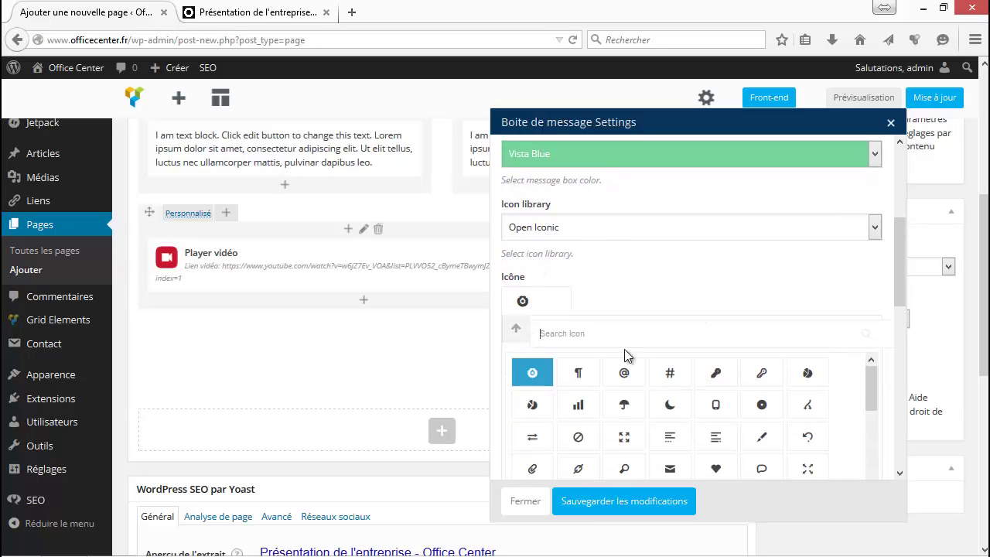
scroll(625, 349, "down", 2)
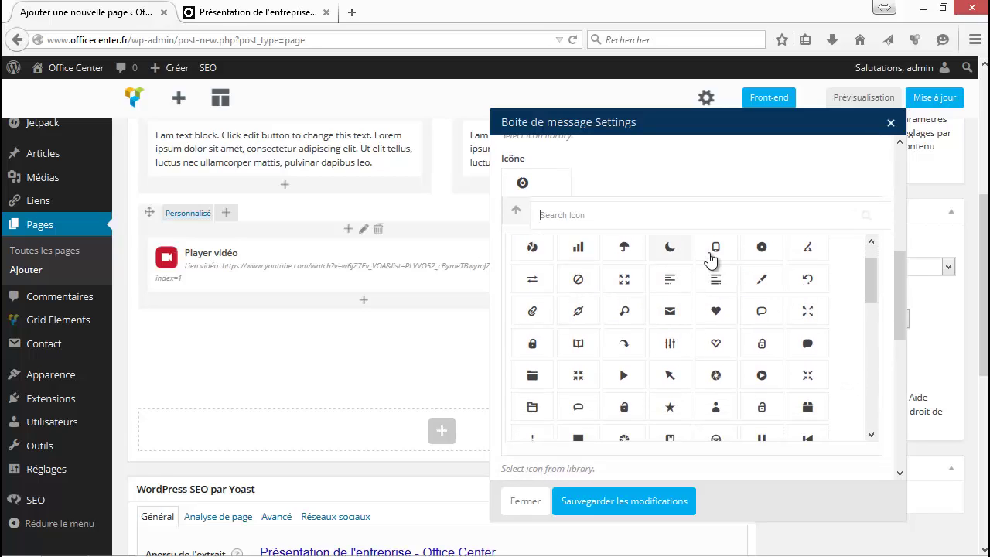
left_click(668, 247)
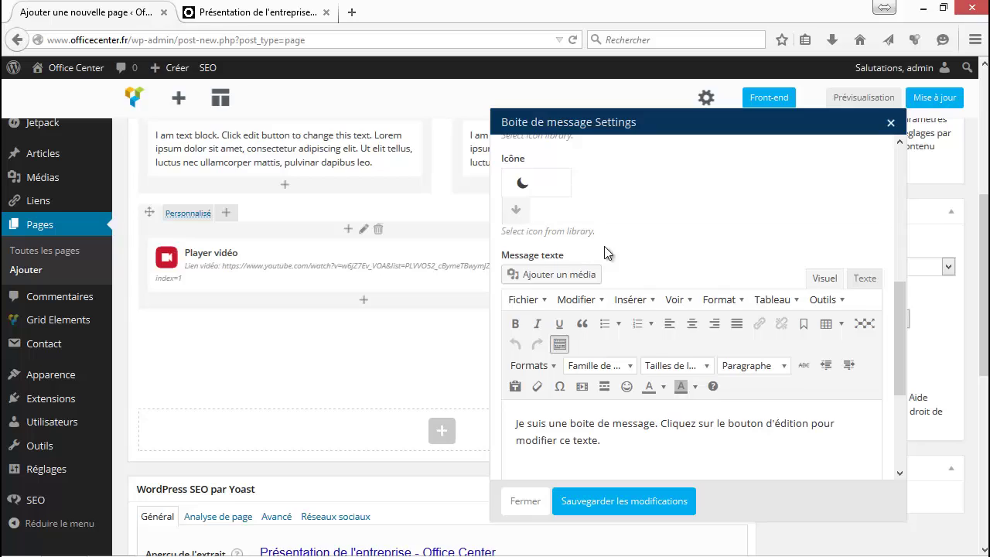
Replace the message box's default text with "Vidéo disponible sur YouTube"
scroll(604, 255, "up", 1)
scroll(637, 341, "down", 1)
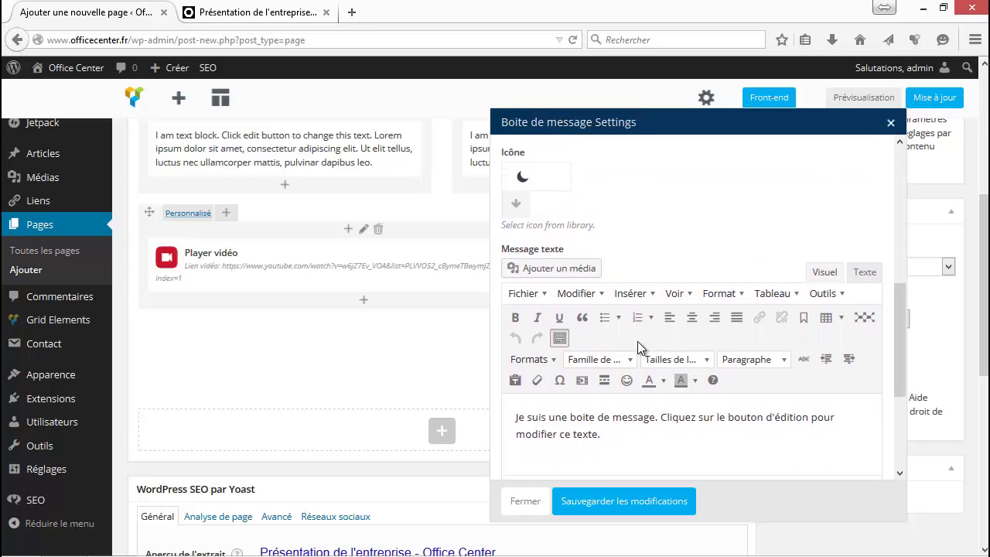
left_click_drag(611, 403, 443, 358)
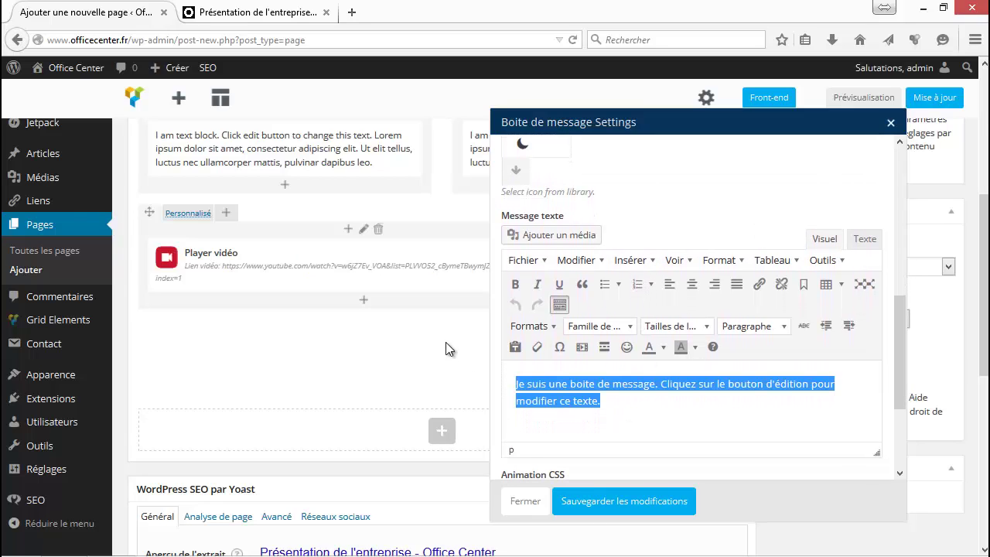
type("Vidé")
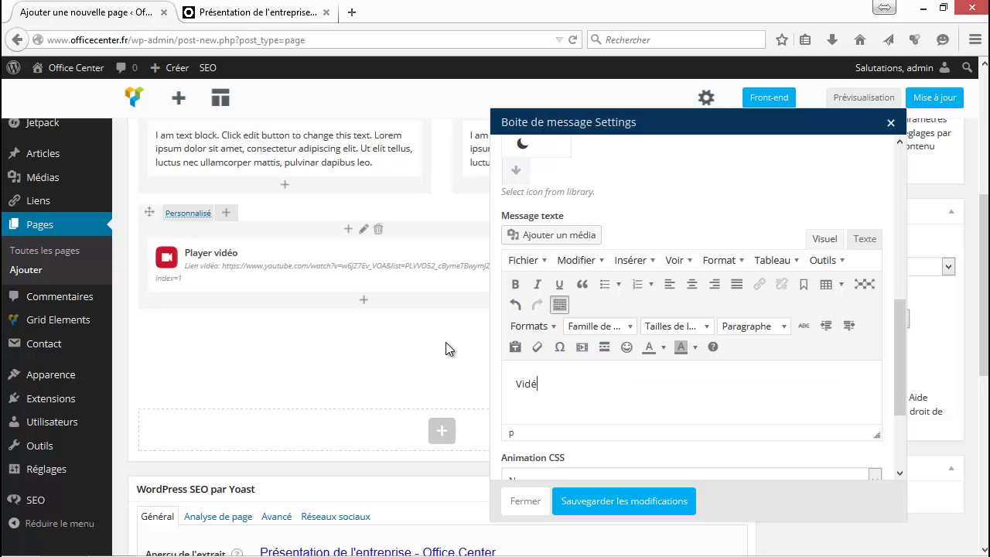
type("o disponible sur YouTube")
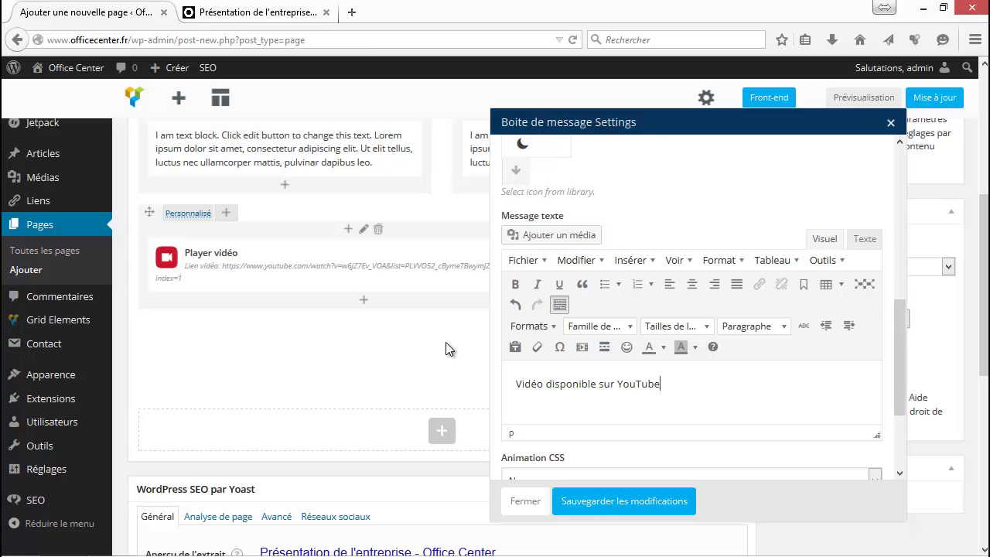
Set the message box's CSS animation to "De gauche à droite" and save its settings
scroll(446, 350, "down", 2)
scroll(604, 375, "down", 3)
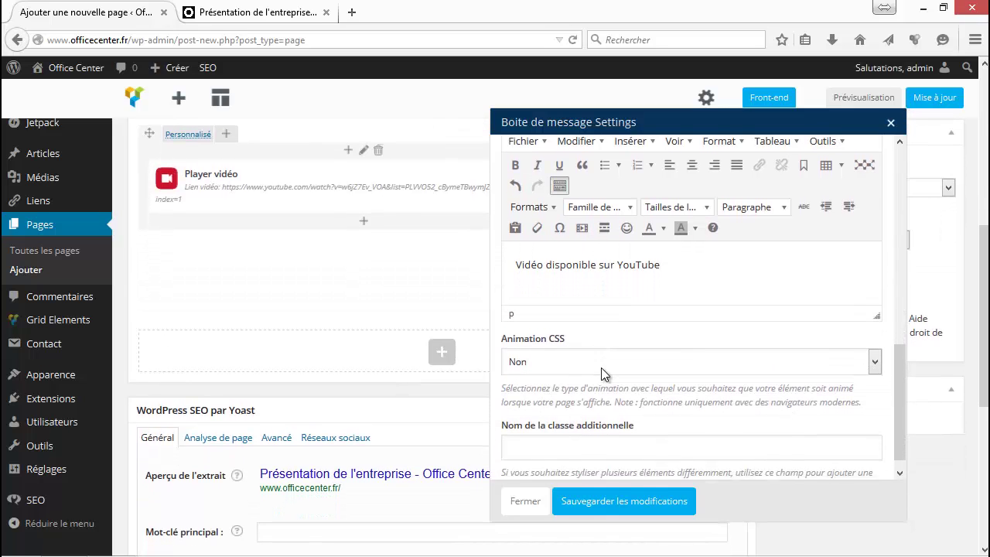
scroll(604, 375, "down", 1)
left_click(556, 355)
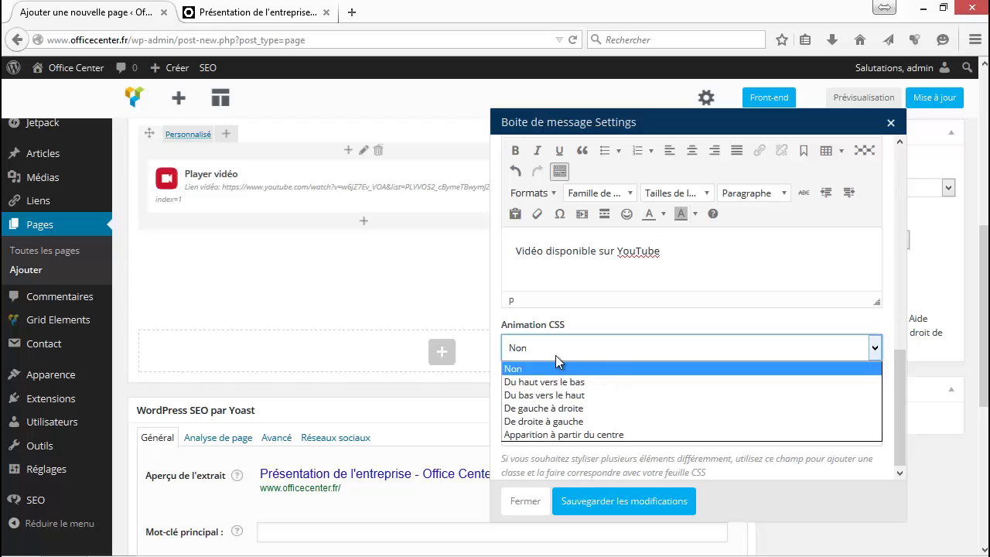
left_click(542, 408)
left_click(586, 504)
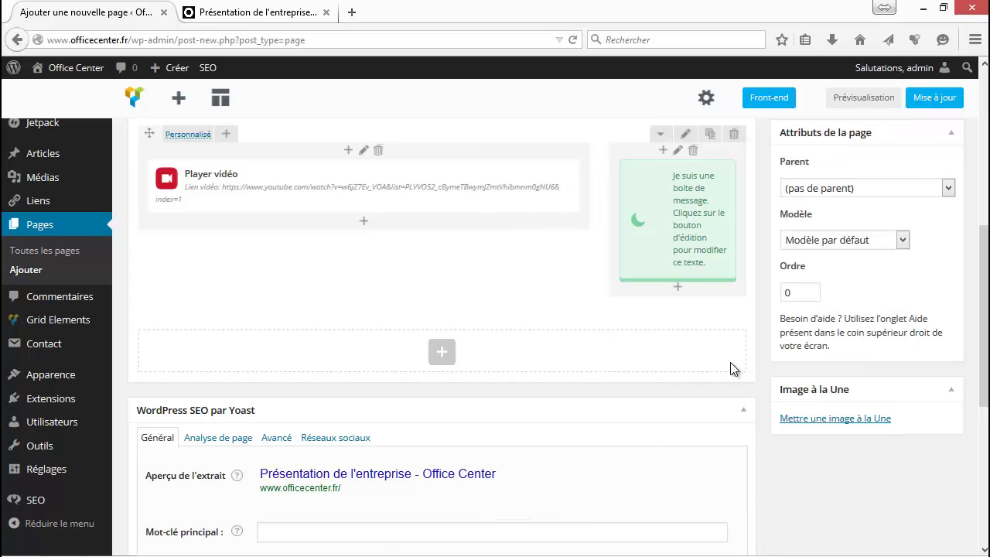
Preview the page to check the message box beside the video, then return to the editor
scroll(736, 358, "up", 2)
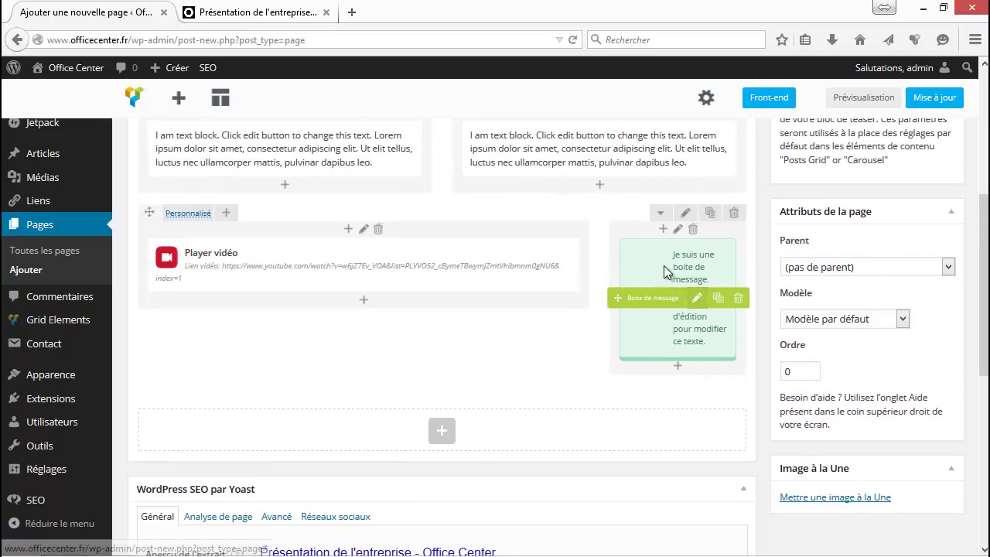
left_click(874, 99)
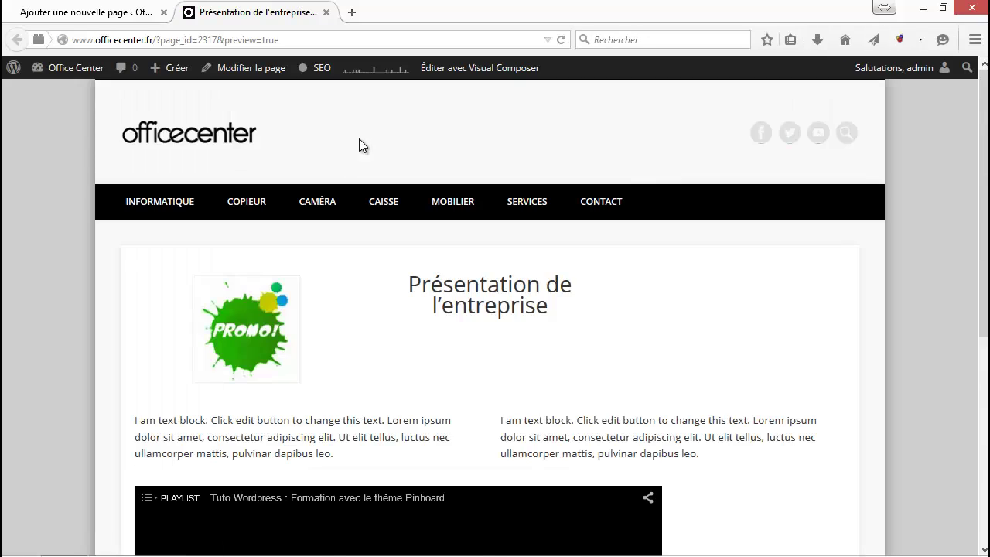
scroll(753, 272, "down", 3)
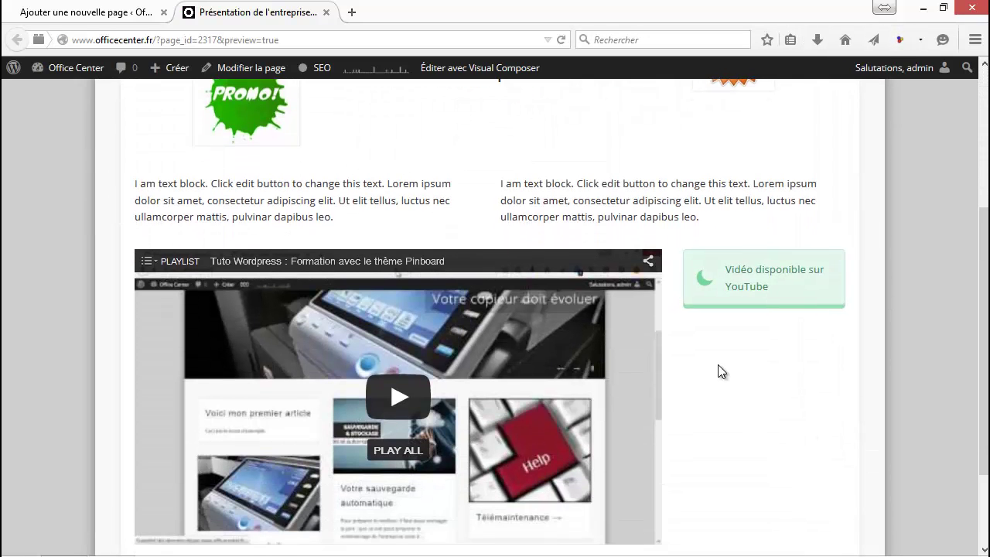
key("ctrl+shift+Tab")
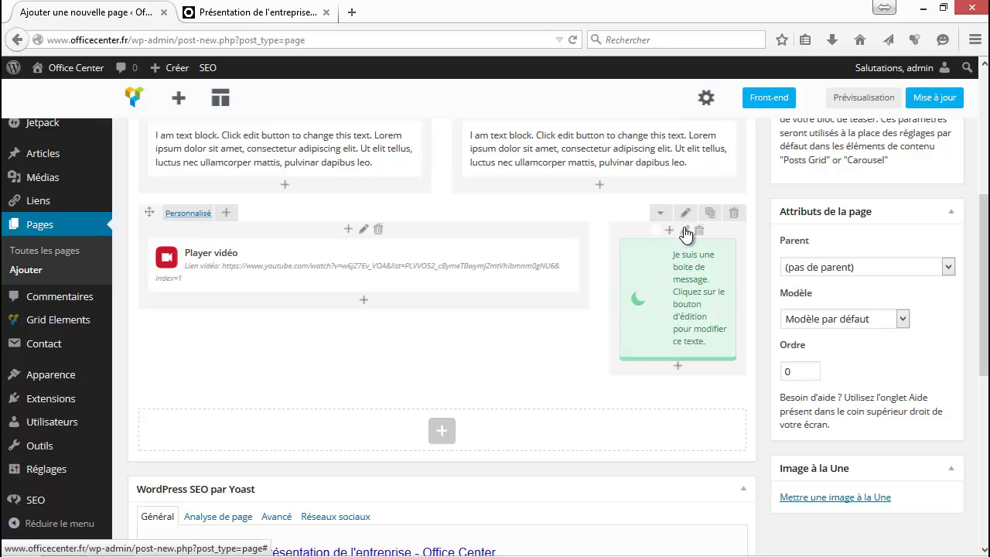
Set the background colour of the message box's column to blue #1e73be and save the column settings
mouse_move(696, 298)
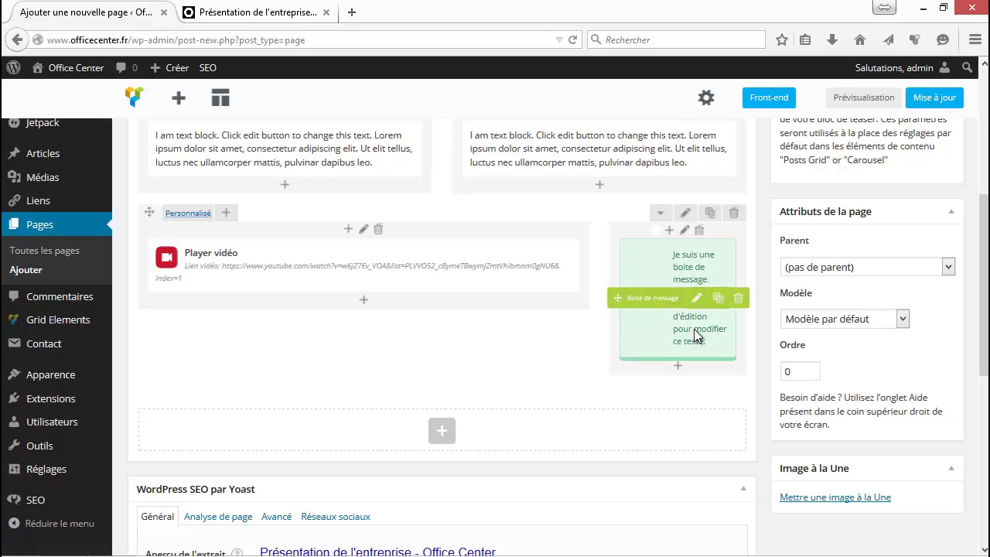
left_click(685, 232)
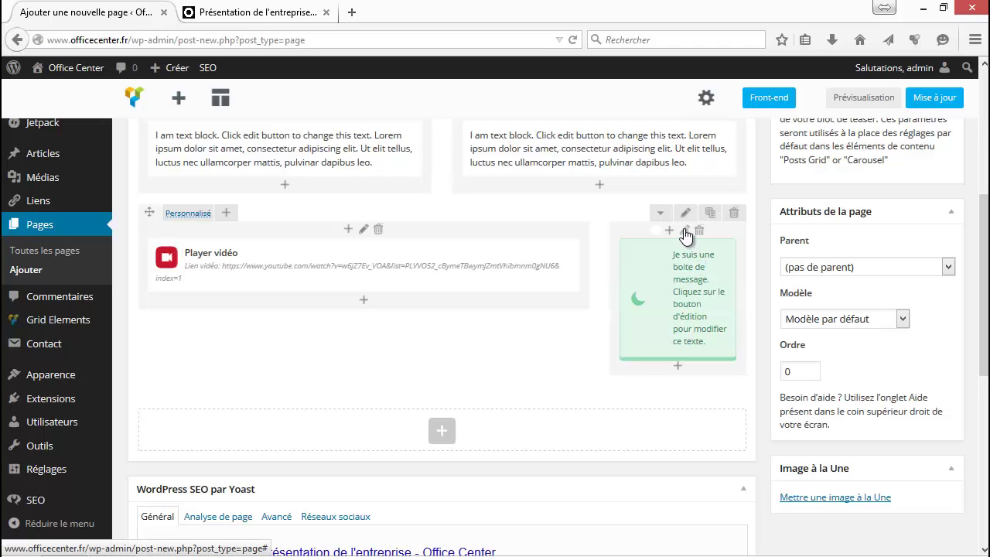
left_click(685, 232)
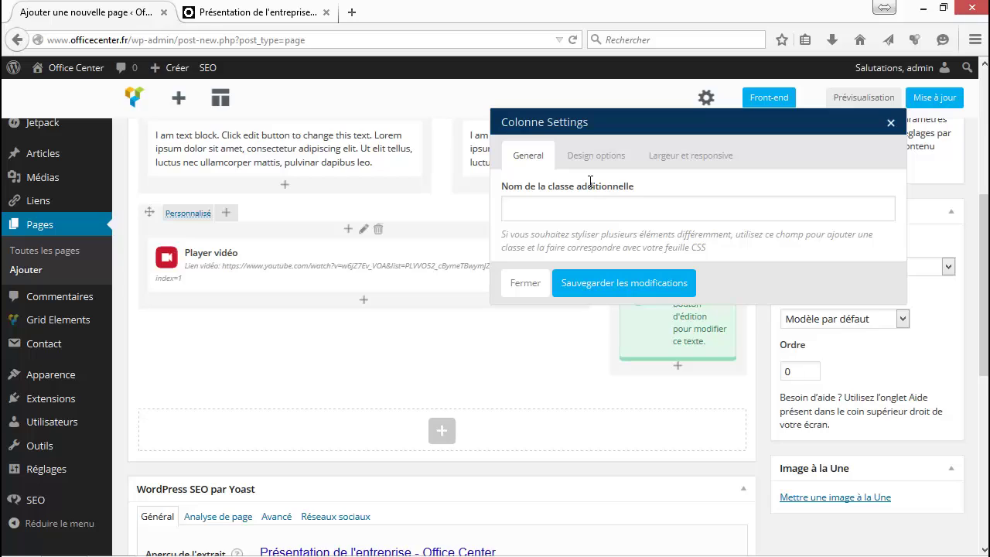
left_click(592, 155)
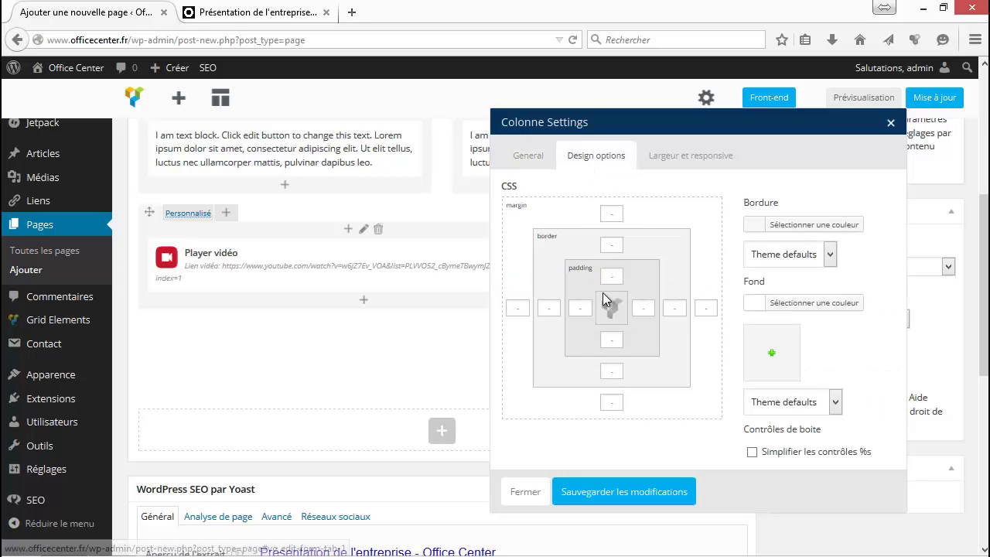
left_click(611, 213)
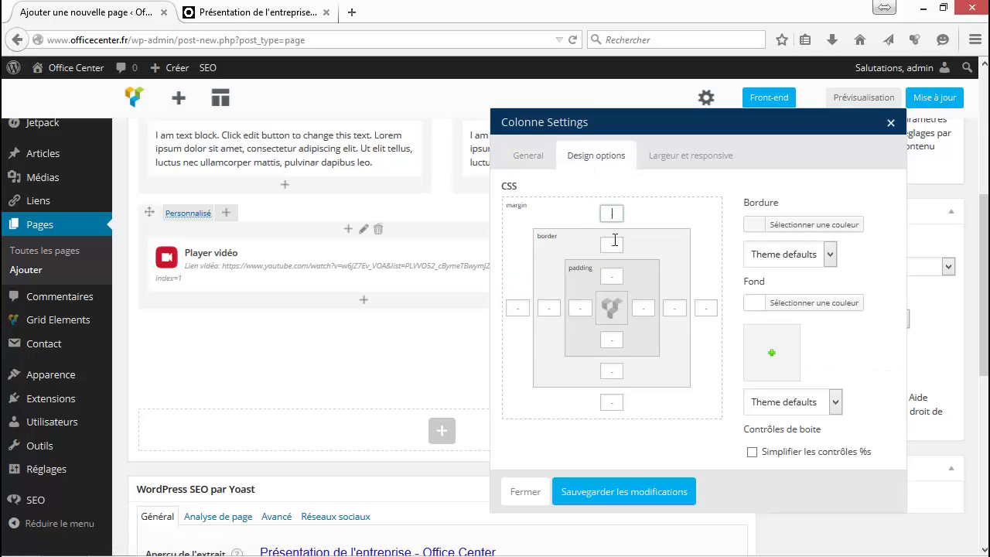
left_click(613, 243)
left_click(609, 275)
left_click(764, 304)
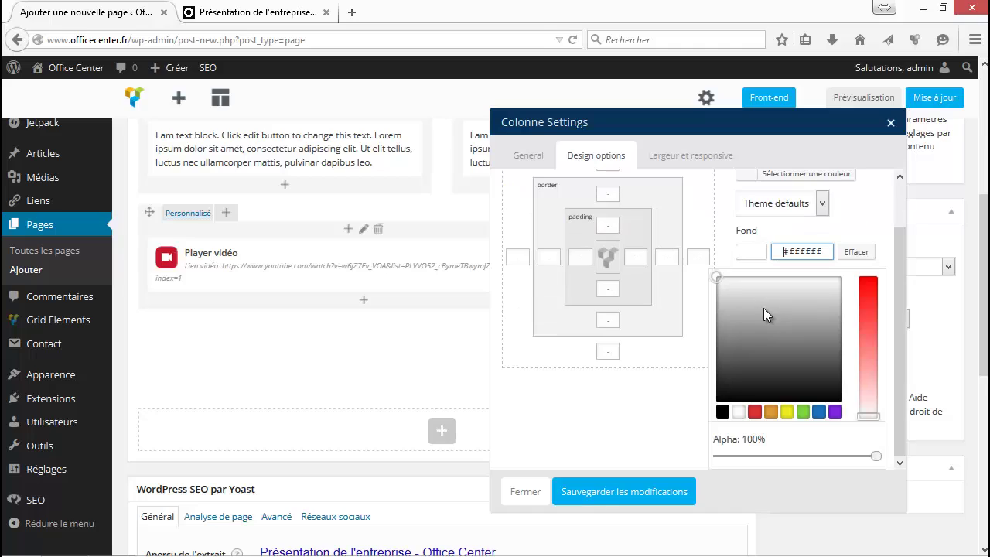
left_click(818, 410)
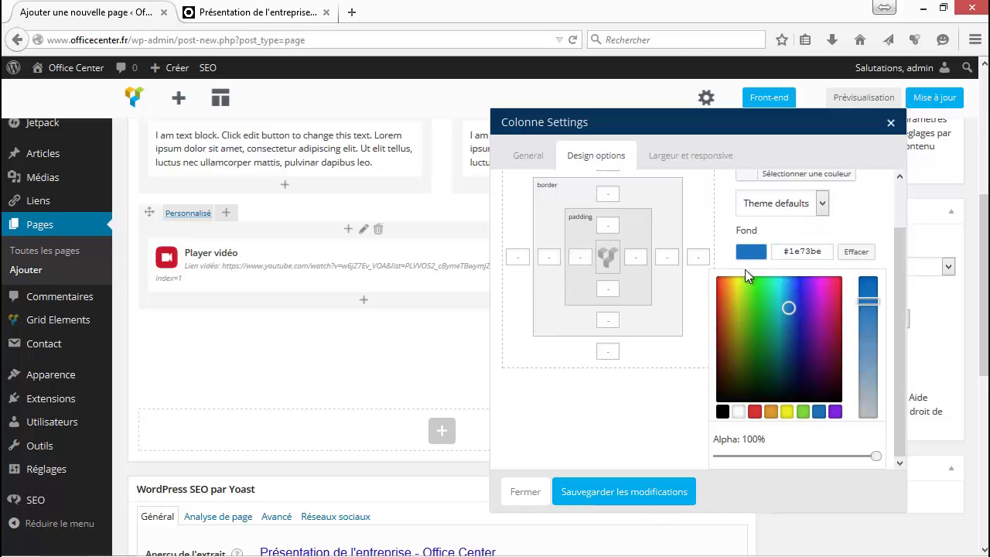
left_click(722, 264)
left_click(630, 493)
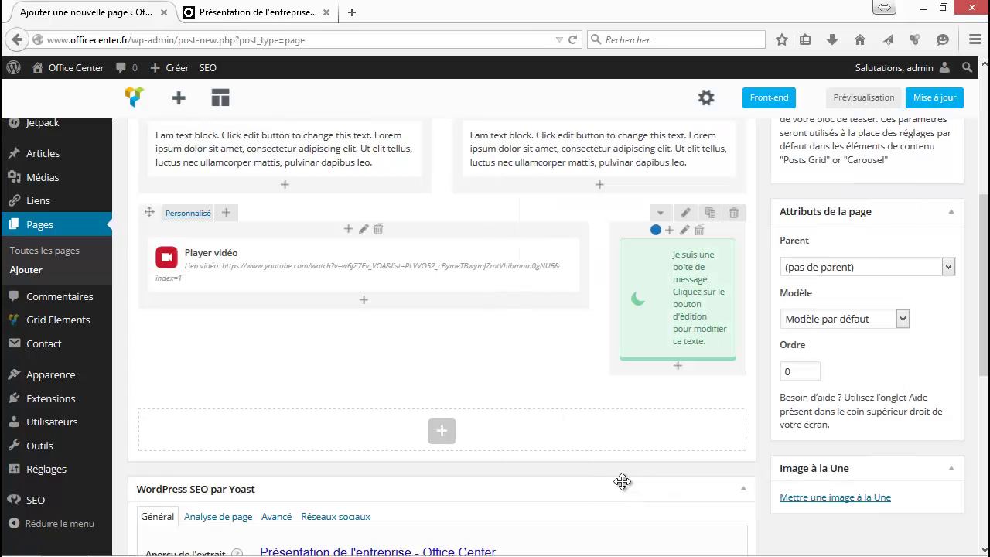
Preview the page to check the coloured column behind the message box, and return to the editor
left_click(866, 97)
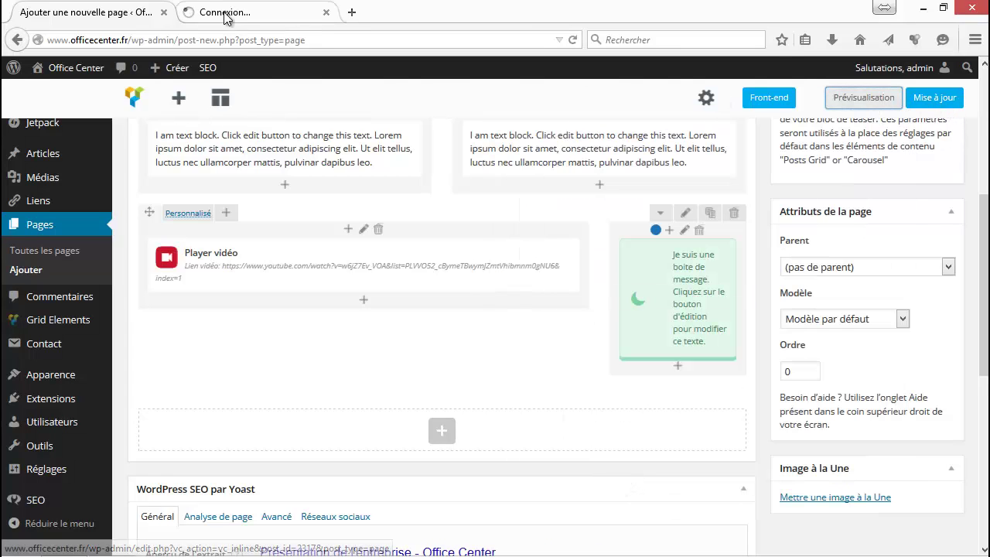
scroll(687, 364, "down", 3)
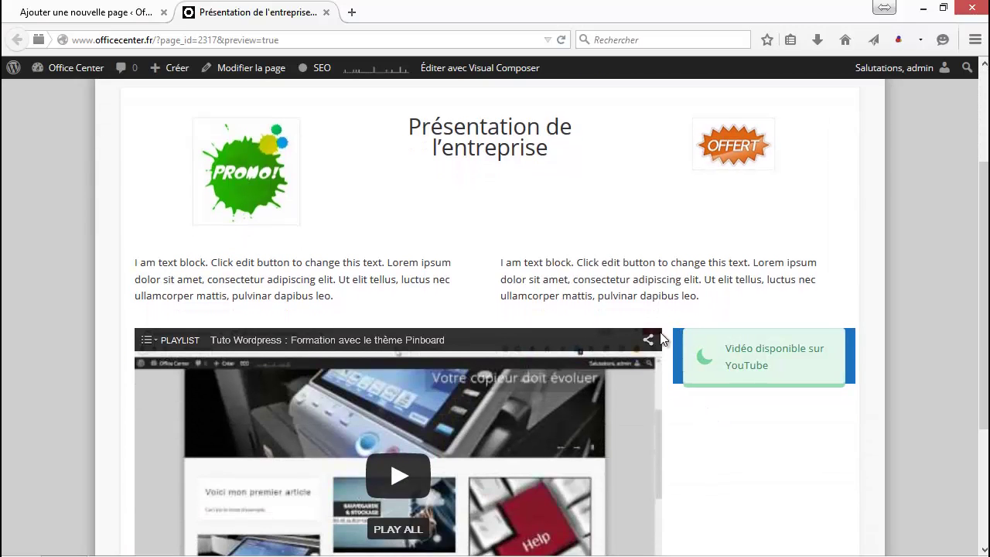
left_click(113, 14)
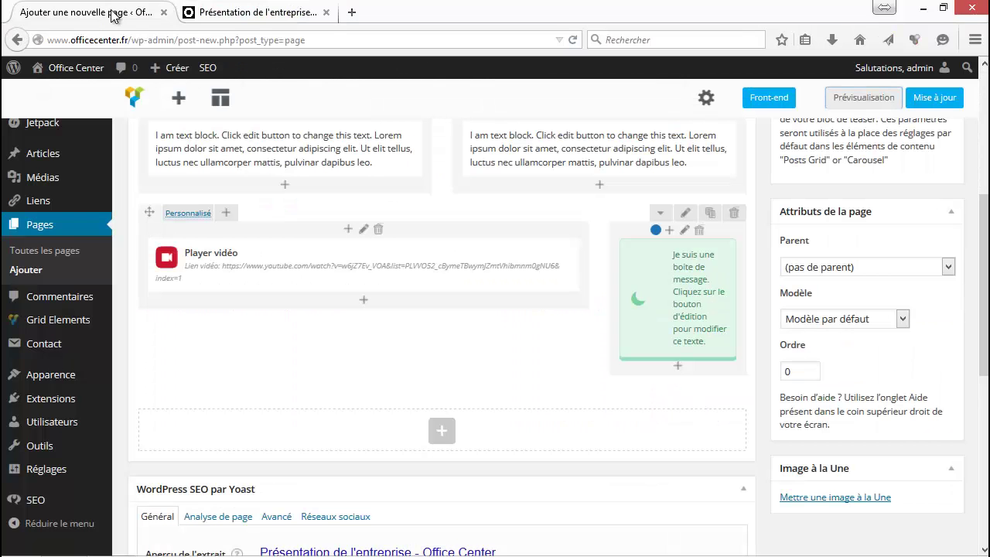
Try a red #dd3333 border with the Double style on the message box's column
left_click(684, 230)
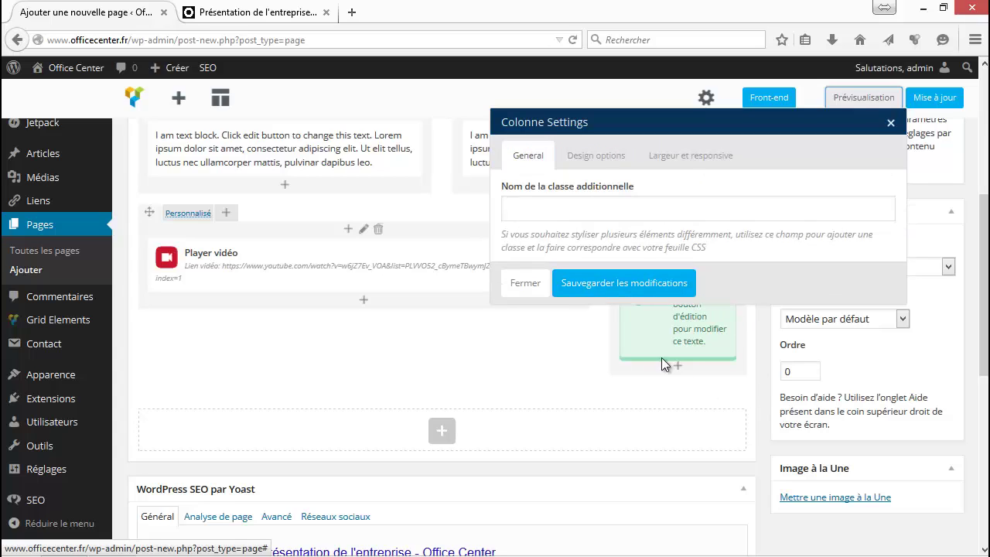
left_click(608, 165)
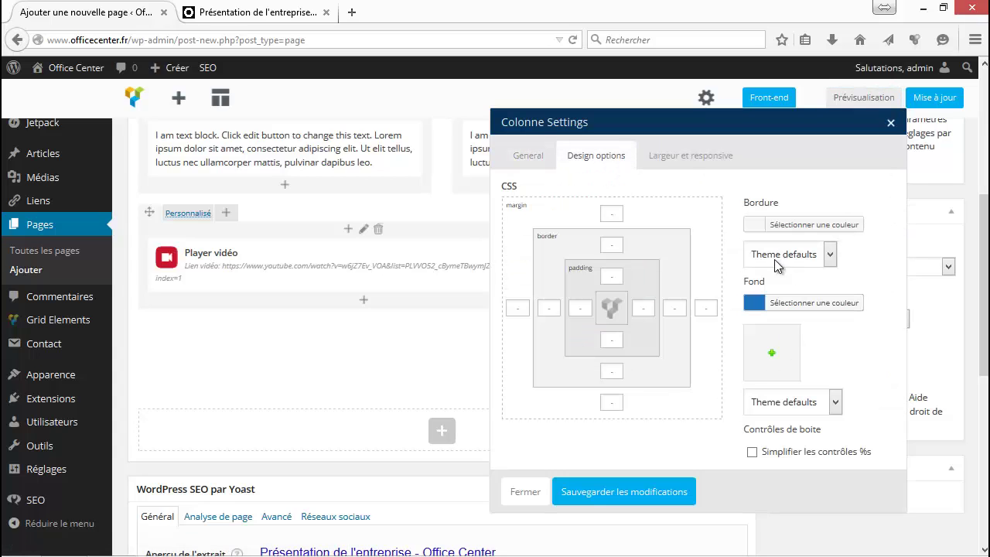
left_click(755, 224)
left_click(762, 384)
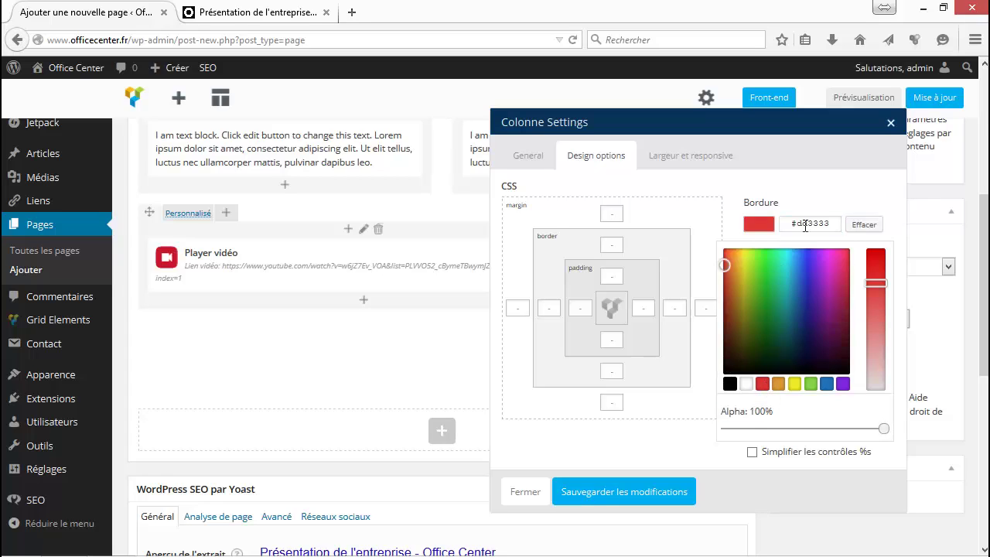
left_click(814, 193)
left_click(801, 254)
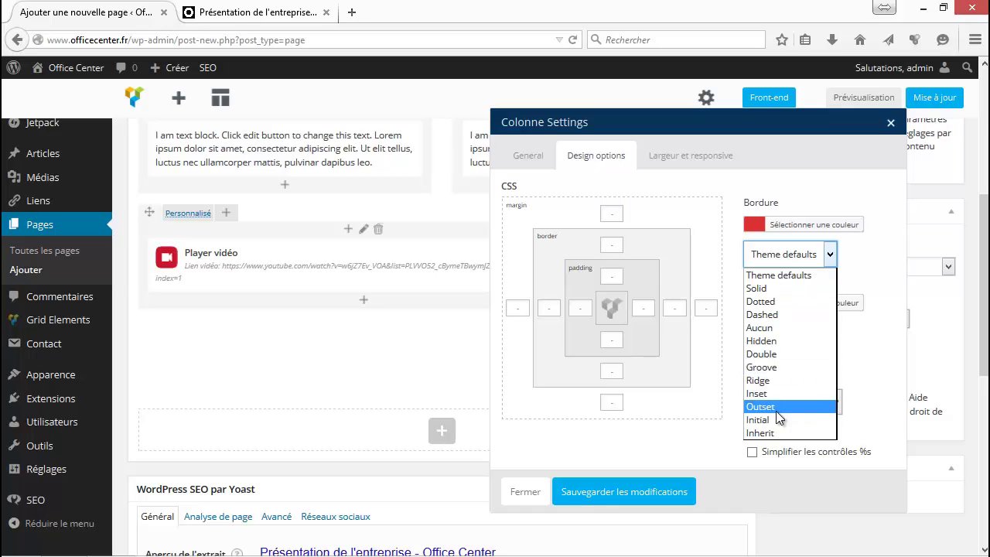
left_click(770, 354)
double_click(756, 285)
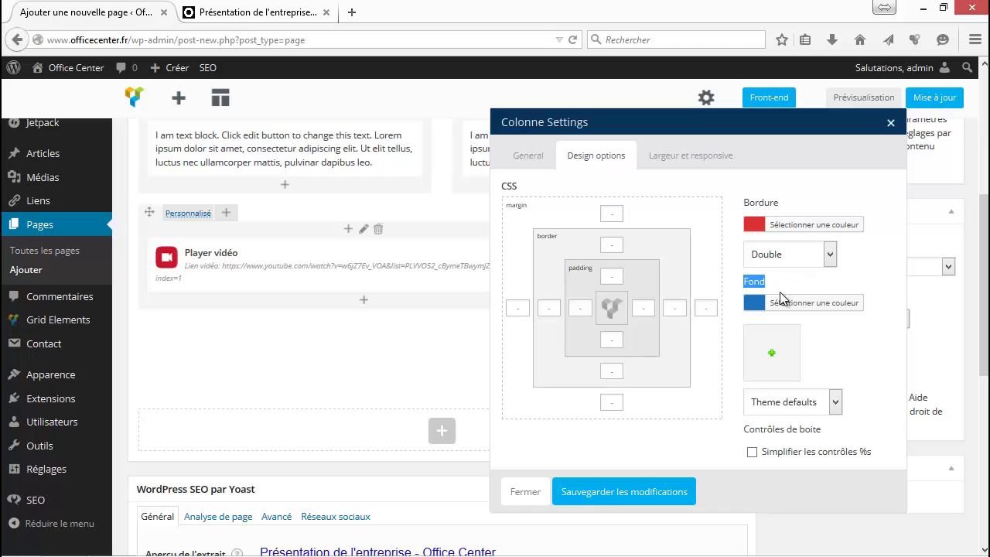
left_click(787, 402)
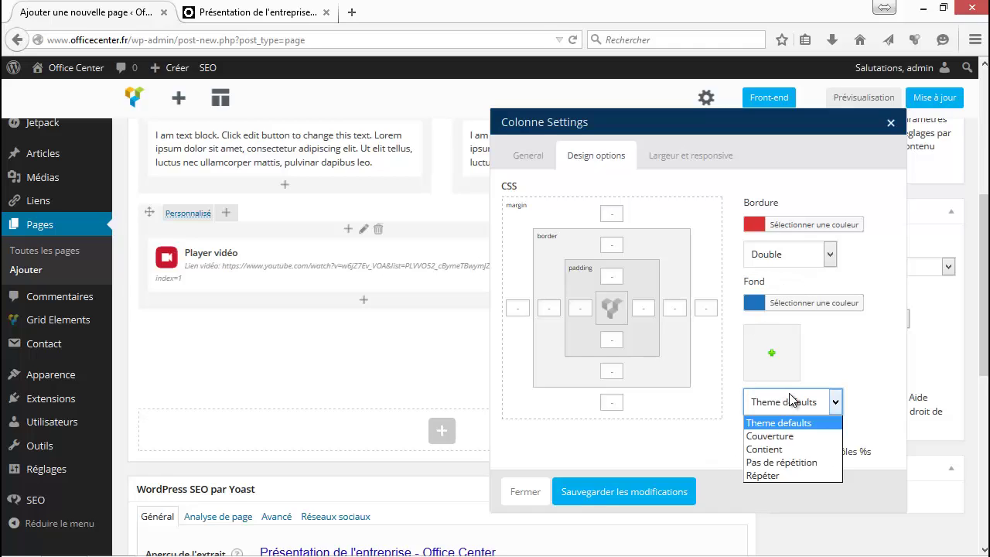
left_click(860, 394)
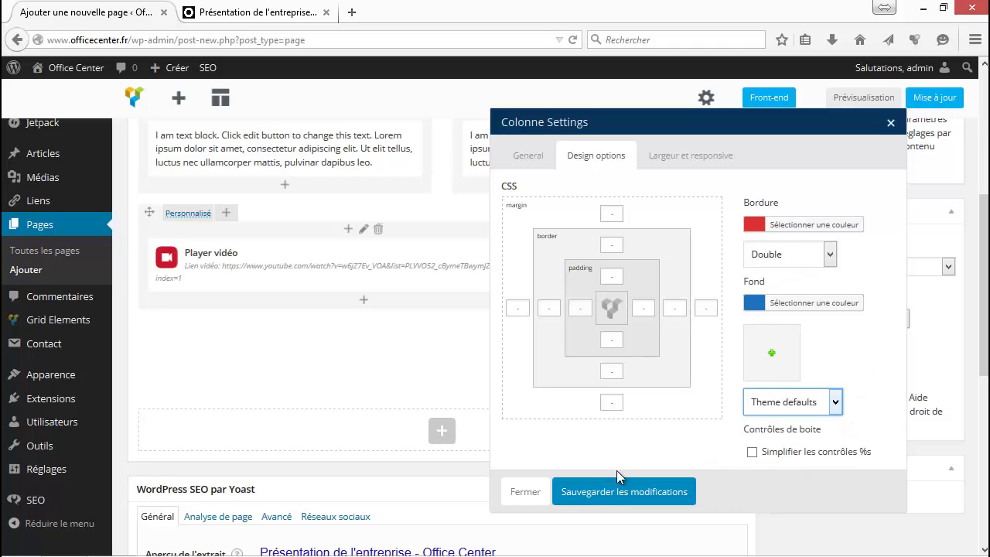
Review the column's responsive offset, width and hide options for each device, and close the settings without saving
left_click(688, 156)
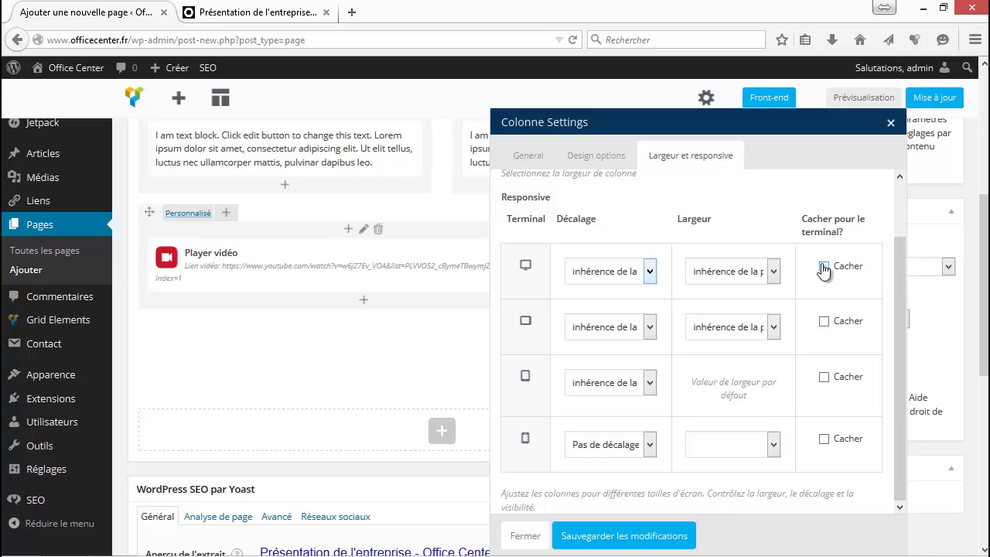
left_click(607, 275)
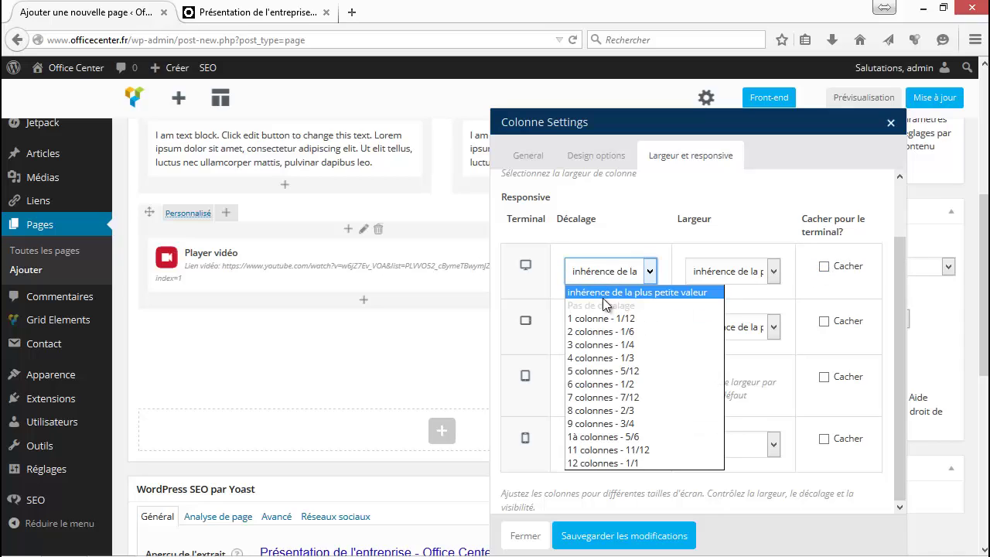
left_click(611, 291)
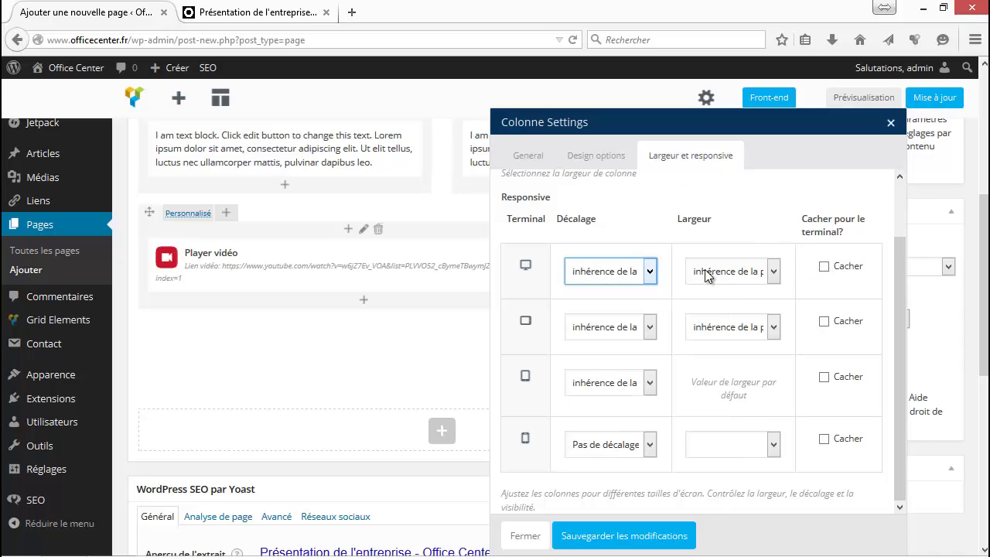
left_click(745, 276)
left_click(742, 291)
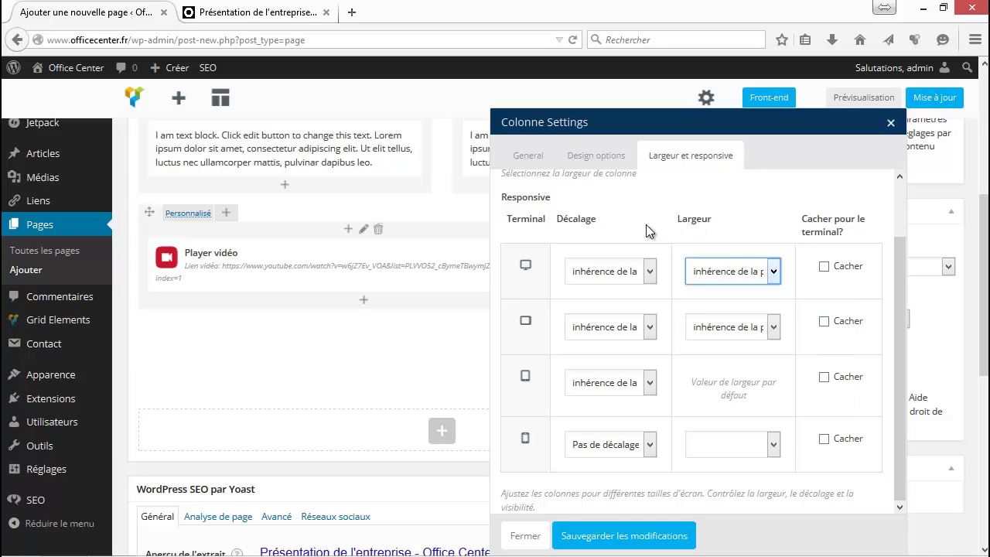
left_click(525, 536)
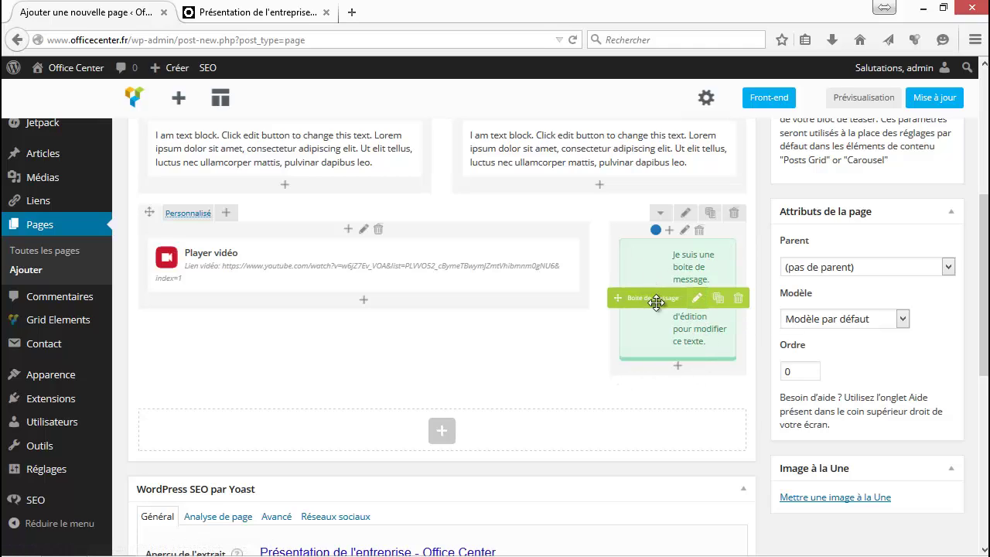
Delete the message box and change the video row to a single-column layout
mouse_move(695, 309)
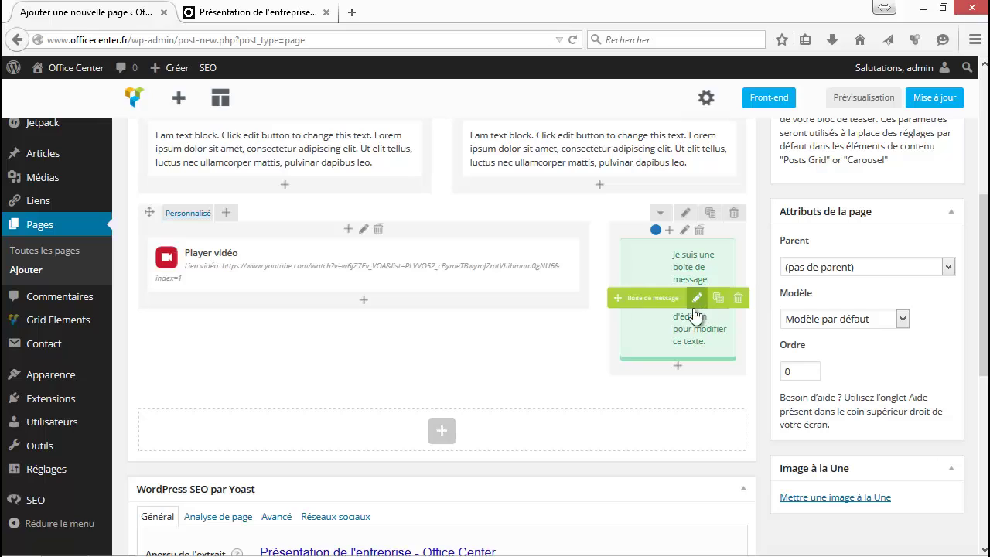
left_click(738, 300)
left_click(555, 272)
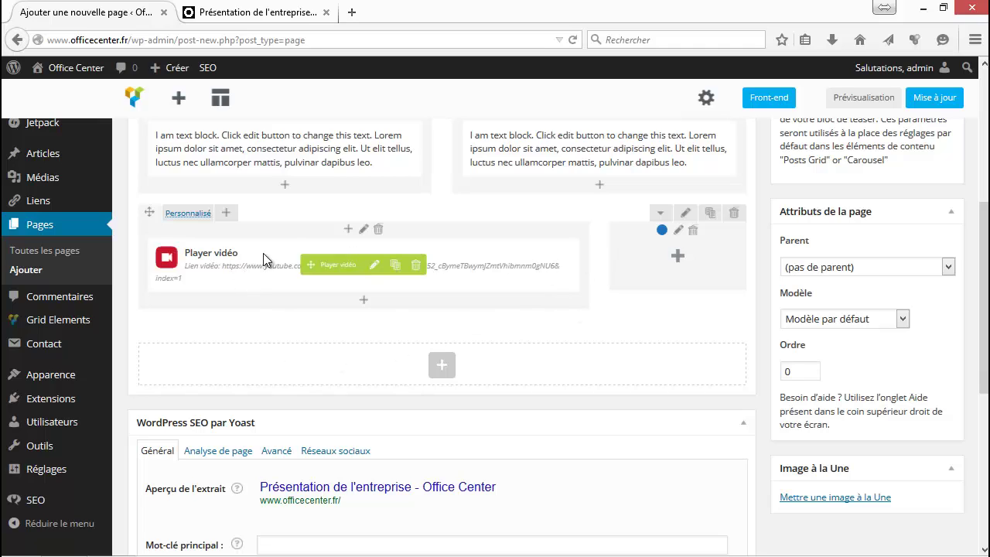
left_click(177, 217)
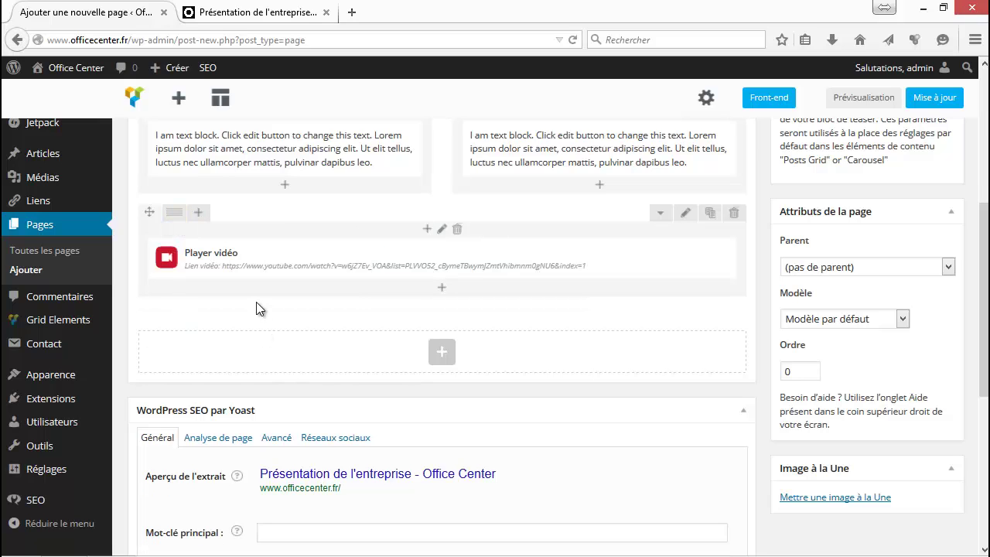
Add a Séparateur element in a new row below the video and set its colour to Sky
scroll(365, 300, "up", 1)
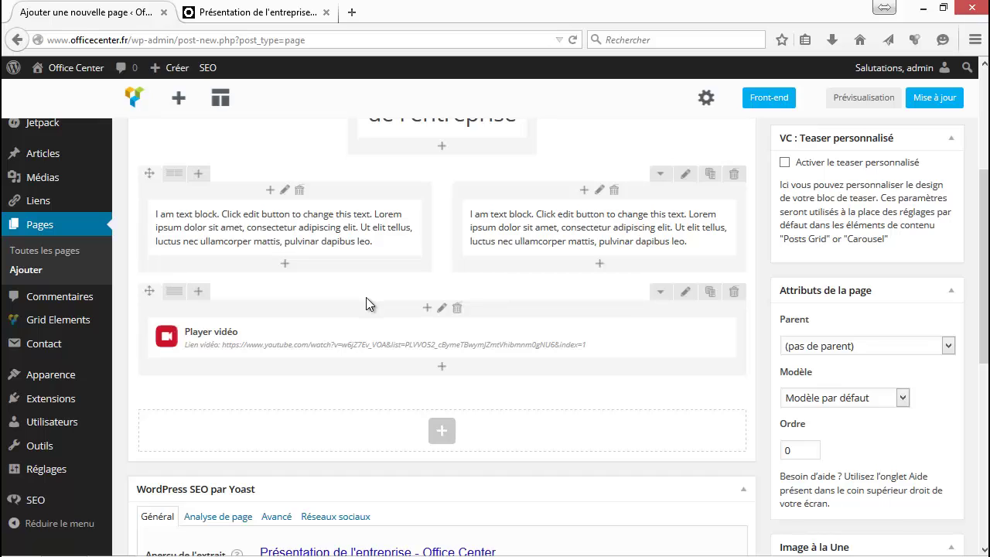
scroll(402, 356, "down", 1)
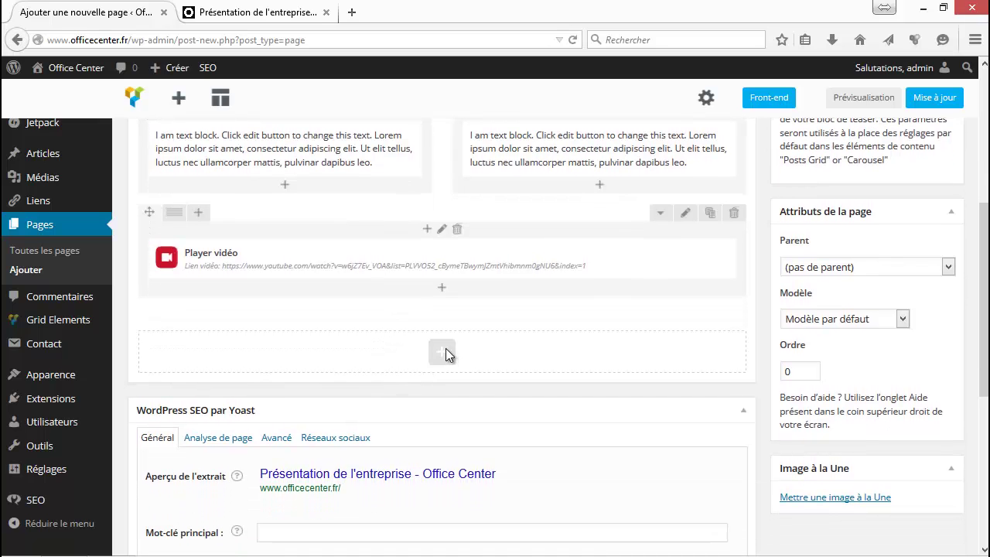
left_click(445, 348)
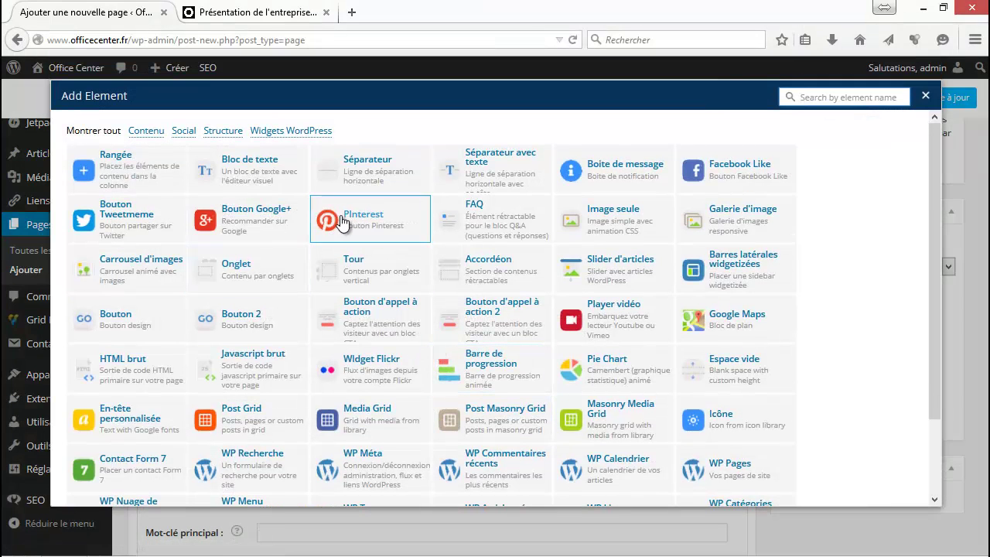
left_click(356, 166)
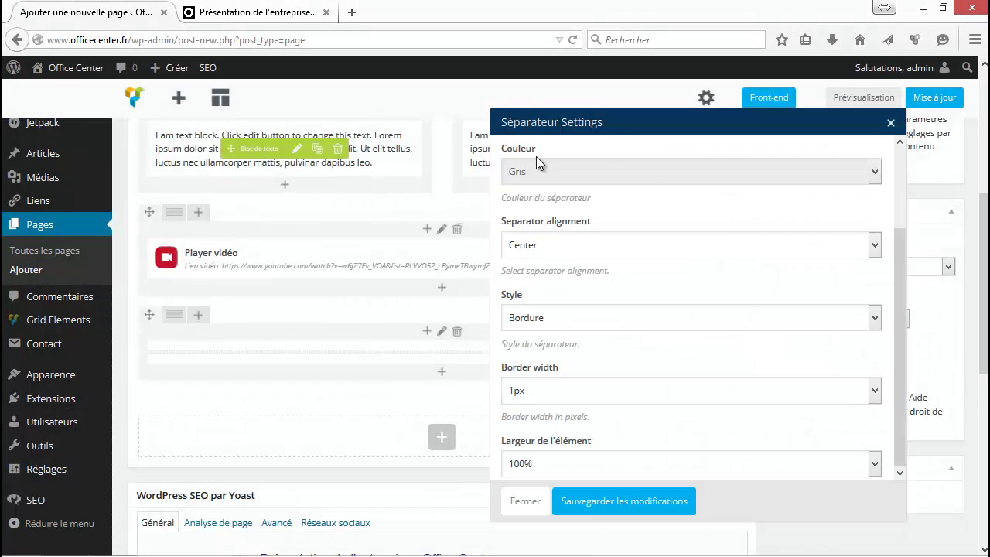
left_click(659, 168)
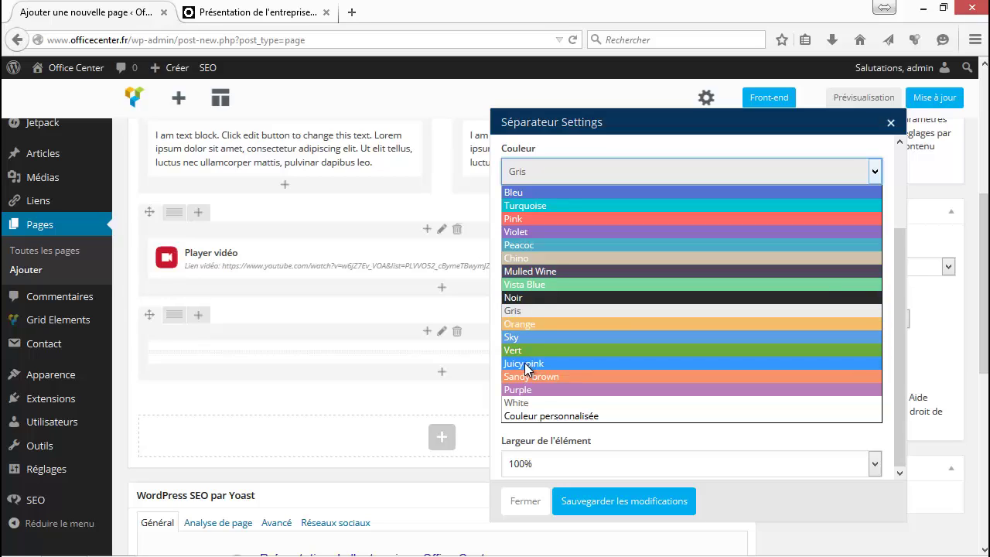
left_click(525, 336)
Set the separator's alignment to Center, its style to Double and its border width to 4px
left_click(566, 248)
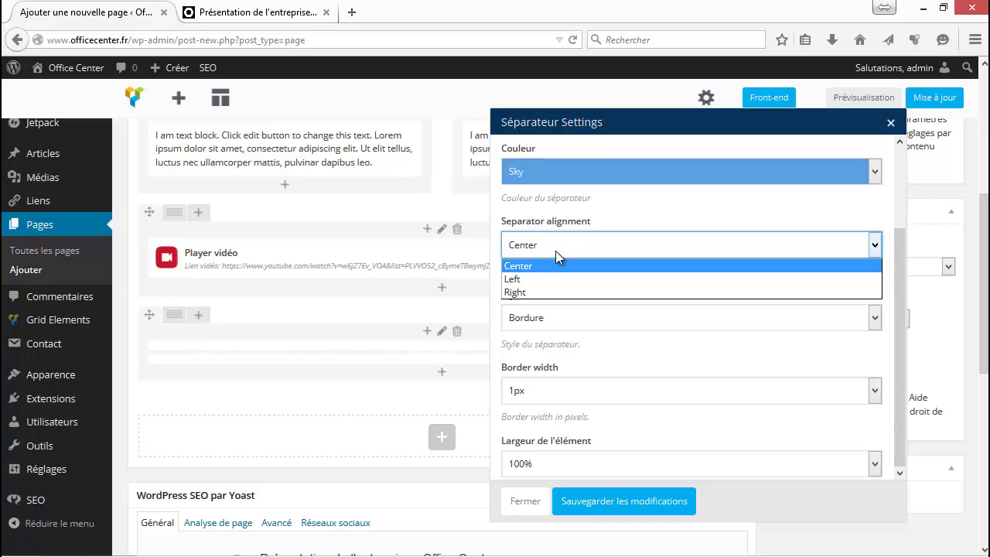
left_click(568, 265)
left_click(580, 319)
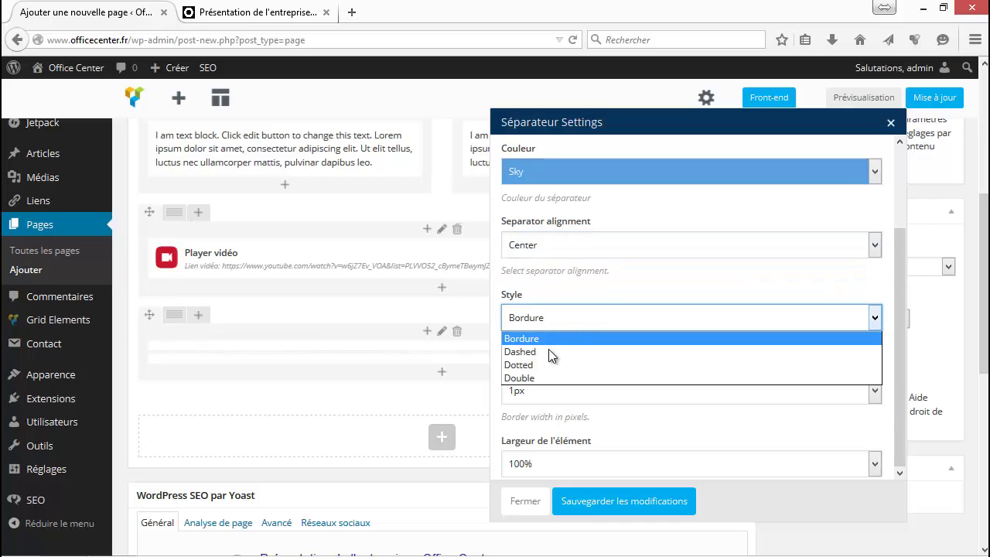
left_click(545, 376)
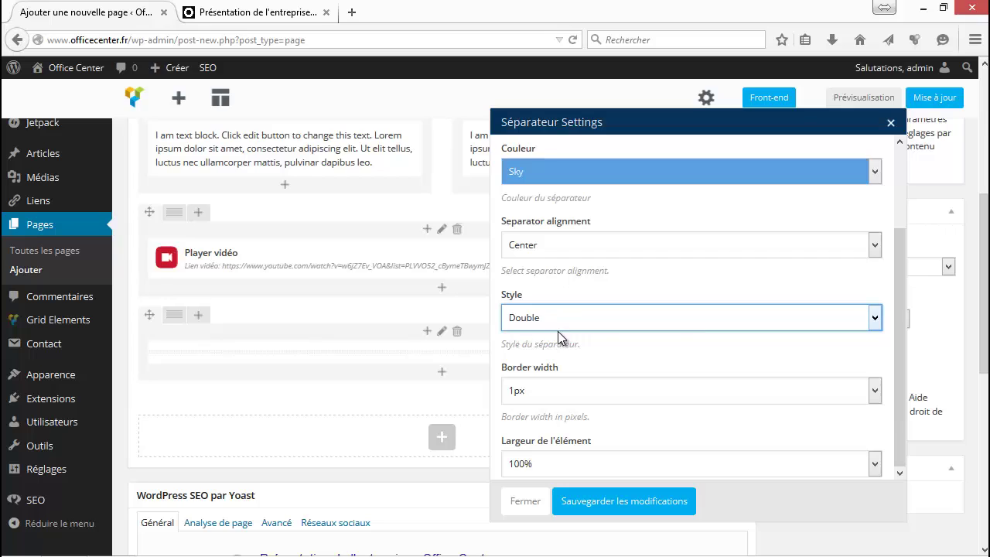
scroll(603, 352, "down", 1)
left_click(513, 349)
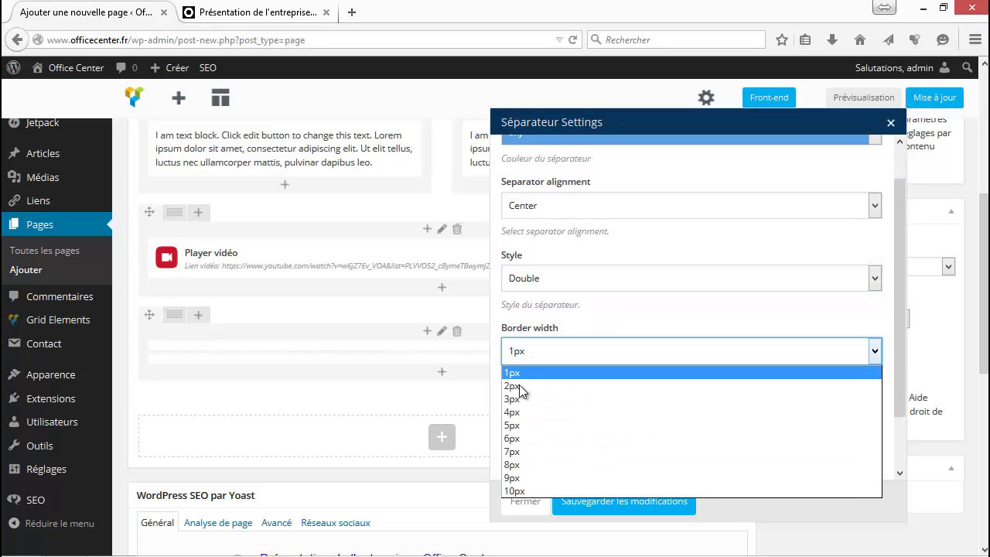
left_click(513, 412)
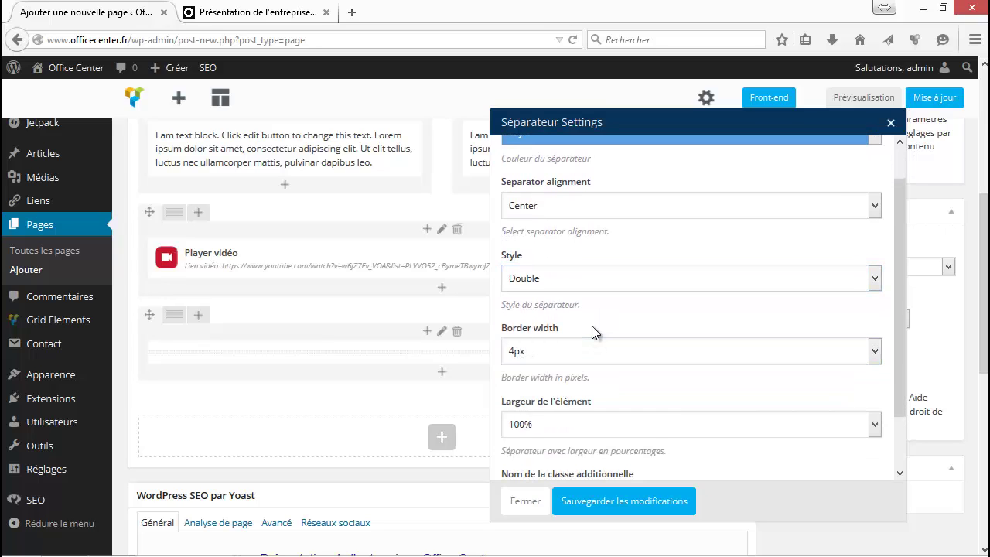
Set the separator's element width to 80% and save its settings
scroll(591, 326, "down", 2)
left_click(531, 362)
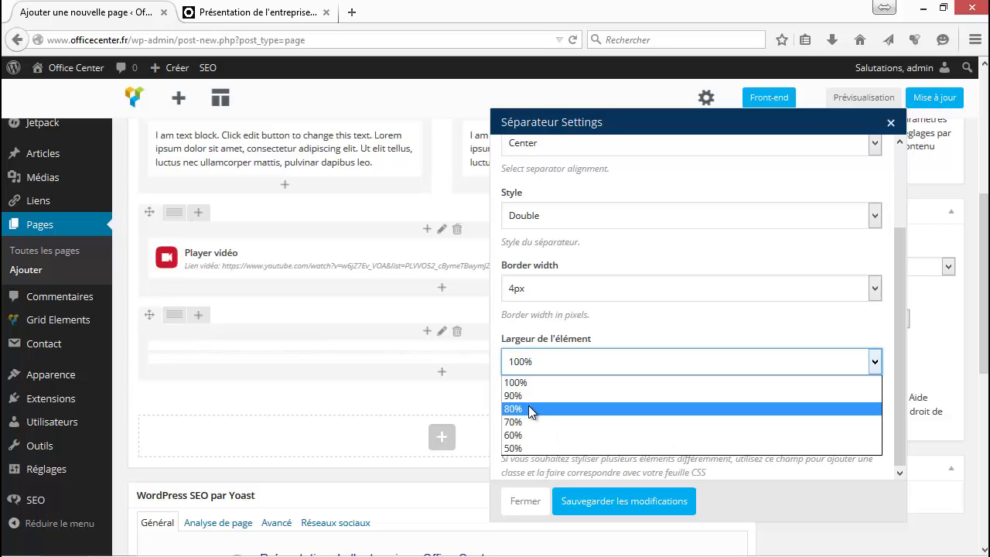
left_click(528, 405)
scroll(623, 330, "down", 3)
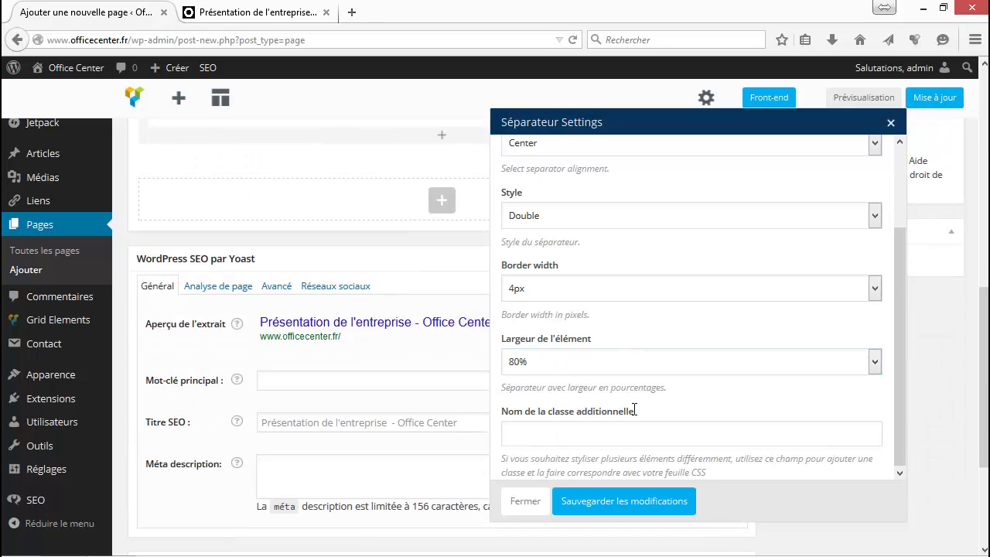
left_click(625, 495)
Try placing the separator above the player inside the video row, and move it back to its own row
scroll(611, 368, "up", 3)
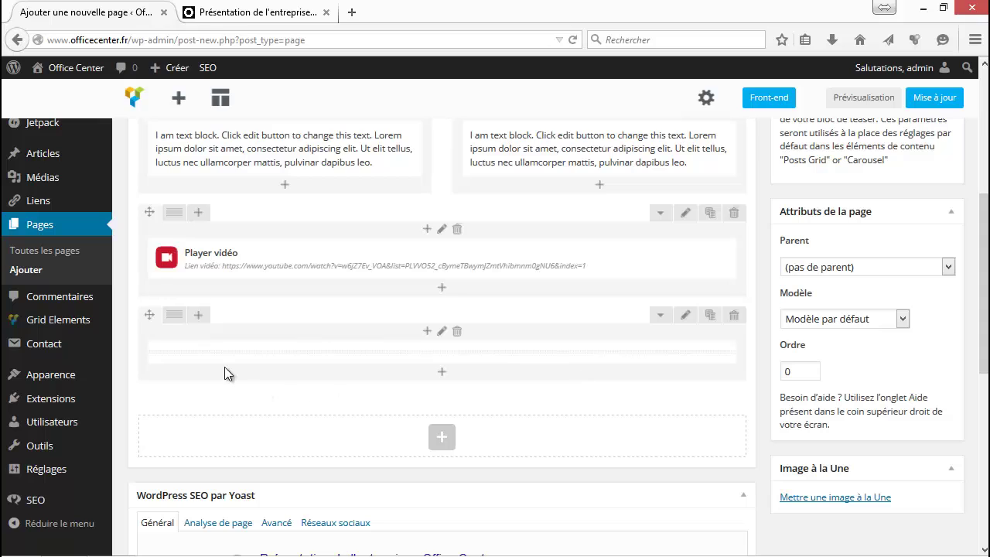
mouse_move(371, 357)
left_click_drag(397, 352, 289, 349)
left_click_drag(419, 358, 408, 248)
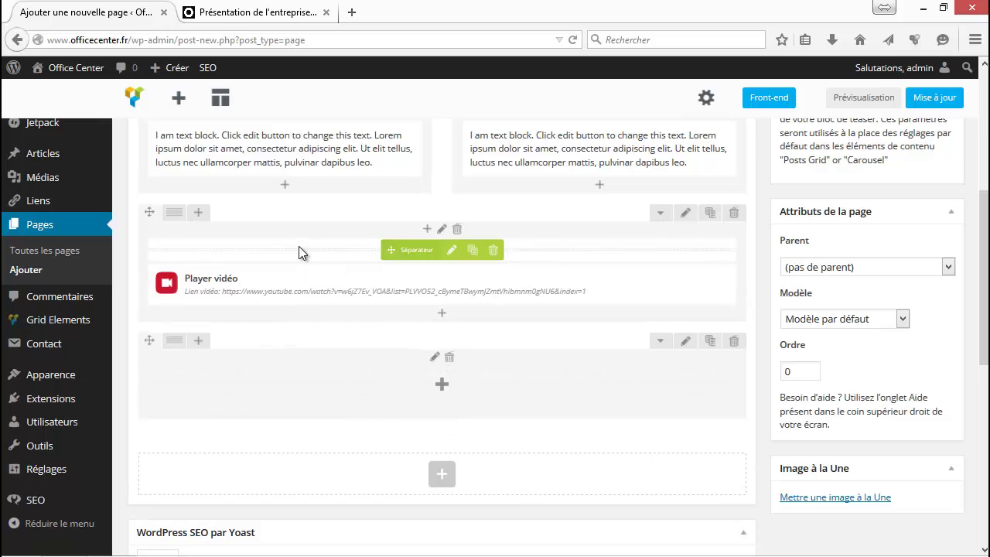
mouse_move(298, 246)
left_mouse_down()
mouse_move(314, 398)
mouse_move(286, 355)
left_mouse_up()
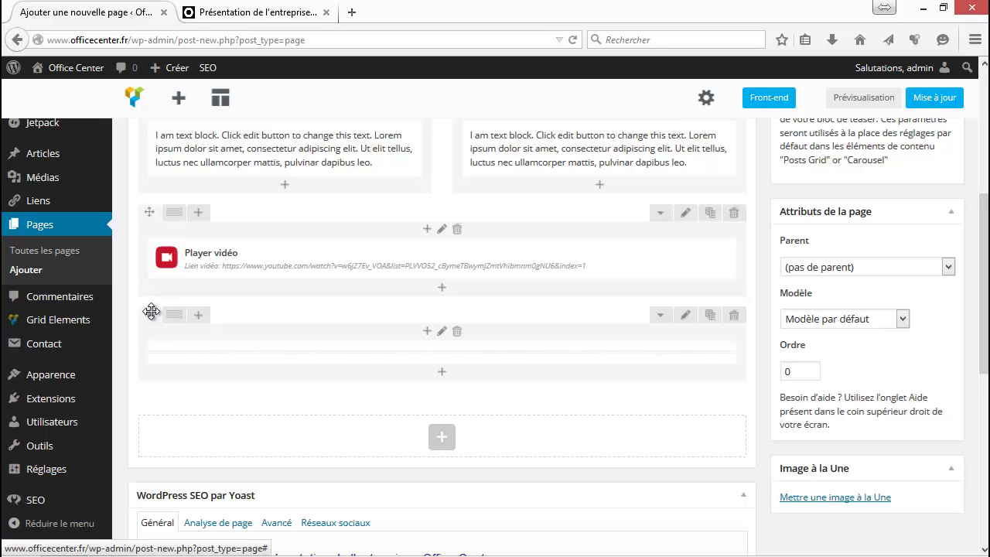
Move the separator's row above the video row and preview the page down to the video
left_click_drag(151, 311, 178, 216)
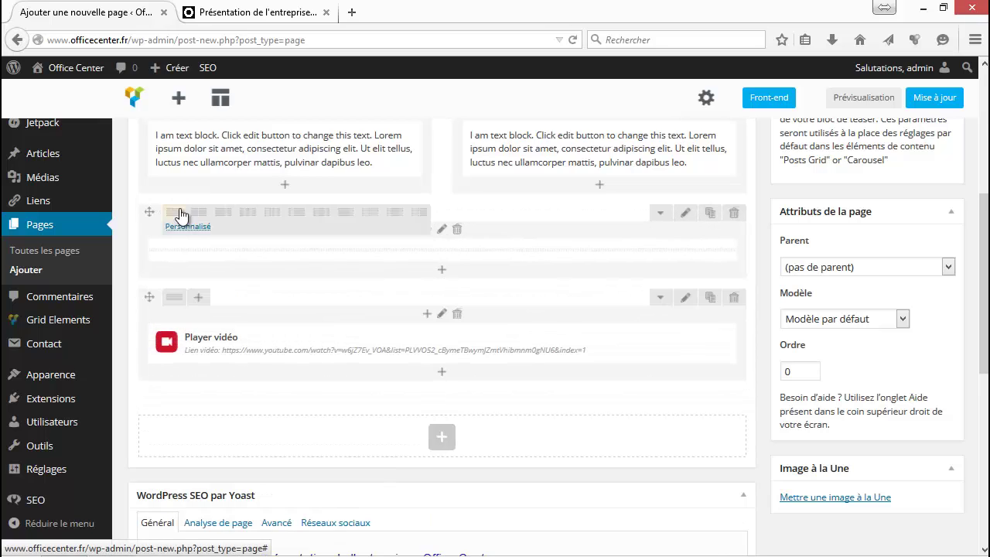
left_click(864, 98)
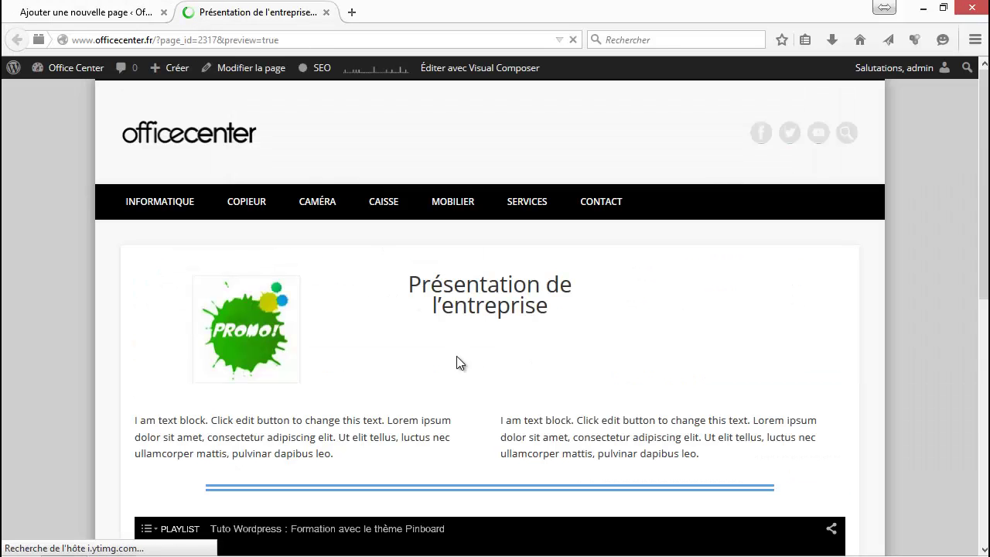
scroll(456, 360, "down", 3)
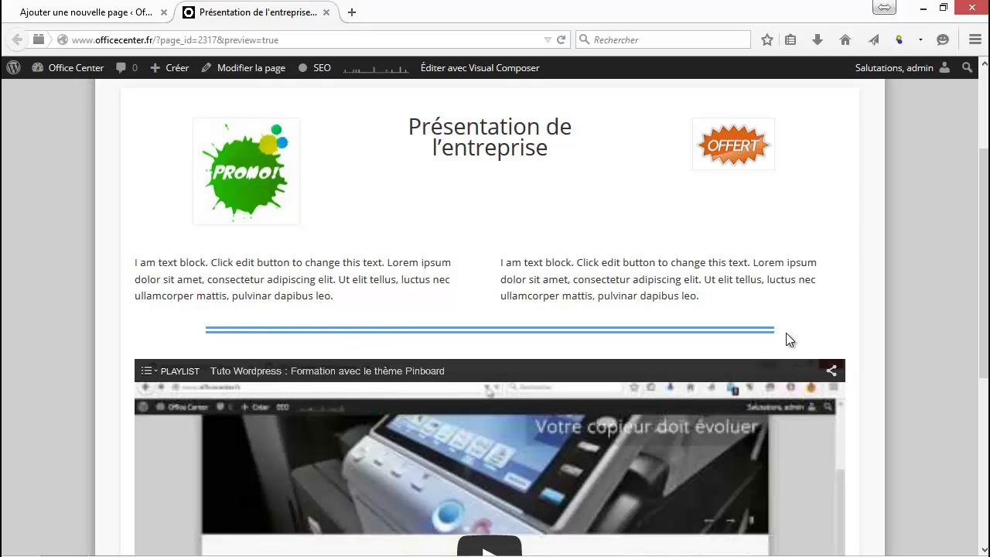
Return to the page editor and change the separator's element width to 100% and its style to Dashed
left_click(128, 9)
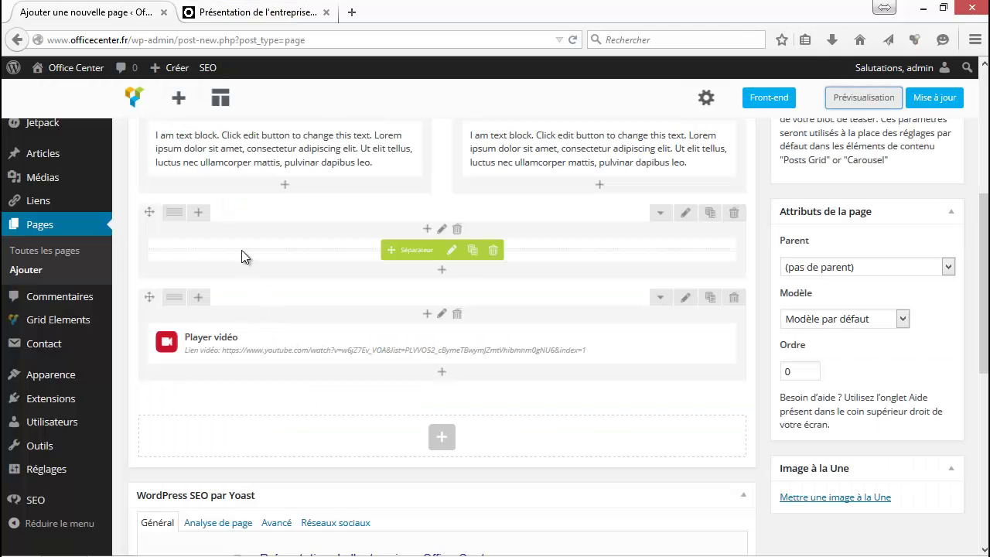
left_click(453, 251)
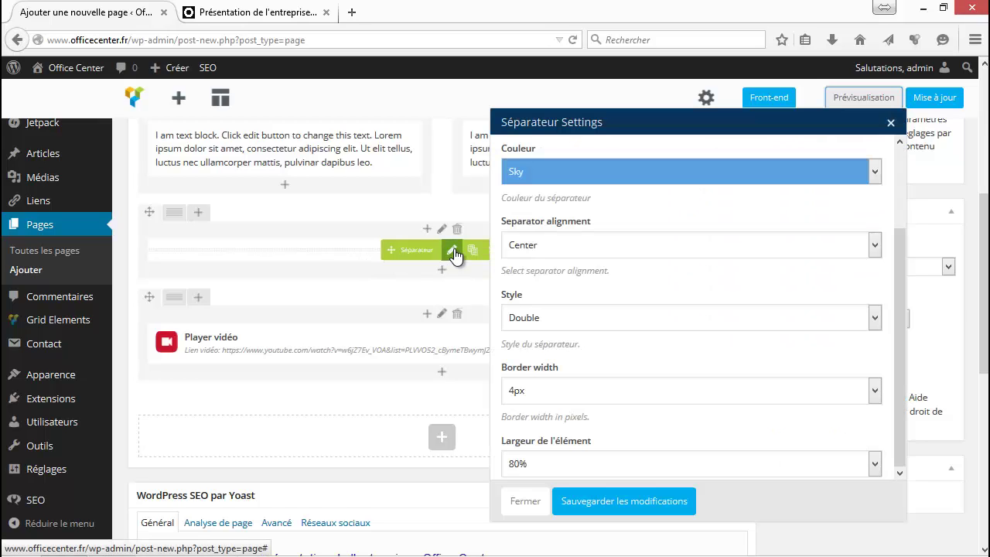
scroll(583, 372, "down", 2)
left_click(581, 383)
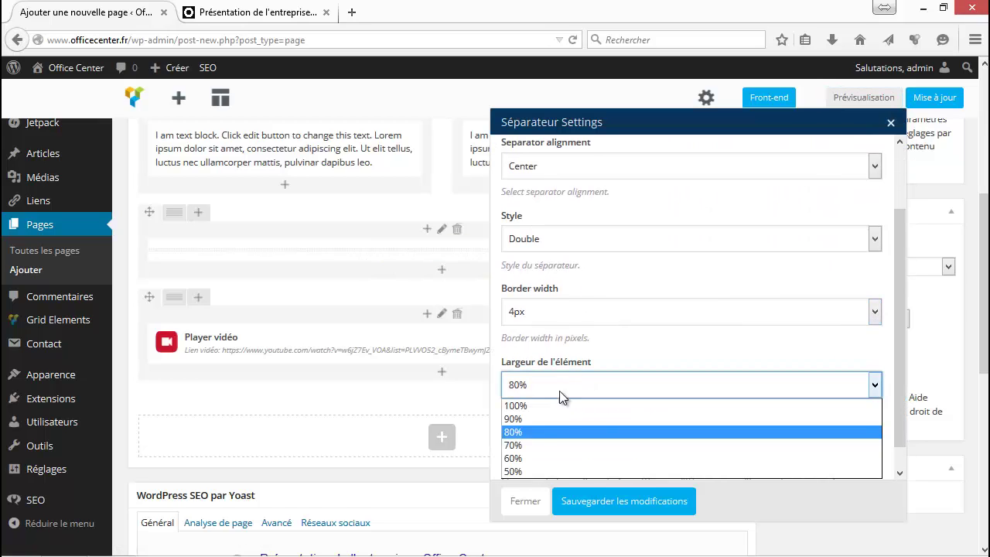
left_click(541, 405)
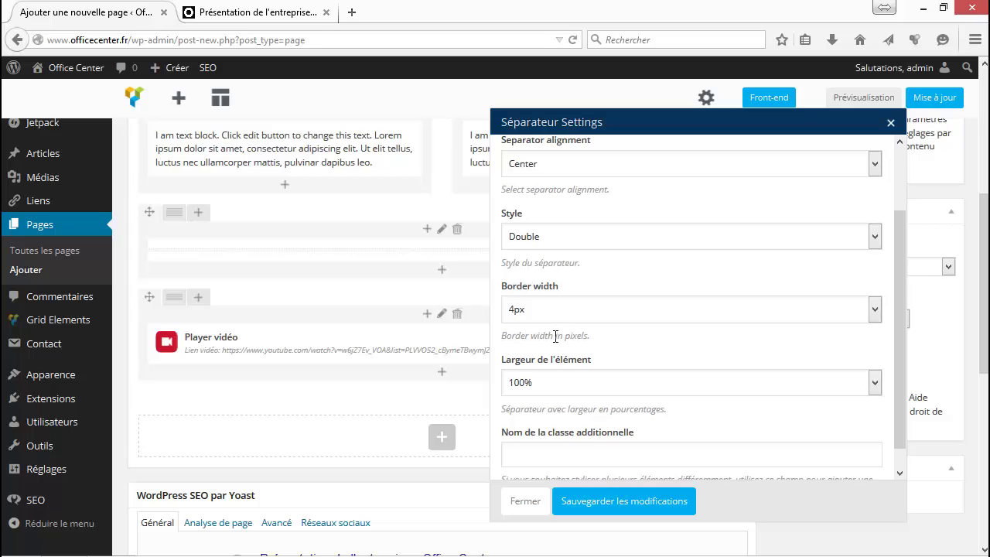
scroll(554, 336, "down", 1)
left_click(586, 215)
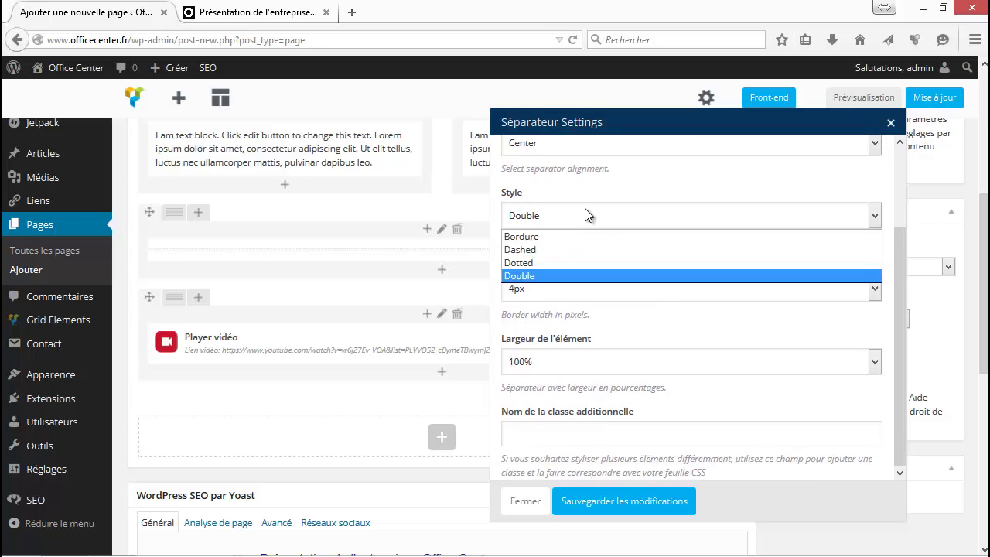
left_click(544, 249)
scroll(612, 327, "down", 5)
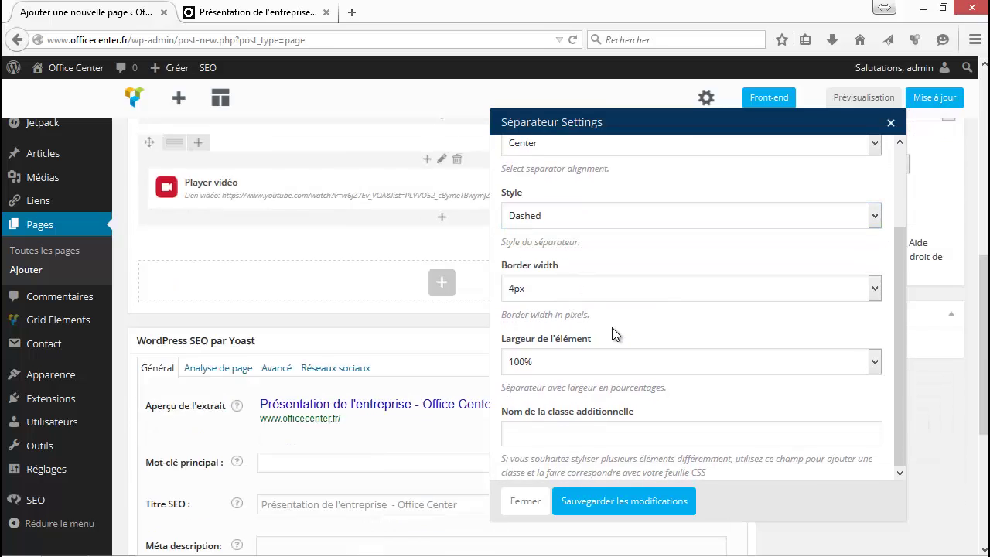
Change the separator's colour to Vert, save its settings and preview the page
scroll(606, 331, "up", 2)
scroll(565, 263, "up", 1)
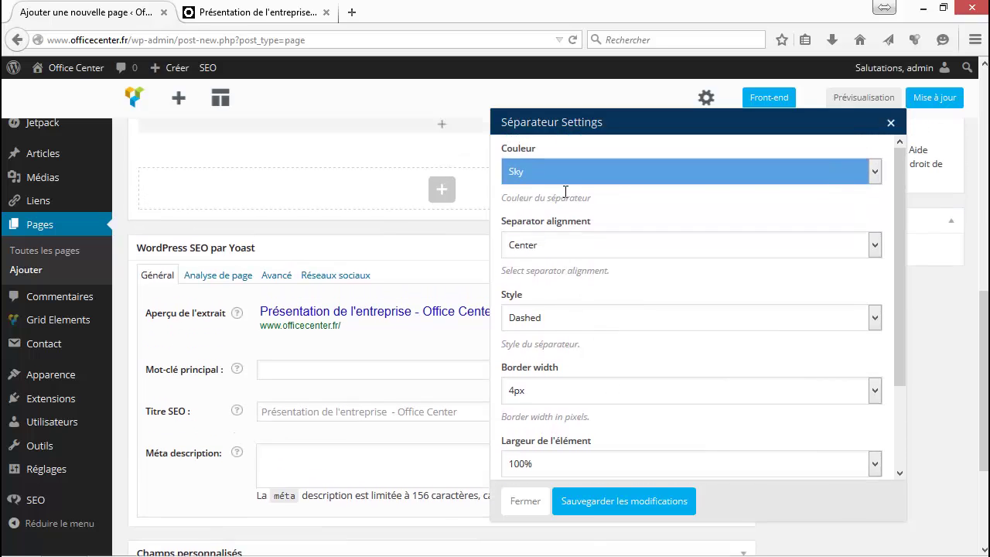
left_click(563, 177)
left_click(539, 348)
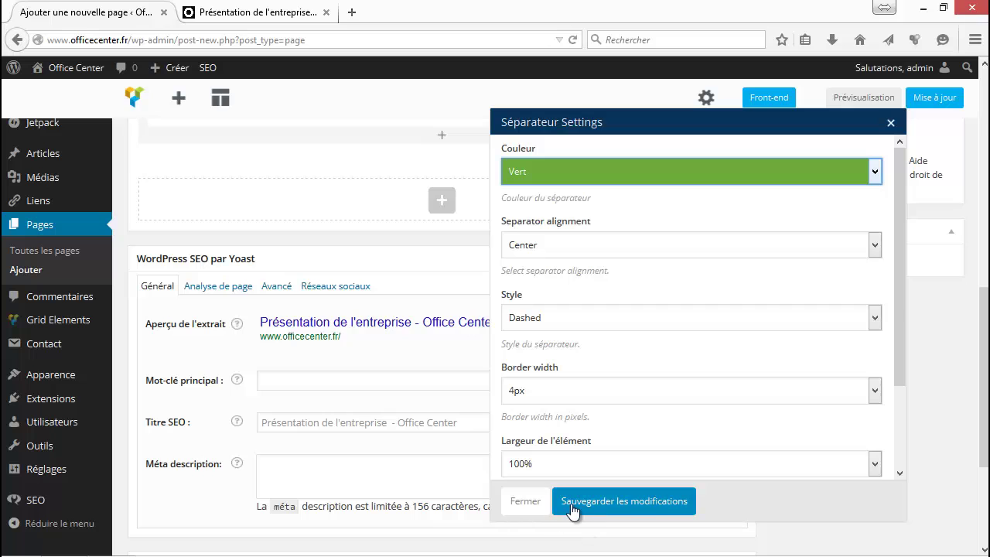
left_click(631, 512)
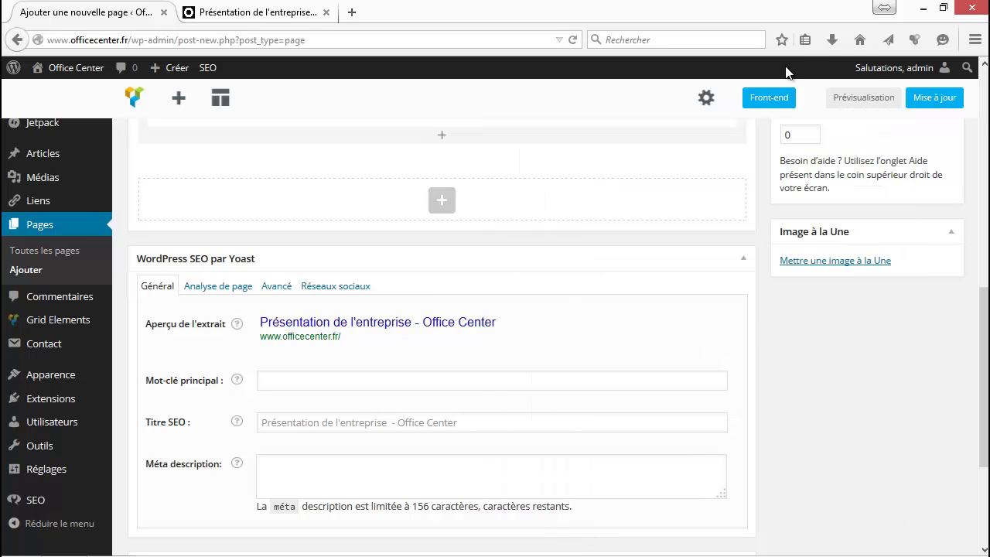
left_click(864, 98)
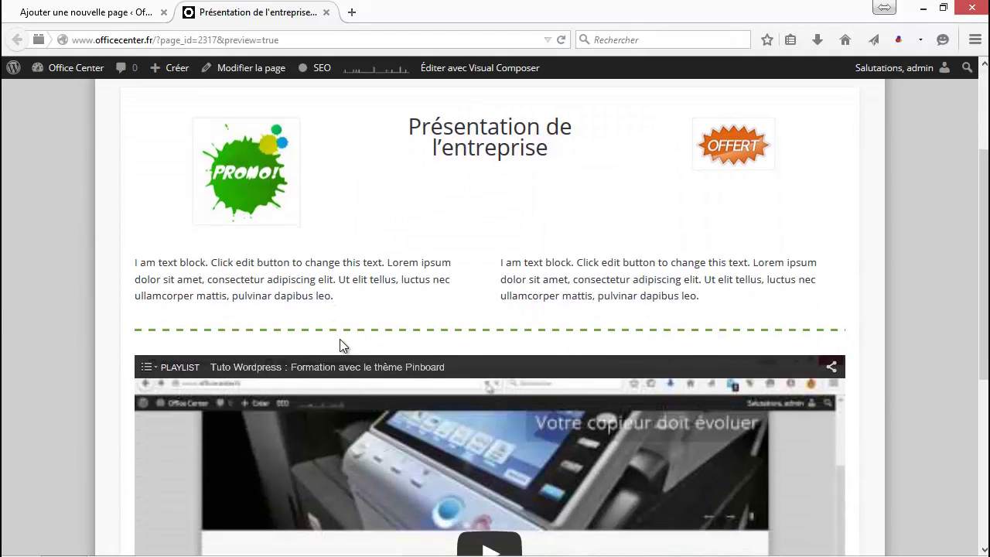
Back in the page editor, add a Séparateur avec texte element in a new row below the video and title it "Informations"
left_click(93, 12)
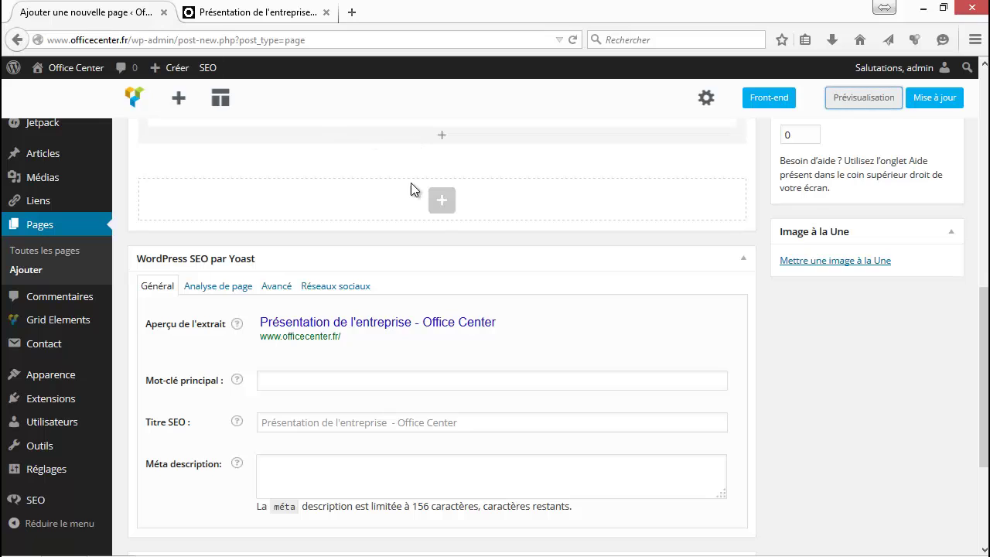
scroll(424, 332, "up", 2)
scroll(424, 341, "up", 2)
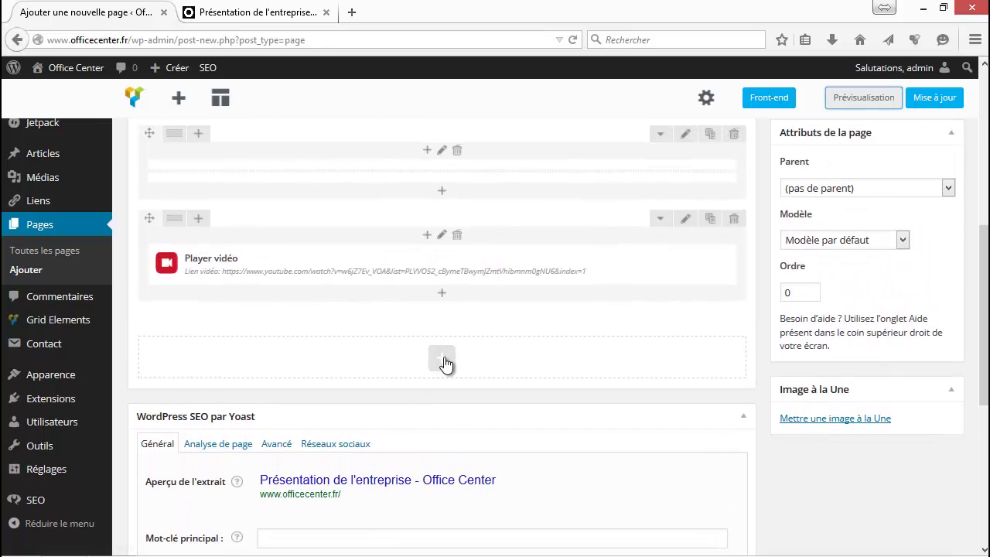
left_click(444, 359)
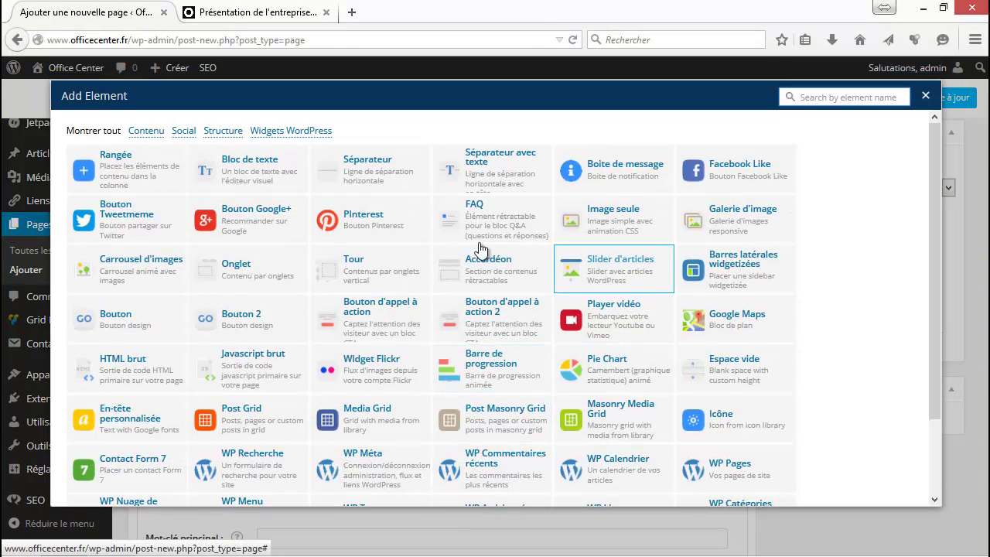
left_click(482, 159)
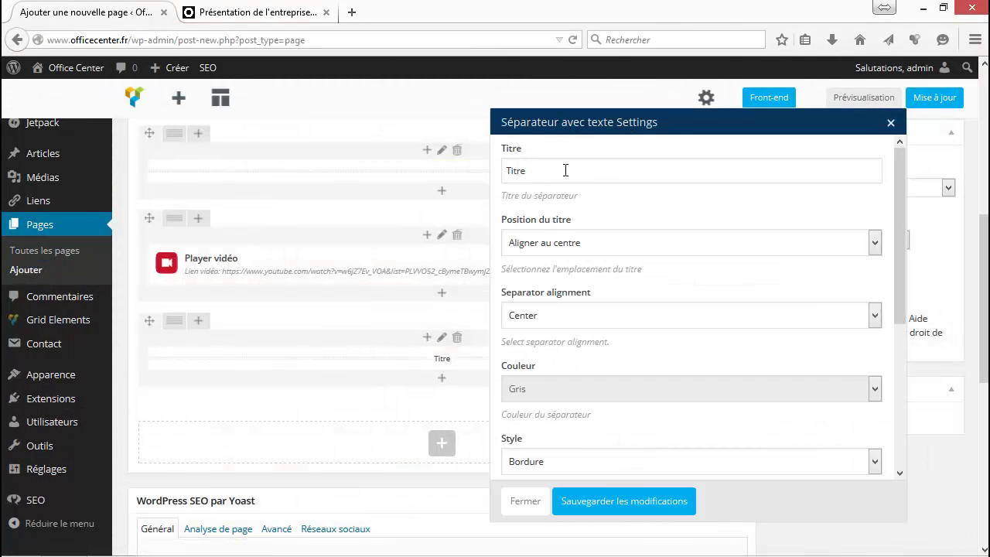
left_click_drag(552, 176, 383, 170)
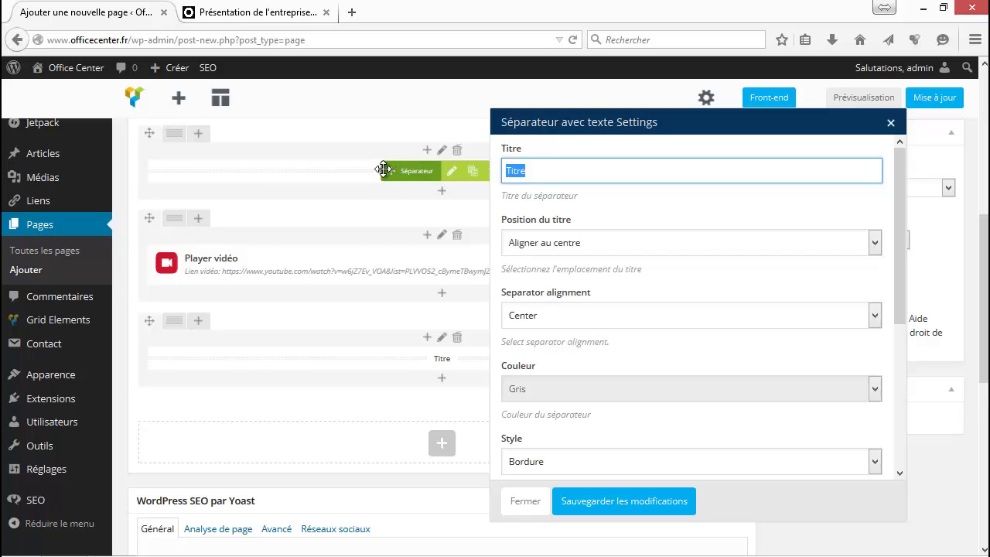
type("Informations")
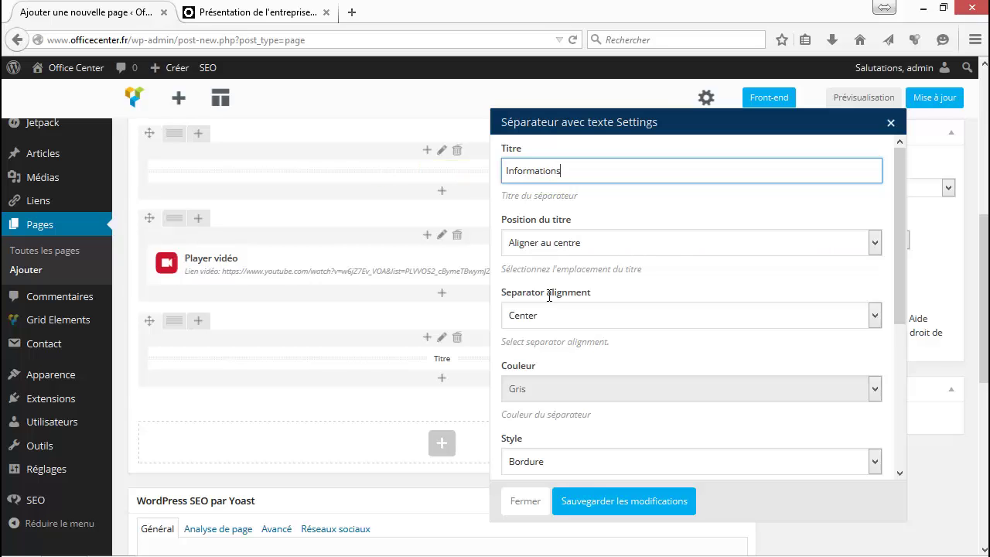
Save the text separator titled "Informations" and move it into the separator row above the video player
left_click(611, 501)
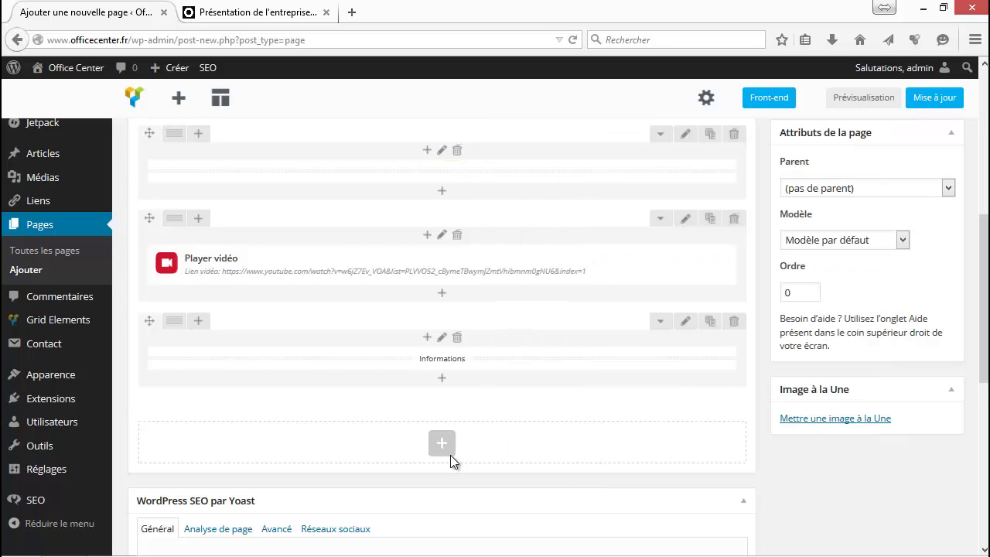
left_click_drag(340, 359, 363, 198)
Preview the page to check the placement of the Informations separator, and return to the page editor
left_click(893, 113)
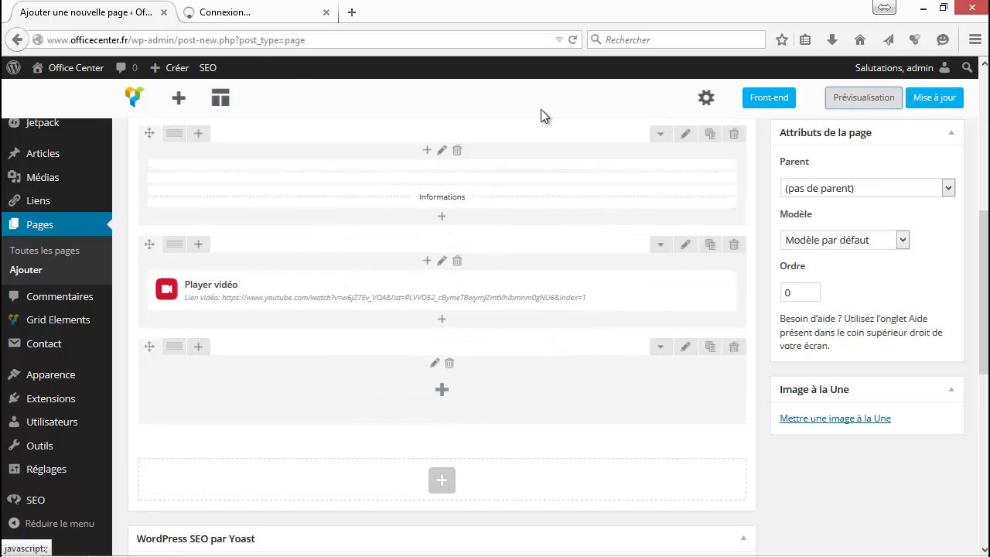
scroll(444, 353, "down", 2)
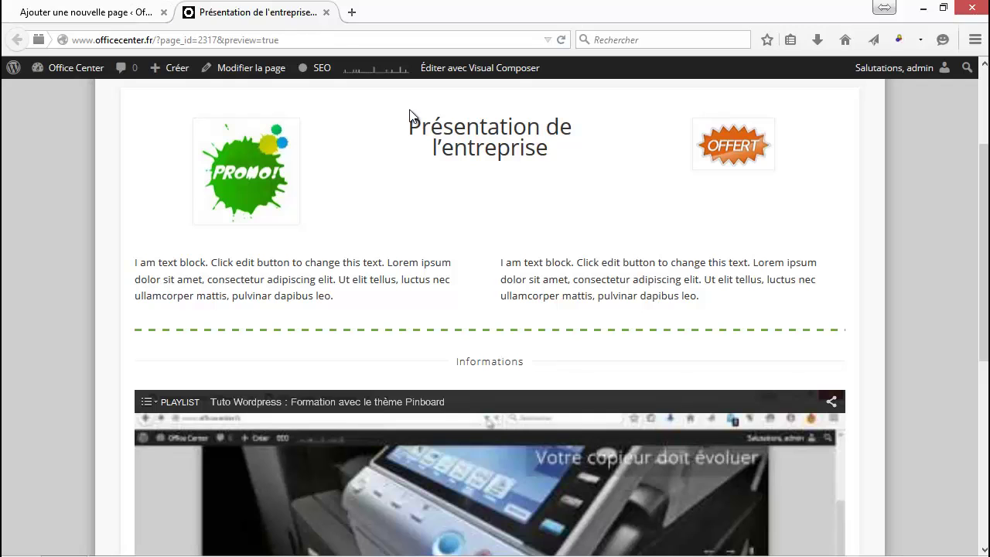
left_click(108, 15)
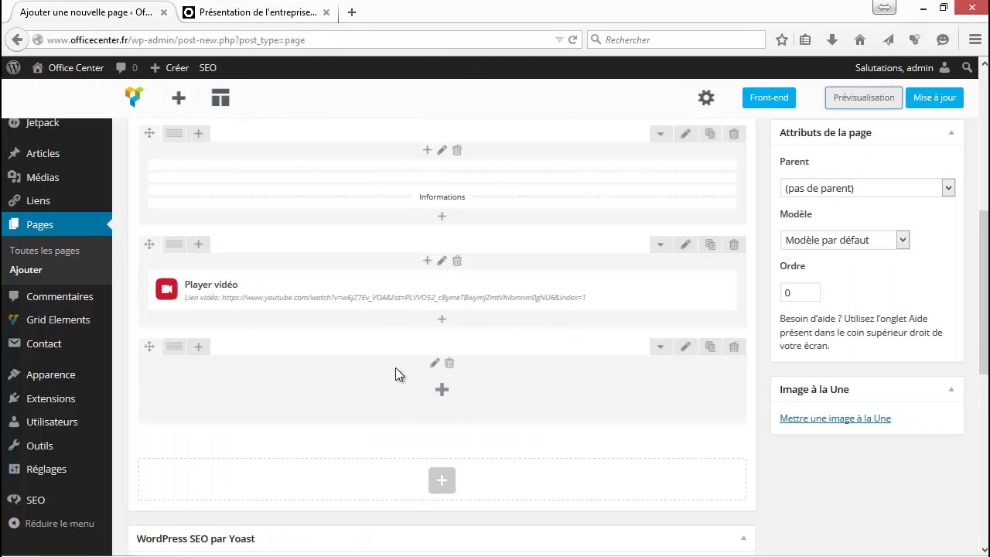
Add an image gallery to the empty row below the video, keeping the Fondu Flex Slider type and setting auto-rotation to 10 seconds
left_click(440, 388)
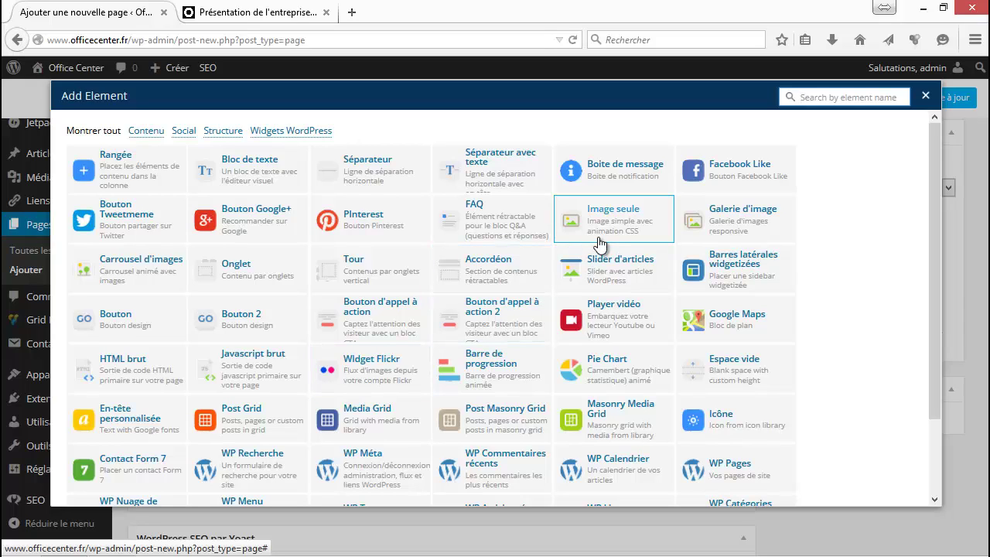
left_click(730, 213)
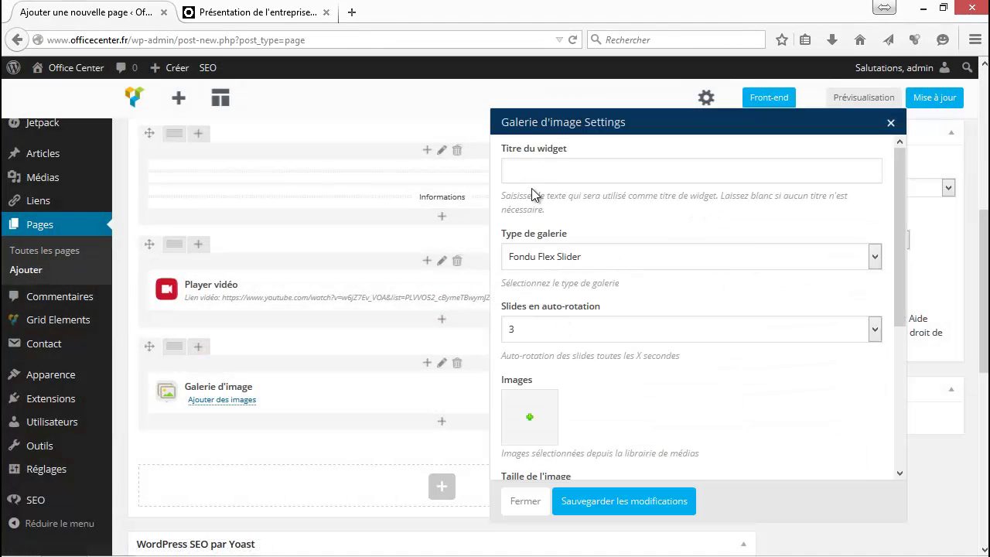
left_click(539, 263)
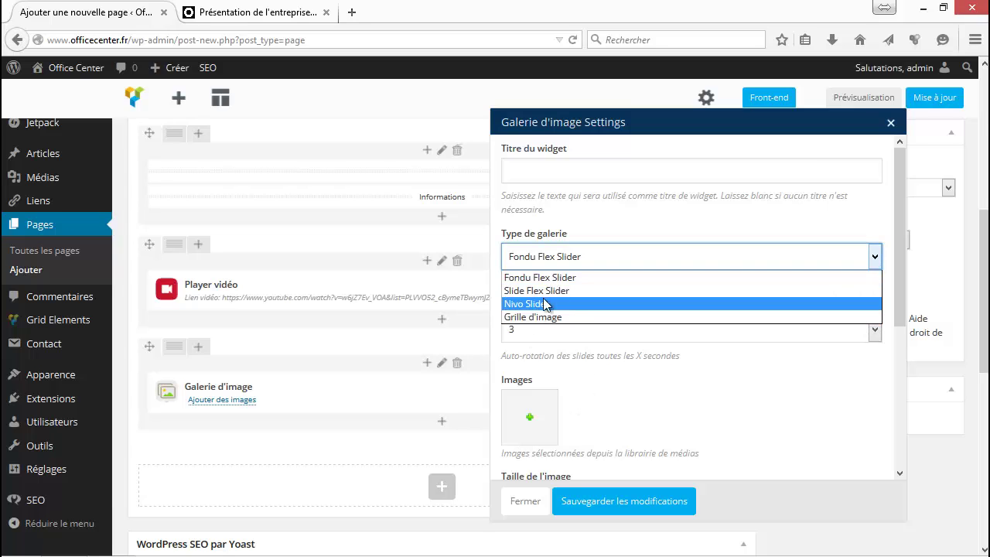
left_click(566, 262)
scroll(569, 265, "down", 1)
scroll(570, 265, "down", 2)
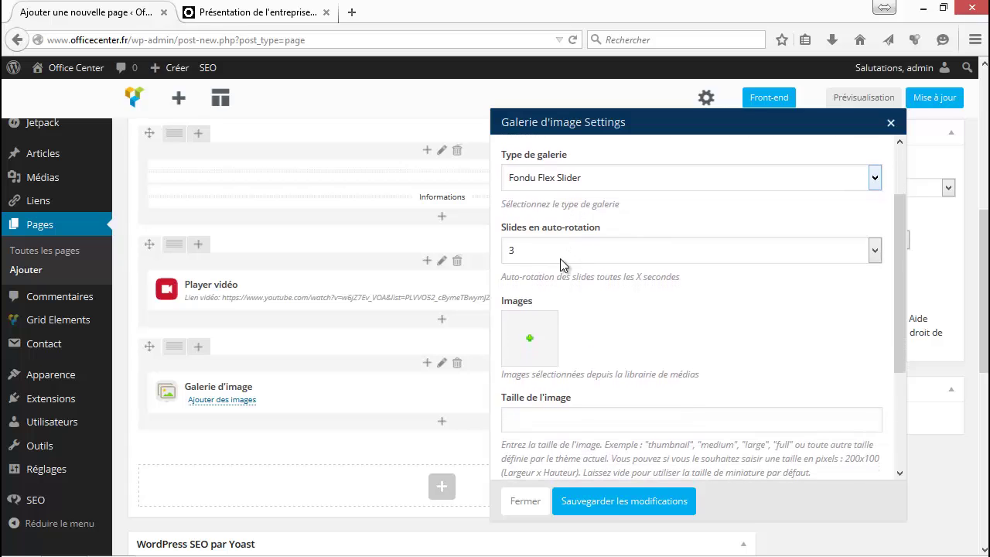
left_click(560, 257)
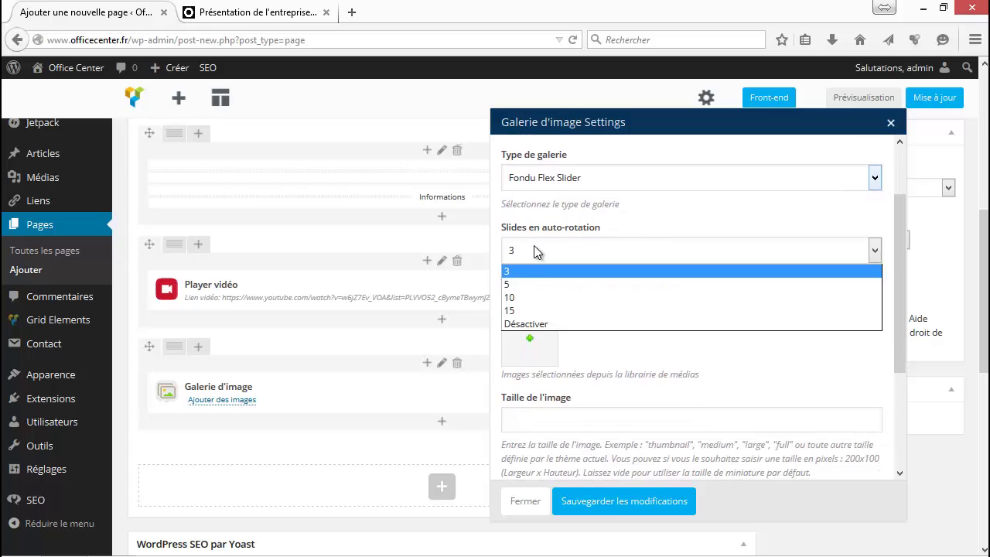
left_click(529, 297)
Add the Fujitsu, Develop, Casio and HP logos from the media library to the gallery
scroll(589, 239, "down", 3)
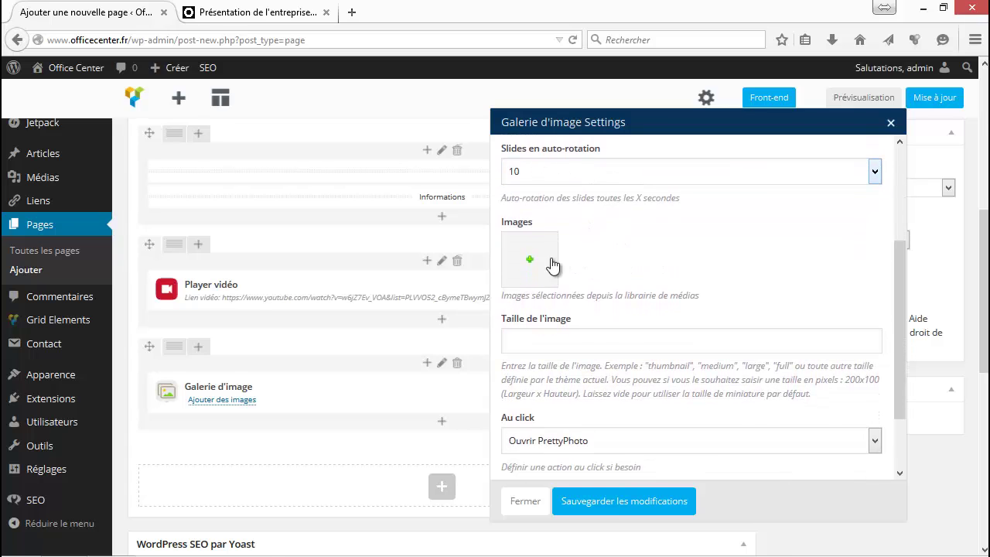
left_click(530, 264)
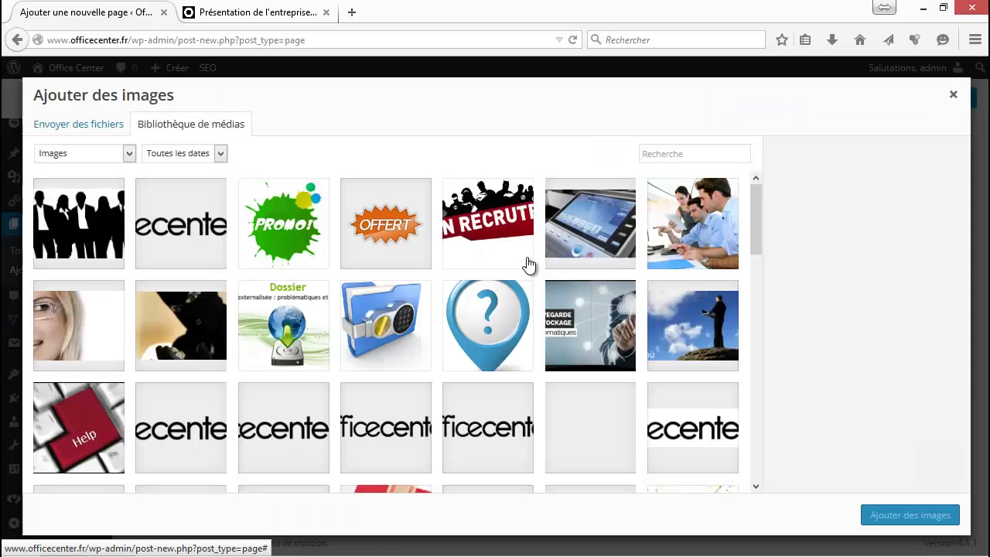
scroll(324, 344, "down", 8)
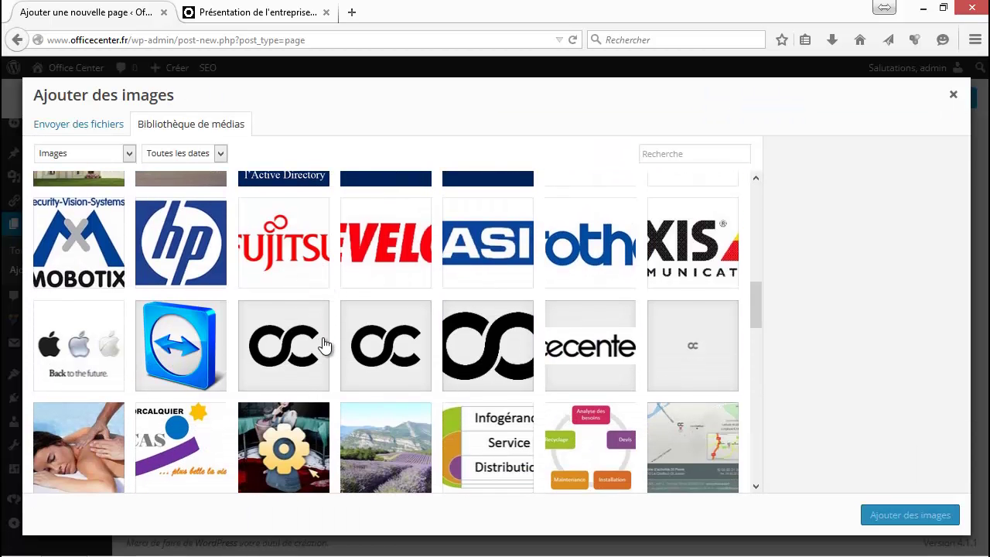
scroll(324, 345, "up", 1)
left_click(283, 280)
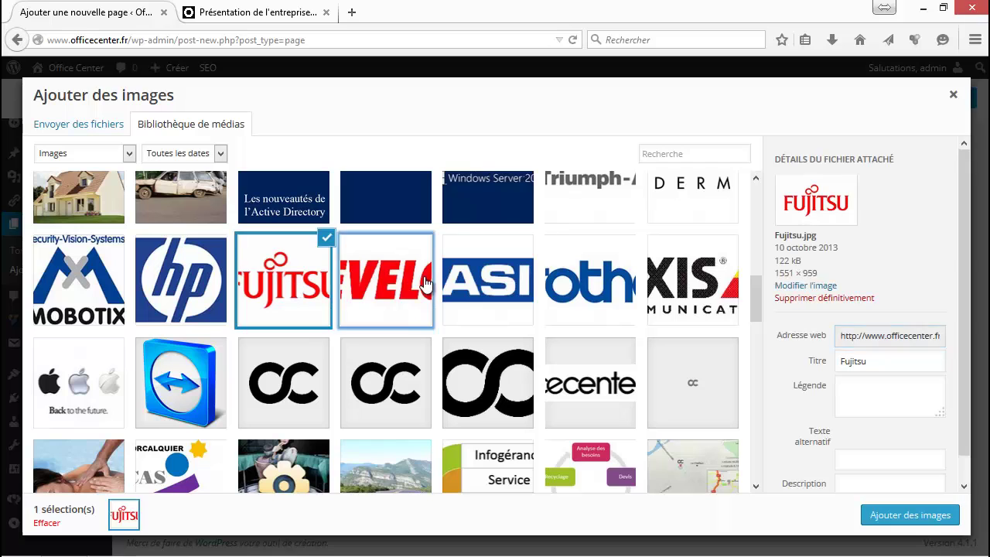
left_click(385, 280)
left_click(487, 280)
left_click(181, 280)
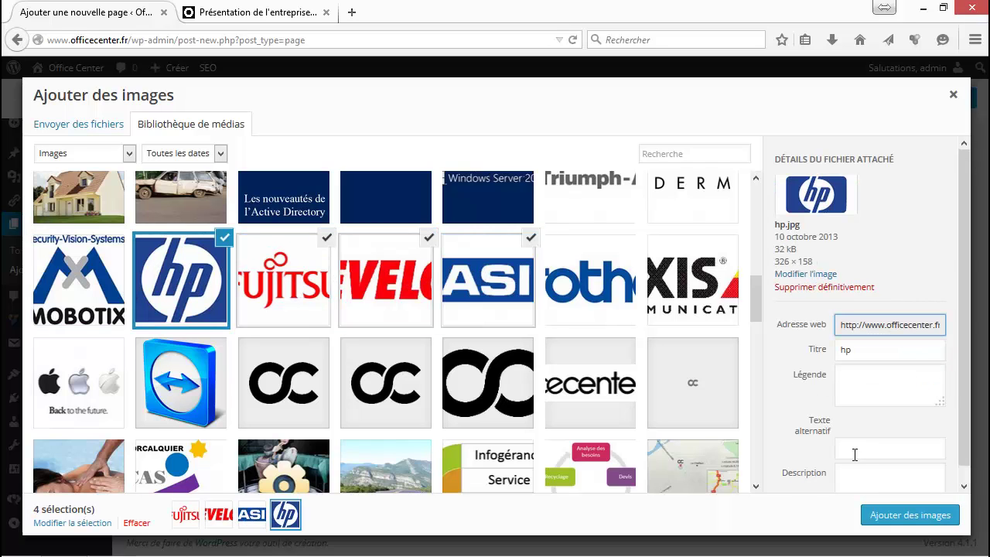
left_click(901, 505)
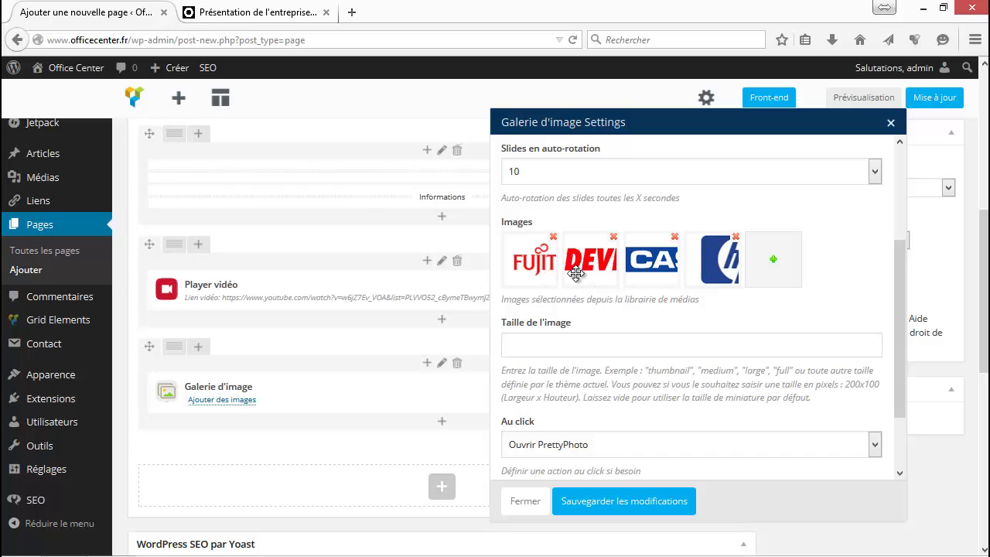
Move the Casio logo to the front of the gallery images and set the image size to 200x150
left_click_drag(661, 264, 575, 247)
scroll(587, 286, "down", 2)
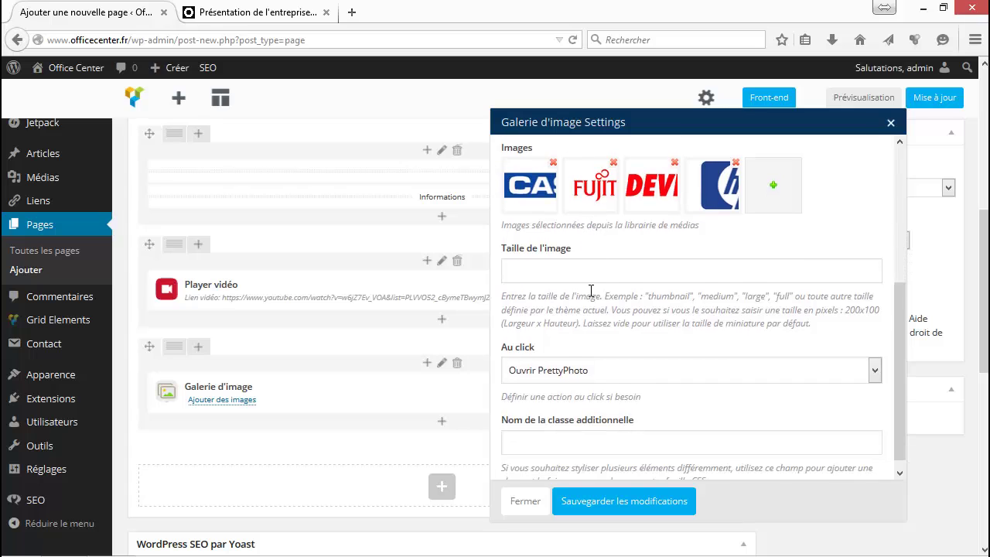
left_click(582, 260)
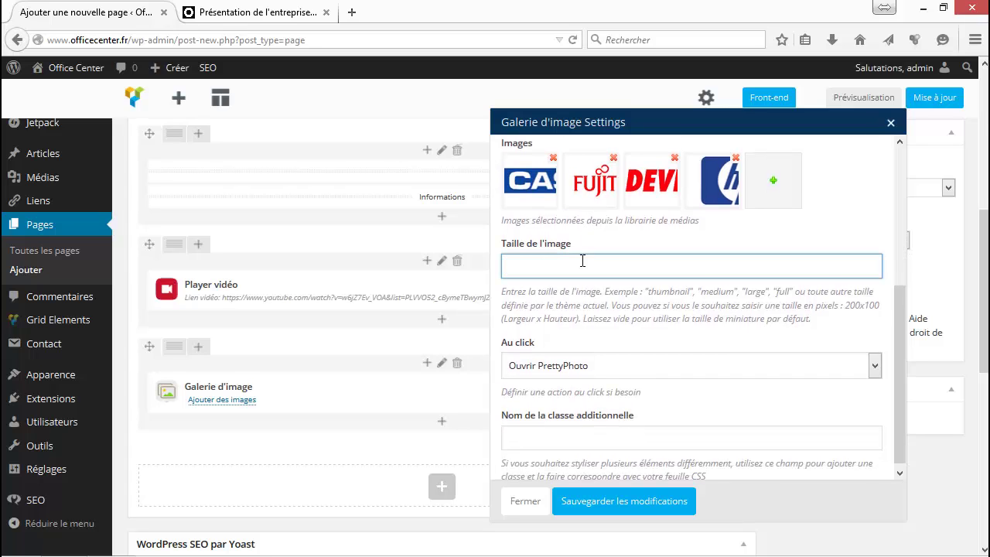
scroll(583, 260, "up", 2)
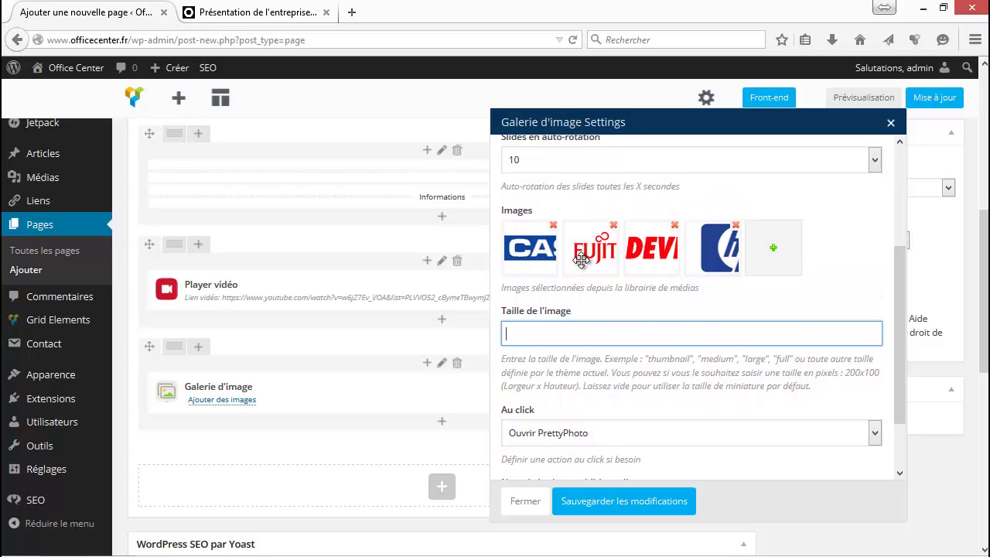
scroll(582, 261, "down", 2)
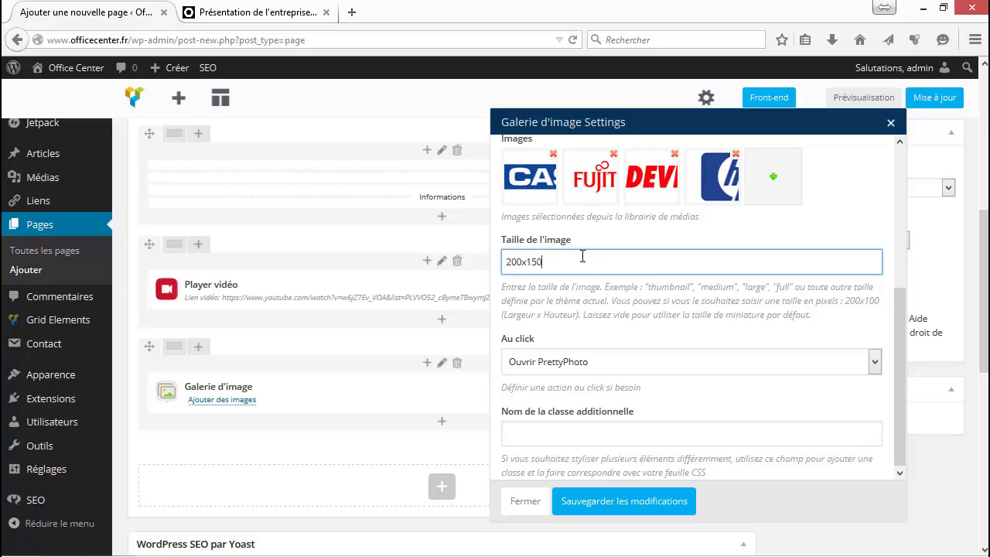
Try the "Ouvrir le lien customisé" click action for the gallery and set it back to "Ouvrir PrettyPhoto"
scroll(570, 272, "down", 5)
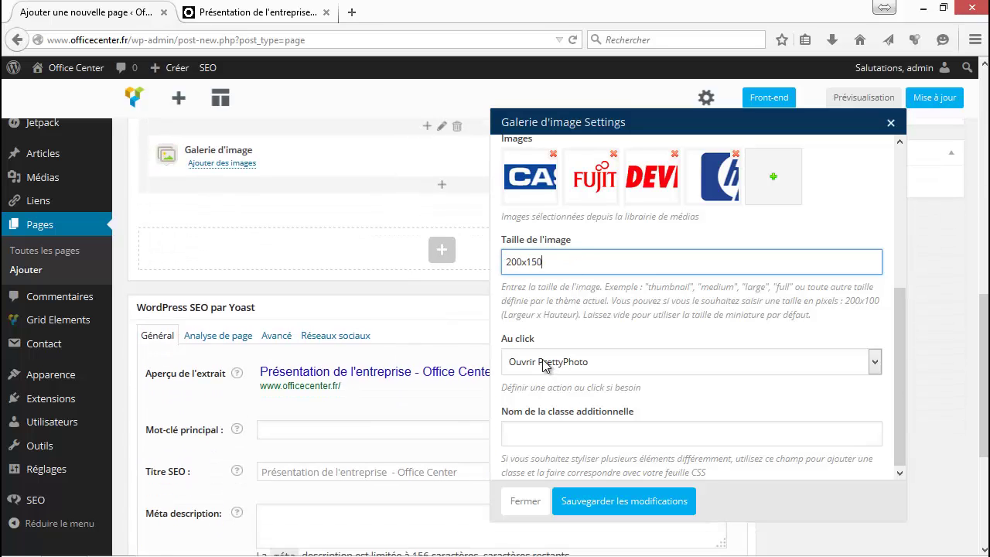
left_click(544, 362)
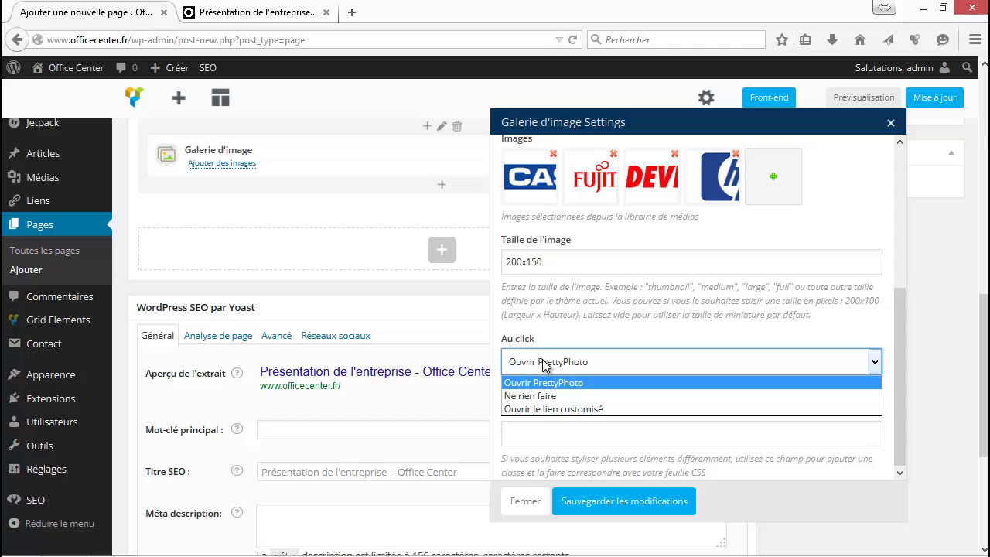
left_click(547, 409)
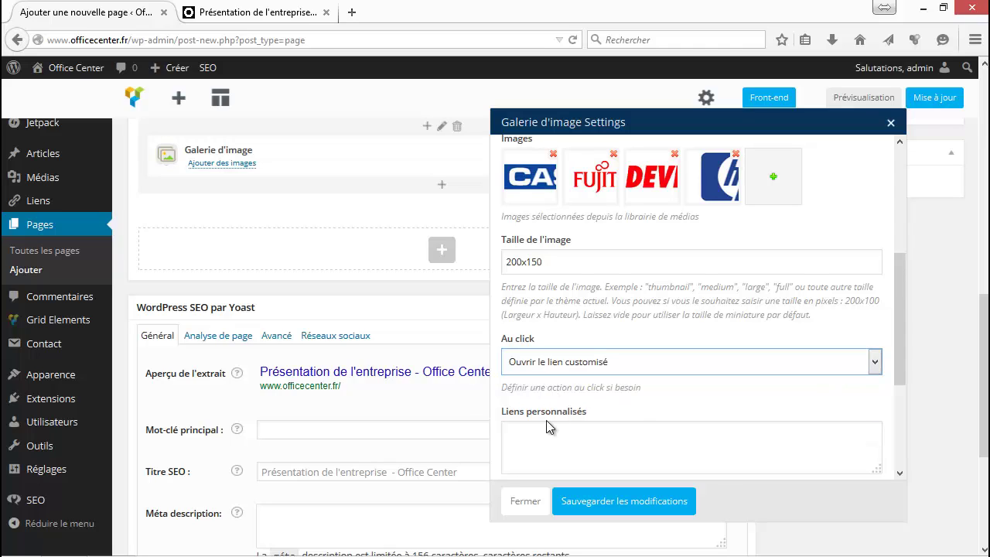
scroll(553, 425, "down", 1)
left_click(565, 398)
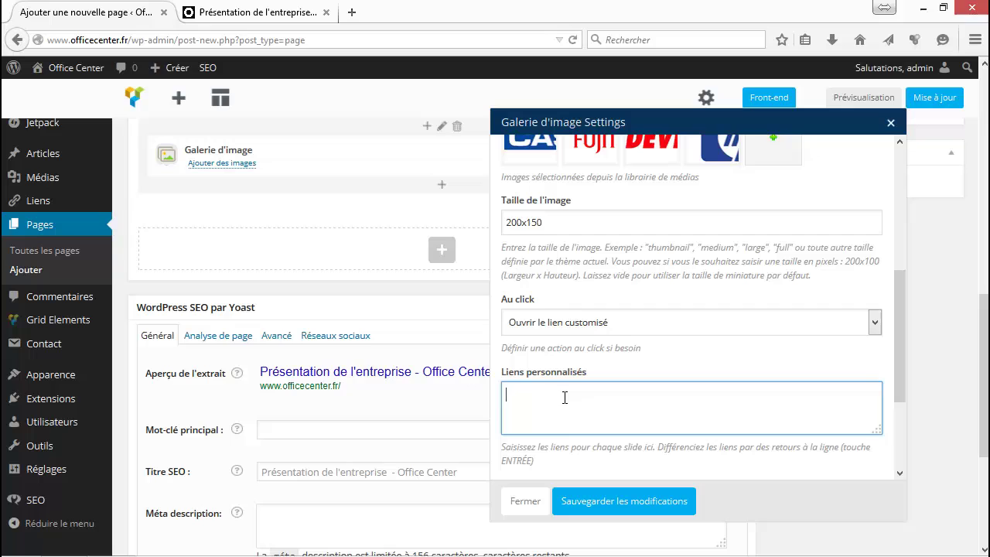
left_click(551, 320)
left_click(554, 342)
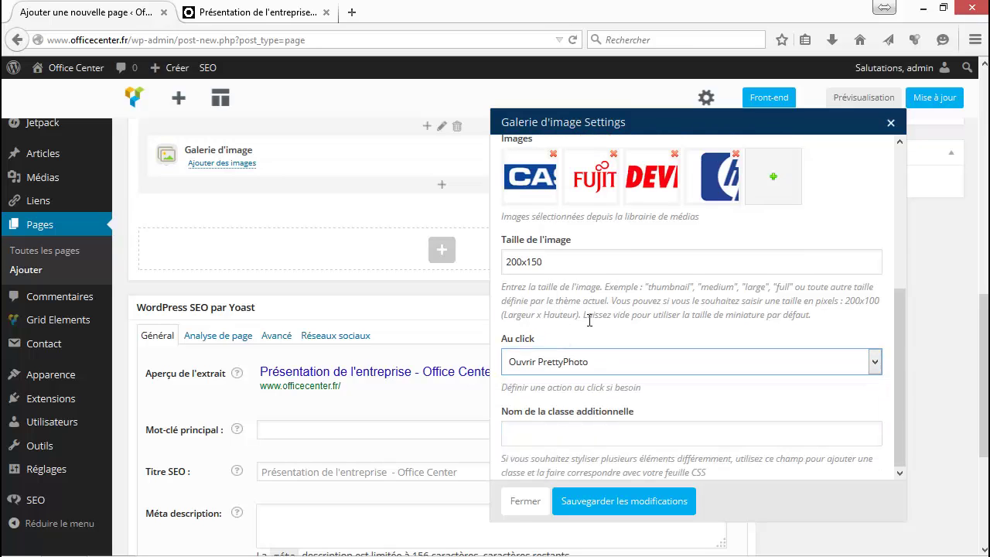
Save the image gallery settings
scroll(557, 333, "down", 3)
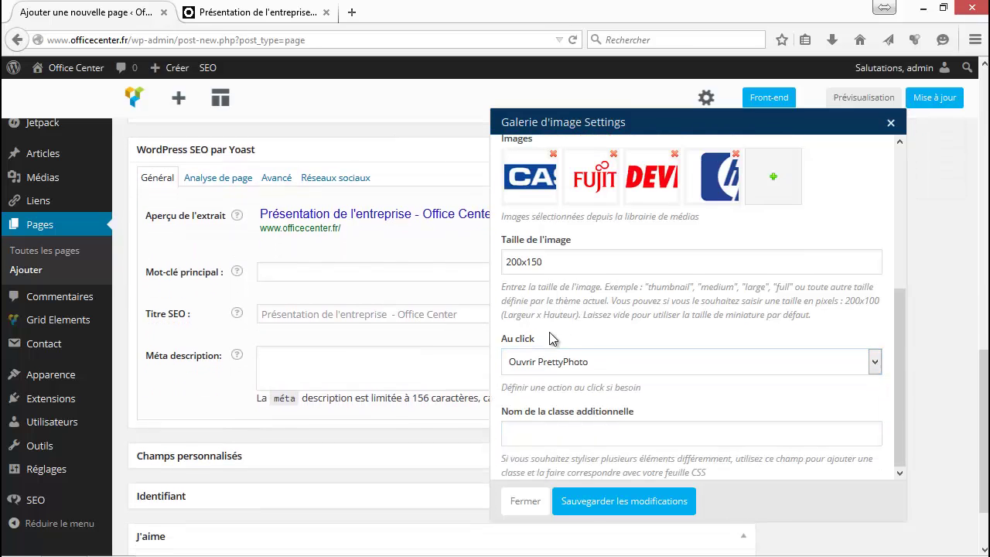
left_click(592, 502)
scroll(735, 275, "up", 5)
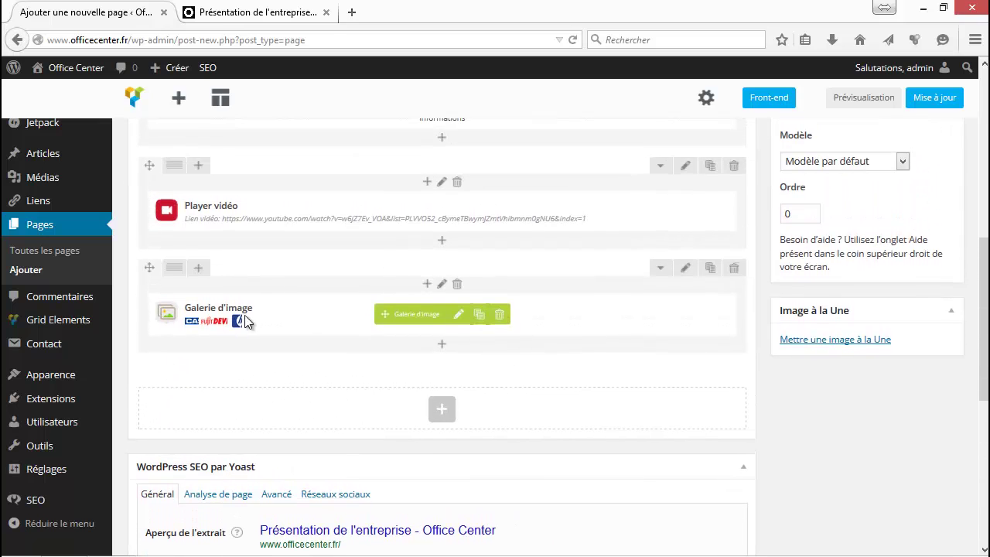
Split the video player row into two equal columns and move the image gallery into the empty column beside the video
scroll(355, 300, "up", 2)
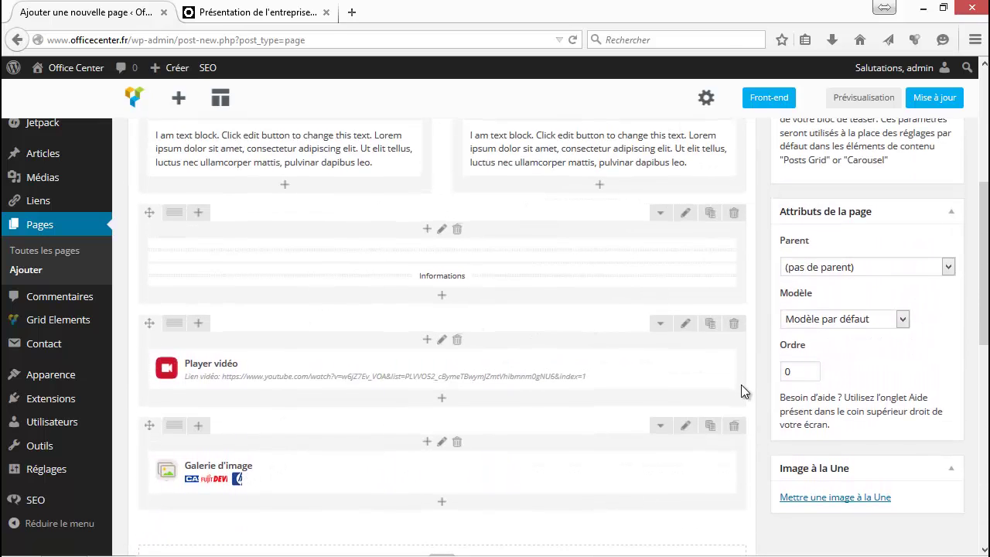
scroll(480, 314, "down", 1)
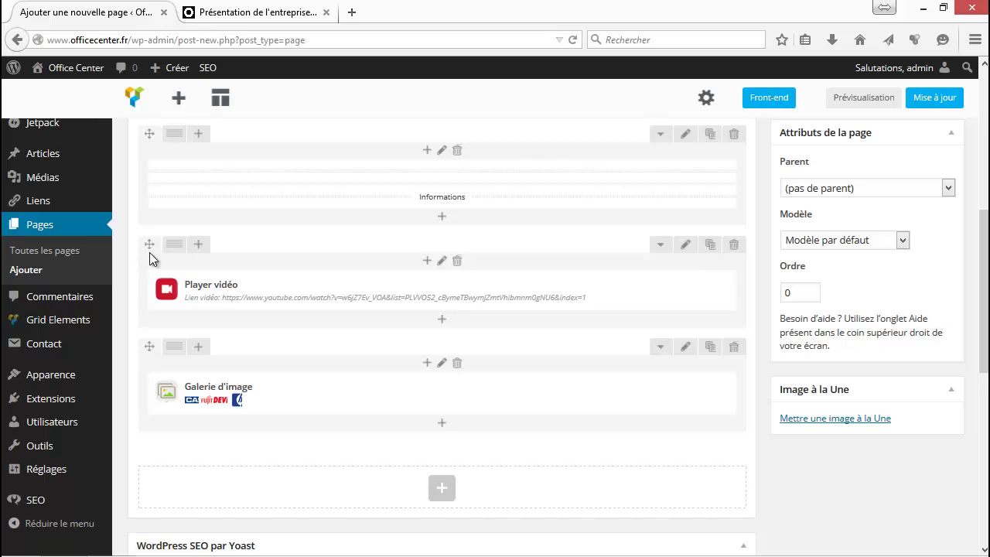
left_click(199, 244)
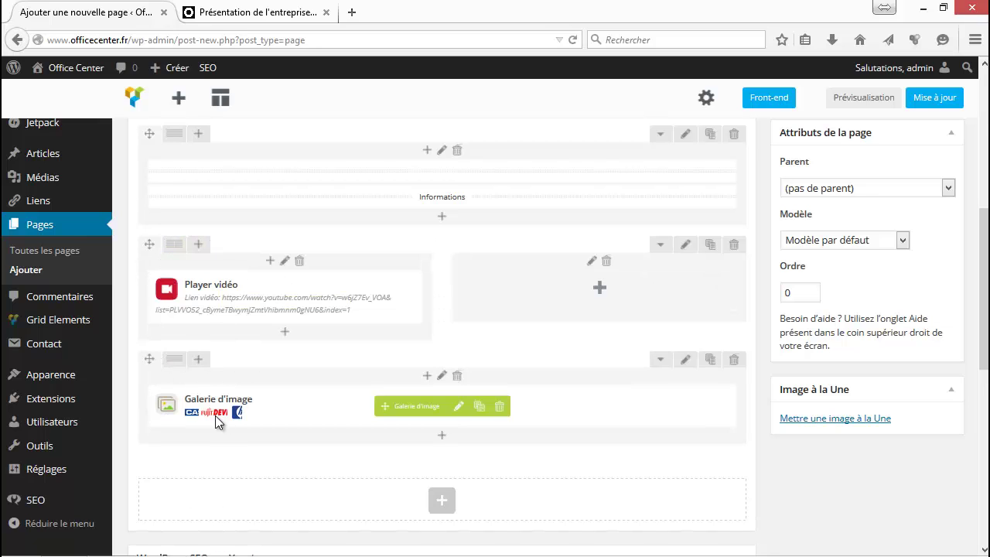
left_click_drag(232, 411, 583, 294)
Preview the page and browse through the gallery slides to check the two-column layout beside the video
left_click(885, 105)
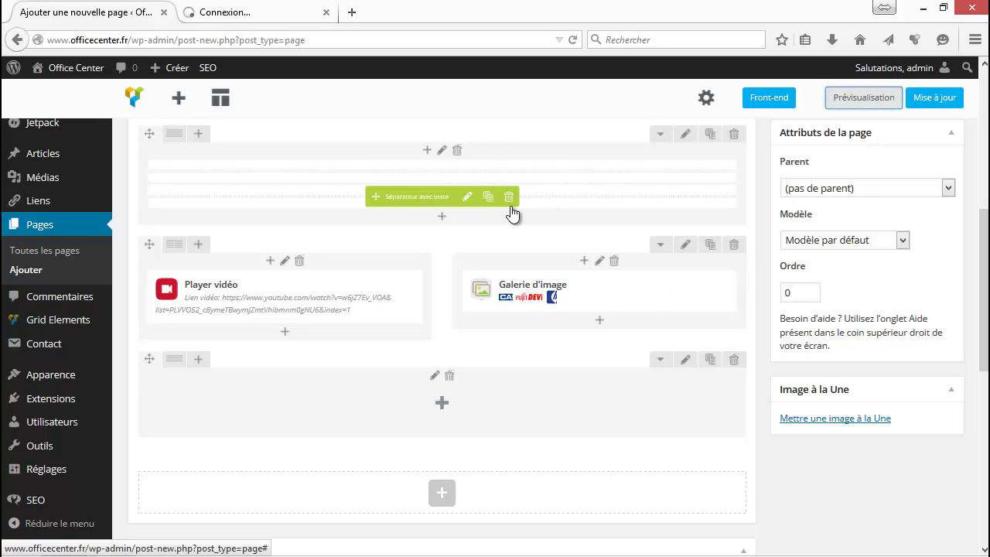
left_click(237, 19)
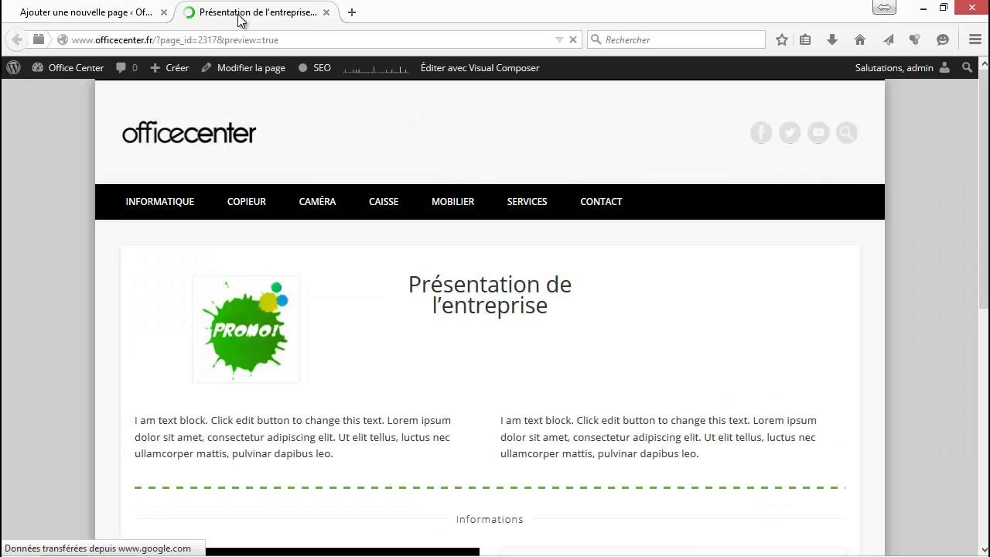
scroll(668, 239, "down", 5)
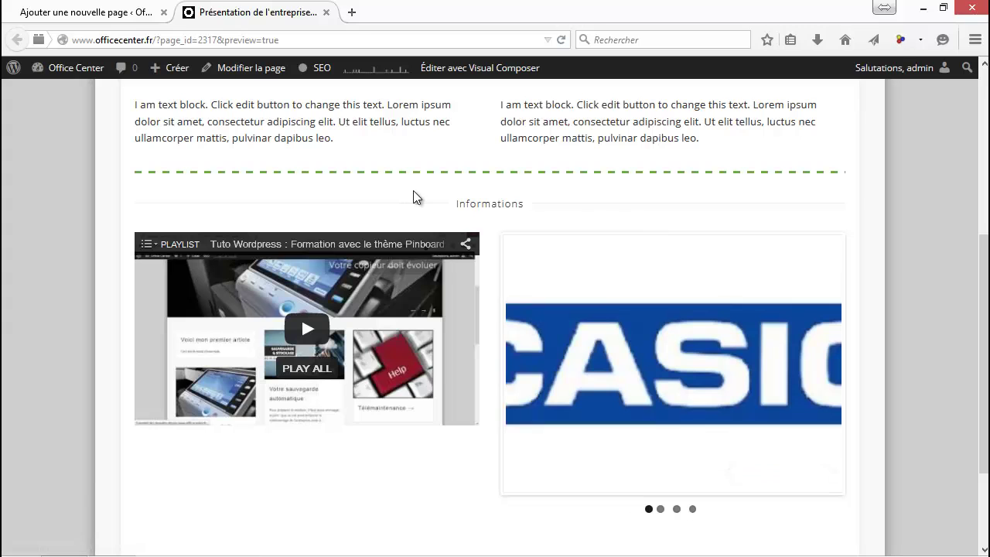
scroll(414, 186, "down", 2)
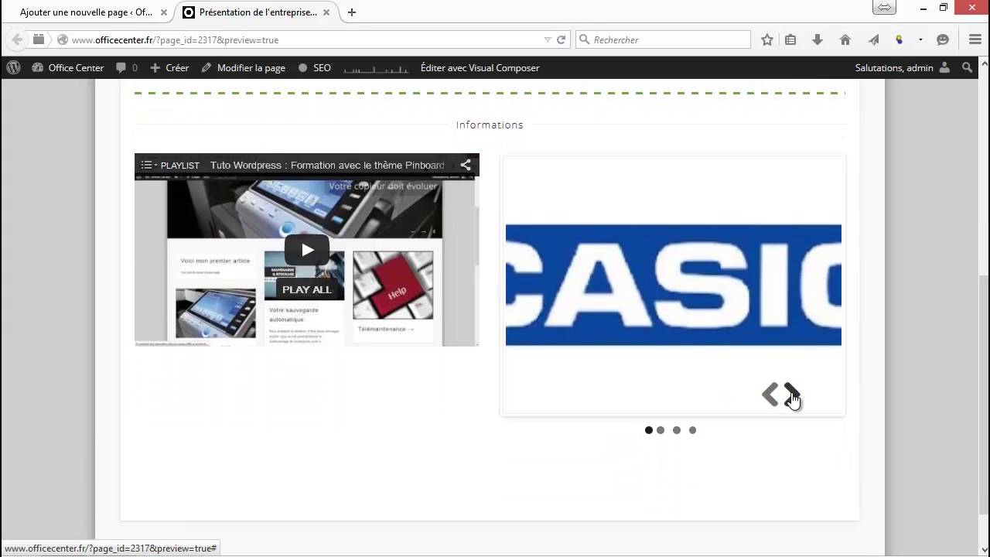
left_click(790, 396)
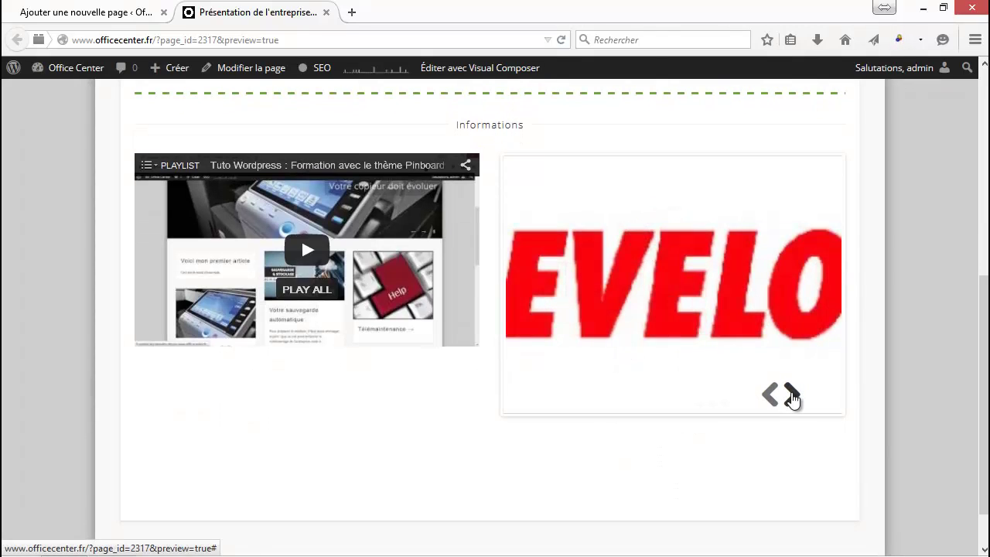
left_click(791, 396)
left_click(790, 396)
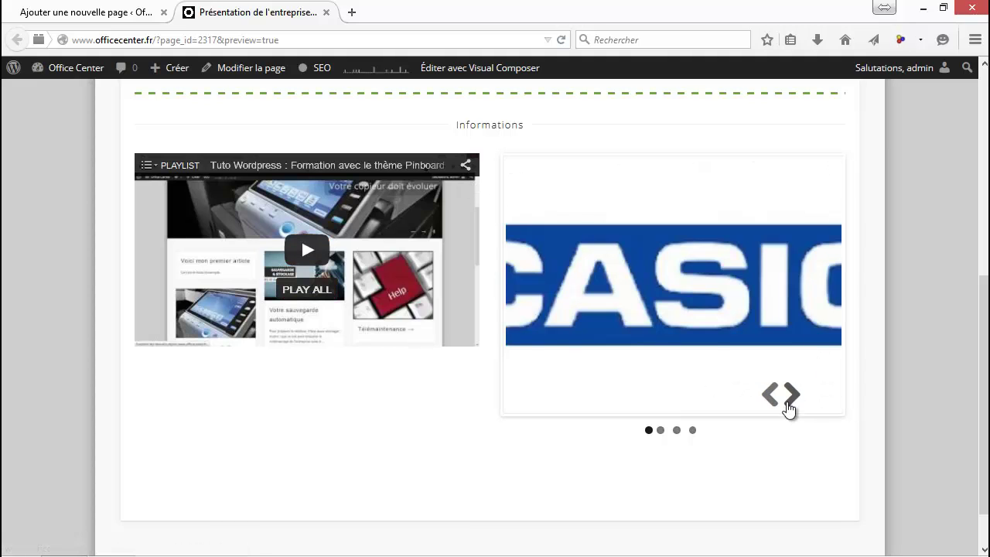
Page through the logo gallery slides in the preview, then open and close the enlarged HP logo
left_click(790, 396)
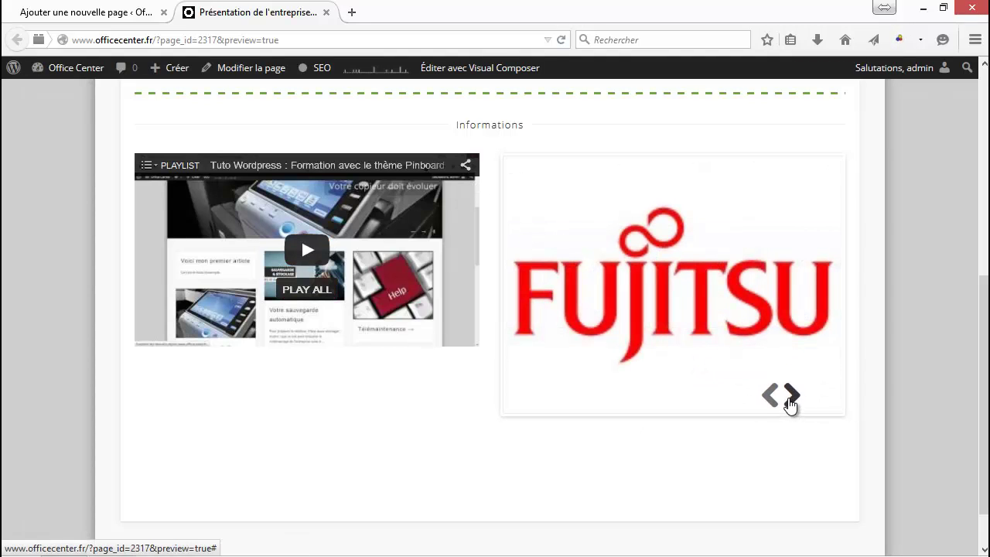
left_click(790, 397)
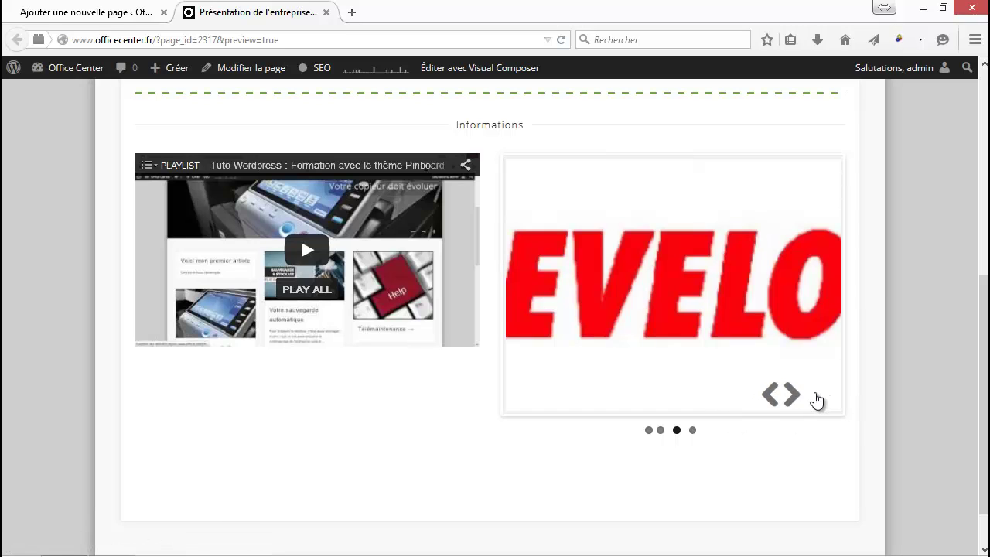
left_click(791, 397)
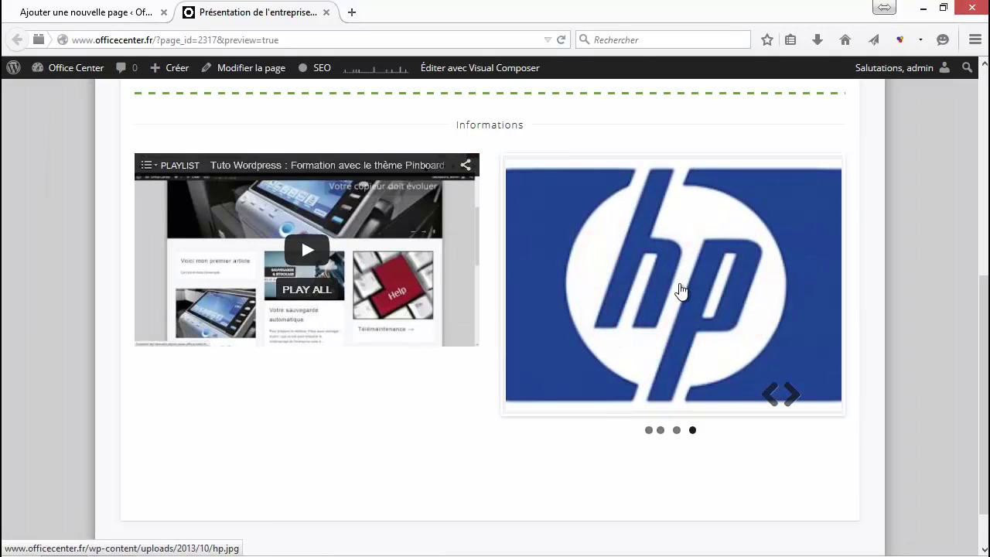
left_click(680, 286)
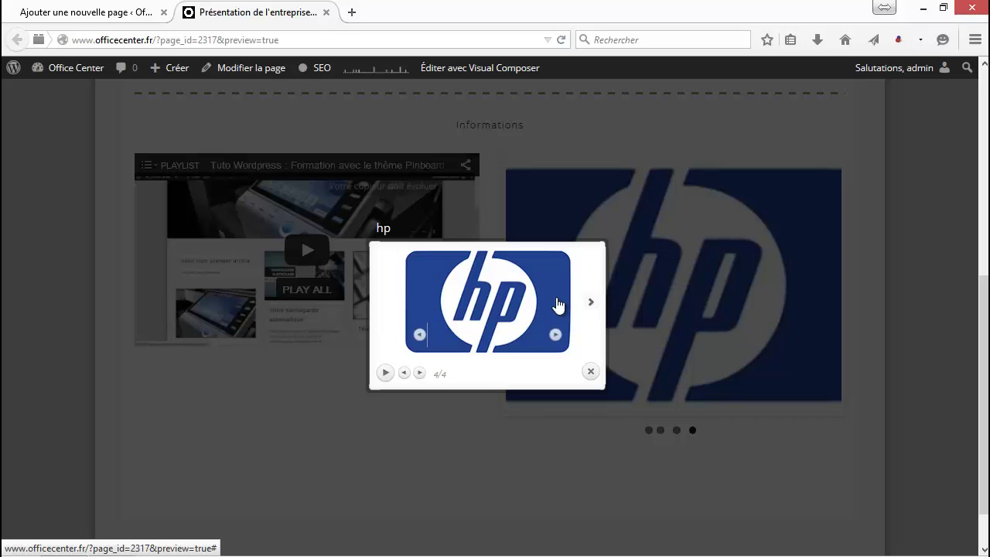
left_click(589, 374)
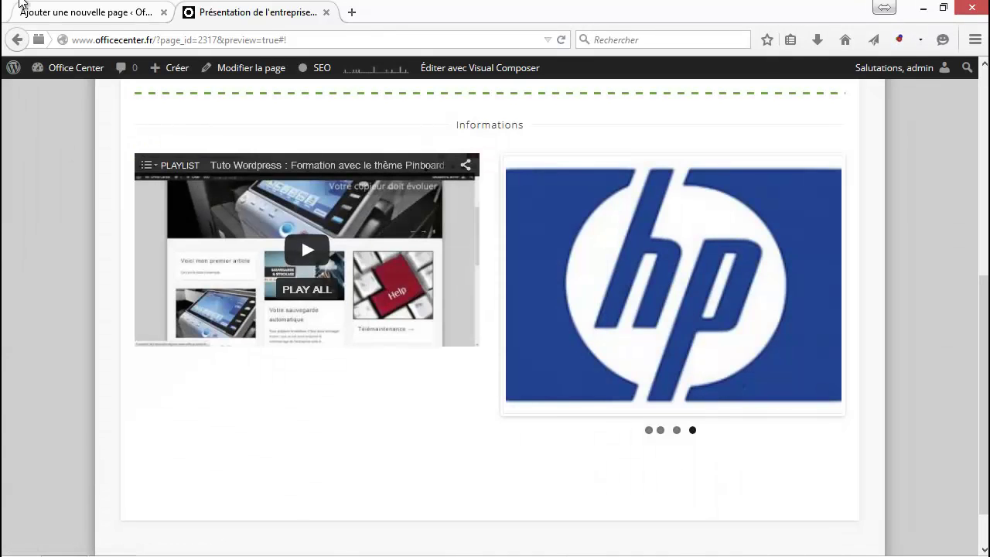
Back in the page editor, replace the image gallery beside the video with a "Carrousel d'images" element
left_click(72, 15)
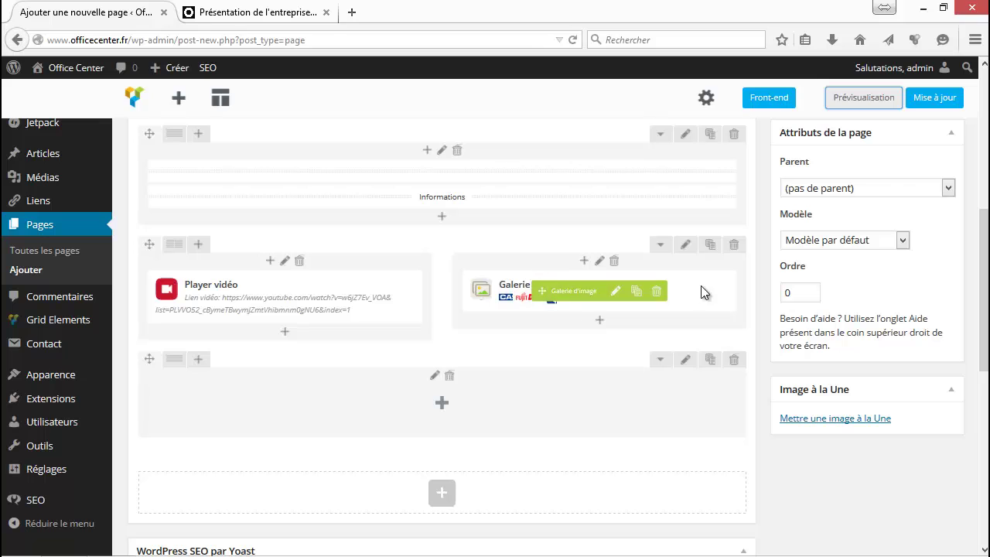
left_click(657, 291)
left_click(536, 277)
left_click(596, 286)
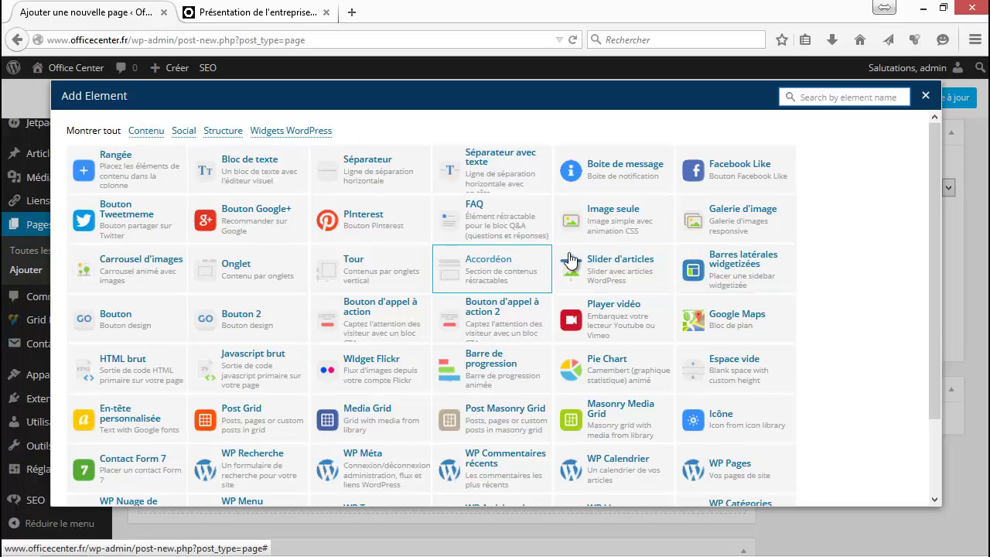
left_click(106, 267)
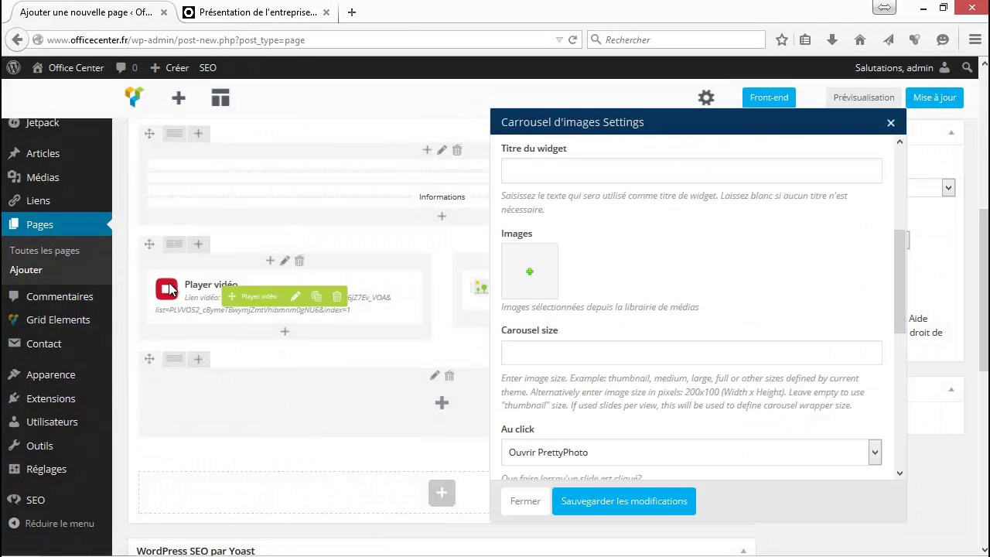
Add the Mobotix, HP, Develop, Casio, Fujitsu, Brother and Axis logos from the media library to the carousel
left_click(529, 279)
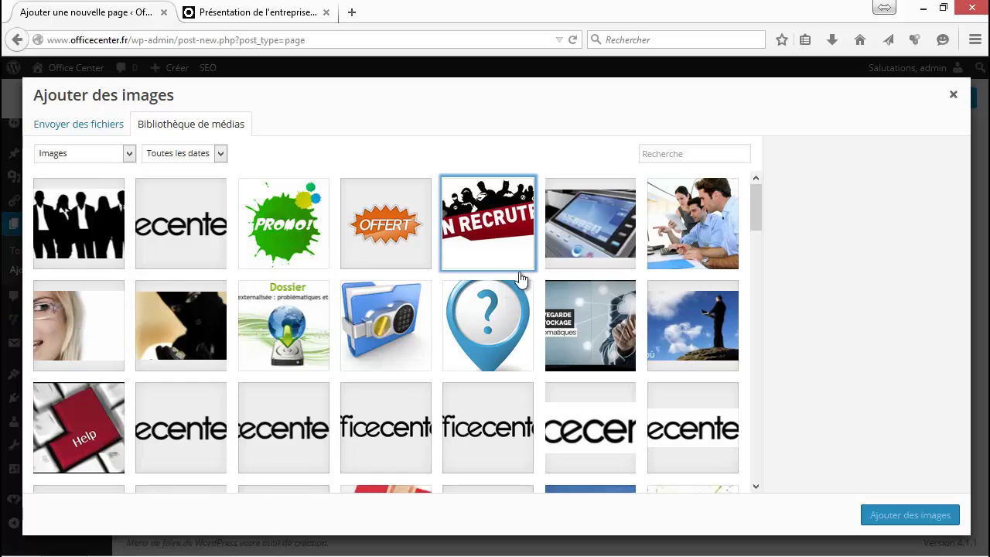
scroll(495, 386, "down", 7)
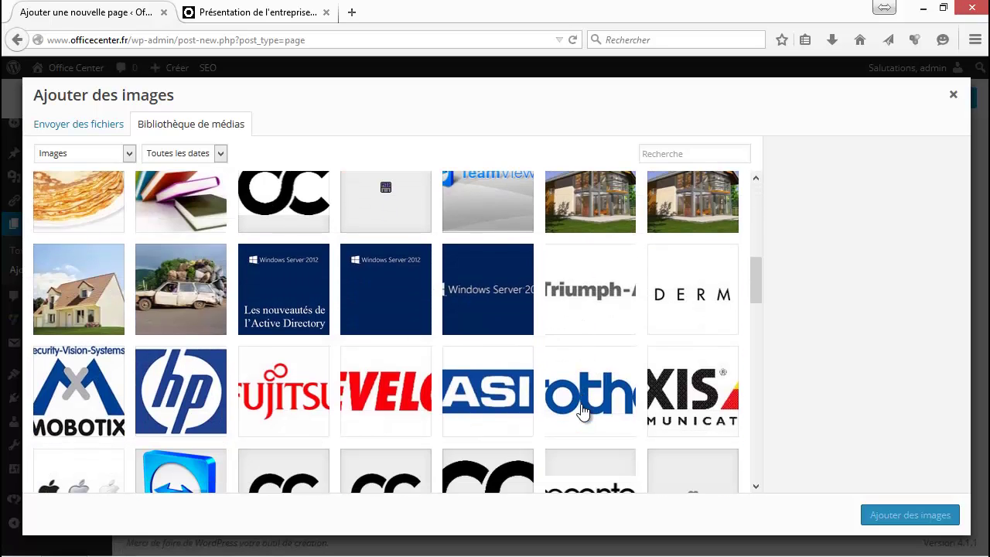
scroll(541, 406, "up", 2)
left_click(78, 354)
left_click(181, 354)
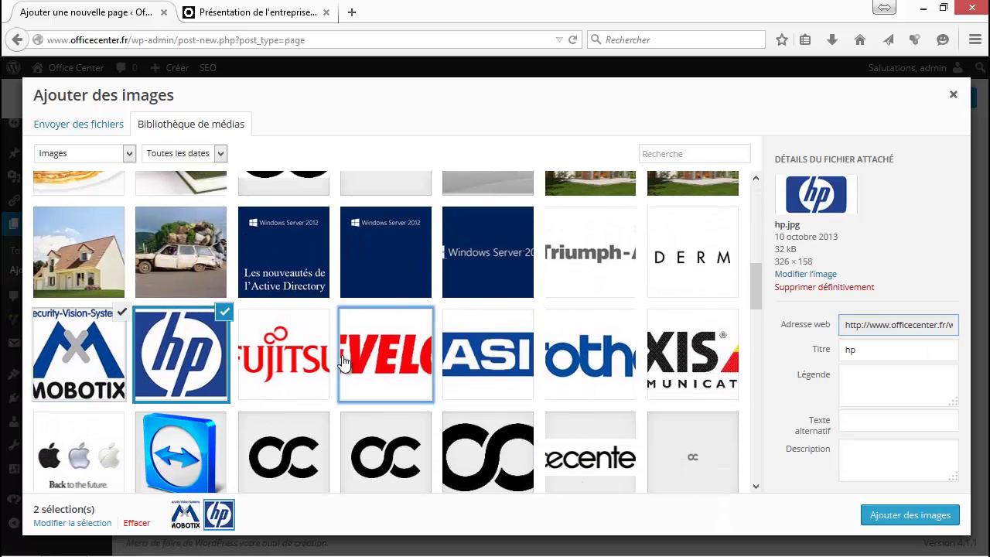
left_click(385, 355)
left_click(455, 350)
left_click(284, 363)
left_click(595, 357)
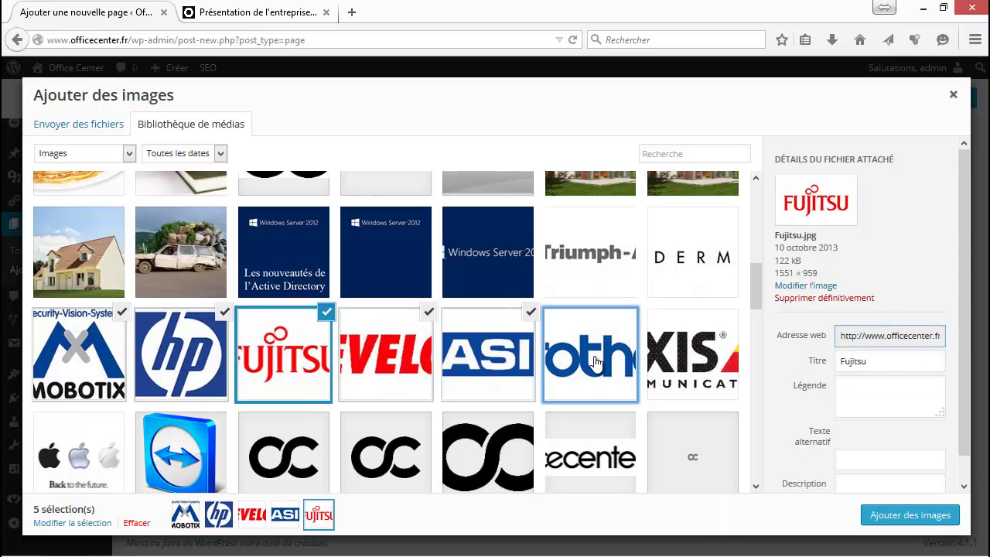
left_click(712, 375)
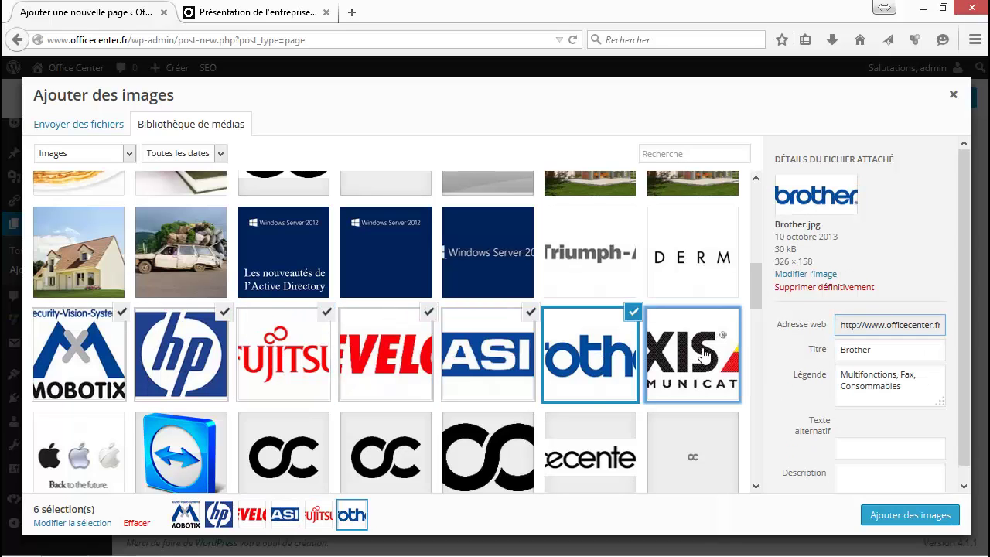
left_click(888, 515)
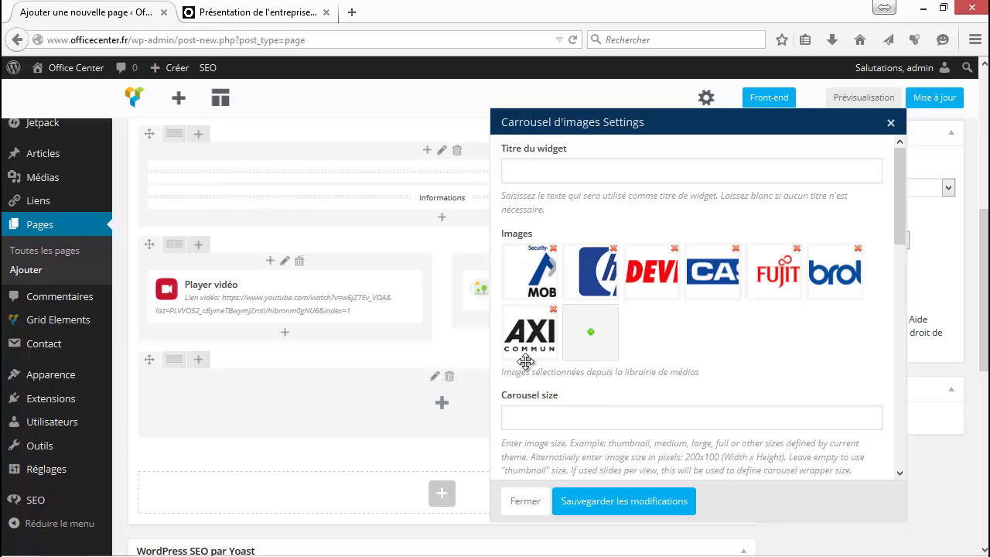
Set the carousel size to 200x180 and the slideshow speed to 1000 ms
scroll(634, 360, "down", 2)
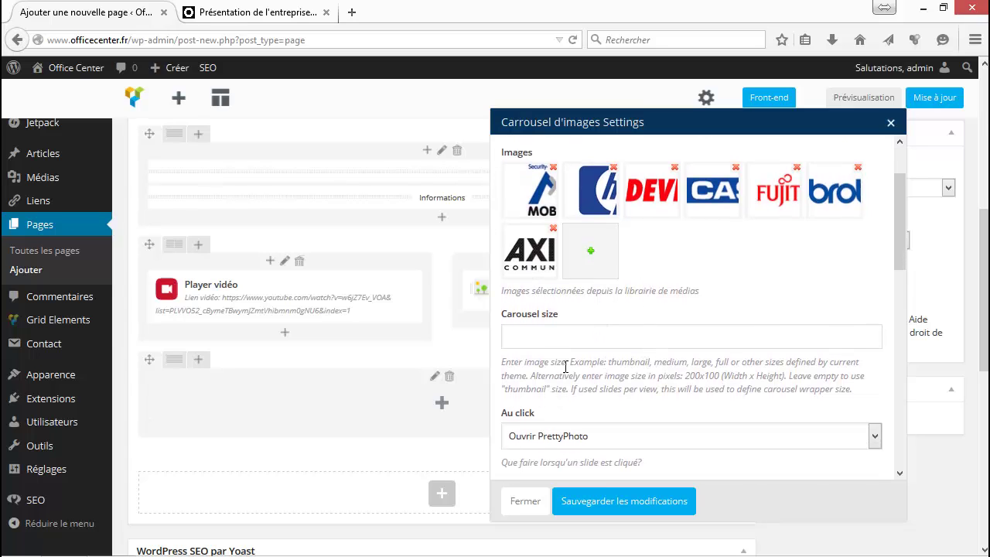
scroll(565, 367, "down", 2)
left_click(551, 259)
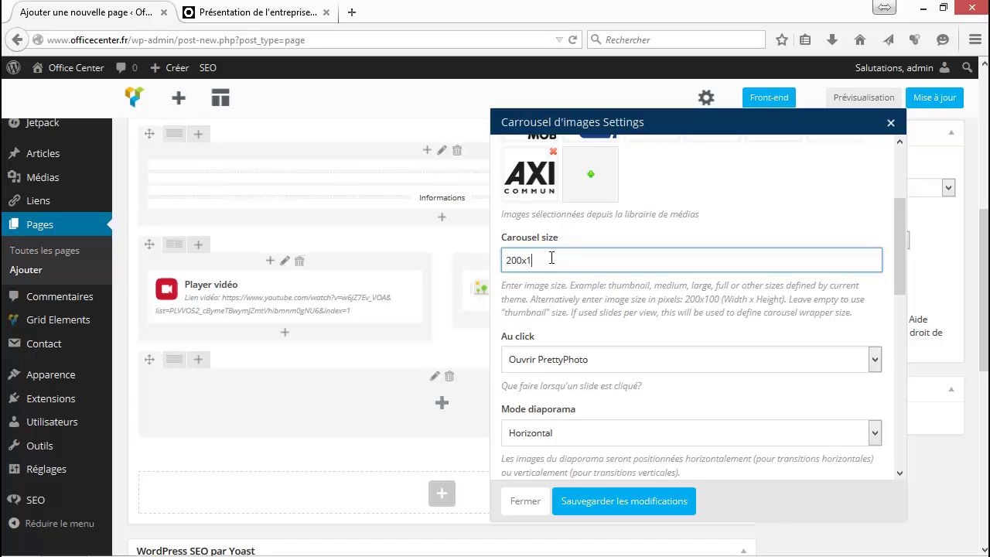
scroll(647, 277, "down", 3)
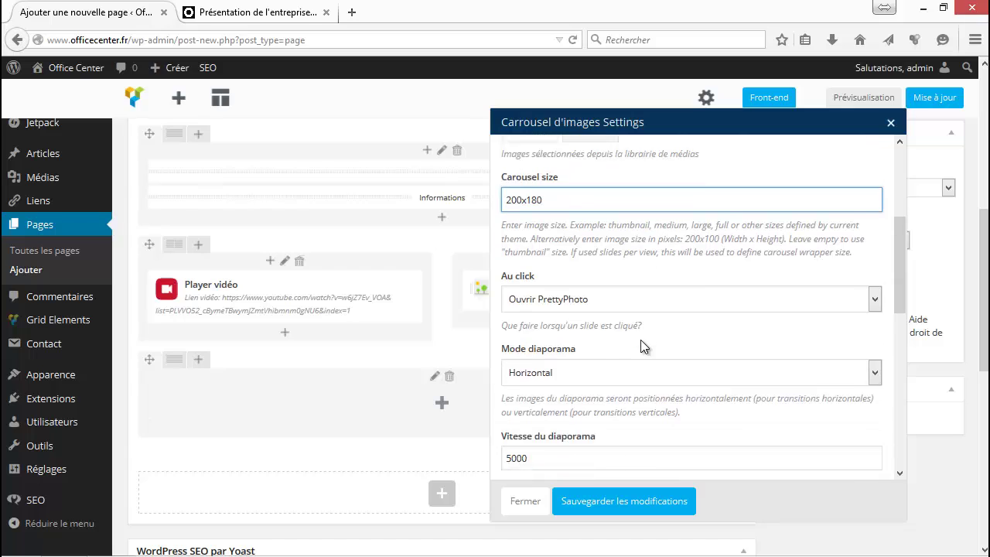
scroll(569, 328, "down", 3)
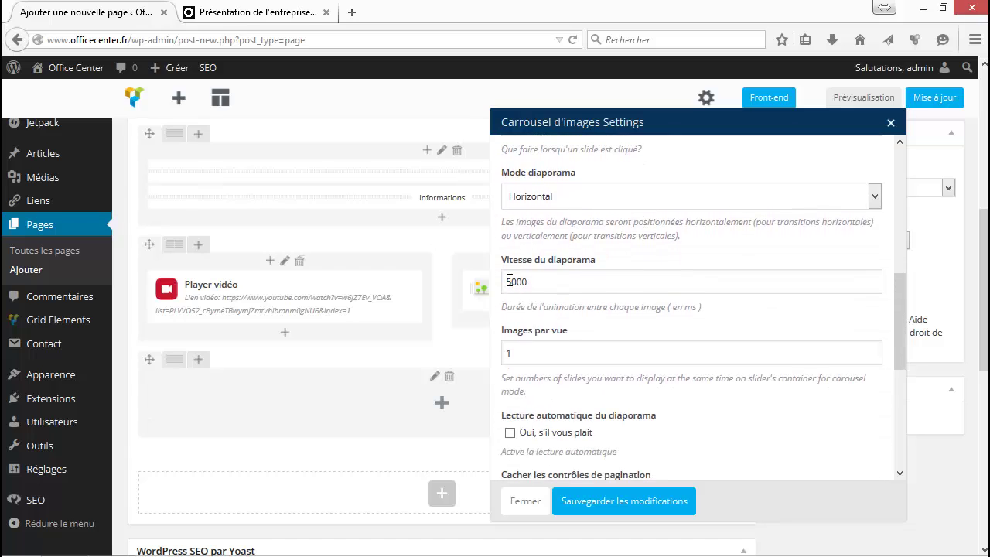
left_click_drag(512, 282, 492, 284)
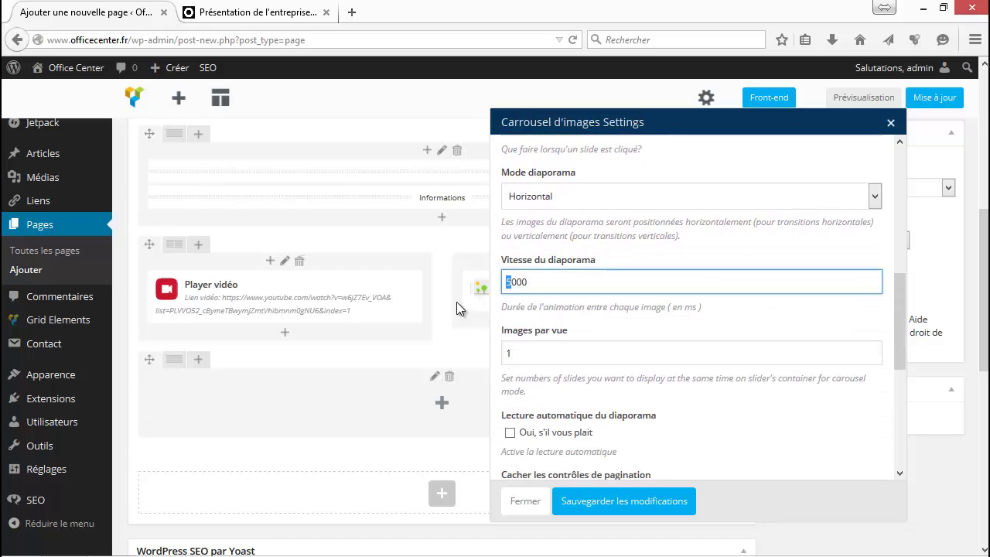
type("1")
left_click(557, 317)
scroll(557, 317, "down", 1)
scroll(557, 318, "down", 3)
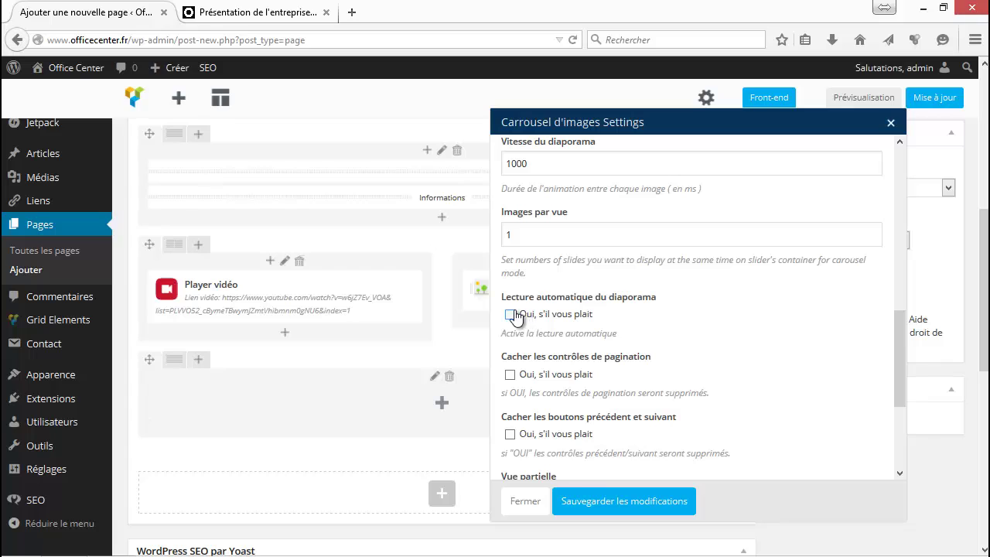
Enable automatic playback, hidden pagination controls and looping for the carousel, and save its settings
left_click(510, 315)
scroll(542, 315, "down", 2)
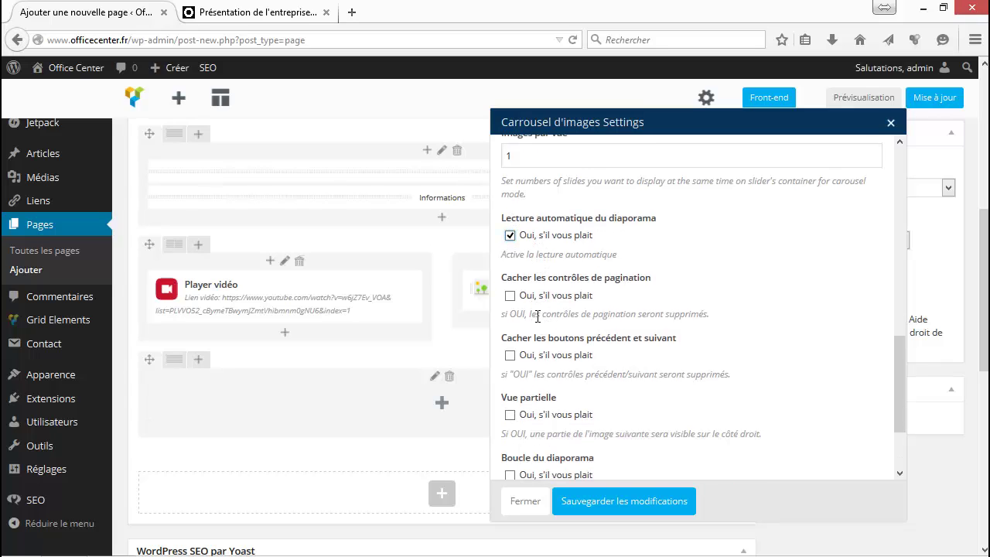
scroll(537, 316, "down", 2)
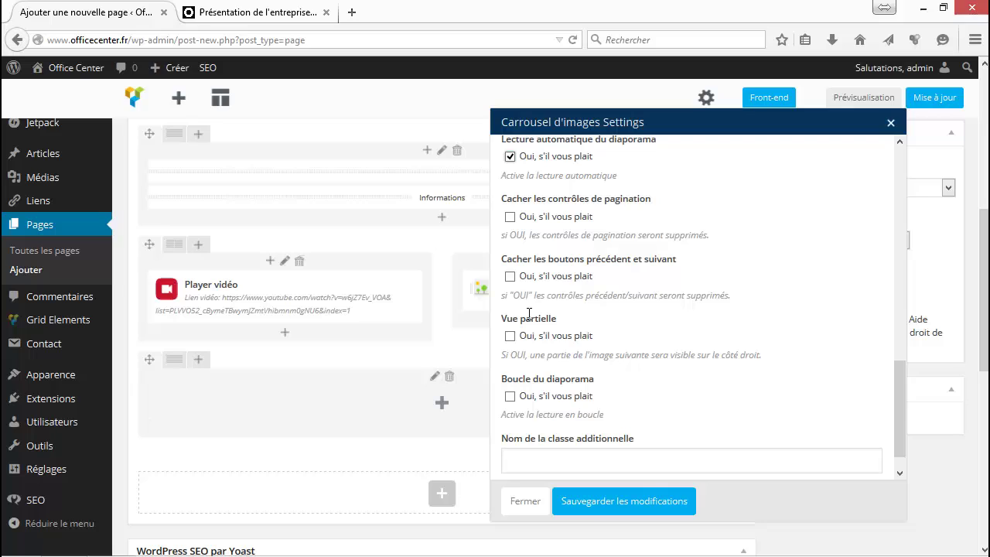
left_click(509, 217)
scroll(588, 280, "down", 1)
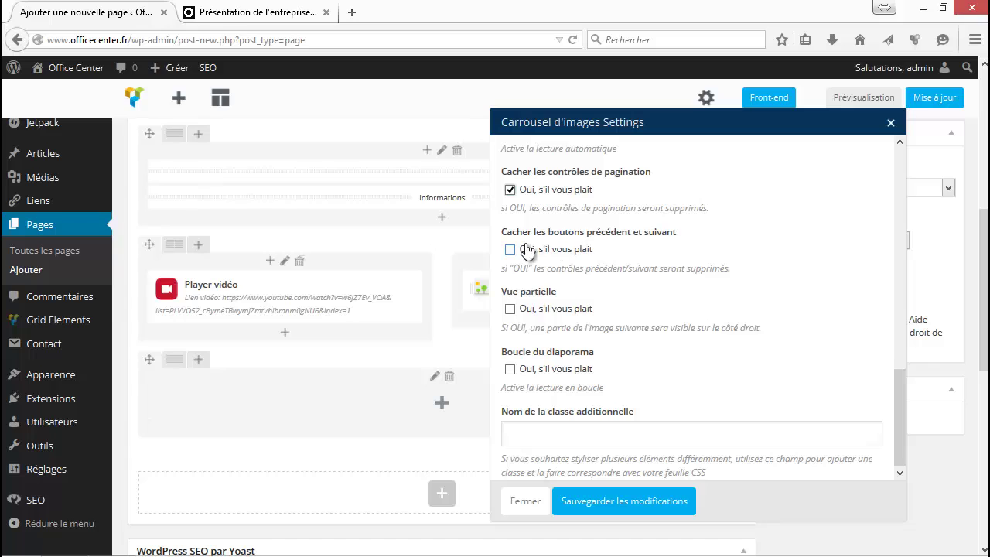
scroll(575, 282, "down", 4)
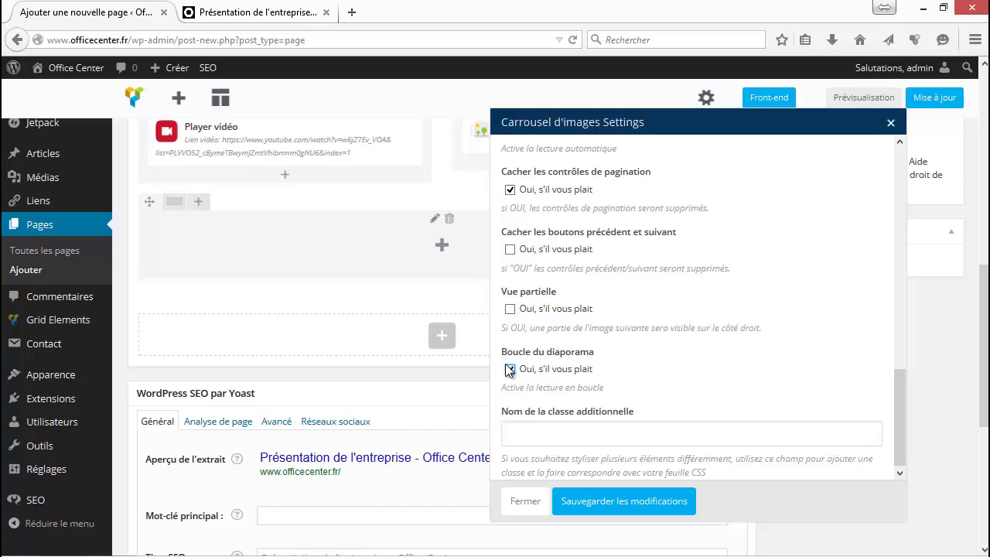
left_click(591, 492)
Preview the page and check the image carousel beside the video
scroll(616, 453, "up", 4)
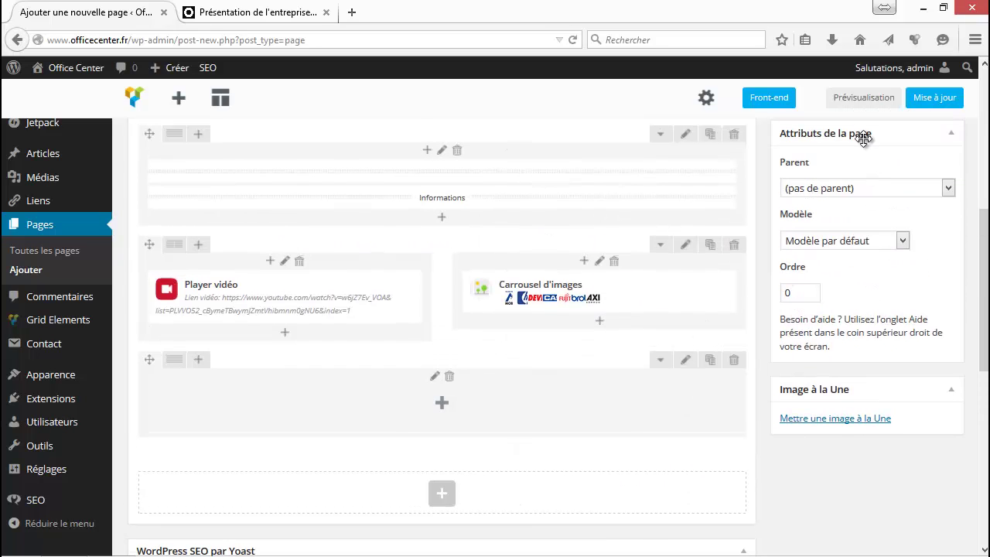
left_click(862, 98)
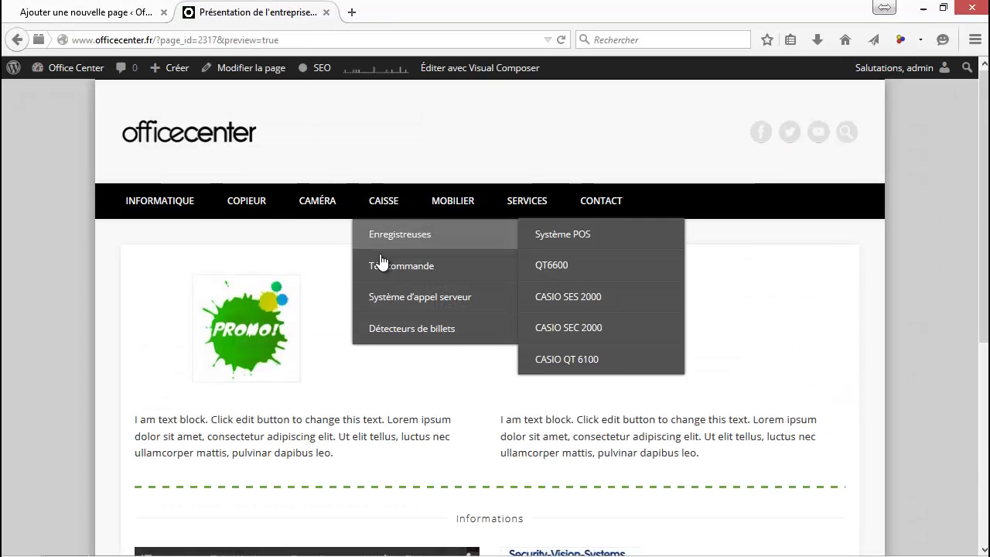
scroll(382, 258, "down", 3)
scroll(383, 264, "down", 2)
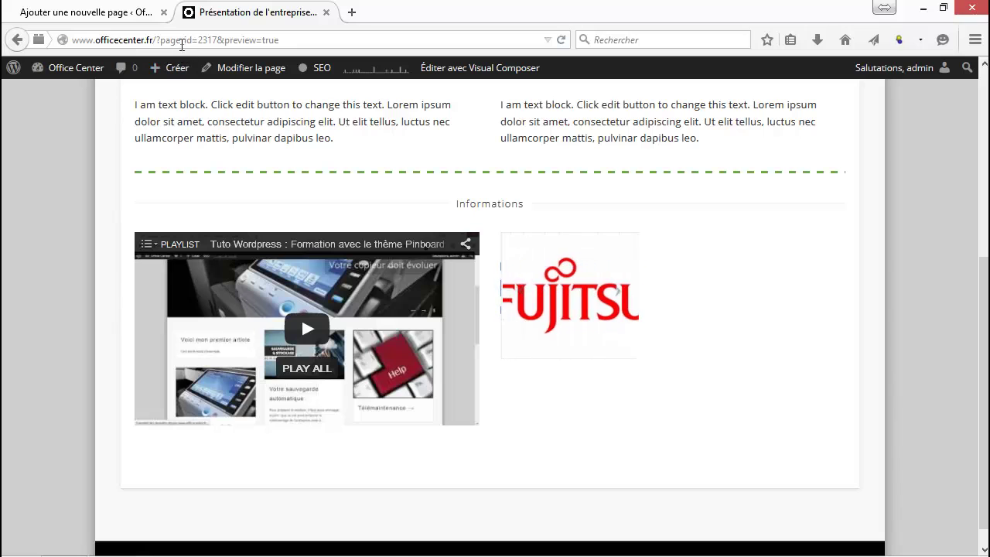
Return to the page editor and add a "Bouton d'appel à action" element to the empty row below the video
left_click(117, 10)
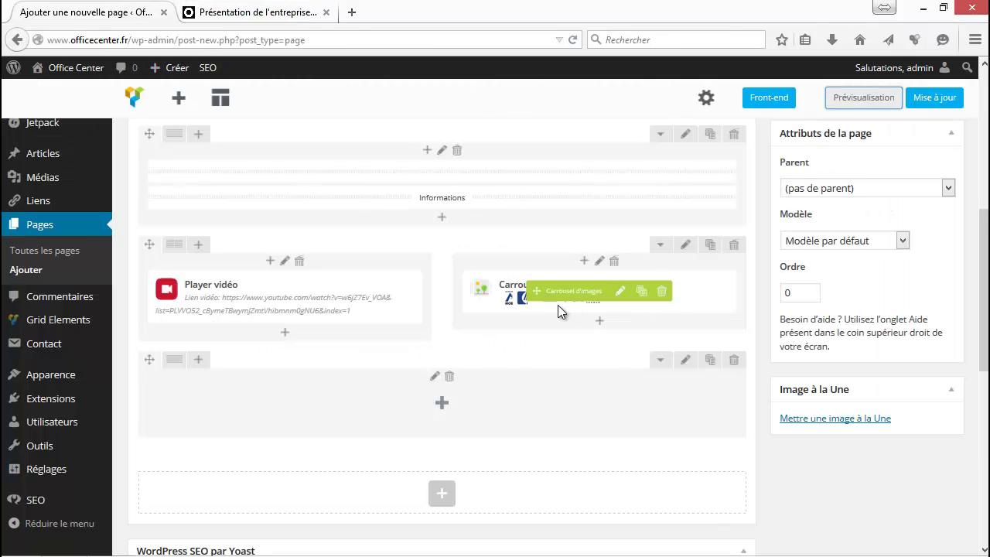
left_click(442, 401)
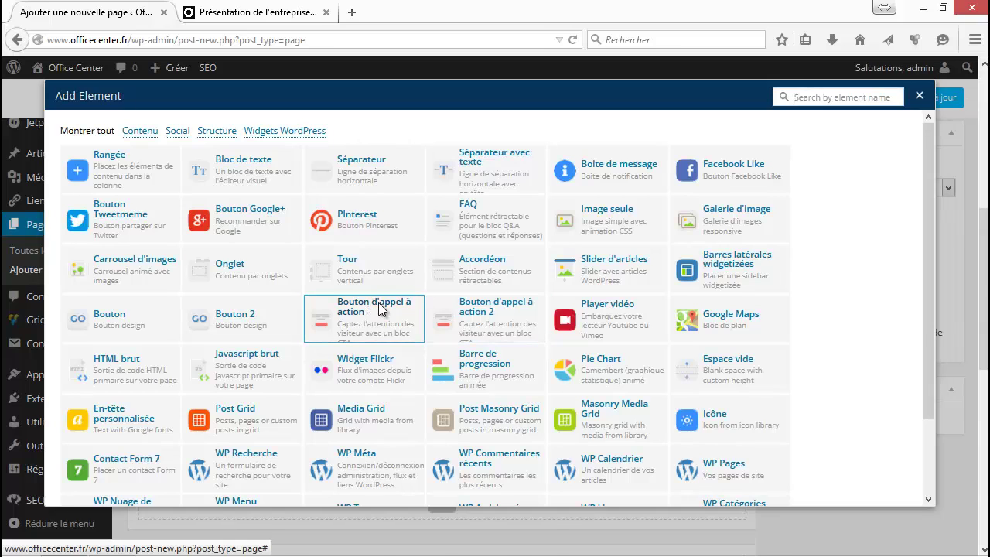
left_click(379, 309)
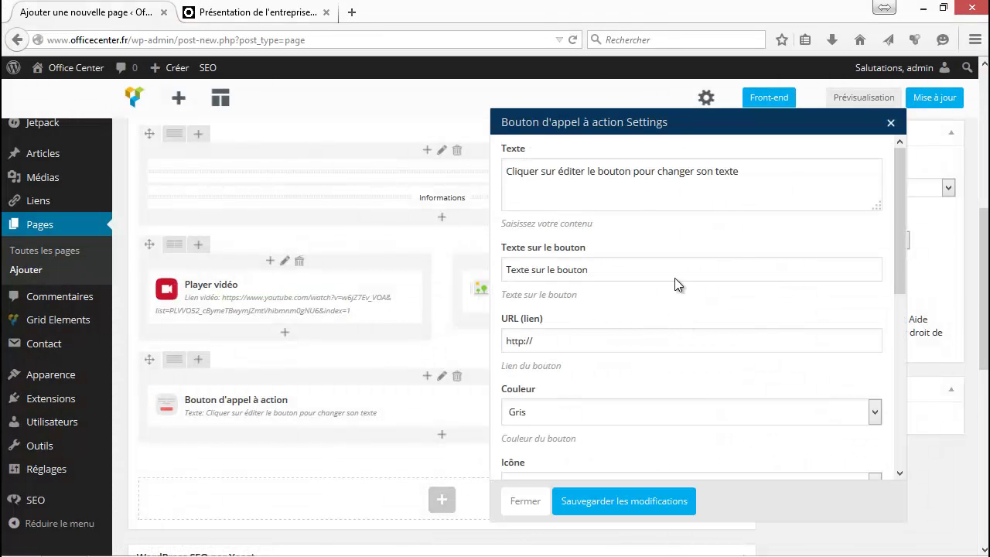
Set the call-to-action text to "Demandez votre devis gratuit" and its button label to "Contactez-nous"
left_click_drag(787, 171, 496, 167)
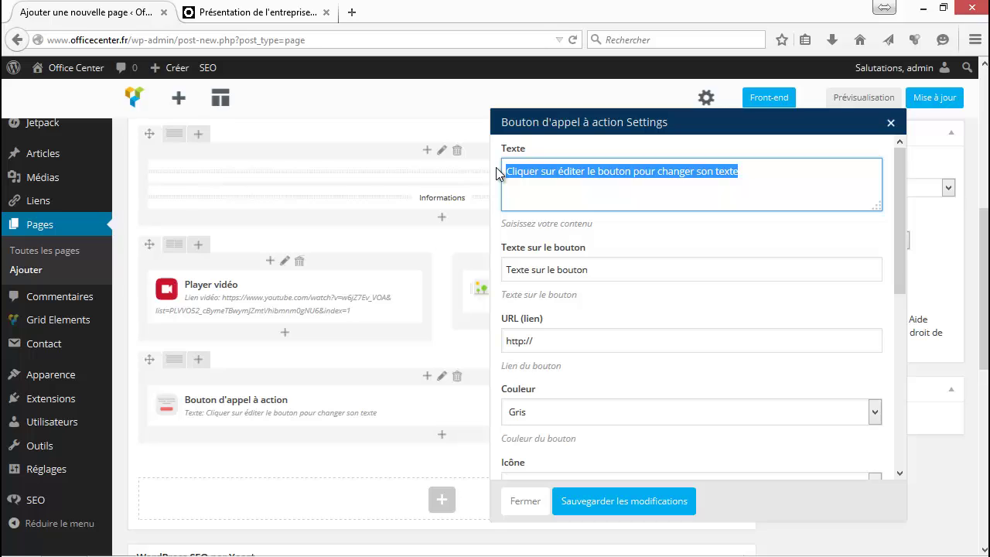
type("PoDemande")
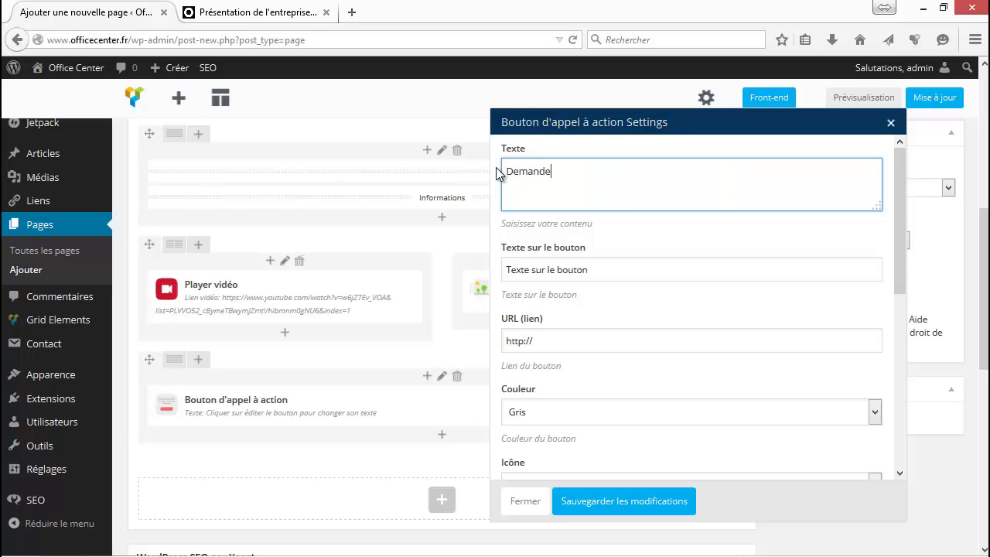
type("z un devis gratuitvotre")
left_click_drag(613, 268, 420, 263)
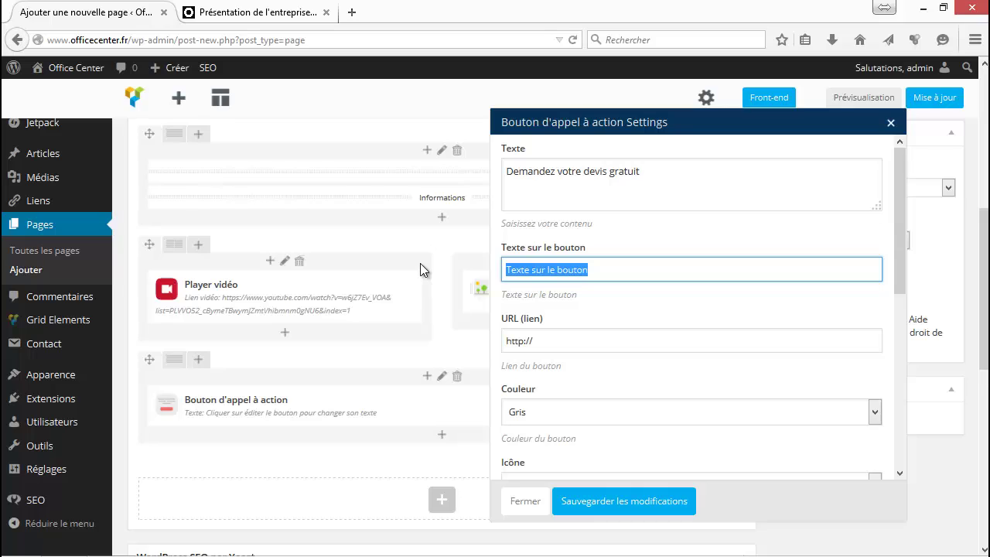
type("COn")
key("BackSpace")
key("BackSpace")
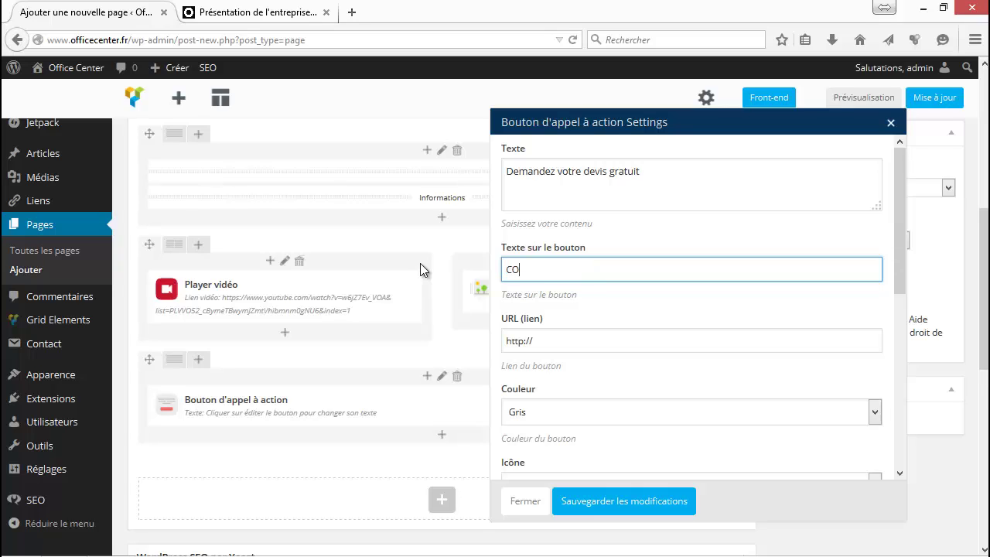
type("ontactez-nous")
left_click(590, 344)
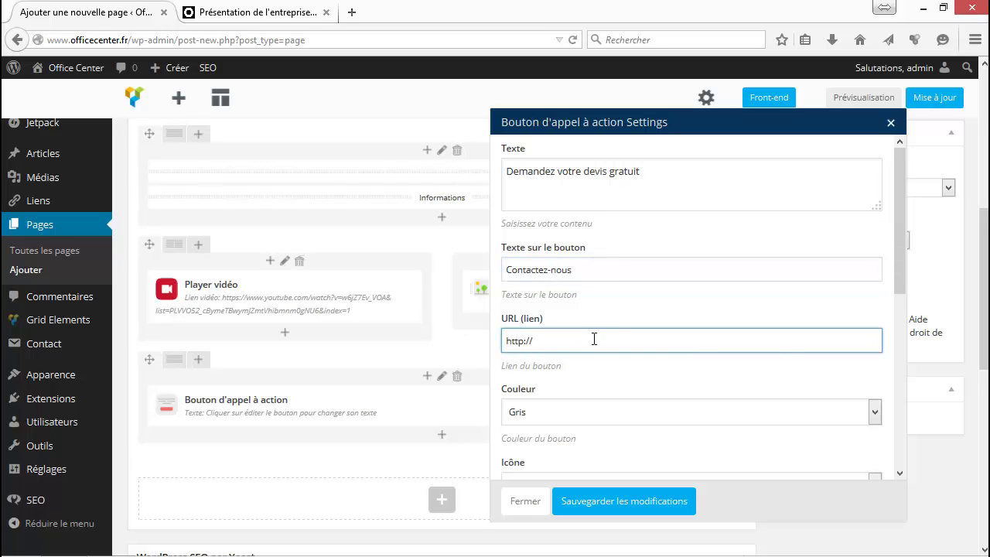
left_click(240, 20)
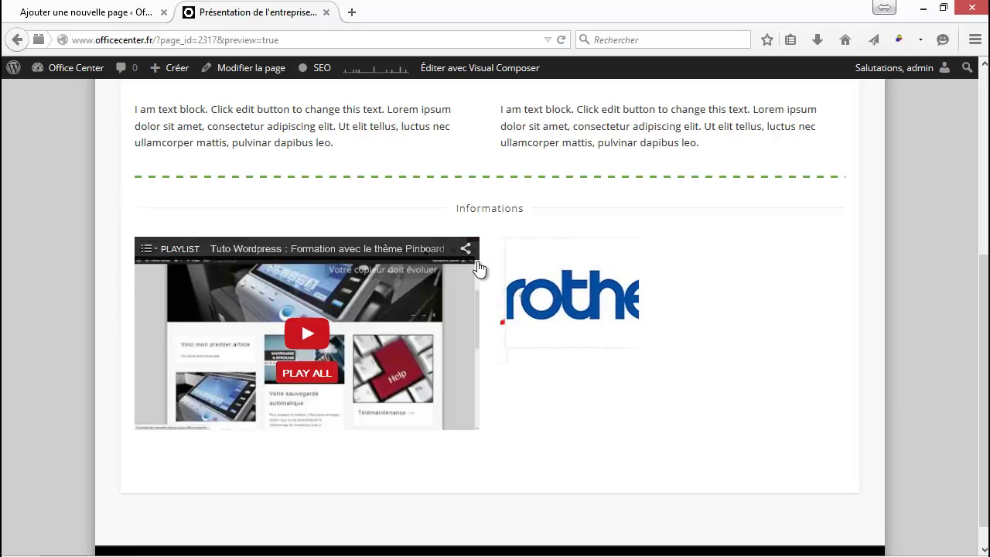
scroll(478, 266, "up", 5)
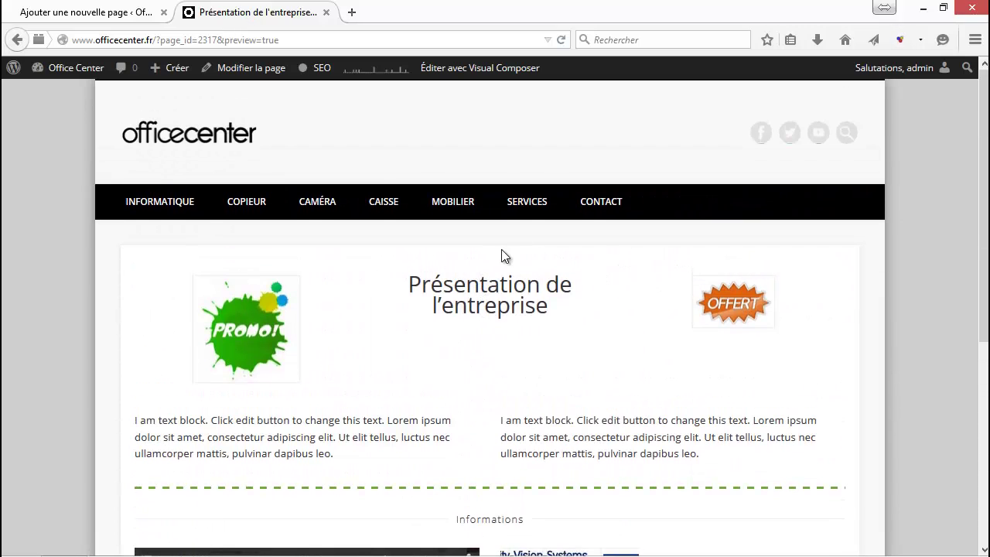
left_click(604, 208)
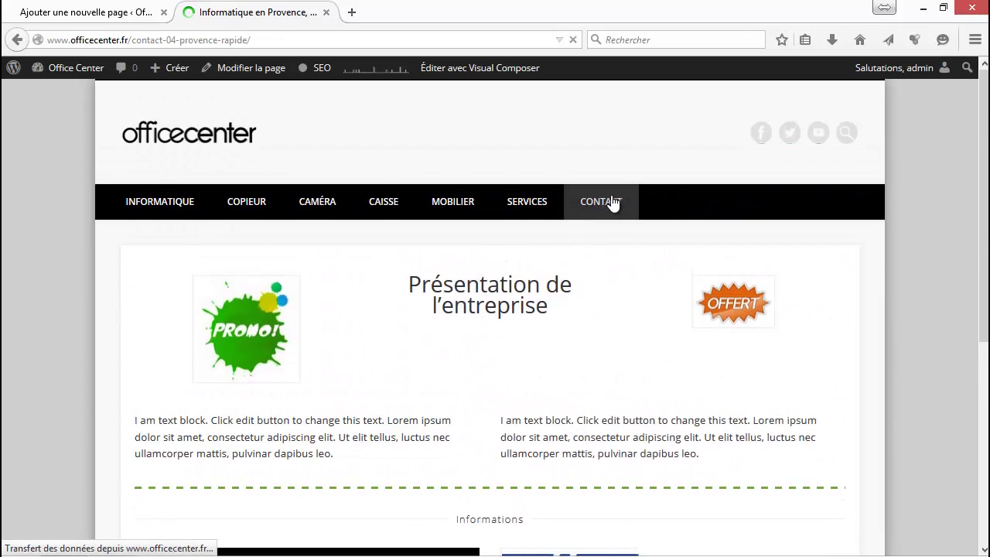
left_click_drag(270, 38, 31, 53)
key("ctrl+c")
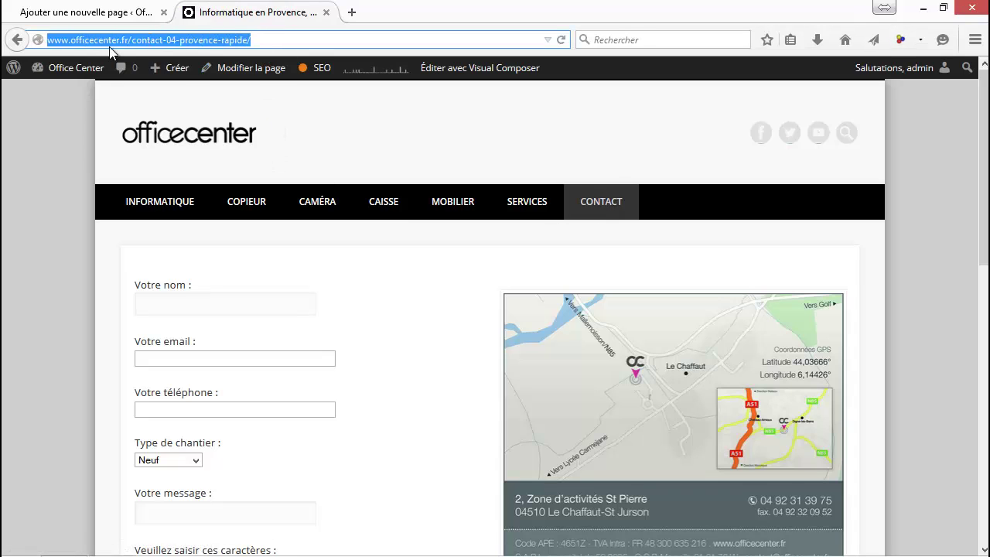
left_click(131, 23)
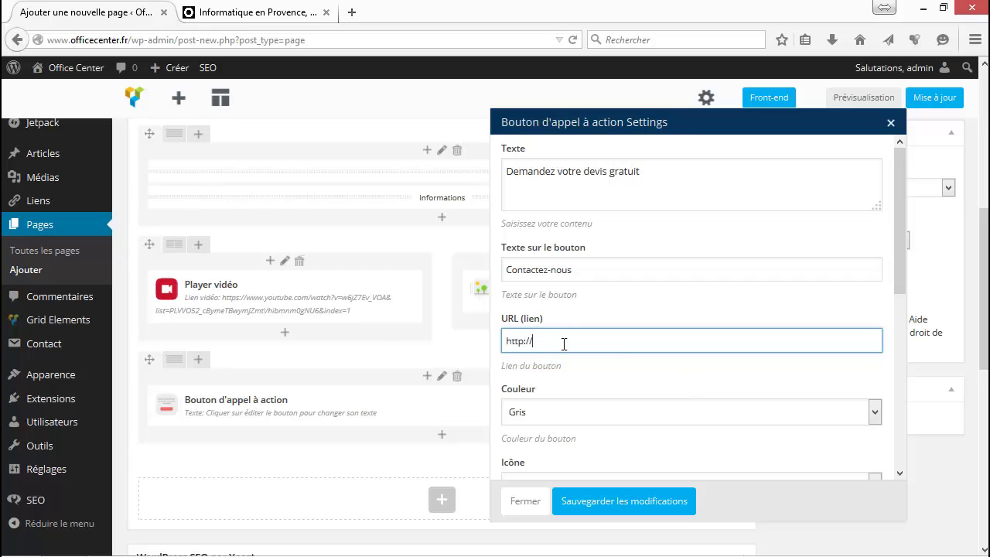
key("ctrl+a")
key("ctrl+v")
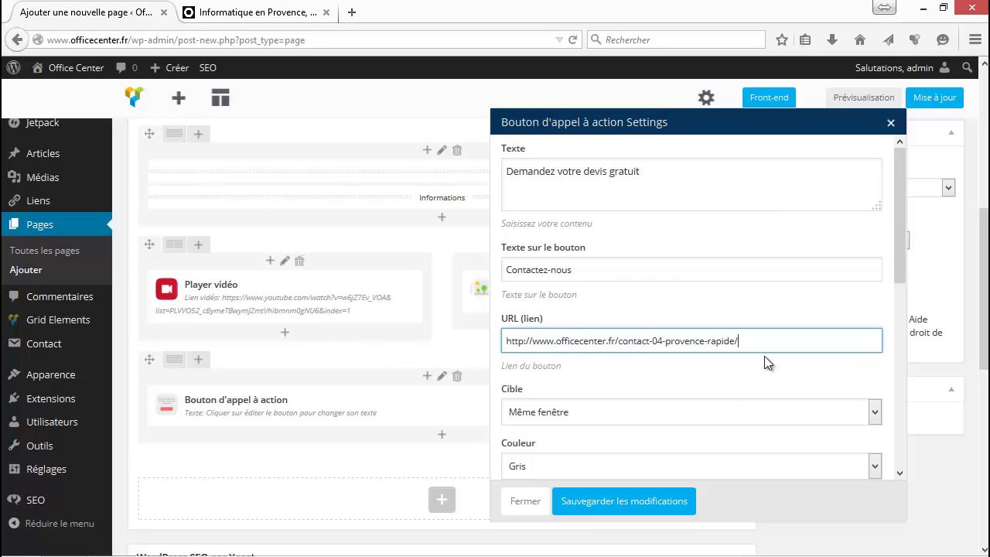
left_click(750, 369)
Keep the button's link target on "Même fenêtre" and set its colour to "Vert"
scroll(720, 382, "down", 2)
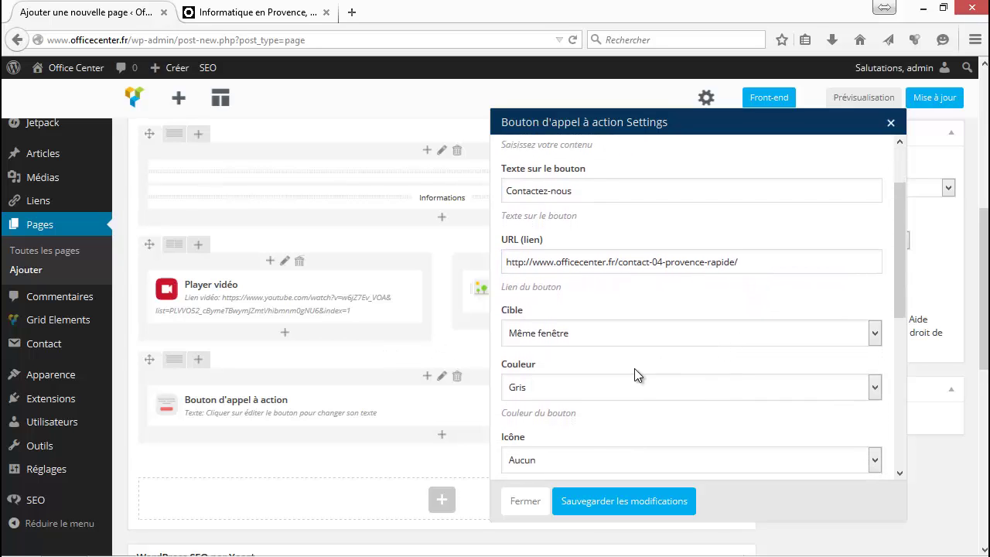
scroll(640, 367, "down", 2)
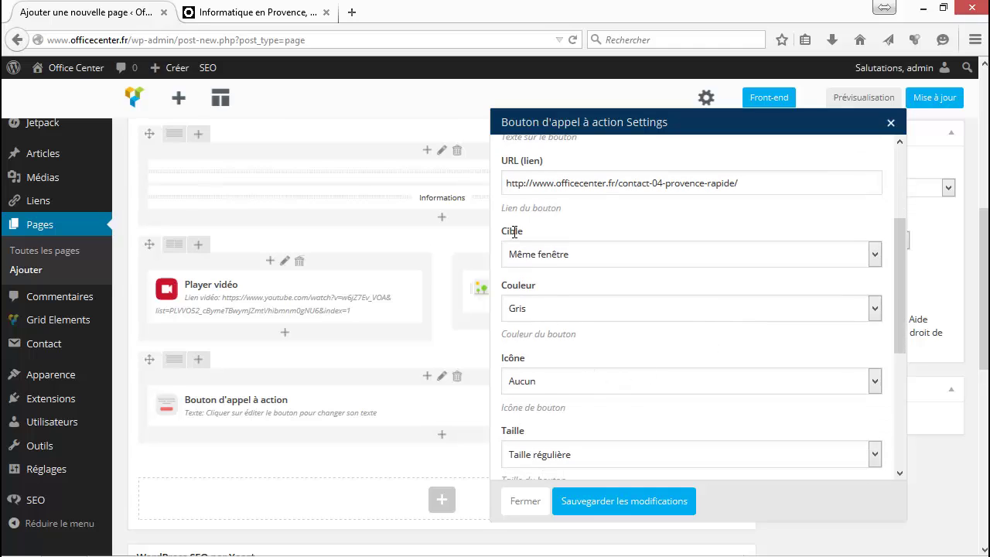
left_click(544, 256)
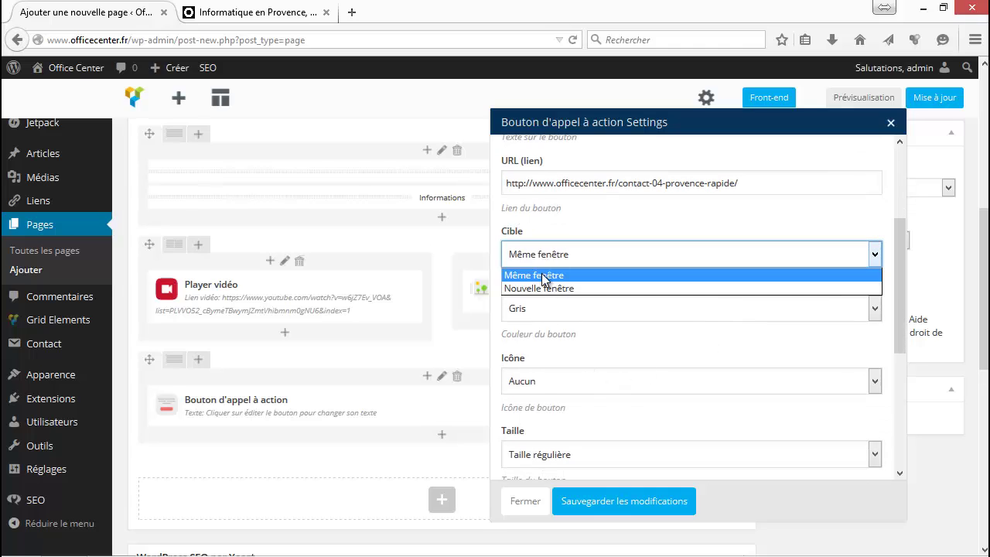
left_click(542, 263)
left_click(548, 254)
left_click(552, 278)
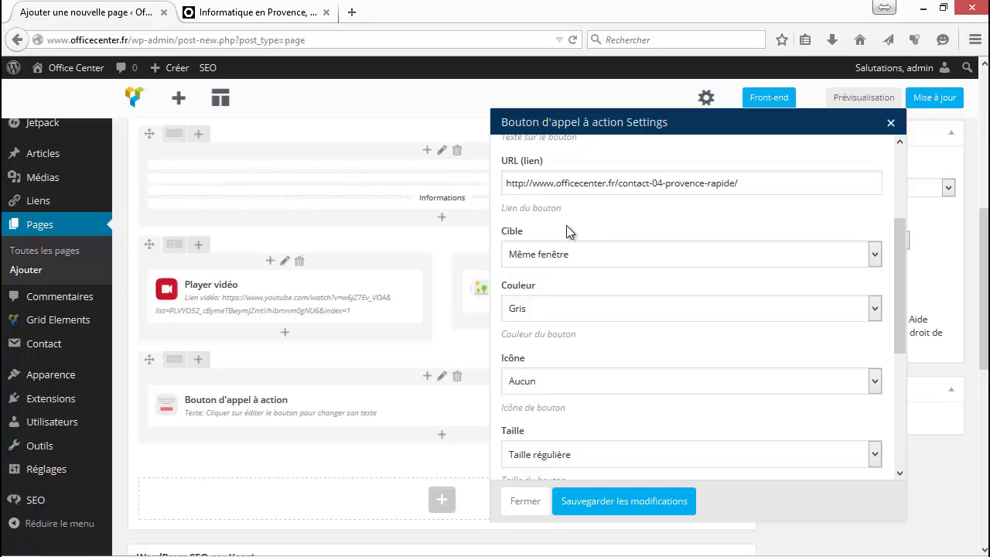
left_click(549, 303)
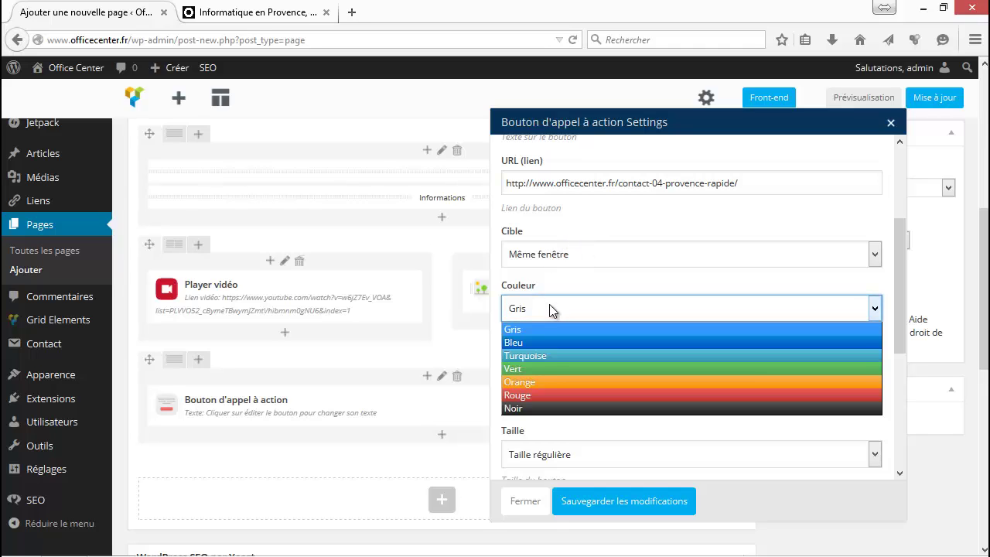
left_click(543, 364)
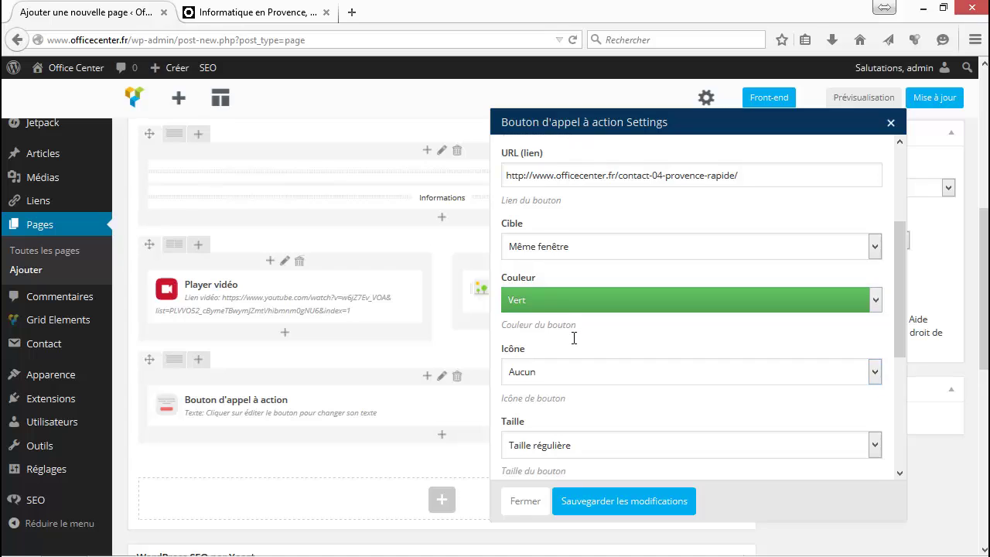
Give the call-to-action button the "Icône d'alarme" icon and keep its size at "Taille régulière"
scroll(569, 325, "down", 2)
left_click(555, 303)
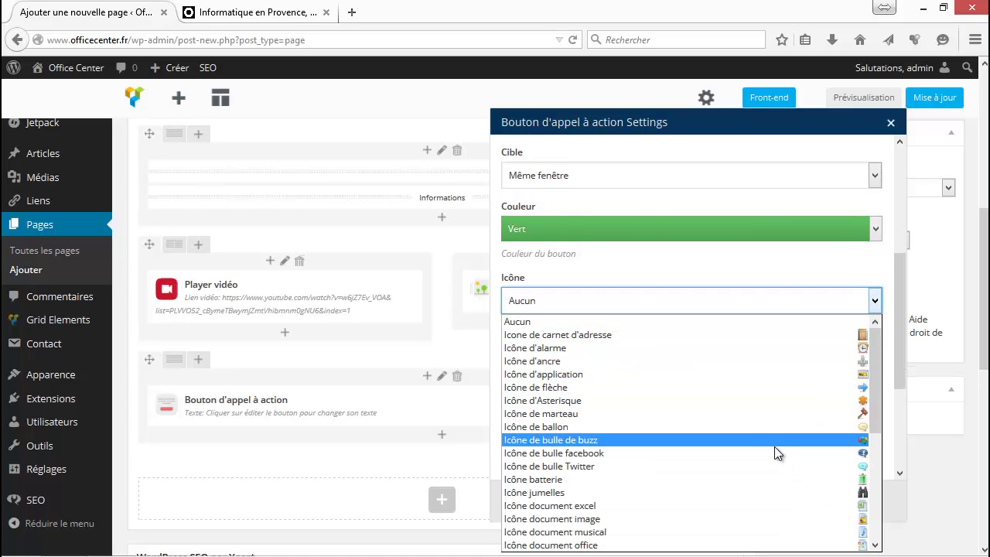
scroll(776, 457, "down", 5)
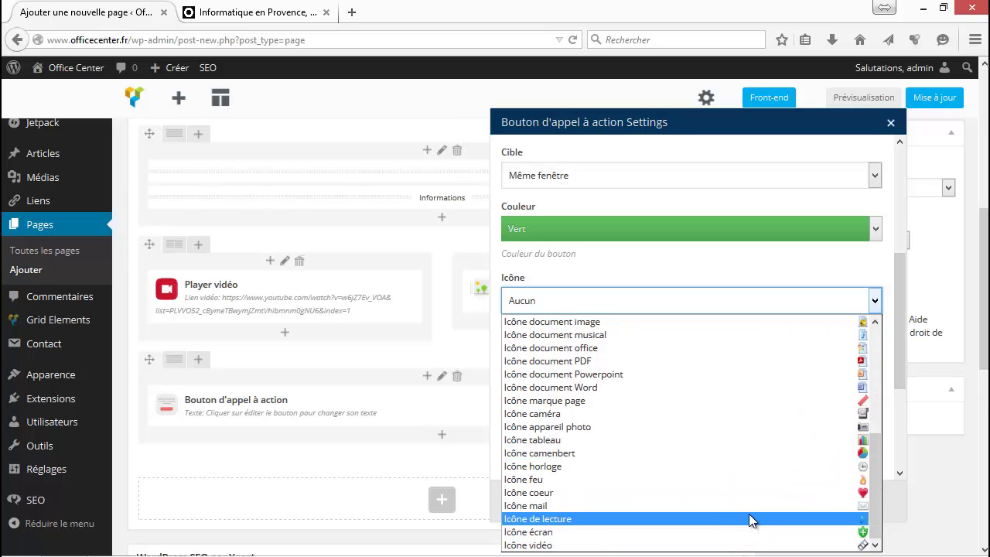
scroll(751, 506, "up", 4)
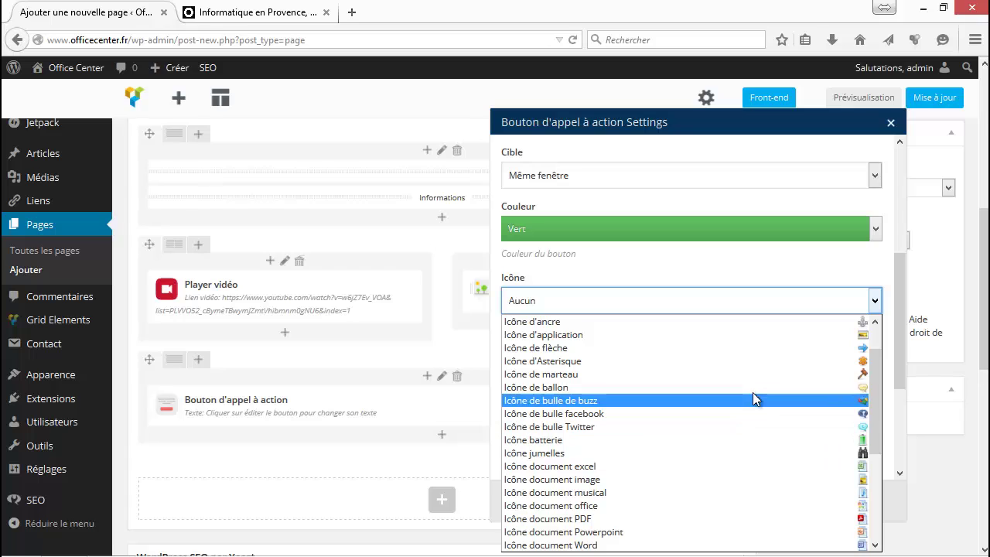
scroll(753, 387, "up", 1)
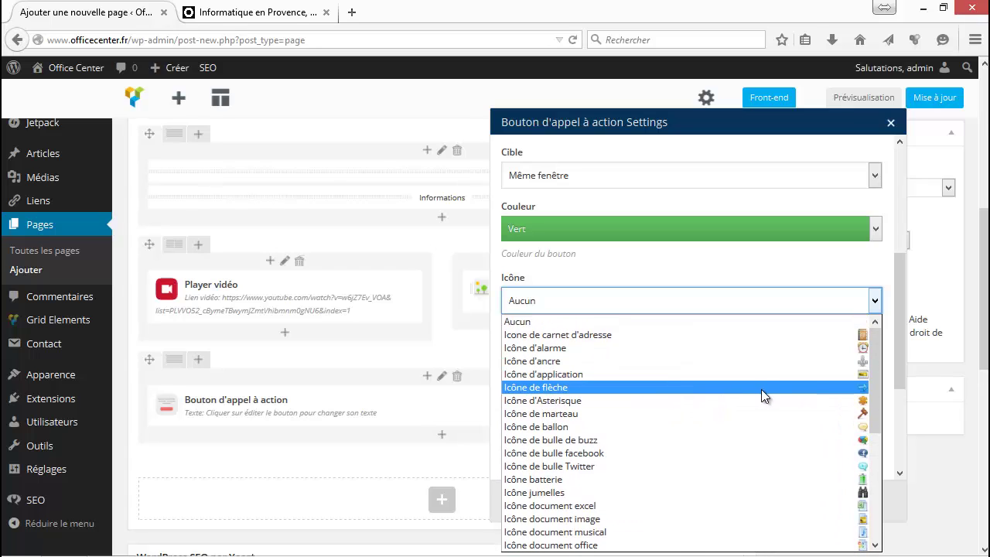
left_click(761, 348)
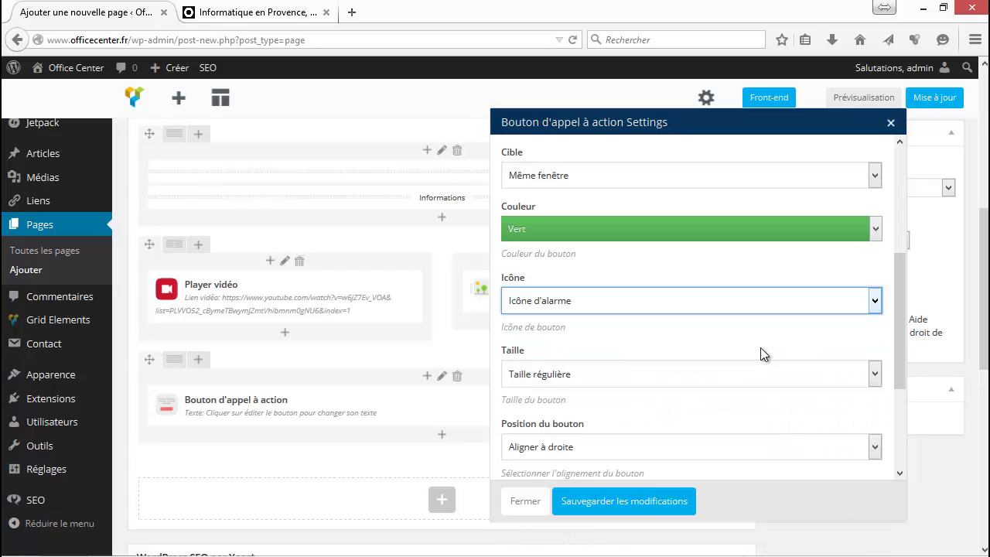
left_click(604, 371)
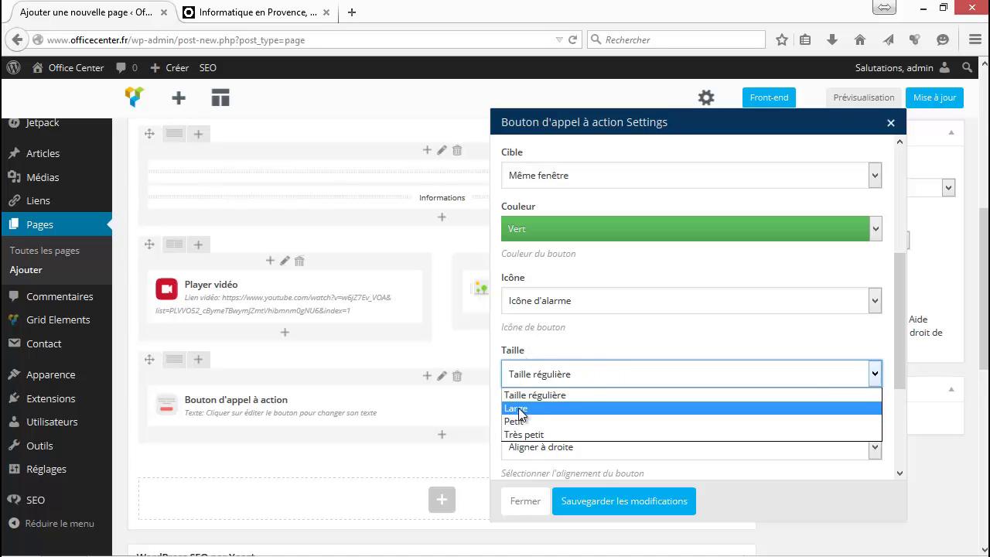
left_click(592, 346)
Set the button position to "Aligner vers le bas" and the CSS animation to "De gauche à droite", then save the element's settings
scroll(593, 347, "down", 1)
scroll(593, 347, "down", 4)
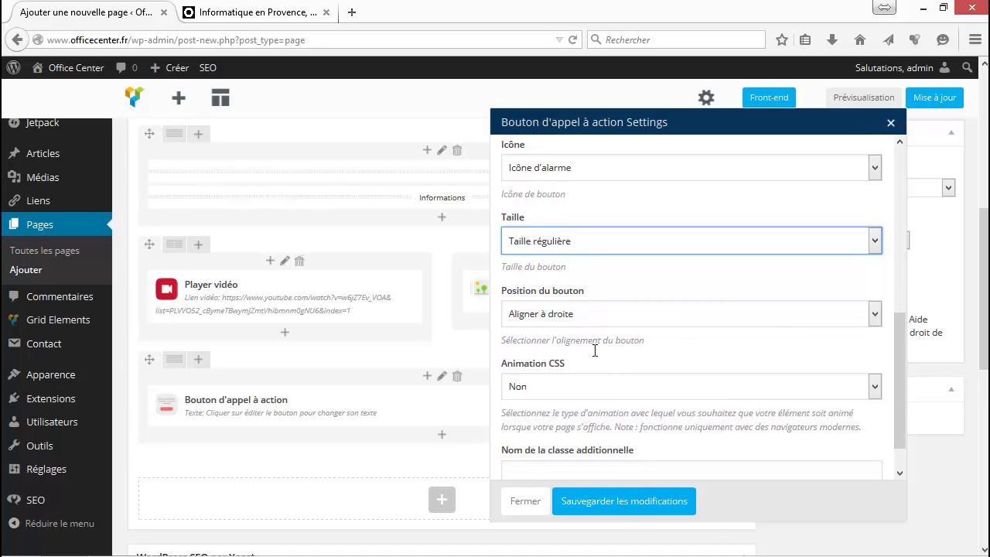
left_click(560, 274)
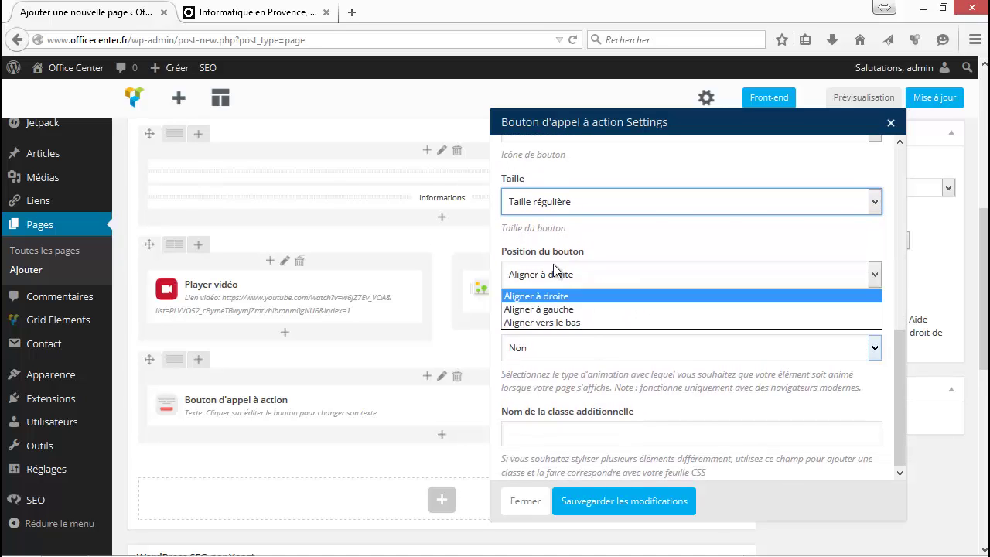
left_click(583, 330)
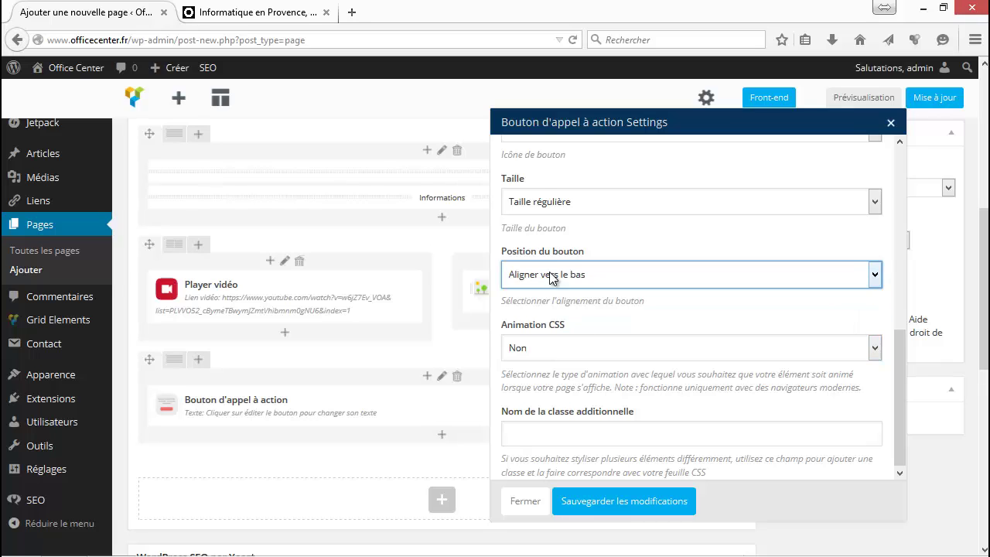
left_click(588, 352)
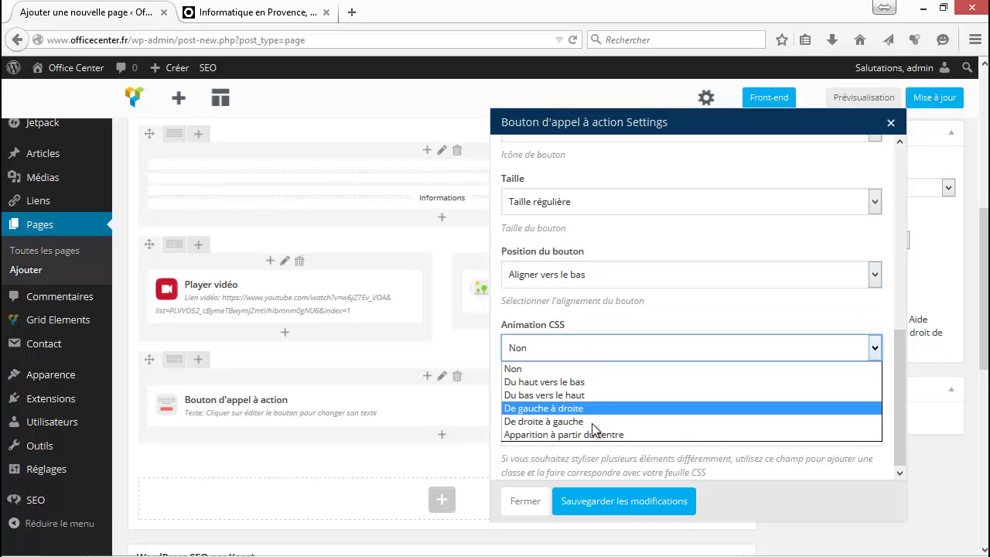
left_click(549, 407)
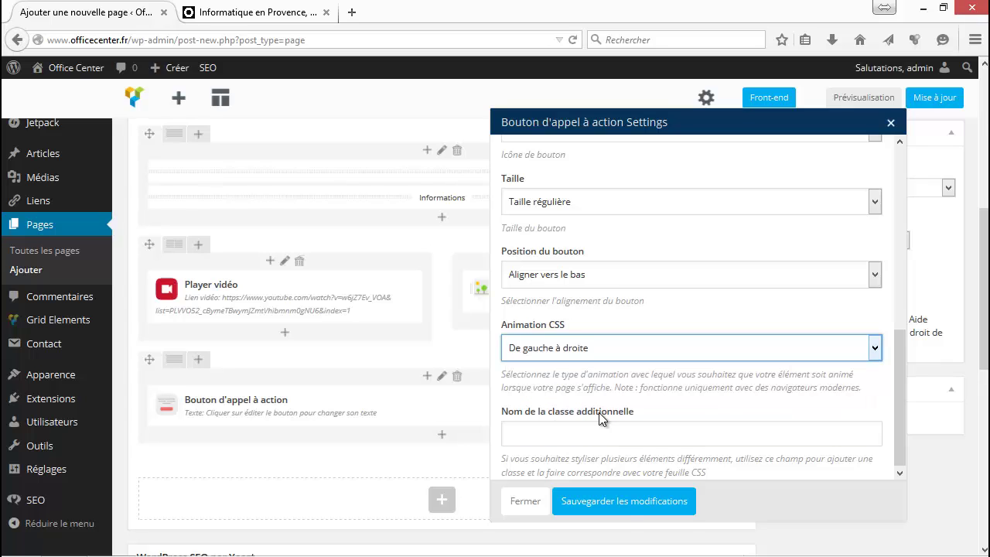
left_click(624, 501)
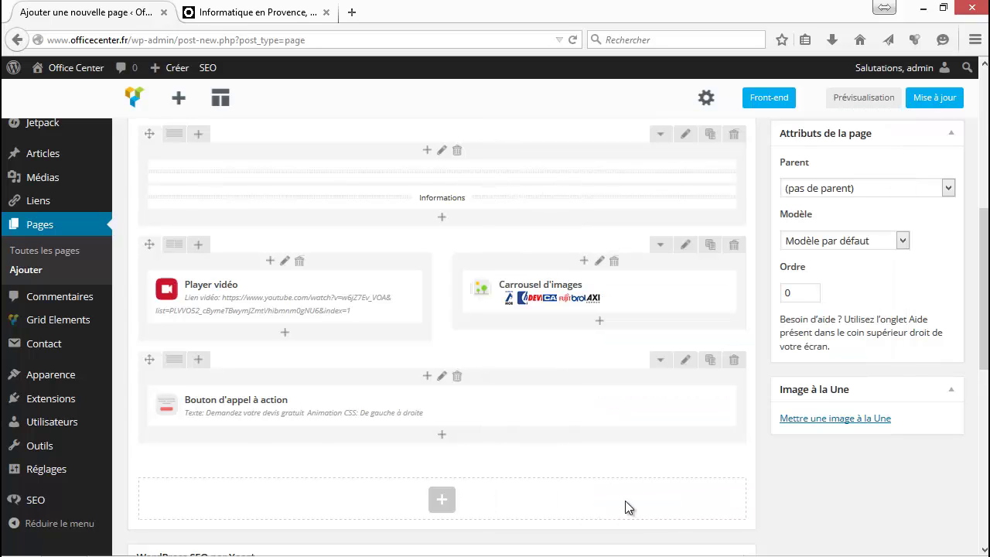
Preview the page and test that the "Contactez-nous" button below the video opens the contact form page
left_click(860, 96)
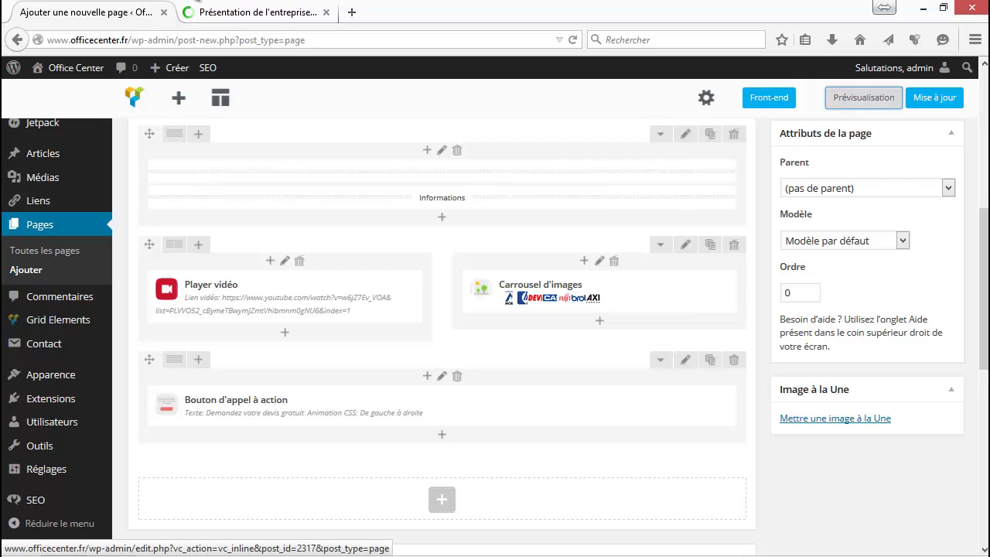
left_click(220, 5)
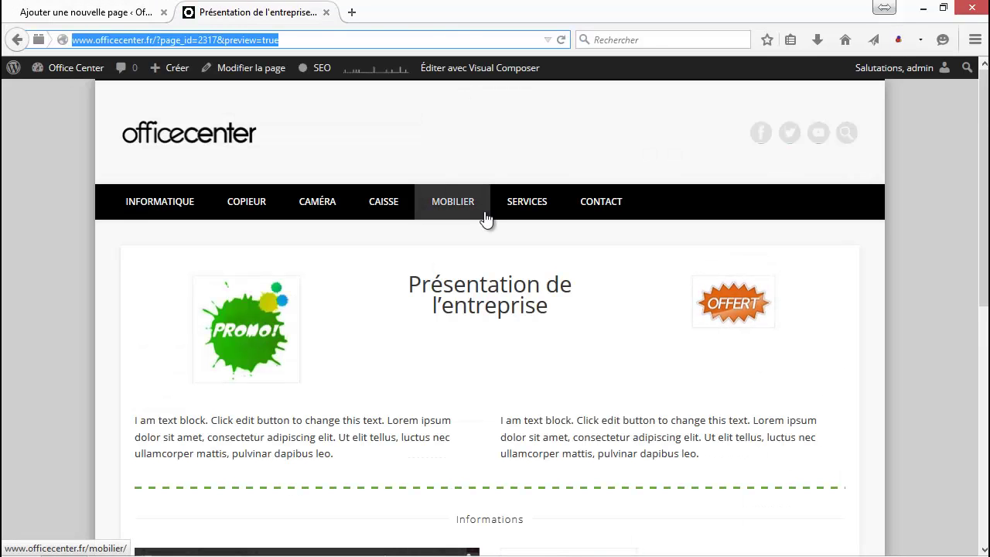
scroll(486, 220, "down", 6)
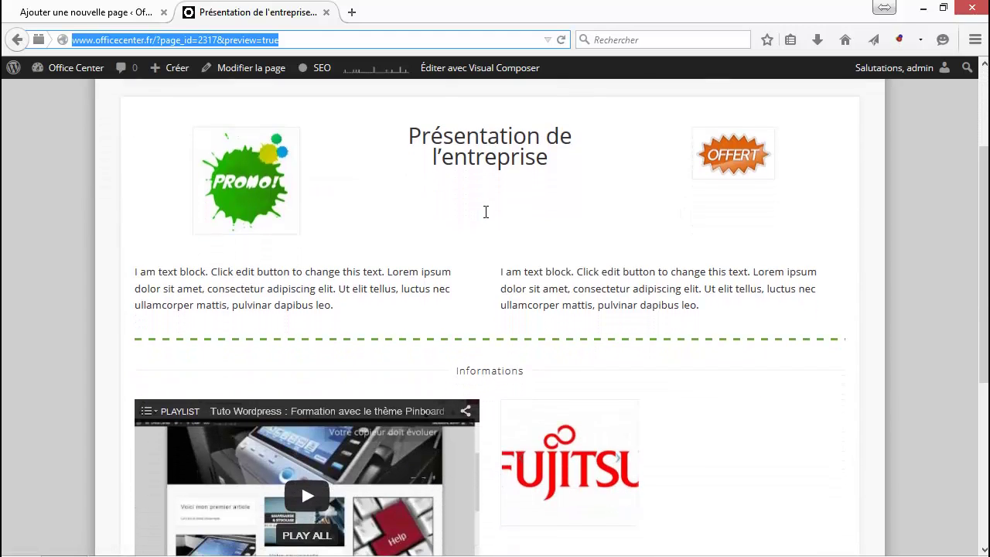
scroll(485, 212, "down", 3)
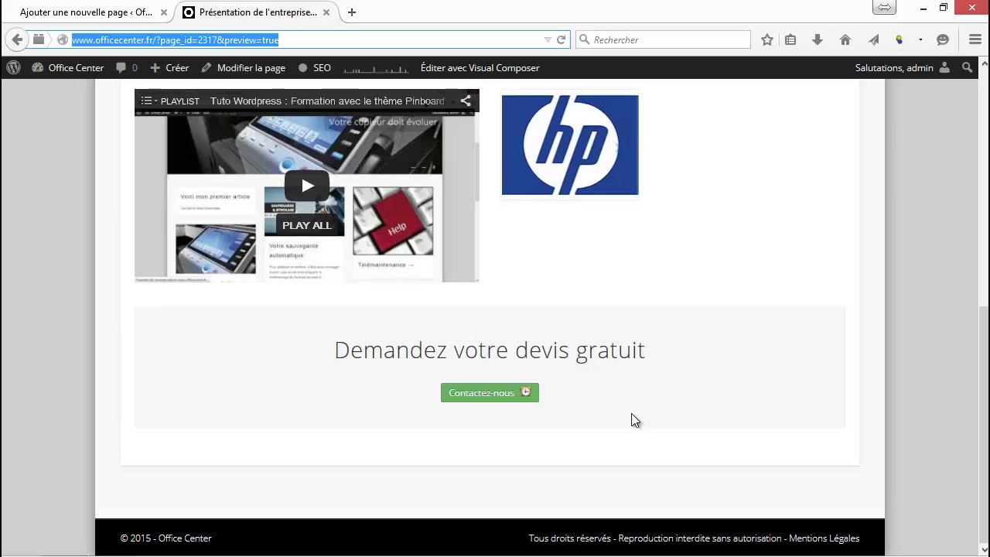
left_click(496, 394)
left_click(496, 395)
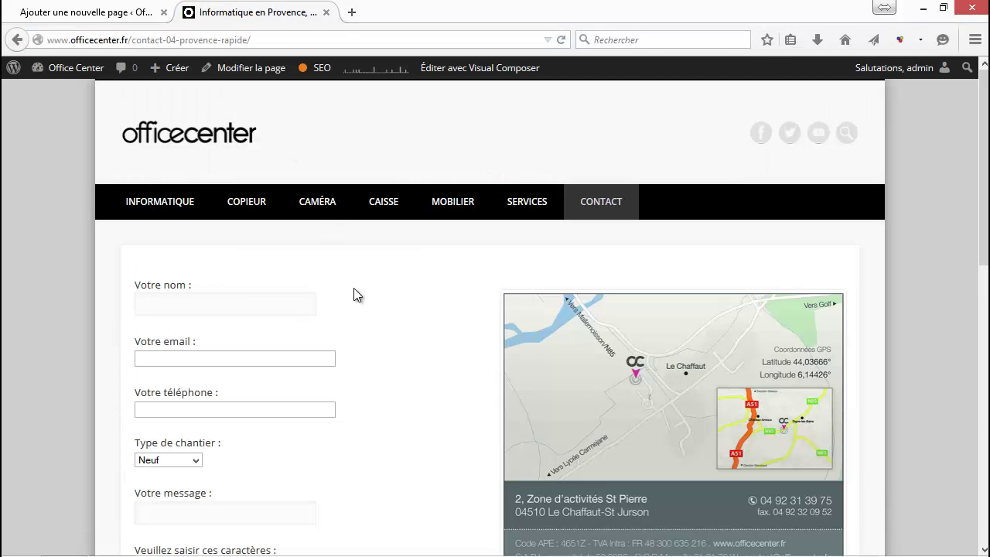
scroll(321, 304, "down", 3)
scroll(323, 309, "up", 3)
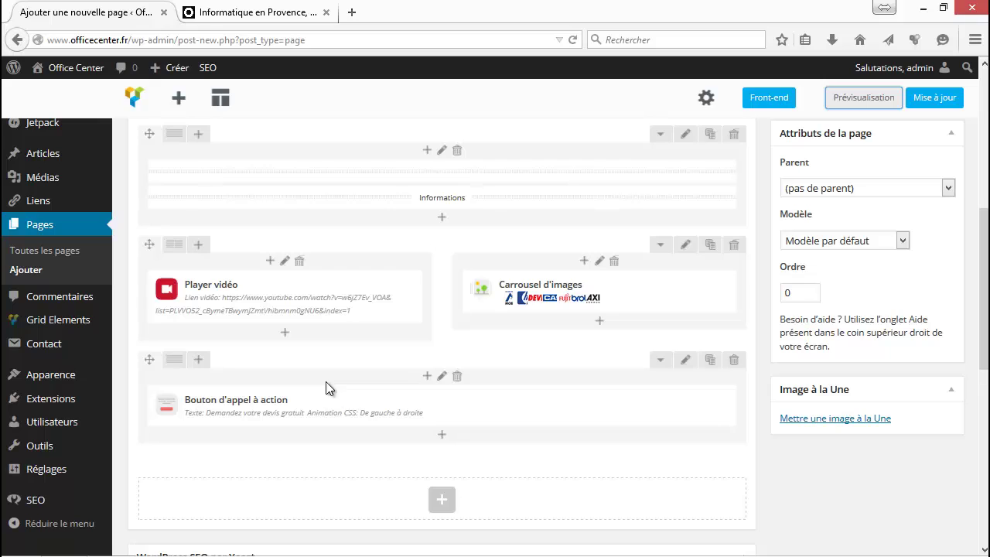
Return to the page editor, split the call-to-action row into three equal columns and open the updated page preview
mouse_move(176, 361)
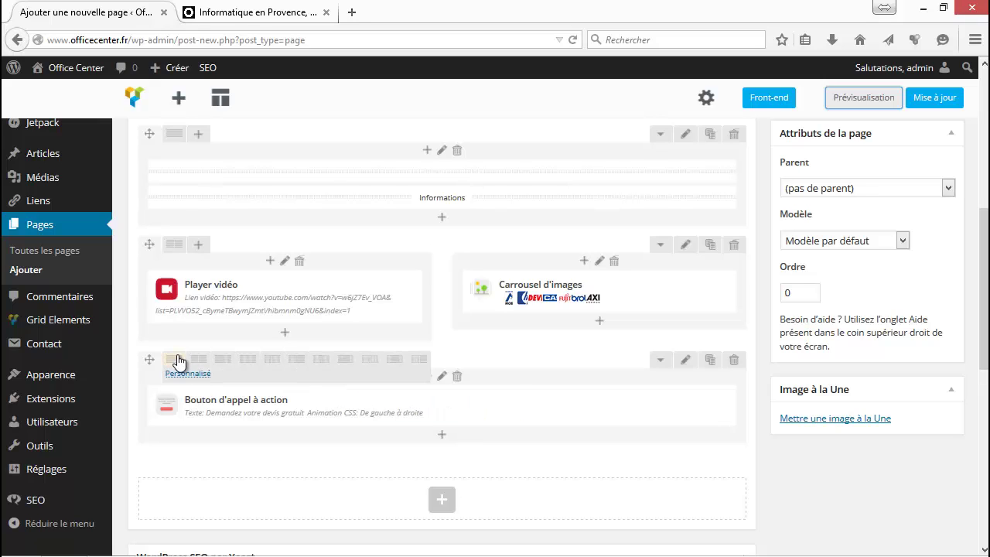
left_click(252, 361)
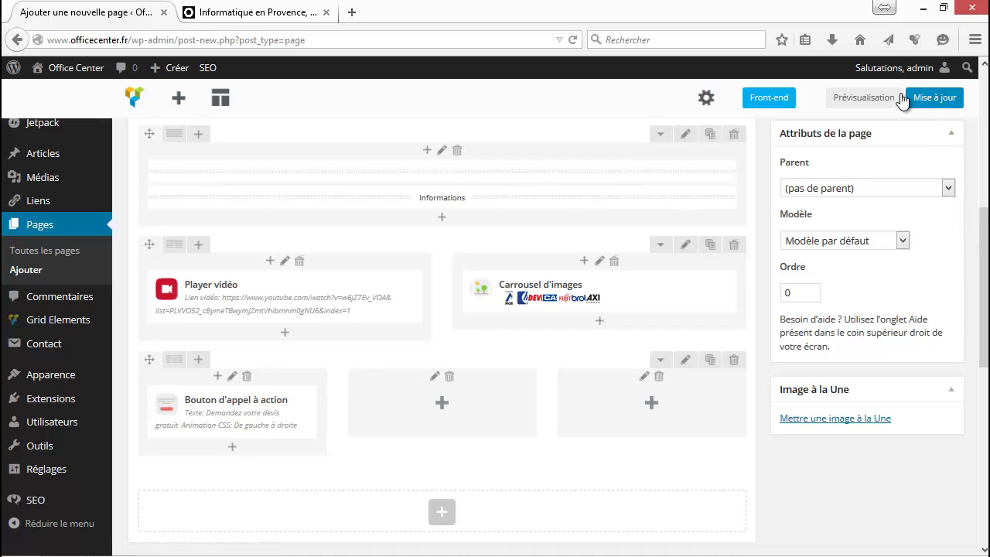
left_click(862, 100)
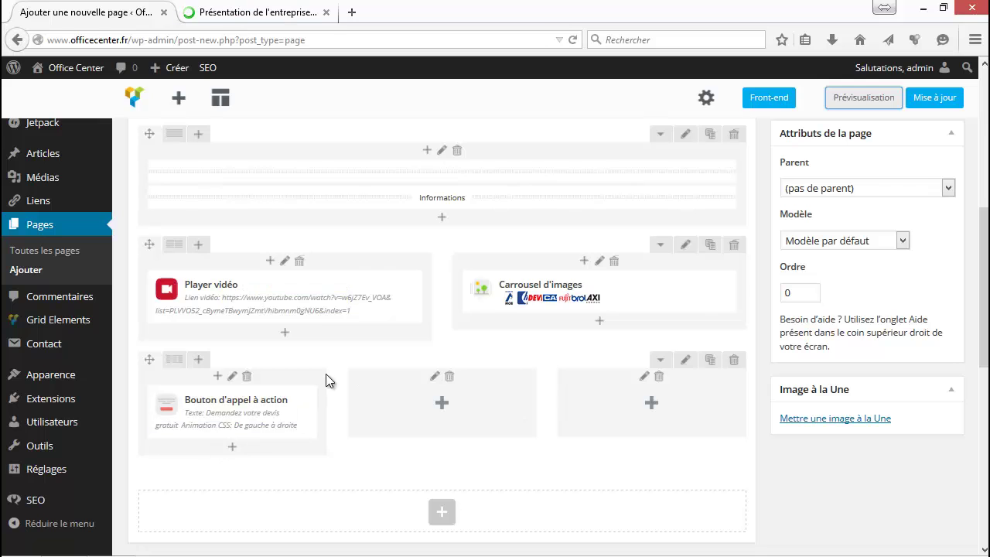
left_click(266, 13)
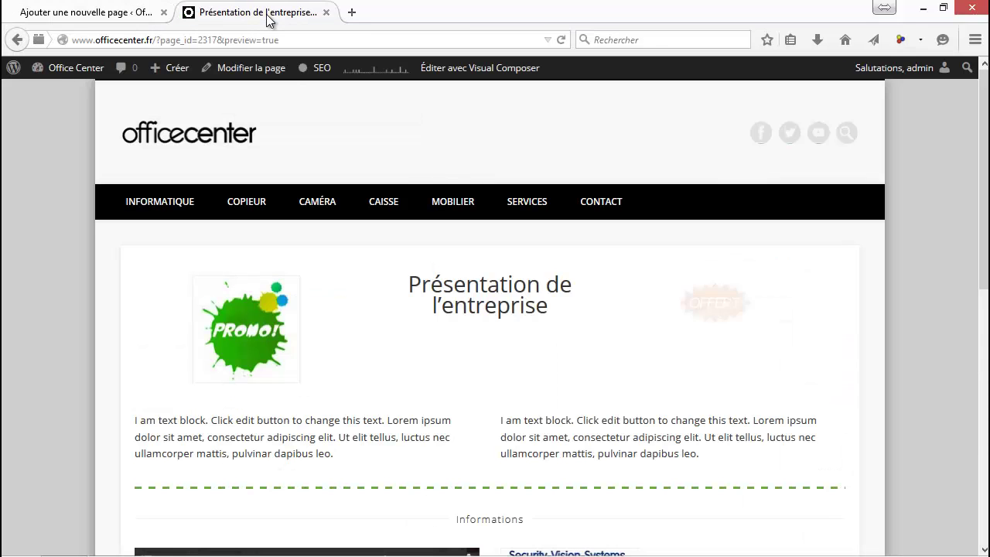
Check the three-column row in the preview, then add a Google Maps element to its middle column in the page editor
scroll(435, 298, "down", 7)
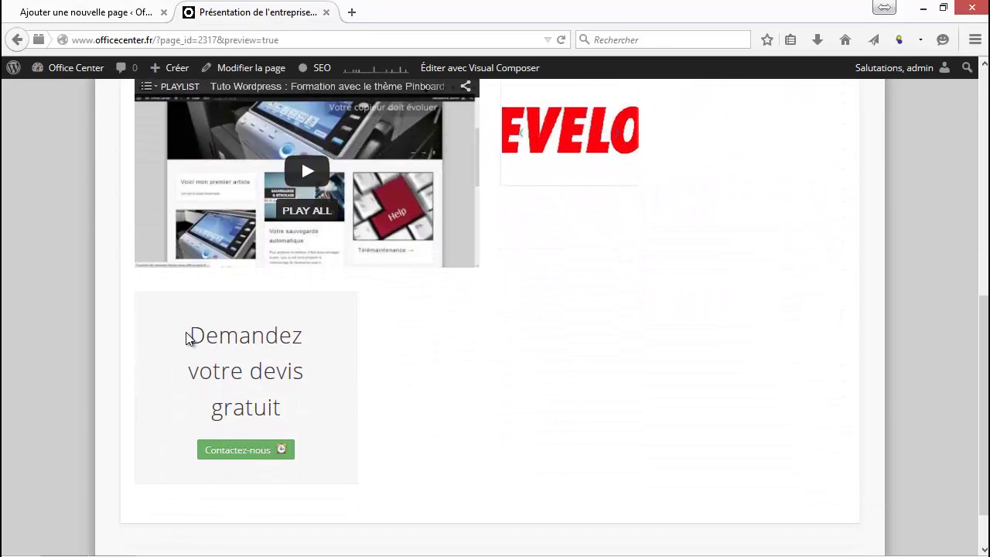
left_click(126, 16)
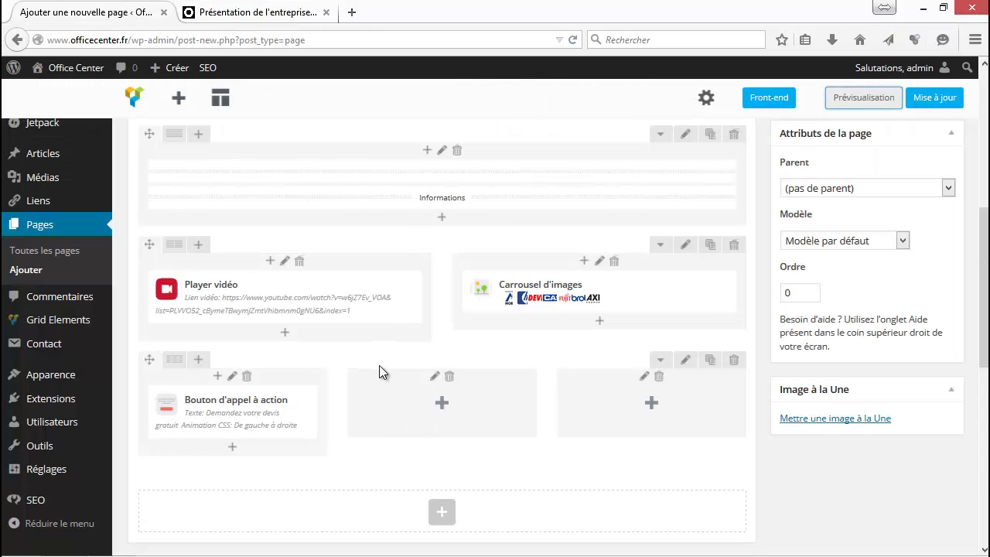
scroll(378, 365, "down", 3)
left_click(442, 243)
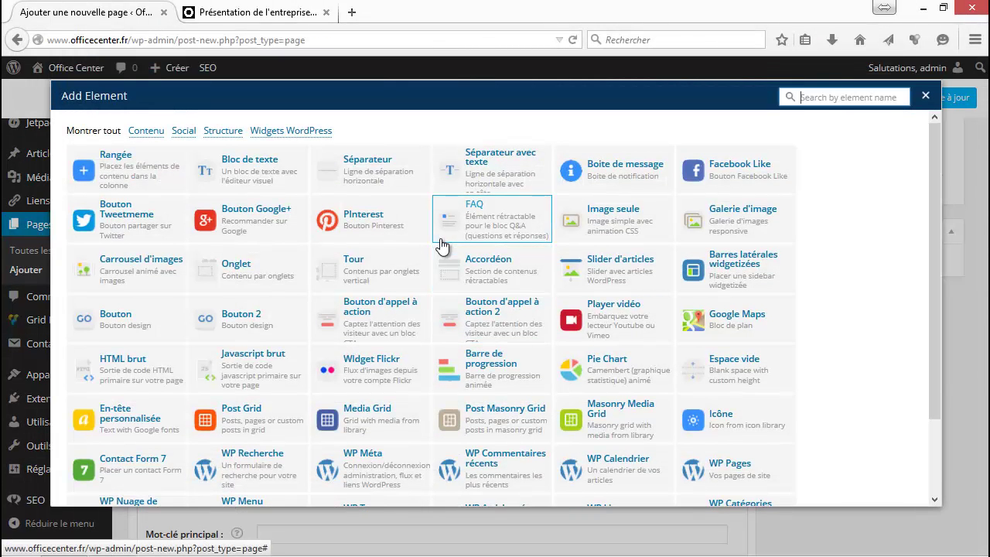
left_click(719, 328)
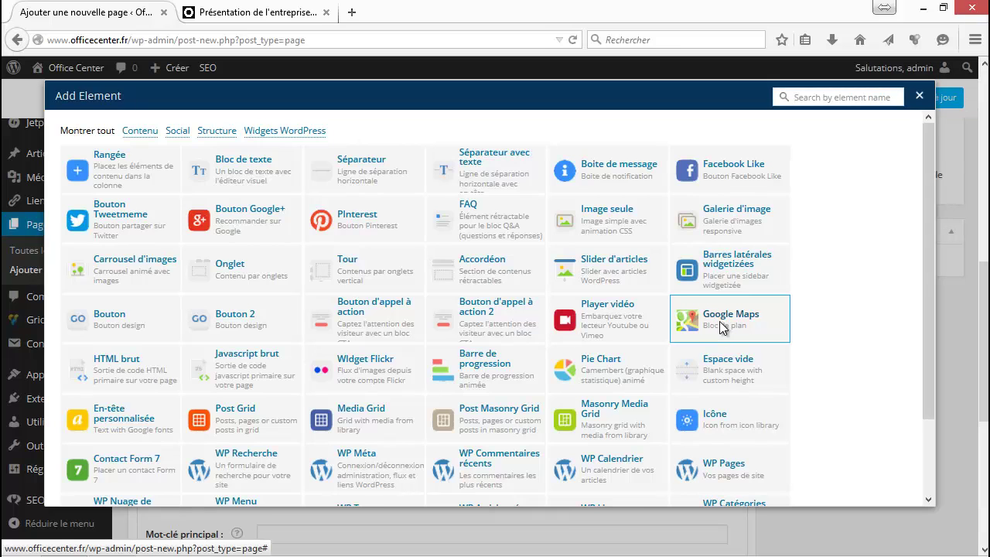
left_click(521, 268)
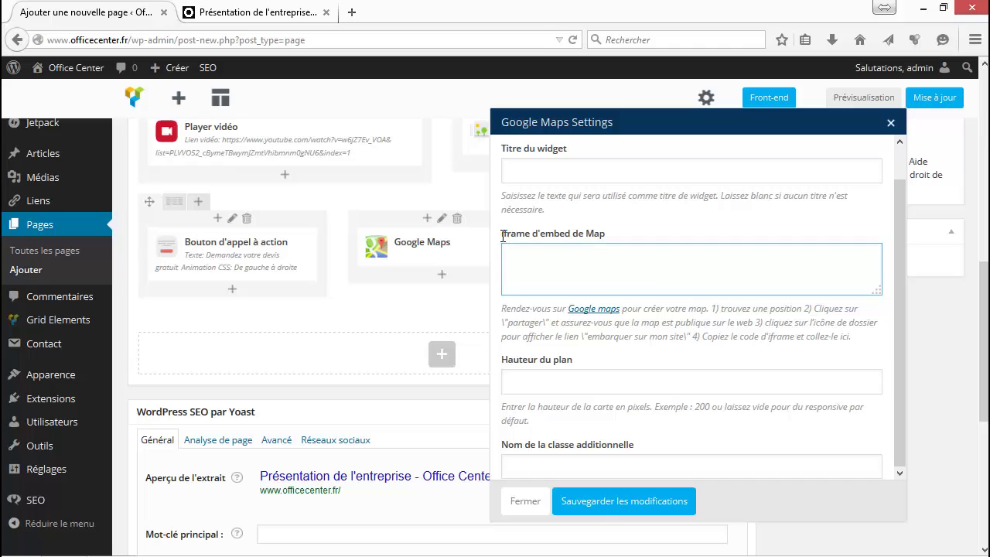
left_click_drag(502, 233, 561, 250)
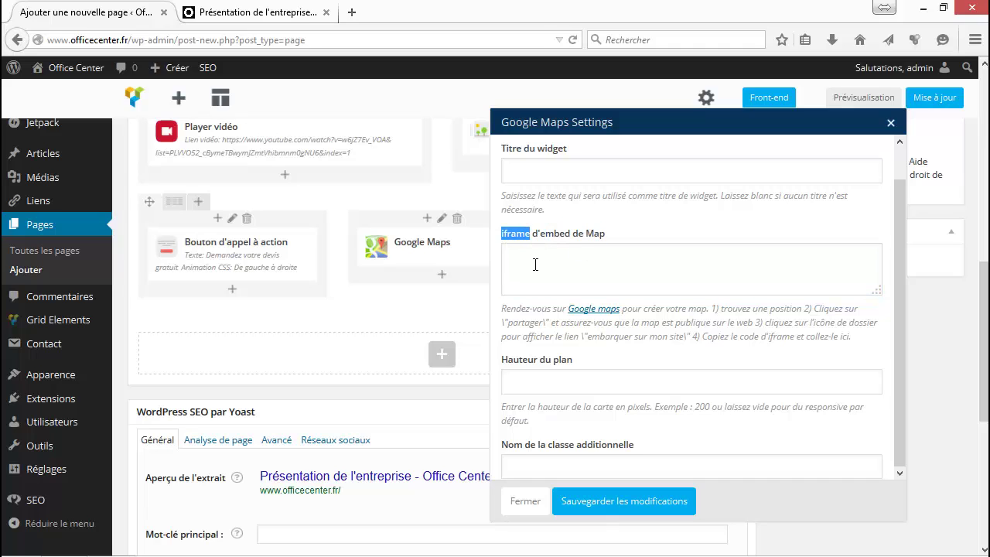
left_click(535, 265)
Open Google Maps in a new browser tab, search for "microsoft paris" and select the Microsoft France result
left_click(352, 13)
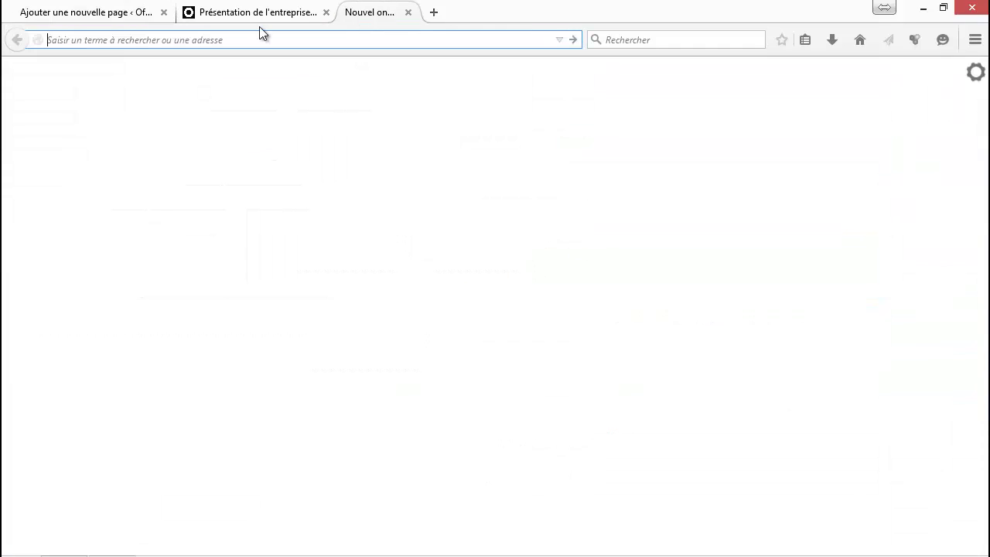
type("maps")
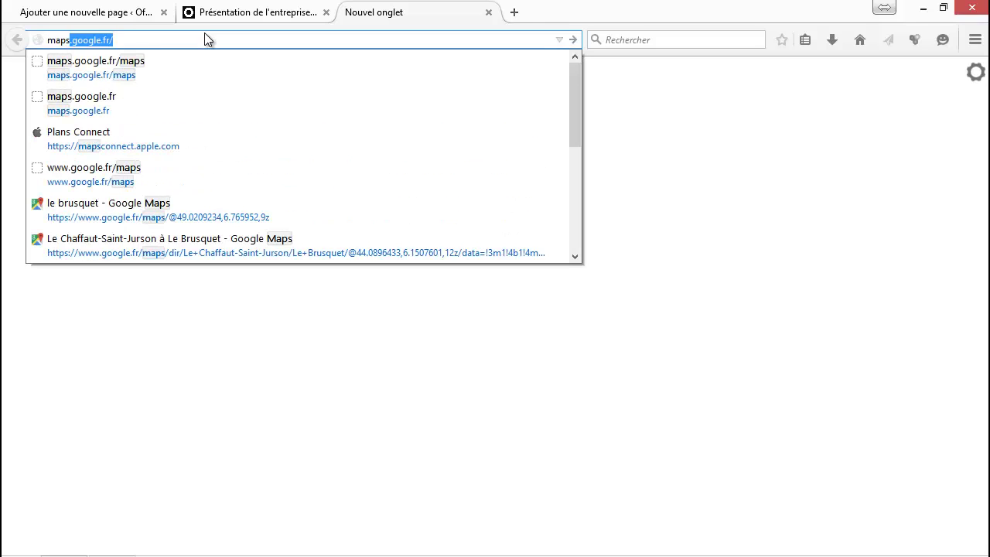
key("Return")
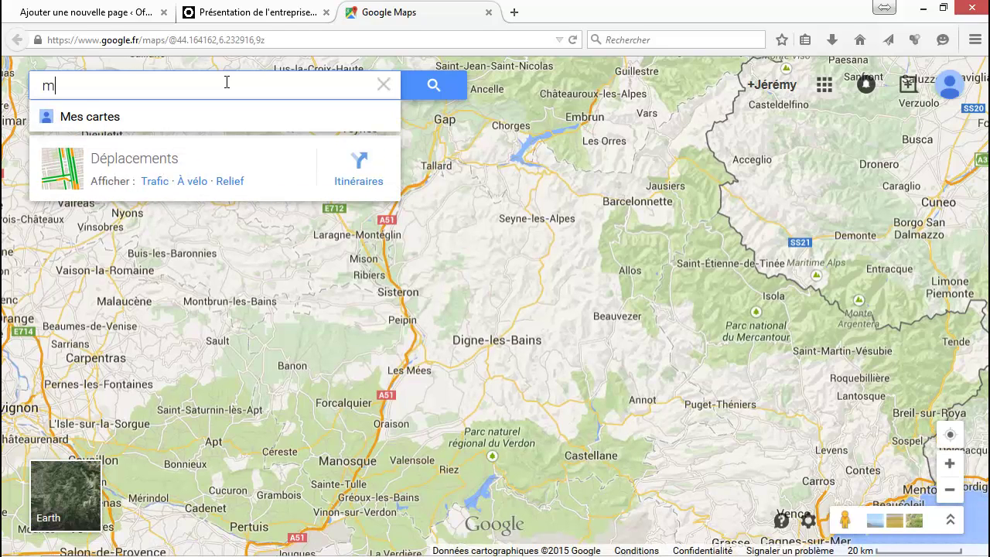
type("icrosoft ")
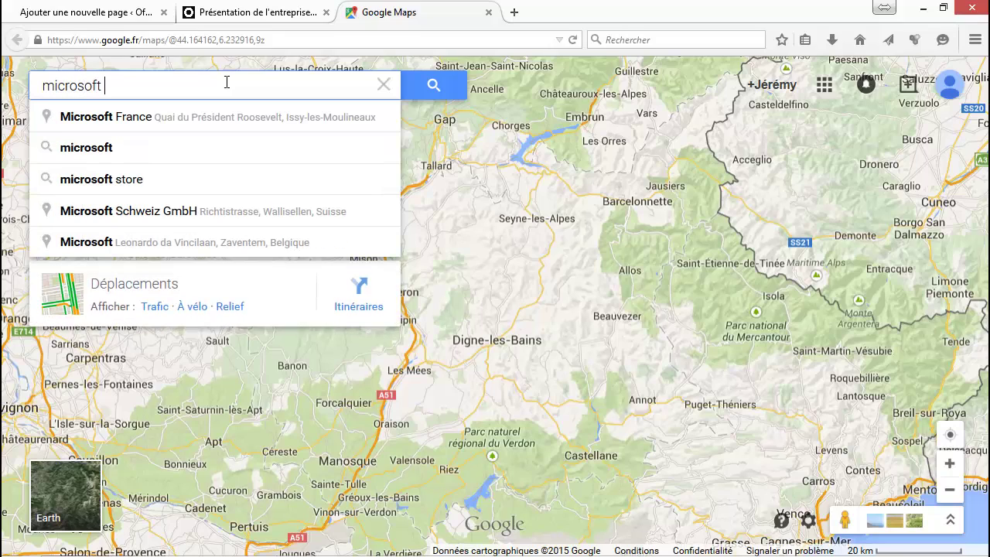
type("paris")
key("Return")
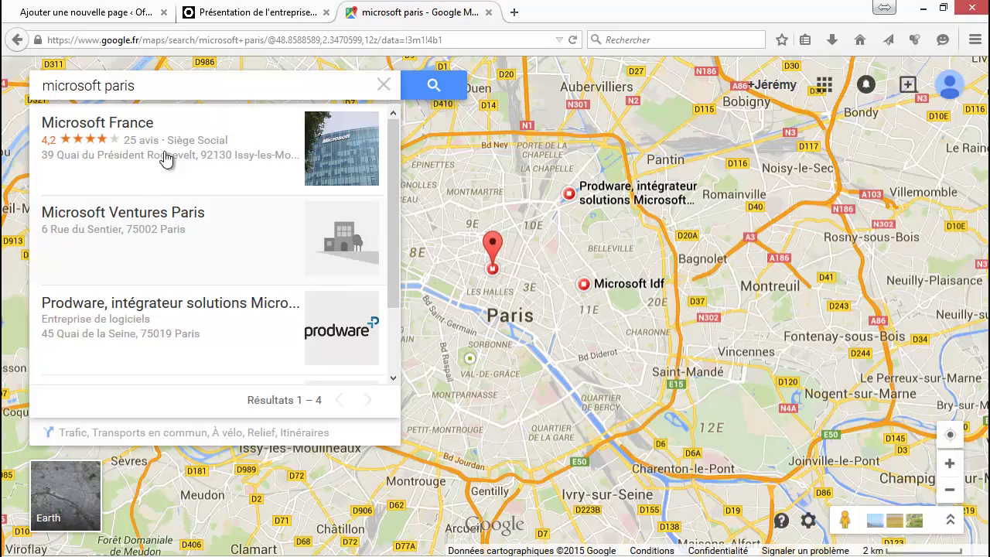
left_click(120, 125)
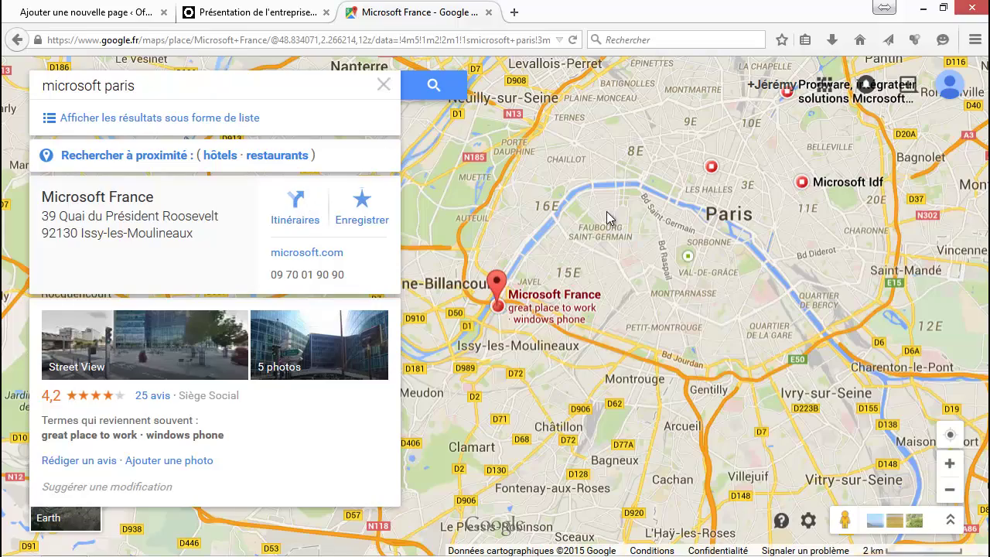
Frame the map closely around the Microsoft France marker and copy the iframe code for embedding the map
mouse_move(504, 327)
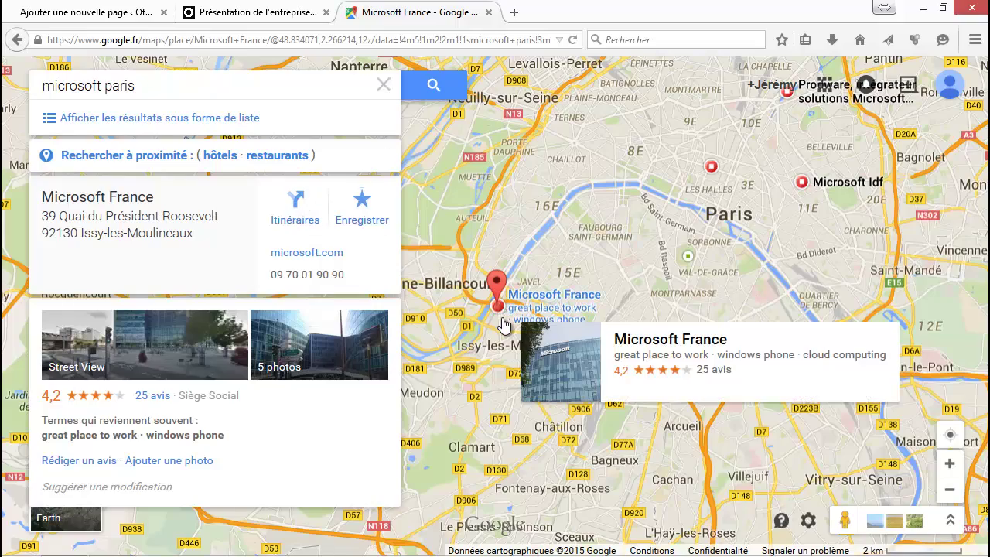
scroll(503, 326, "up", 2)
scroll(504, 326, "up", 4)
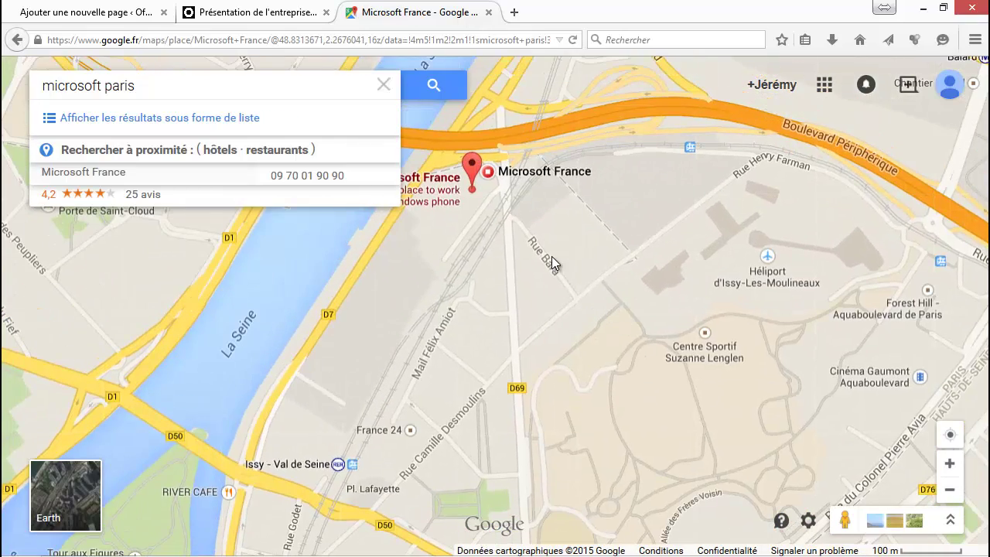
left_click_drag(551, 256, 595, 300)
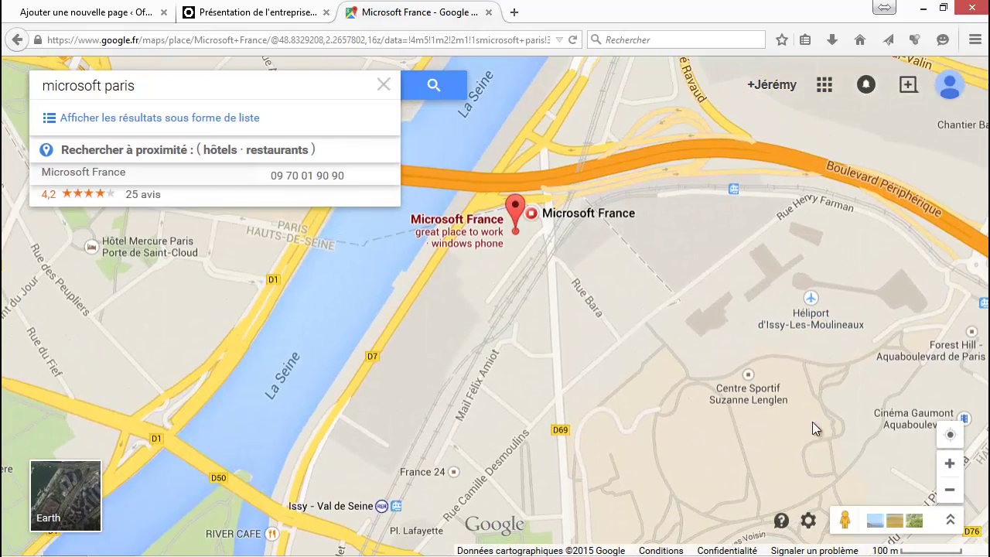
left_click(809, 524)
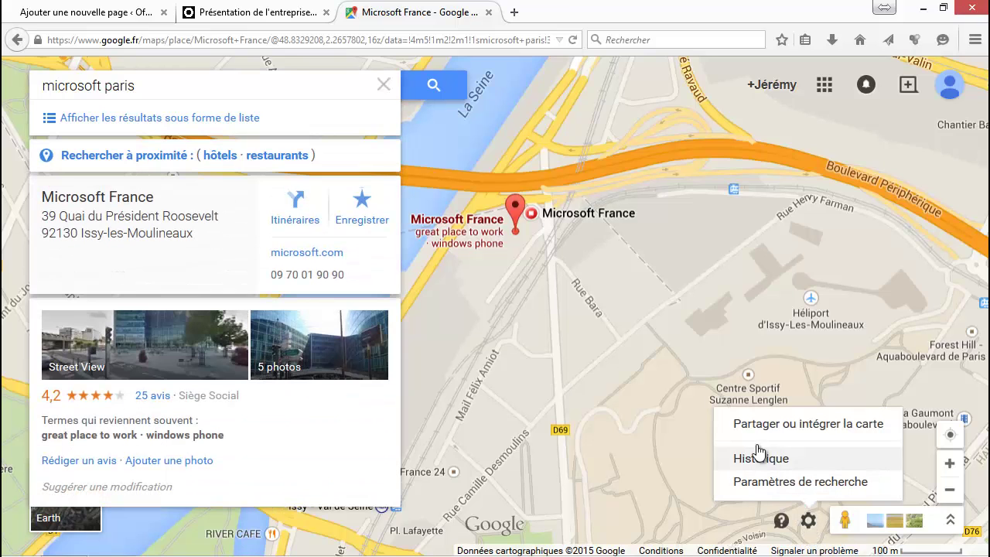
left_click(770, 427)
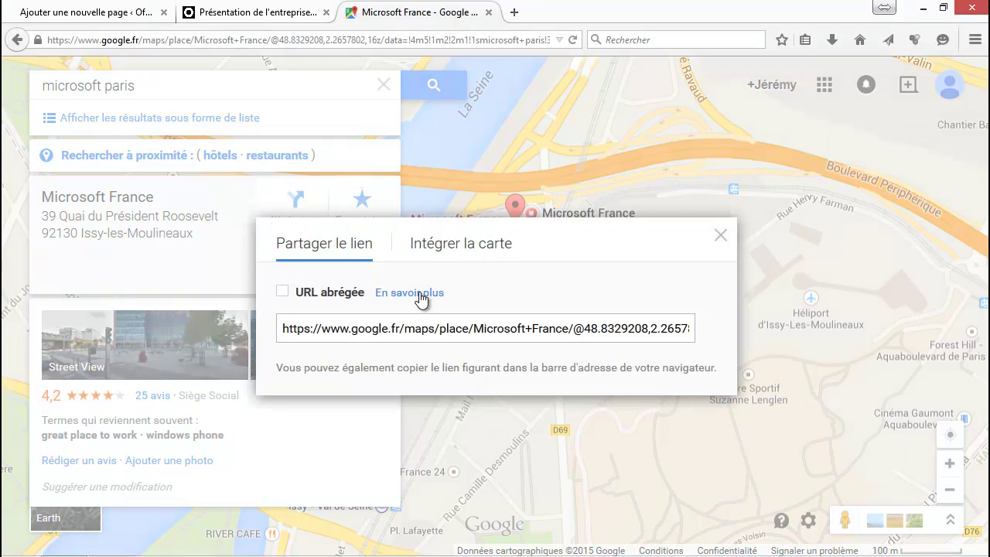
left_click(447, 248)
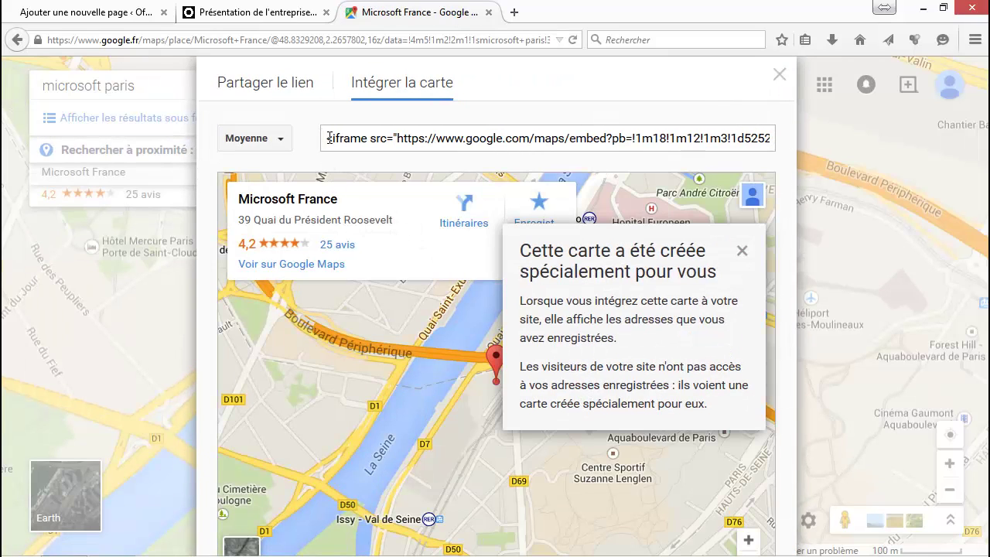
left_click_drag(329, 137, 850, 145)
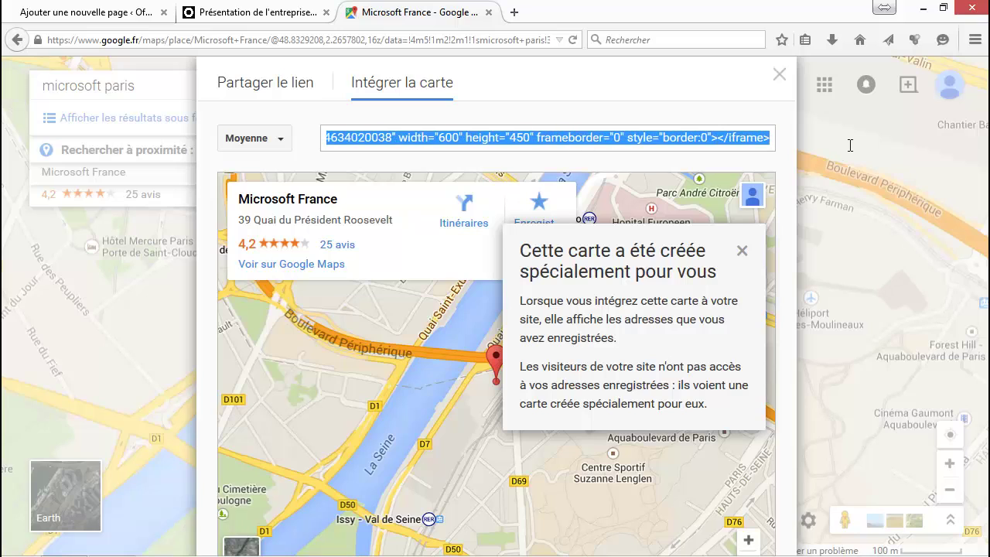
left_click(735, 132)
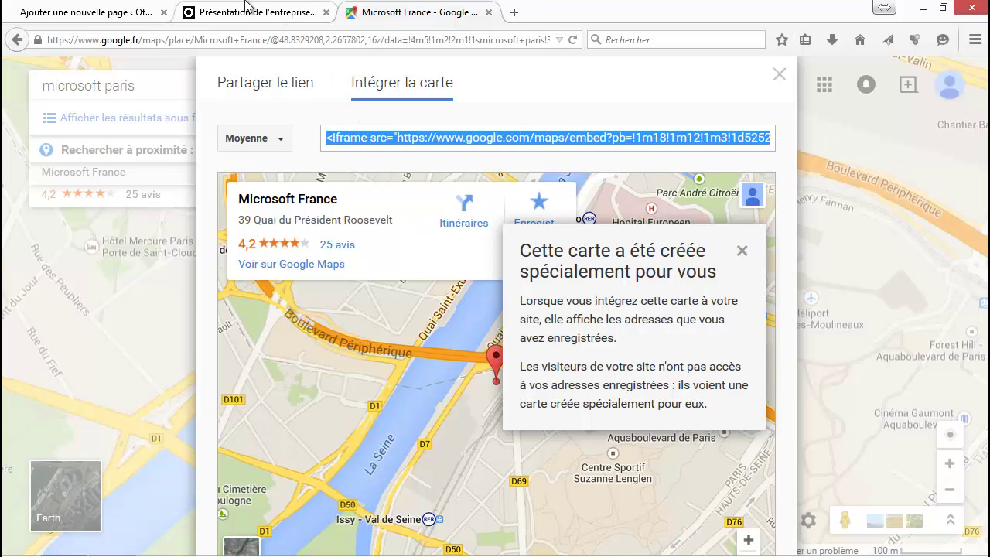
Paste the copied iframe code into the Google Maps element's "iframe d'embed de Map" setting in the page editor and save the changes
left_click(137, 14)
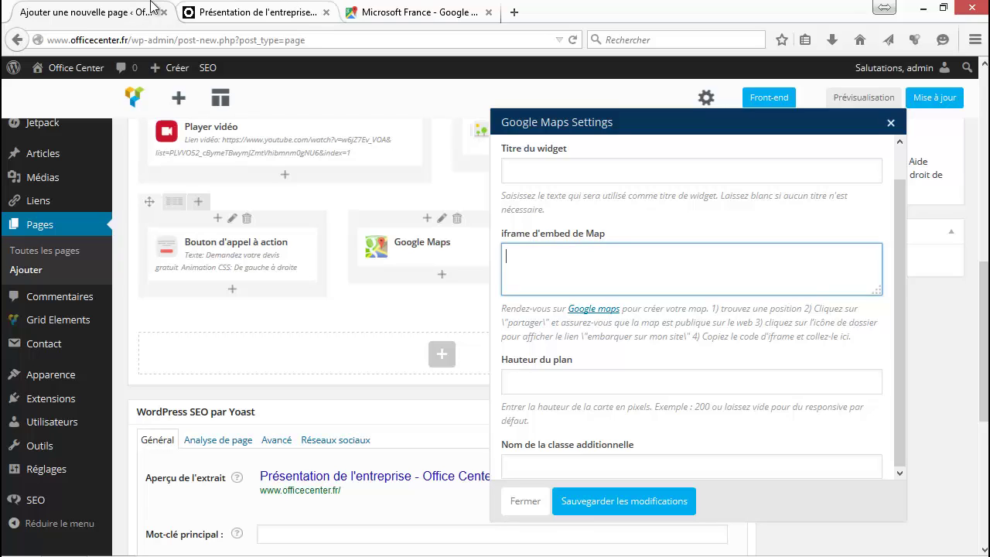
right_click(531, 257)
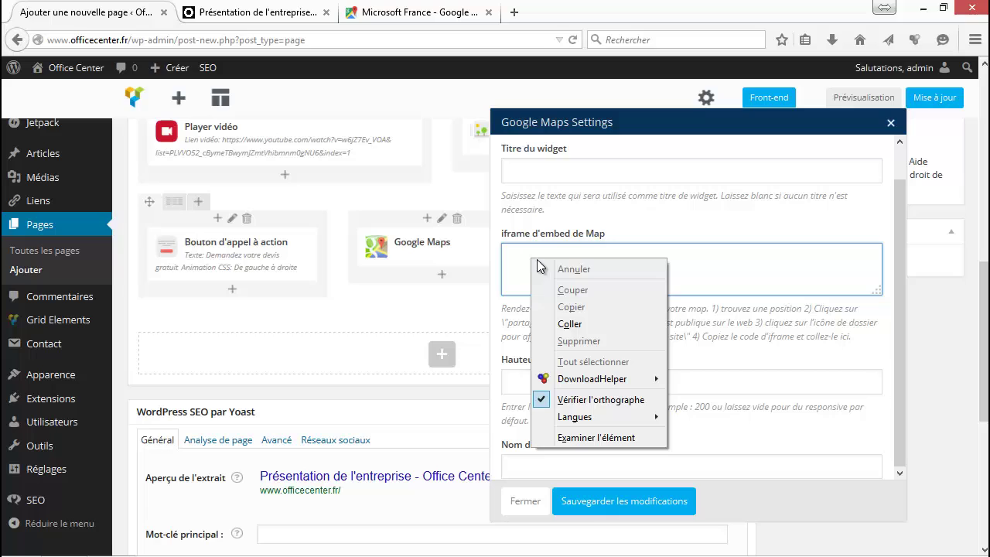
left_click(570, 325)
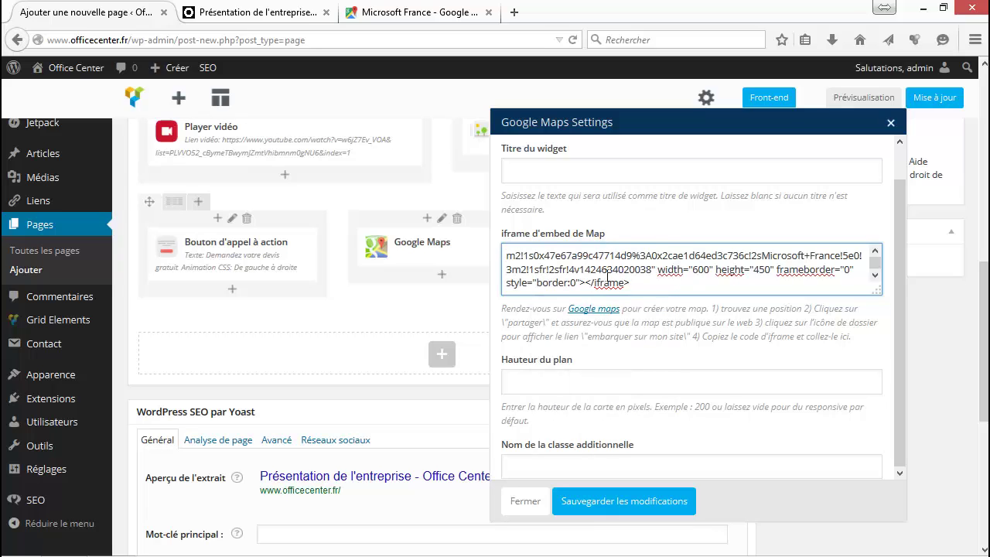
left_click(589, 507)
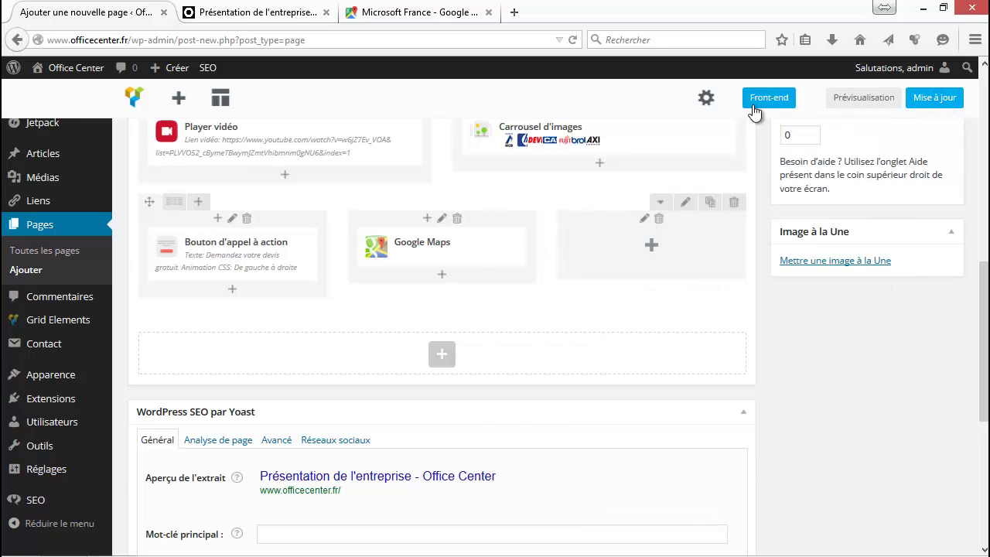
Preview the page and test that the embedded map opens Google Maps in a new tab, closing each opened tab
left_click(863, 97)
left_click(271, 10)
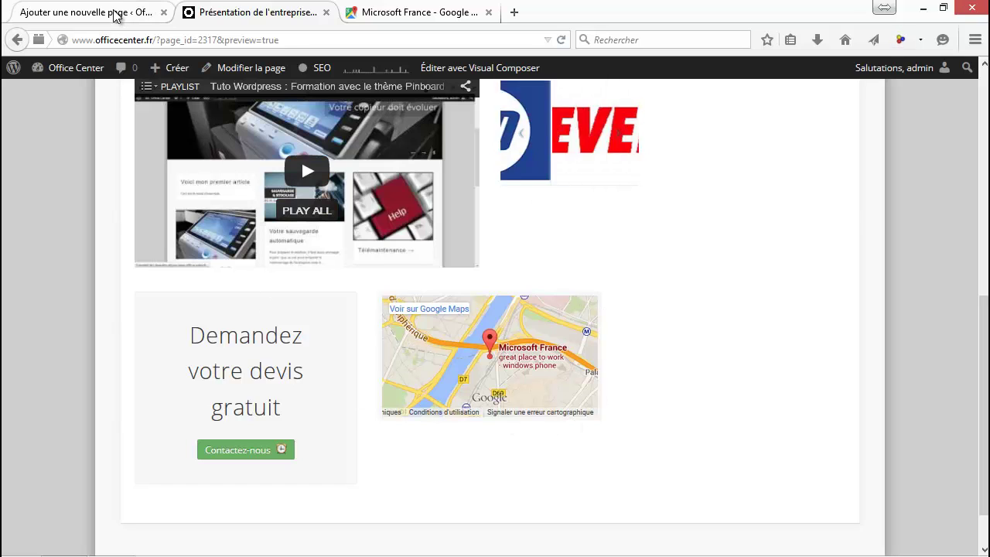
left_click(443, 353)
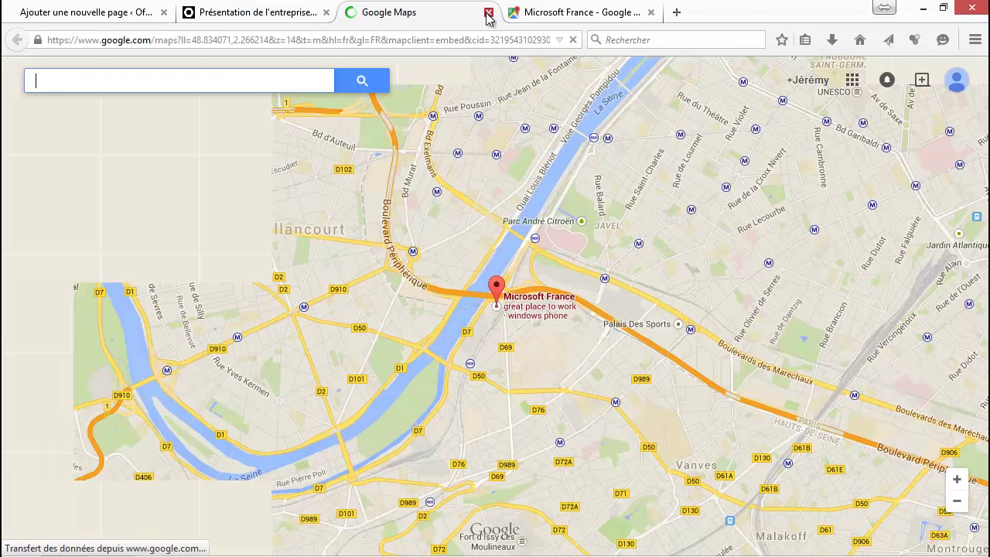
left_click(488, 12)
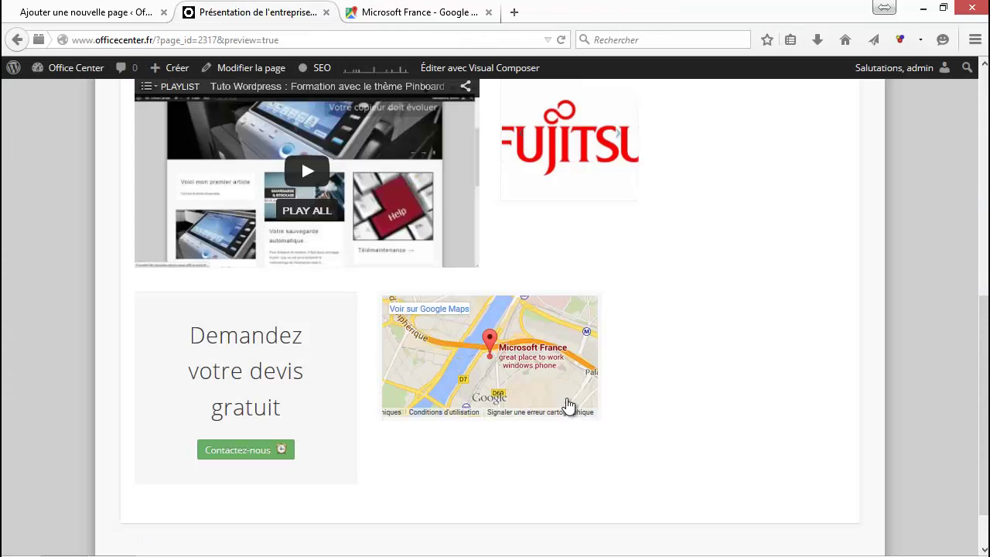
left_click(456, 386)
left_click(488, 12)
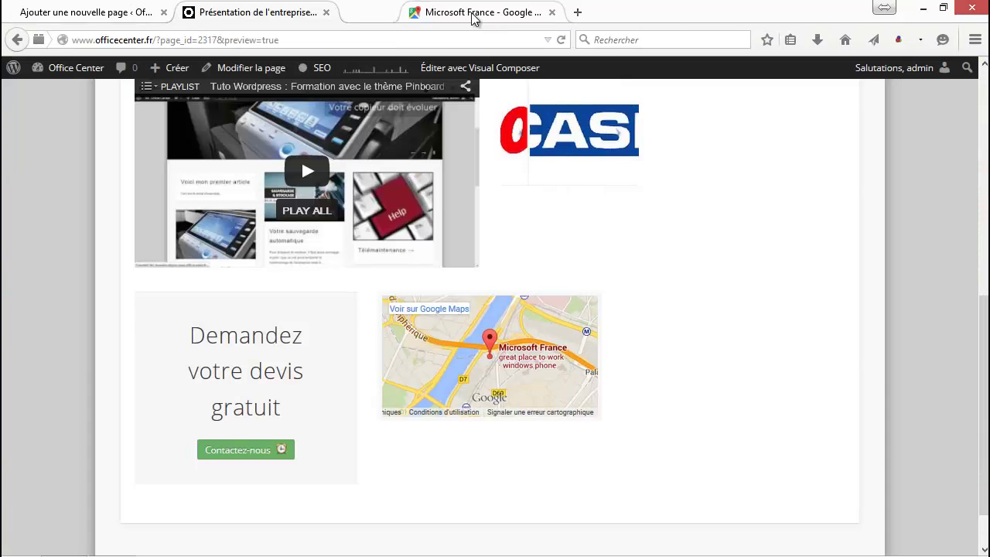
Return to the page editor, add a new row below the call-to-action row and move the Google Maps element into it
left_click(111, 9)
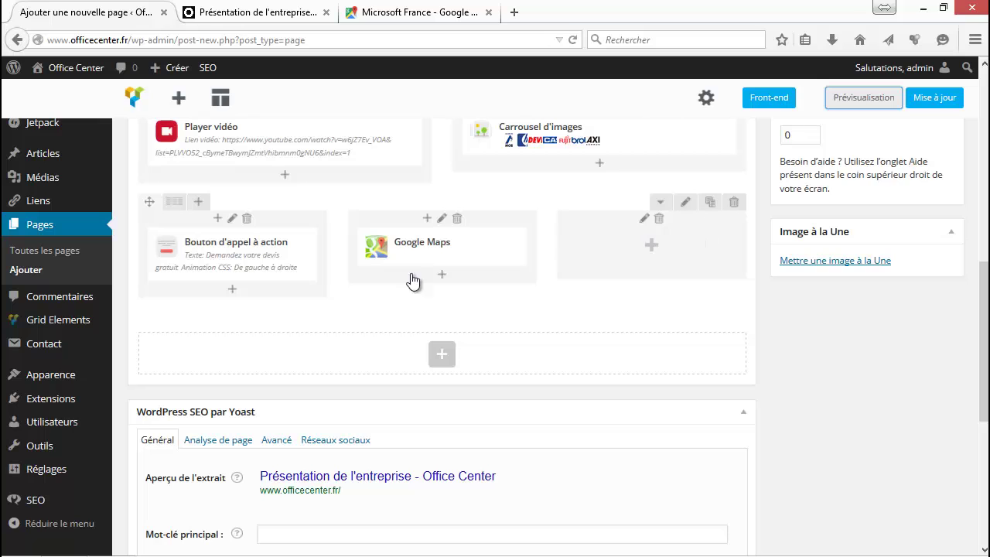
left_click(442, 355)
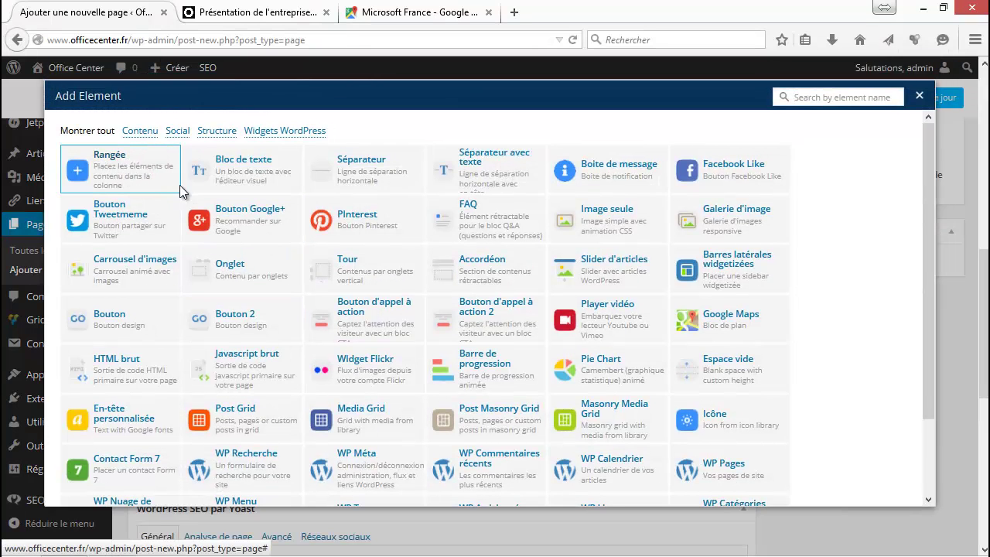
left_click(180, 188)
left_click_drag(410, 255, 406, 358)
Preview the page and test the full-width map by panning, zooming and switching it to satellite view
left_click(863, 98)
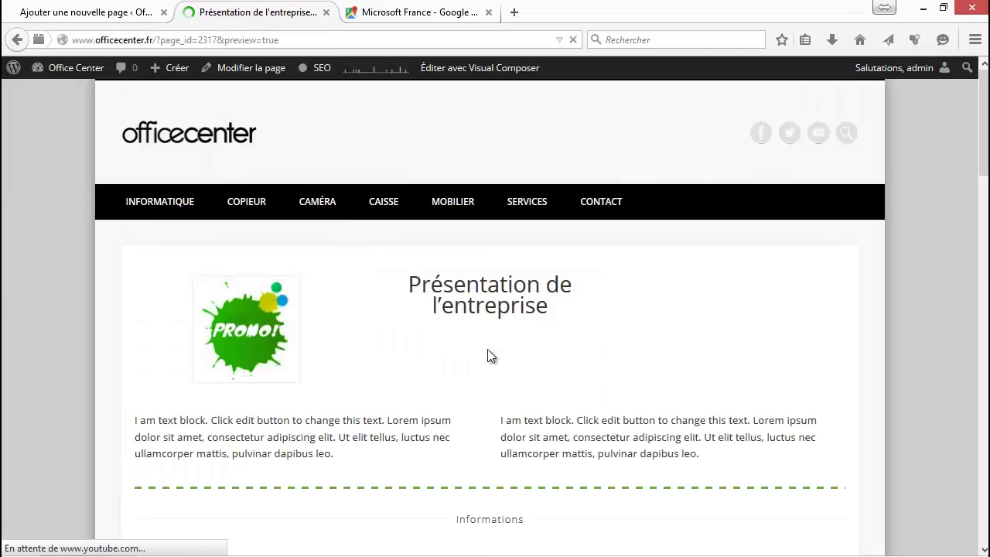
scroll(540, 338, "down", 2)
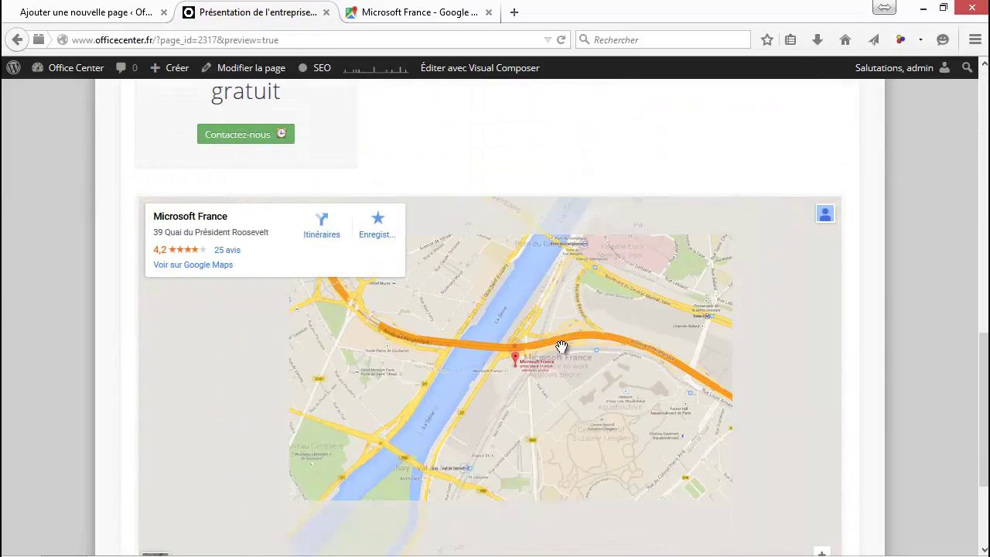
mouse_move(669, 416)
left_mouse_down()
mouse_move(614, 467)
mouse_move(468, 493)
mouse_move(530, 398)
mouse_move(544, 441)
left_mouse_up()
scroll(539, 369, "up", 2)
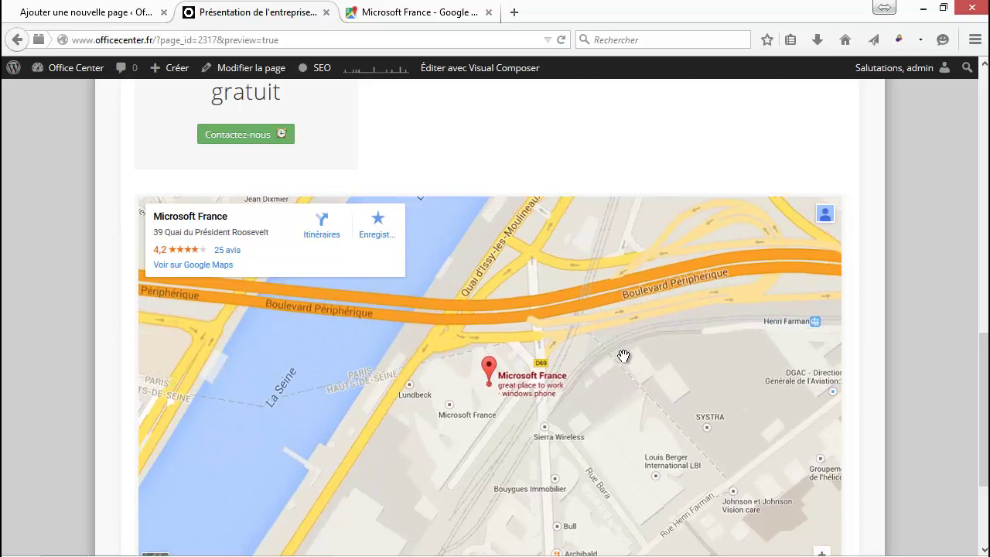
scroll(623, 356, "down", 1)
scroll(702, 353, "down", 1)
scroll(887, 310, "down", 3)
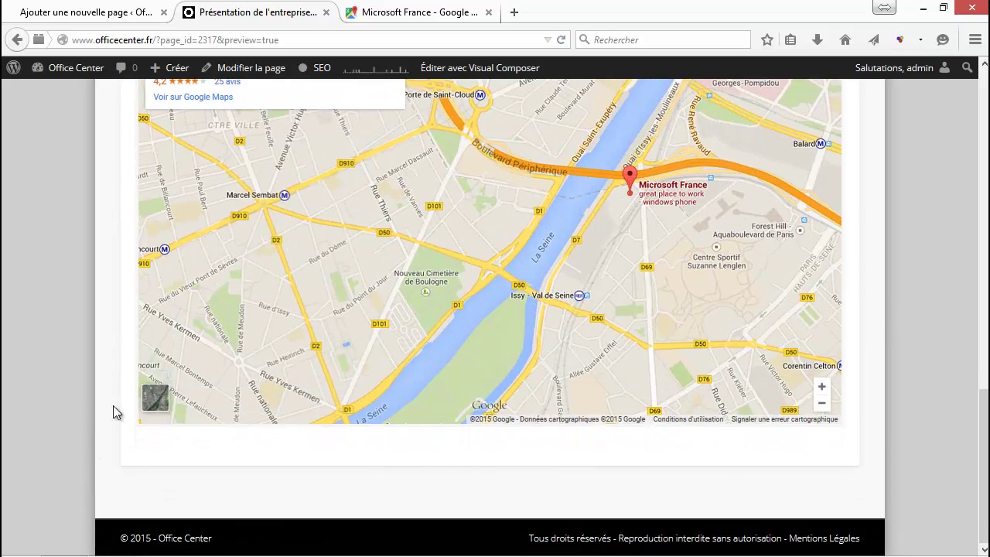
left_click(155, 396)
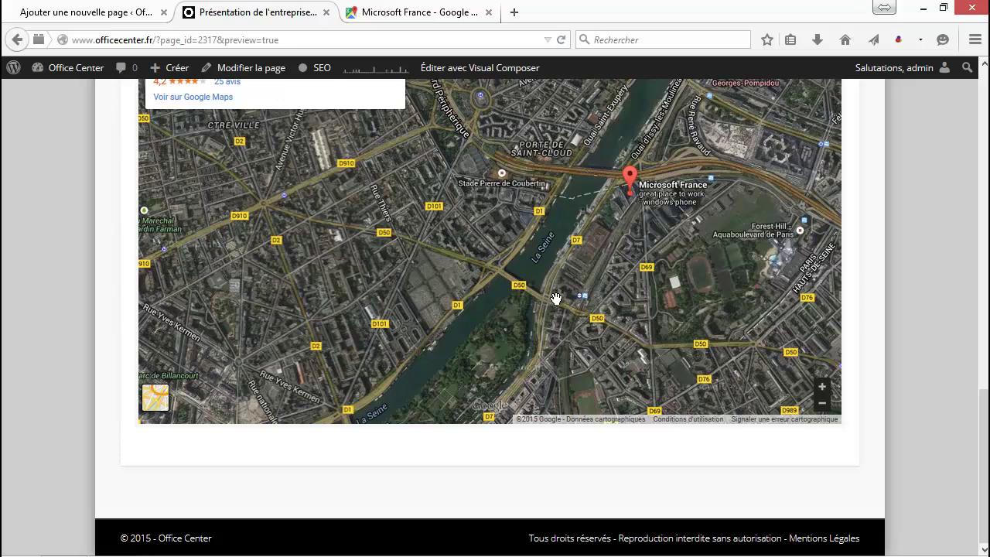
Zoom in on the previewed satellite map, test its link to Google Maps and close the Google Maps tabs
scroll(577, 276, "up", 1)
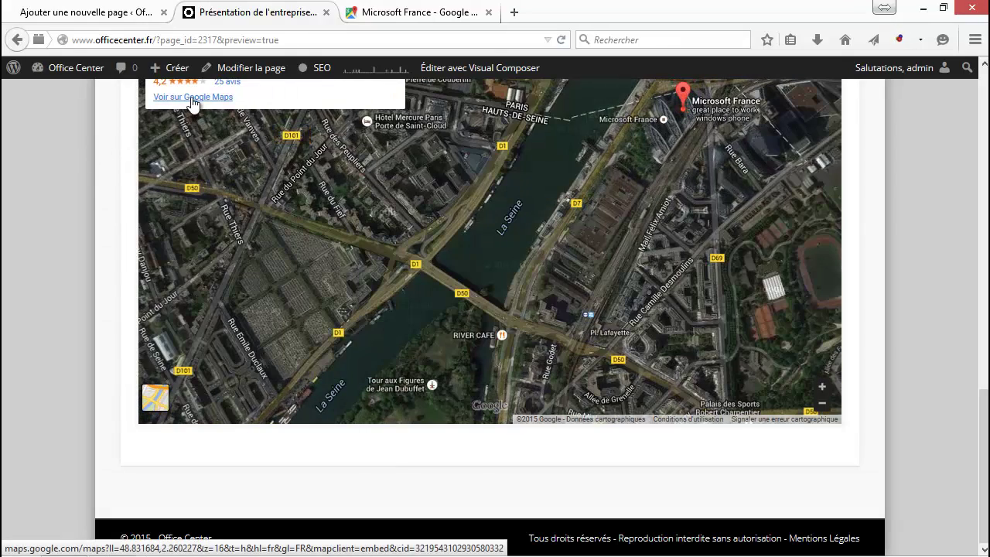
left_click(170, 98)
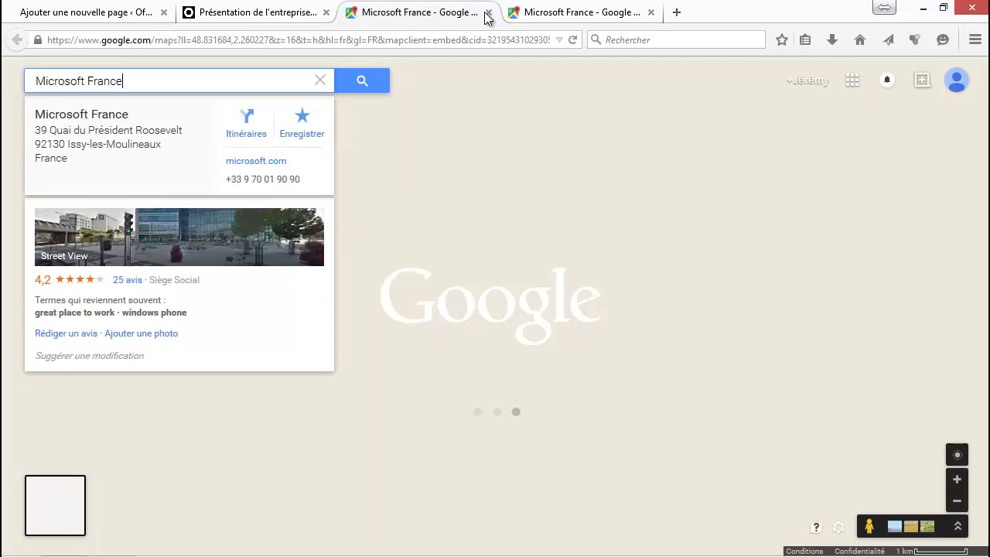
left_click(488, 12)
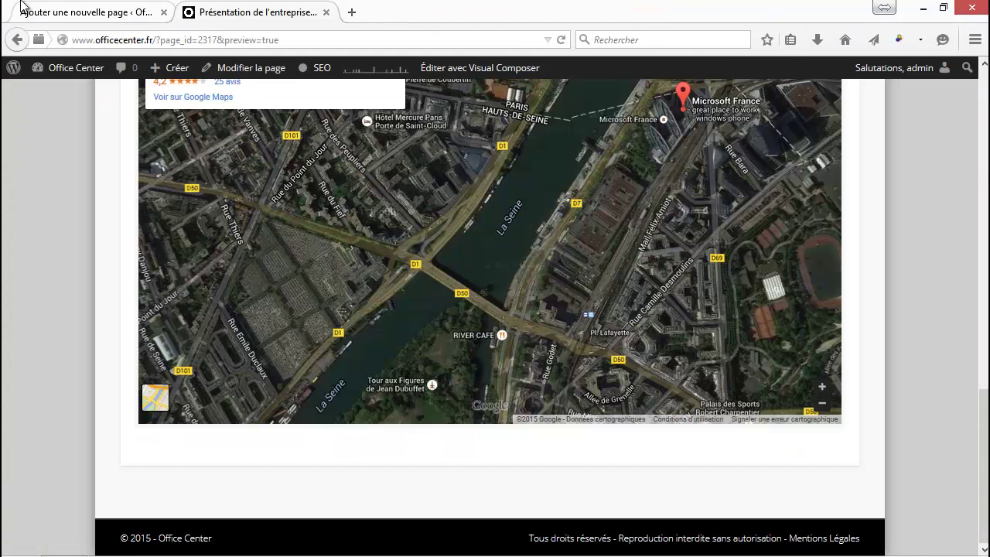
Return to the page editor and add a Facebook Like element with the Standard button type to the call-to-action row's middle column
left_click(23, 9)
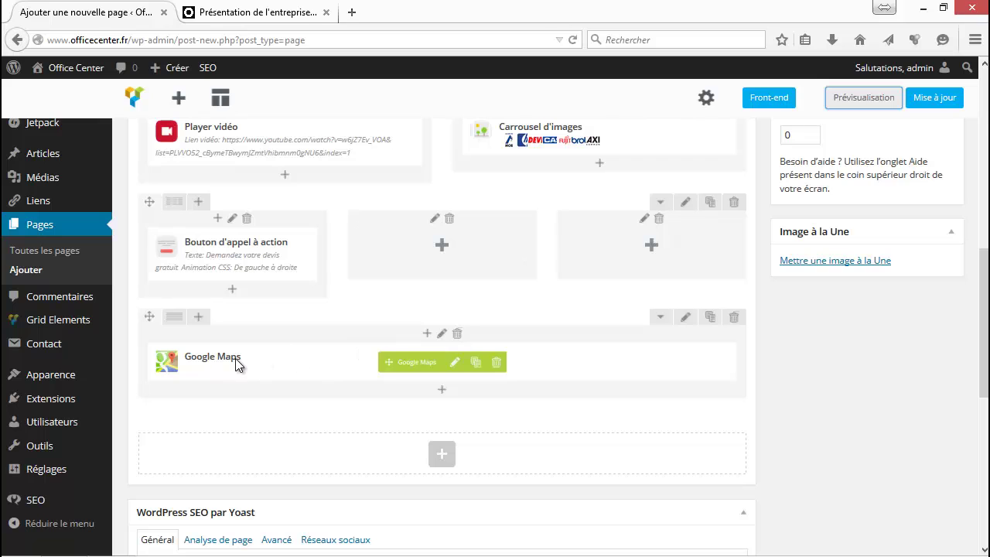
left_click(442, 244)
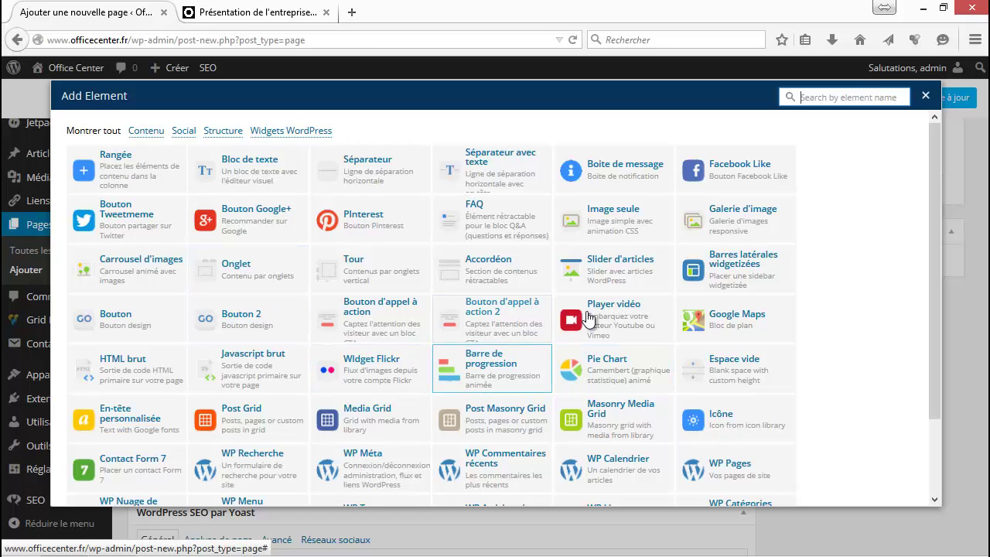
left_click(745, 170)
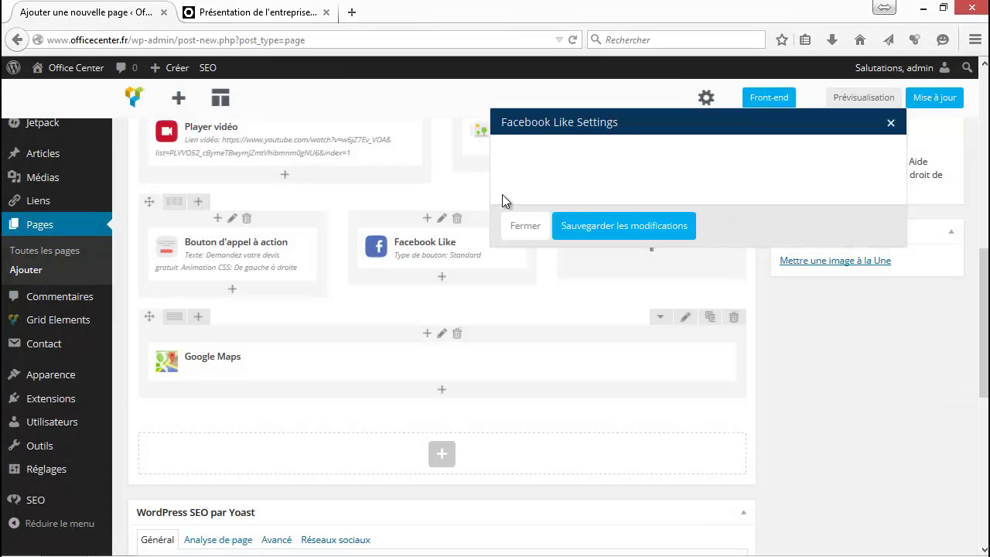
left_click(569, 176)
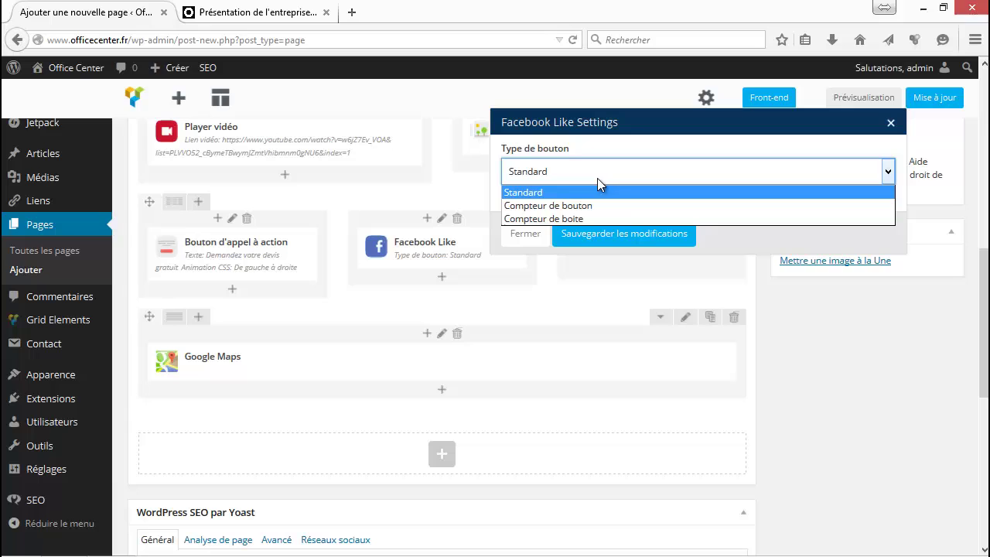
left_click(548, 191)
left_click(586, 235)
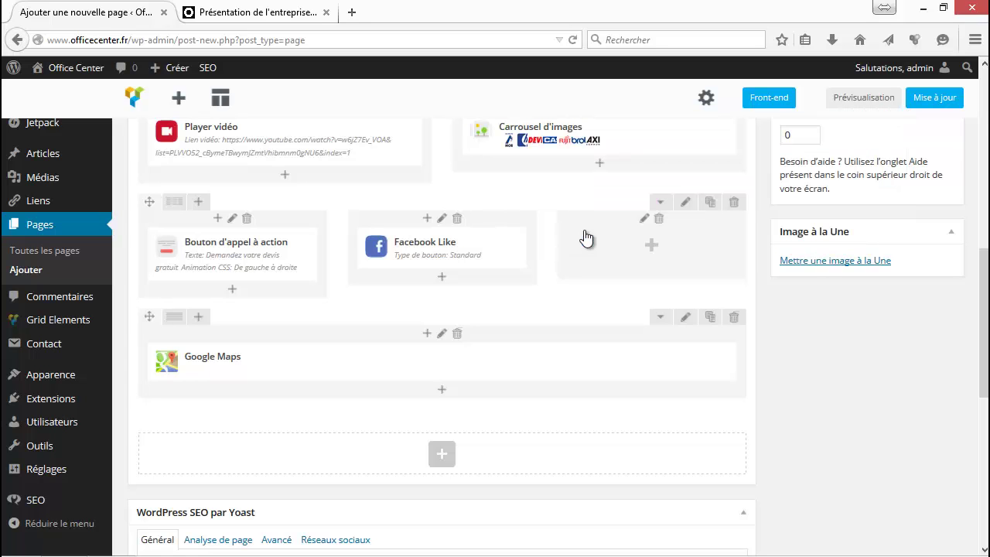
Move the Facebook Like element above the video player and place the plain separator from the Informations row between them
scroll(557, 241, "up", 4)
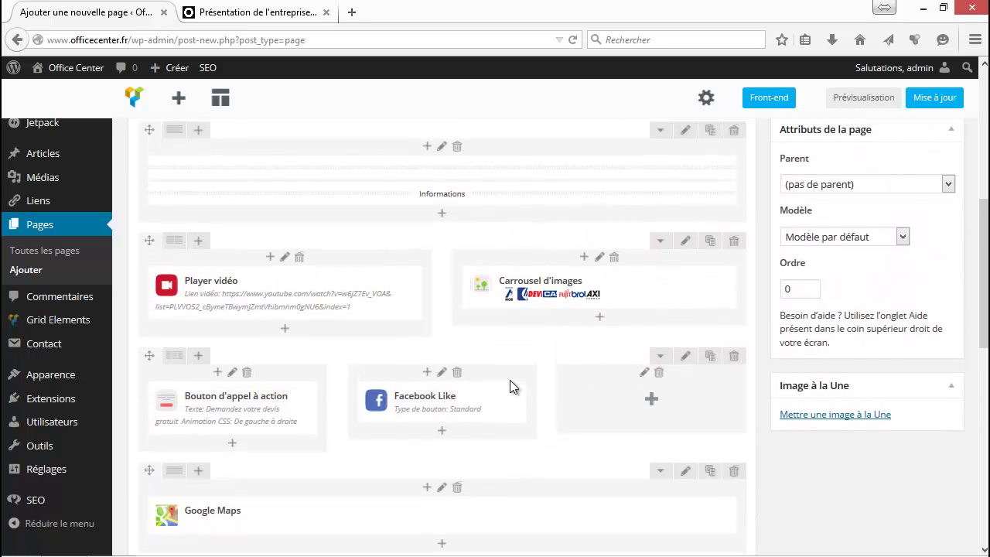
scroll(513, 387, "down", 2)
mouse_move(392, 329)
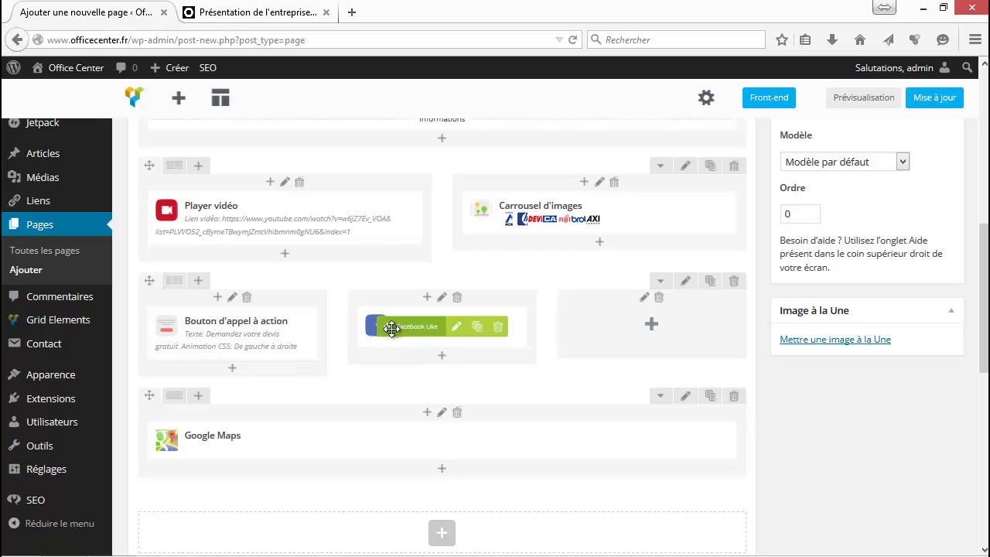
left_click_drag(285, 304, 252, 263)
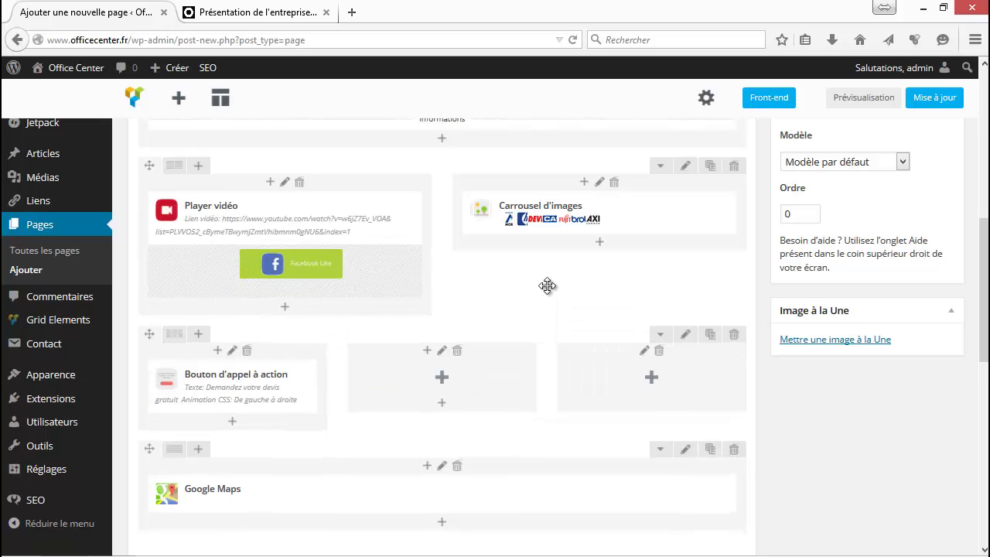
scroll(313, 265, "up", 3)
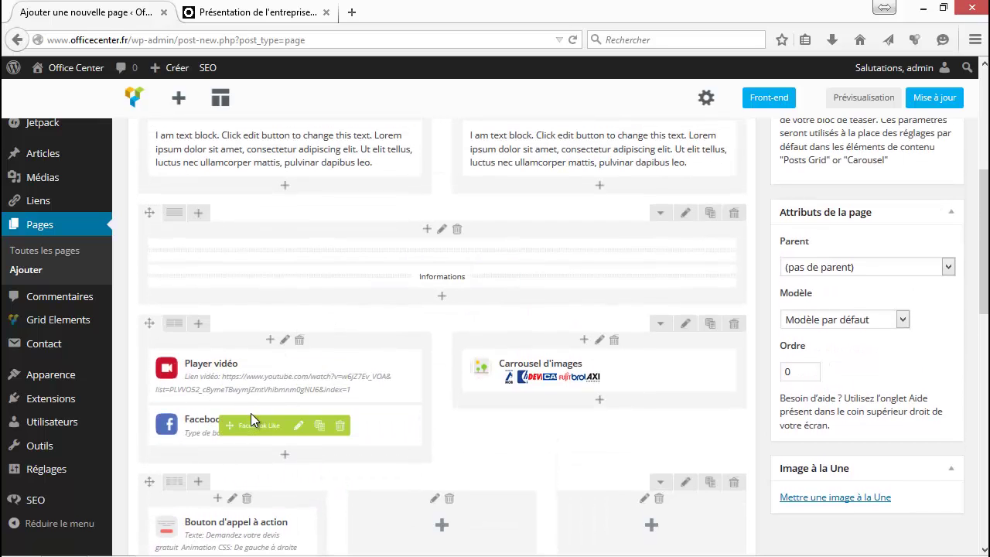
left_click_drag(247, 425, 319, 341)
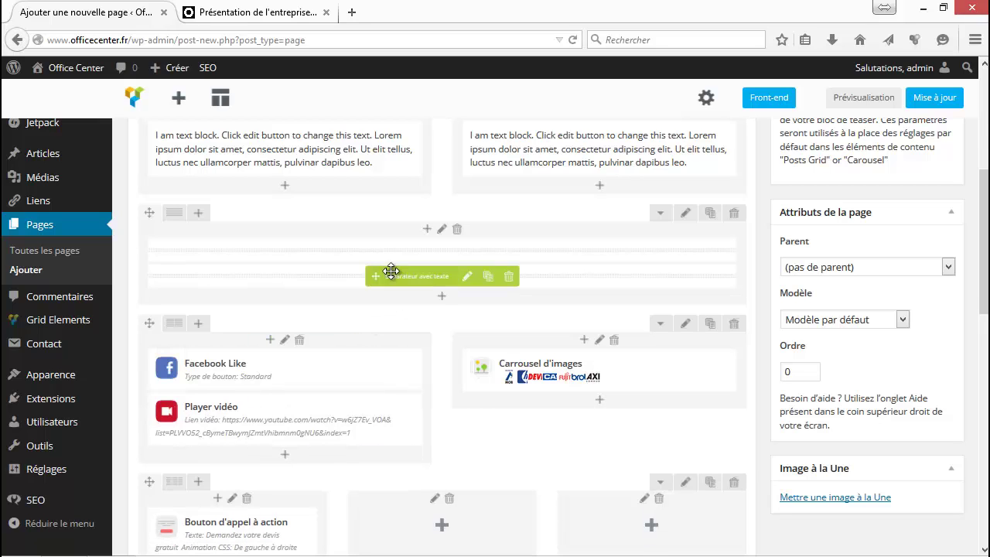
mouse_move(388, 251)
left_click_drag(345, 259, 237, 398)
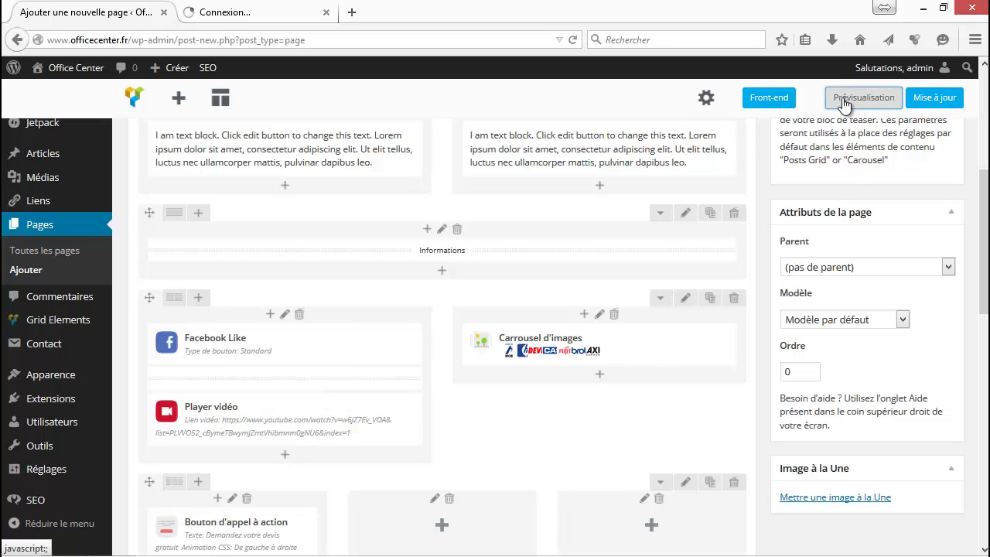
Preview the page and check the Facebook Like button and separator above the video
left_click(271, 12)
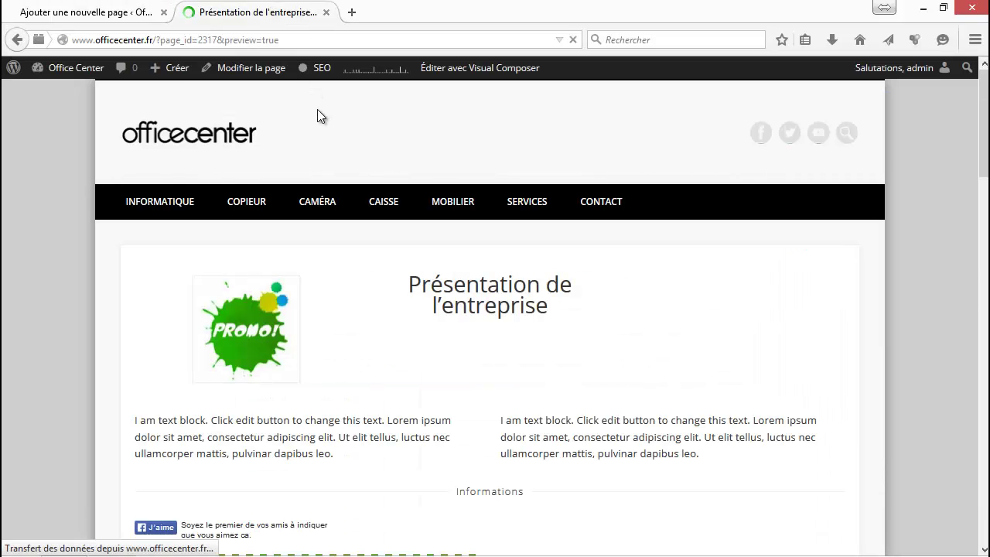
scroll(319, 118, "down", 3)
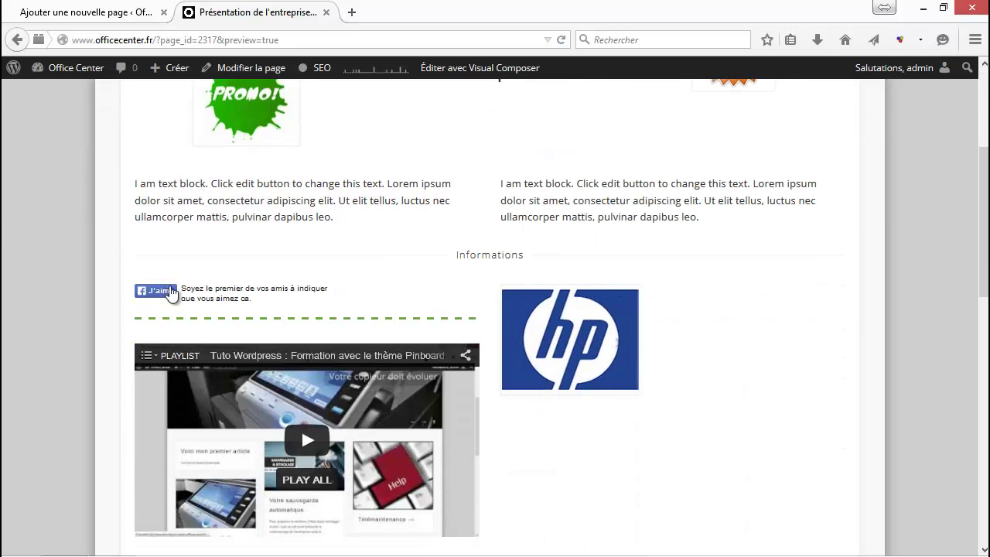
scroll(291, 288, "down", 2)
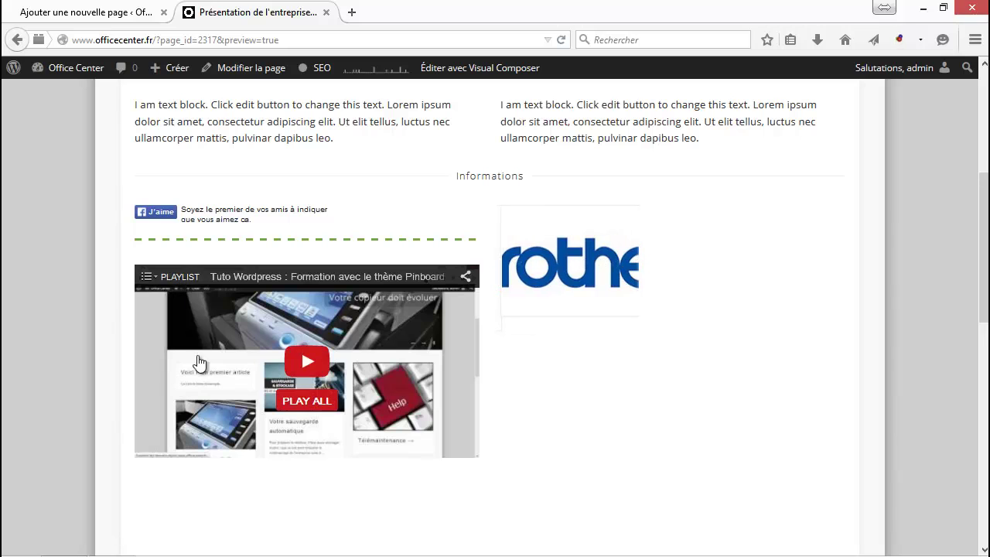
scroll(397, 210, "up", 4)
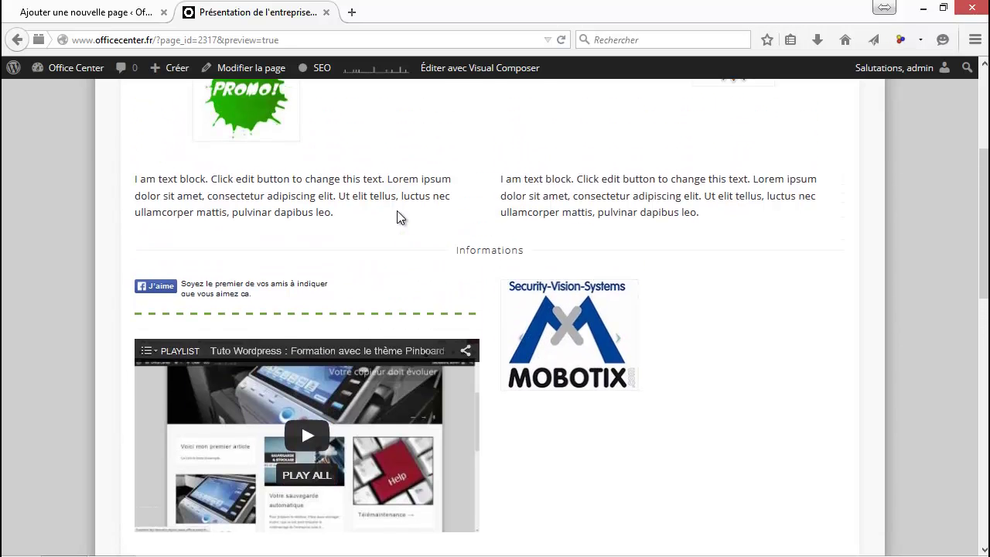
Return to the page editor and review the arrangement of the rows from the text blocks down to the Google map
left_click(82, 11)
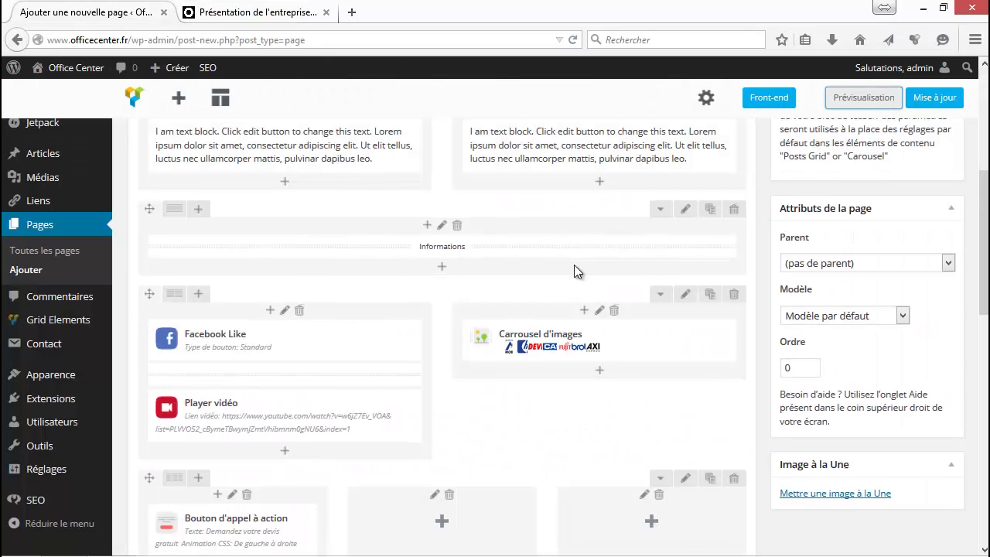
scroll(574, 267, "down", 5)
scroll(574, 266, "down", 3)
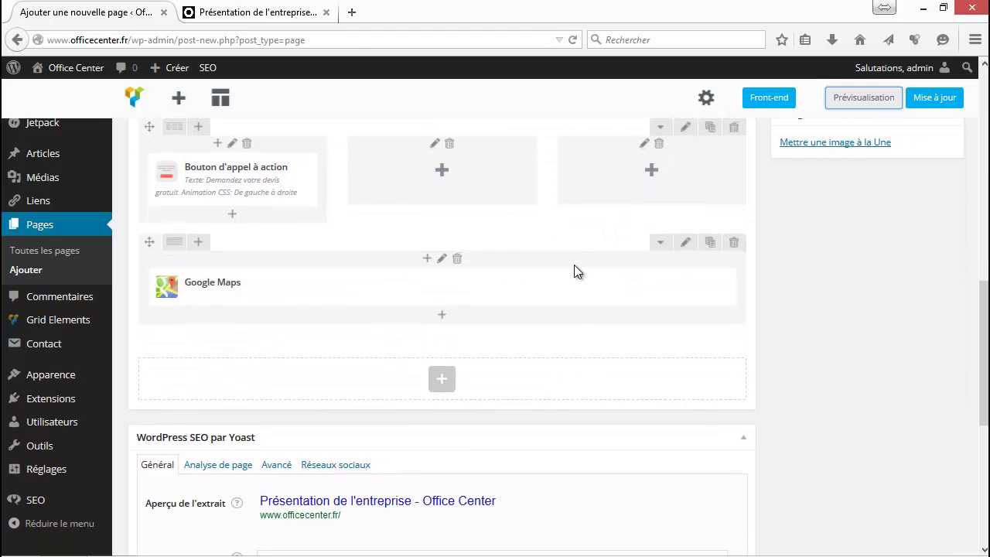
scroll(575, 267, "up", 4)
scroll(574, 271, "up", 2)
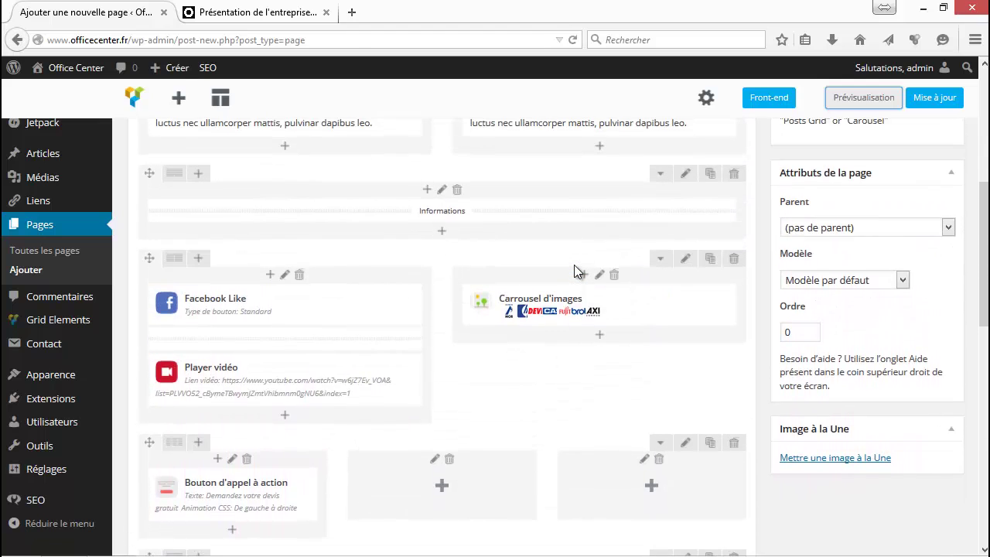
scroll(574, 271, "down", 4)
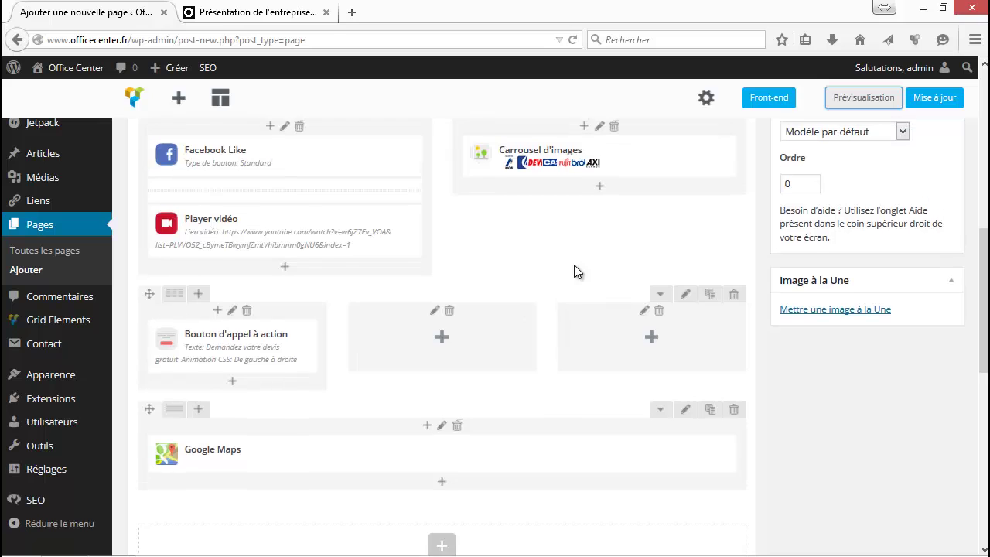
scroll(575, 266, "up", 6)
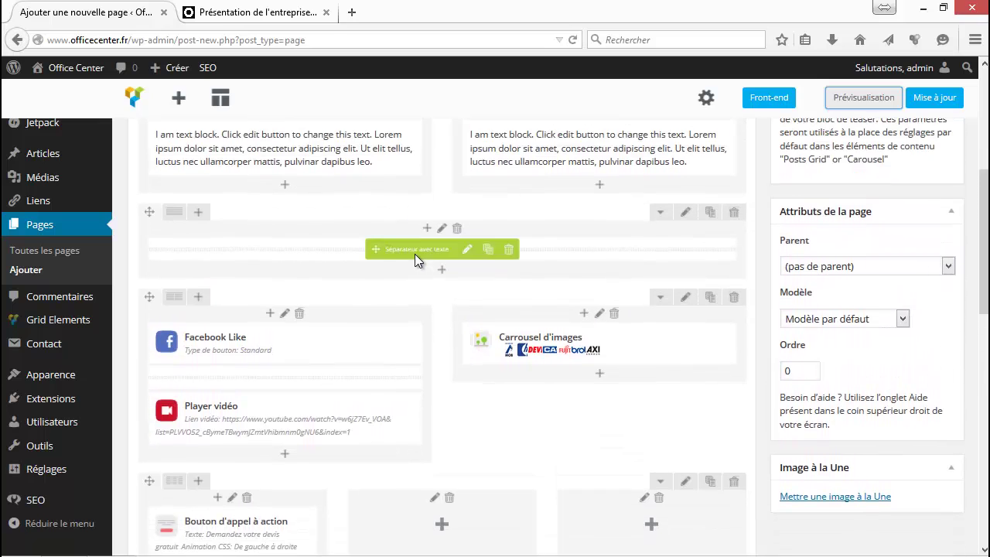
scroll(414, 254, "up", 2)
scroll(341, 298, "down", 4)
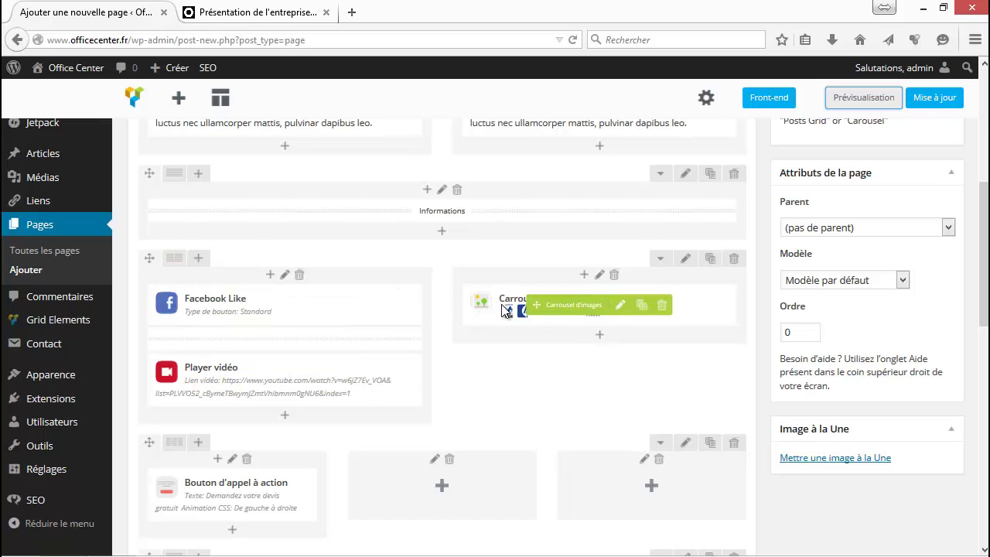
scroll(272, 236, "down", 3)
scroll(137, 273, "up", 2)
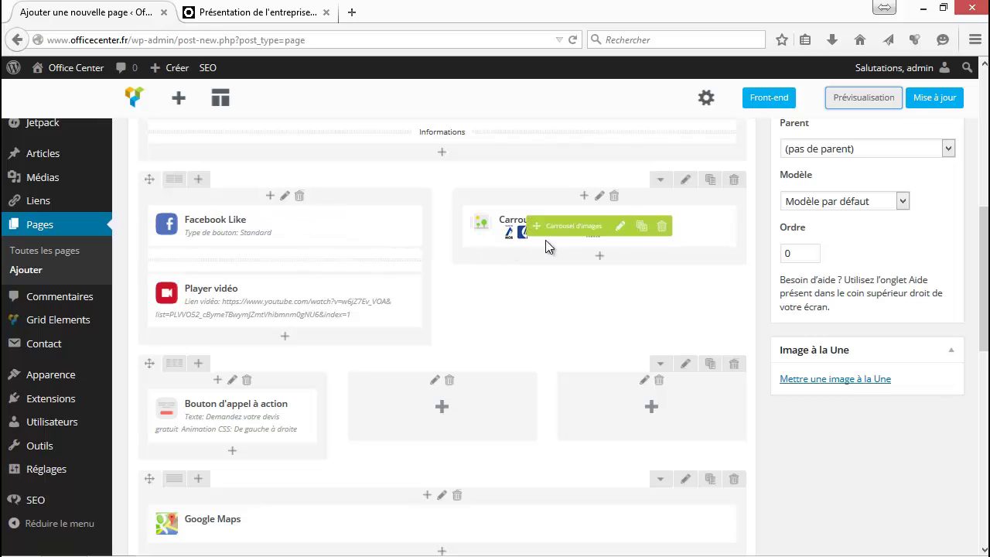
Duplicate the row containing the Facebook Like, video player and image carousel, and move the copy below the Google Maps row
left_click(709, 183)
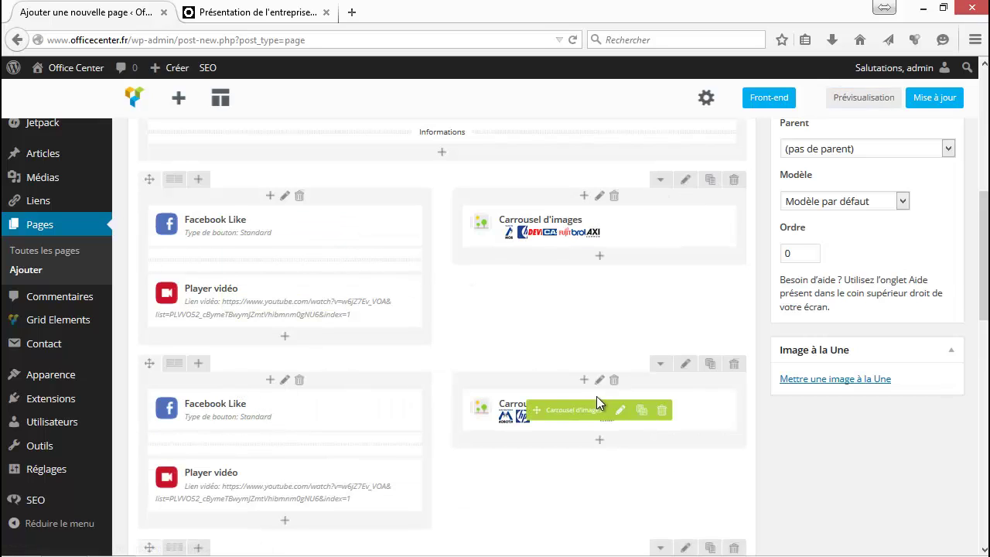
scroll(361, 432, "down", 2)
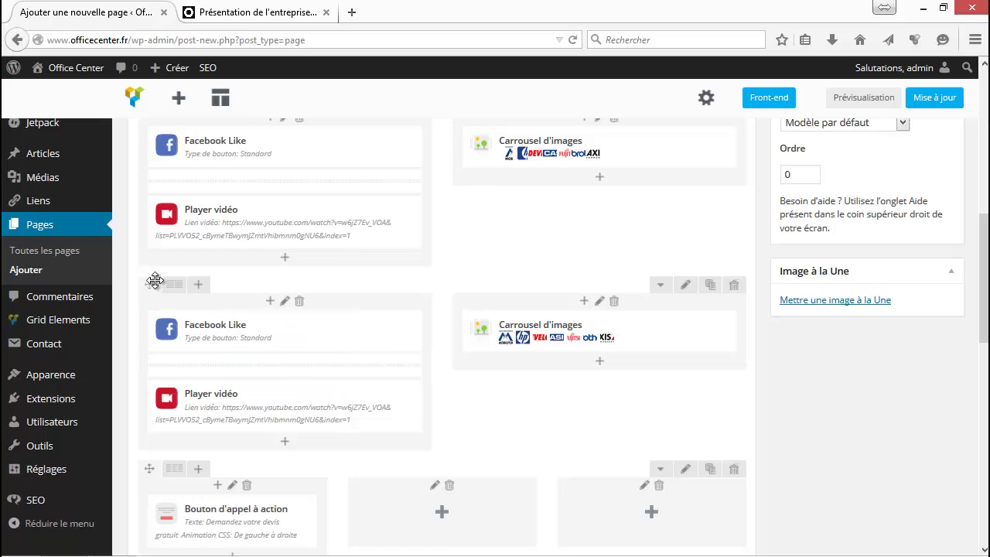
left_click_drag(155, 280, 155, 389)
scroll(258, 393, "down", 2)
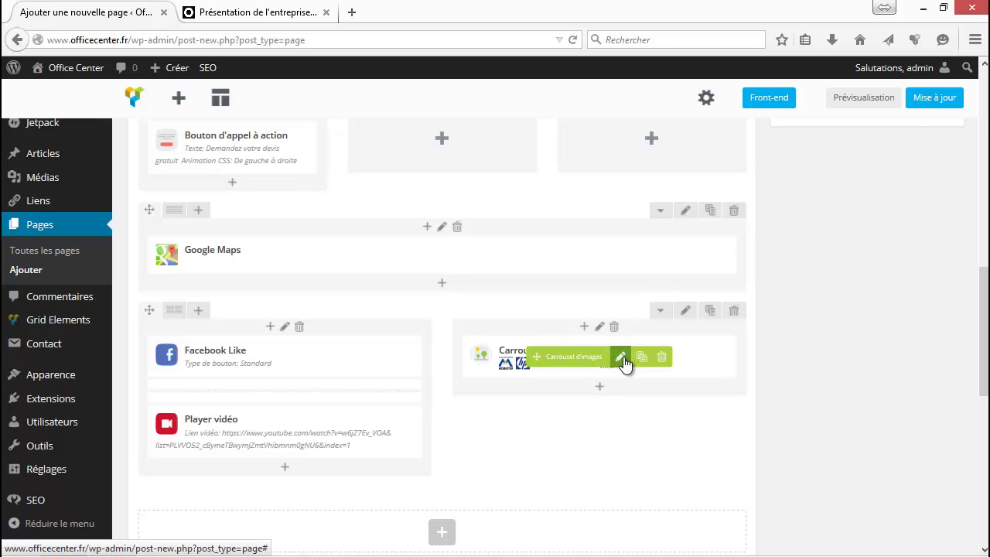
Edit the image carousel in the duplicated row and remove all of its logo images
left_click(622, 358)
scroll(578, 395, "down", 2)
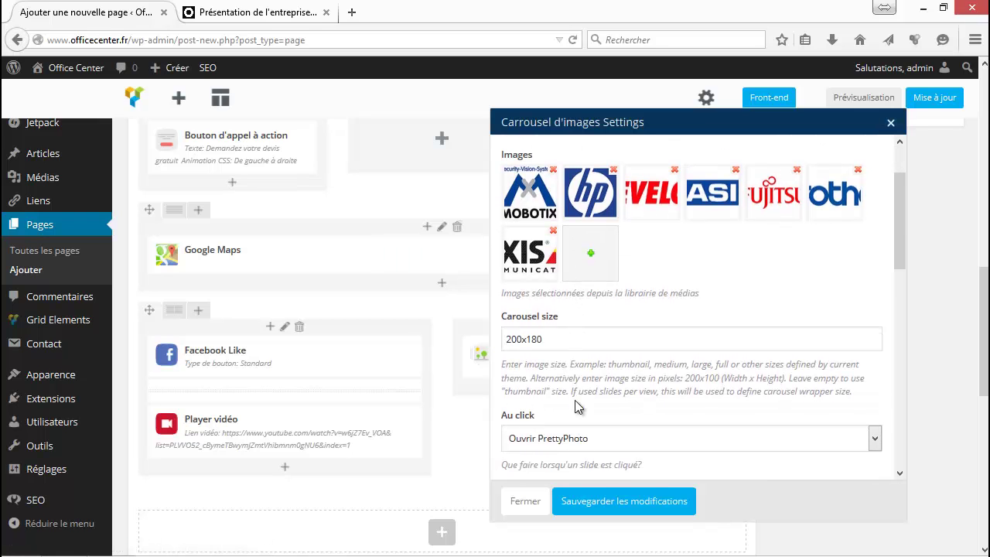
scroll(574, 399, "up", 1)
left_click(553, 269)
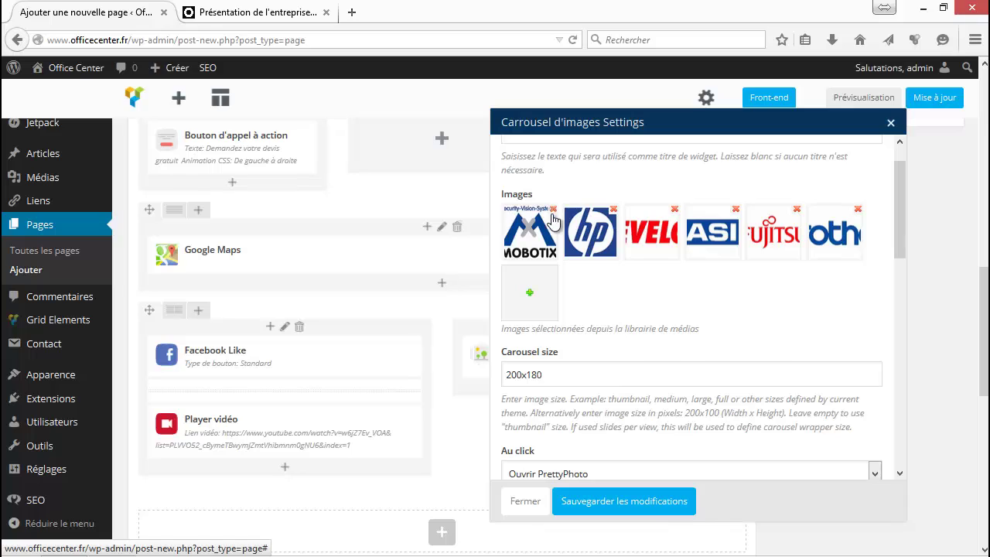
left_click(553, 210)
left_click(553, 210)
left_click(553, 210)
left_click(553, 210)
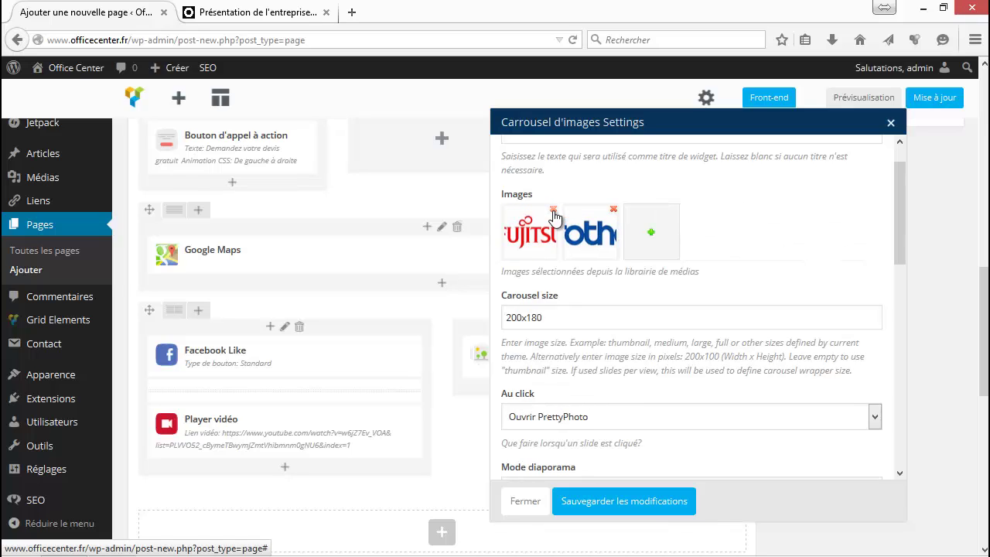
left_click(553, 210)
left_click(553, 210)
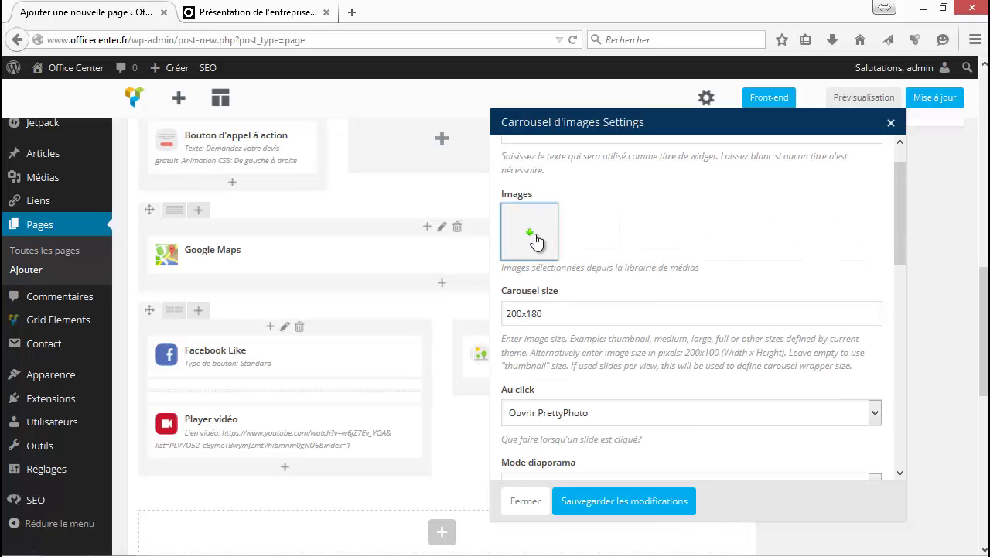
Add eight media library images to the duplicated carousel: recruitment banner, company logo, camera, red-cross chip, coloured app icon, gear, QR code and desktop computer
left_click(533, 240)
left_click(533, 240)
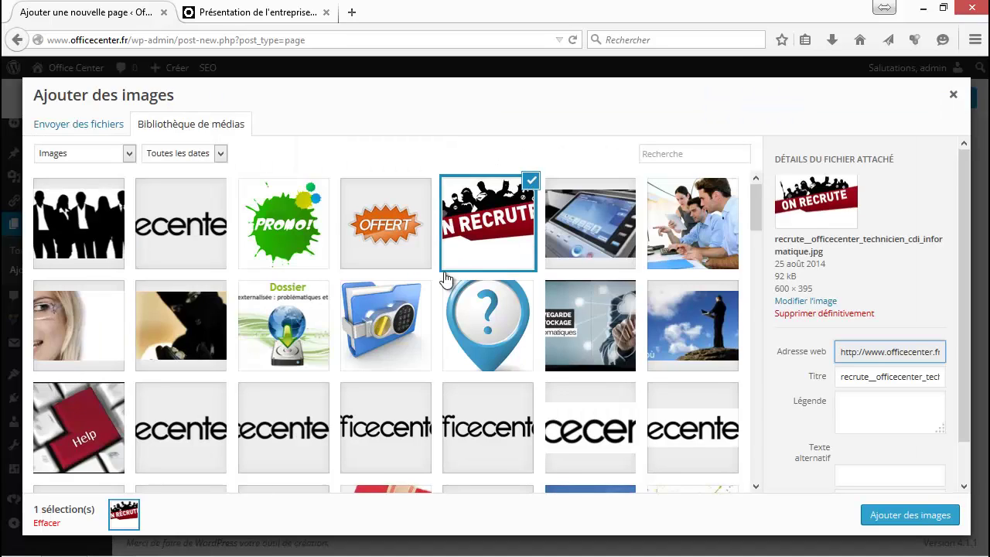
scroll(433, 286, "down", 15)
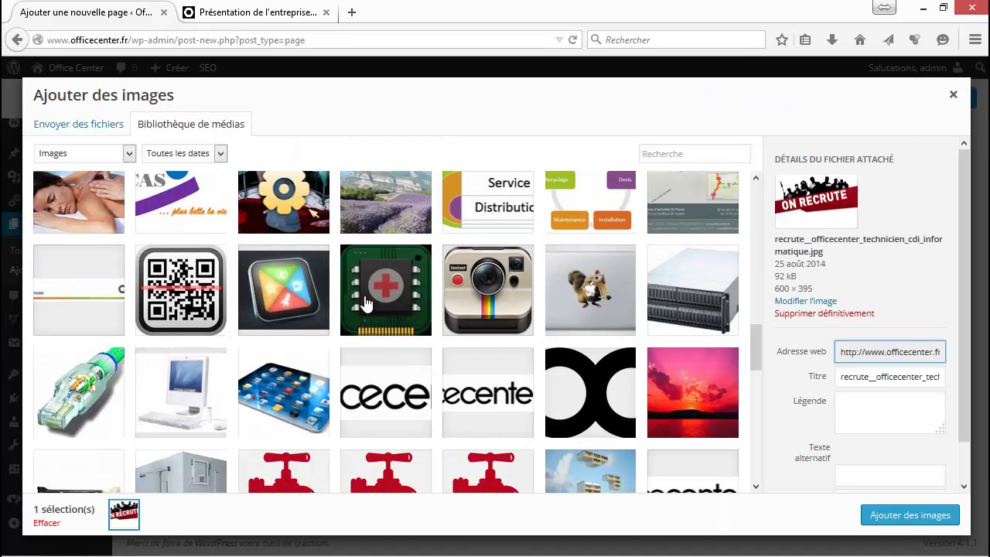
left_click(376, 375)
left_click(487, 292)
left_click(386, 292)
left_click(283, 292)
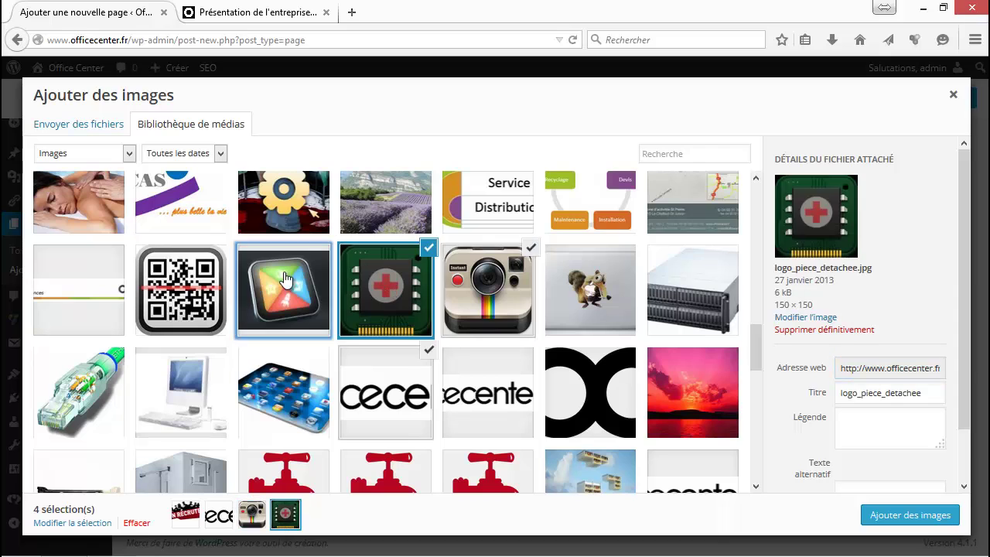
left_click(283, 203)
left_click(185, 286)
left_click(186, 387)
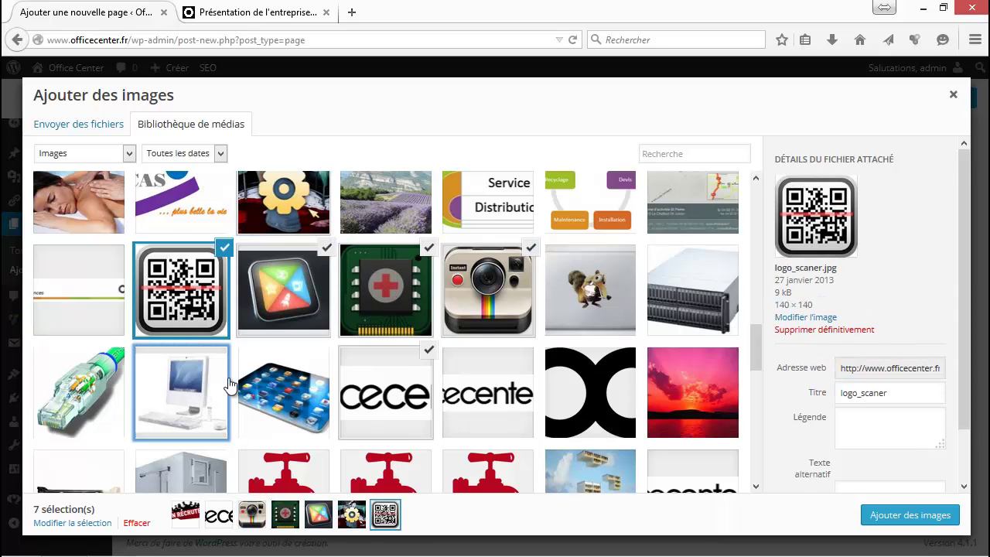
left_click(933, 516)
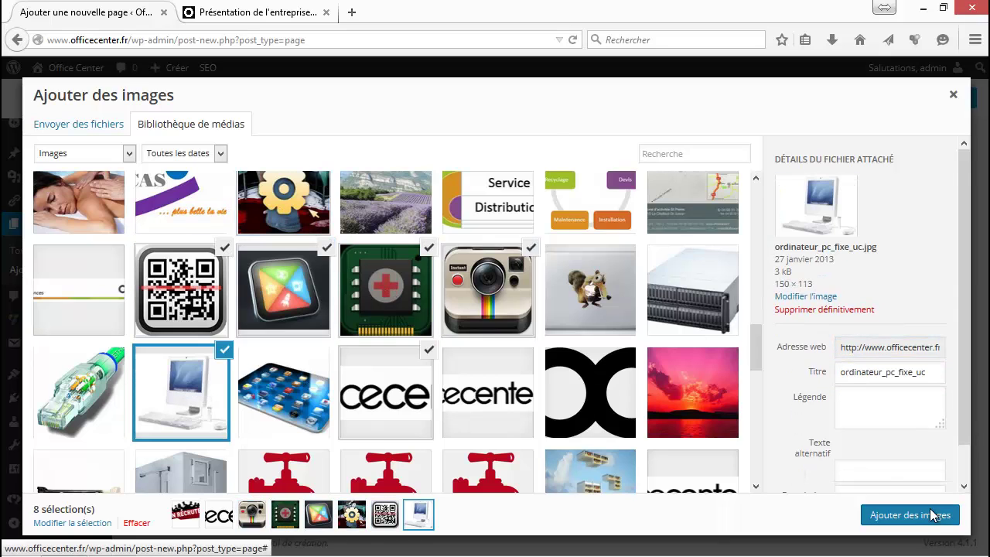
Review the duplicated carousel's size and slideshow options and save its settings
scroll(591, 361, "down", 2)
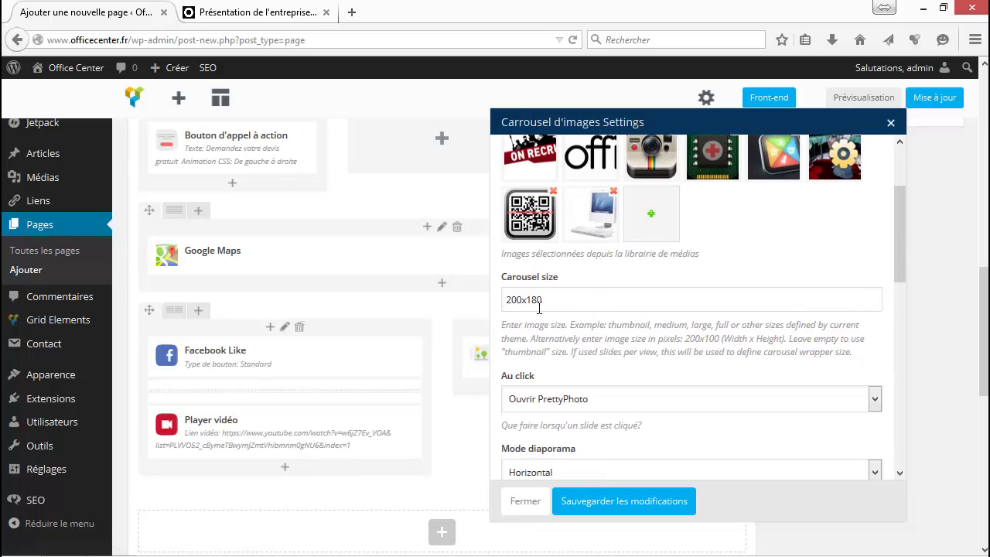
scroll(534, 302, "down", 3)
scroll(535, 403, "down", 5)
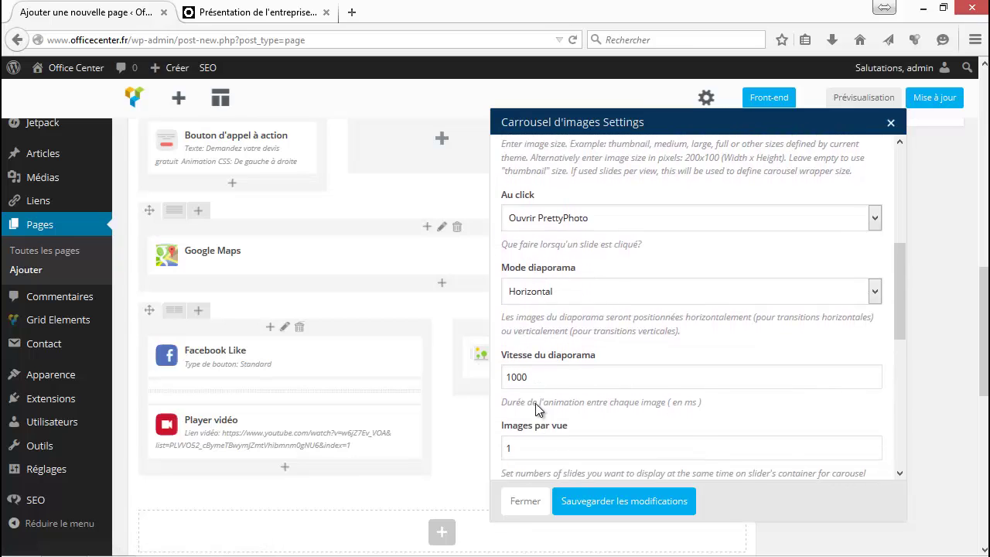
left_click(616, 503)
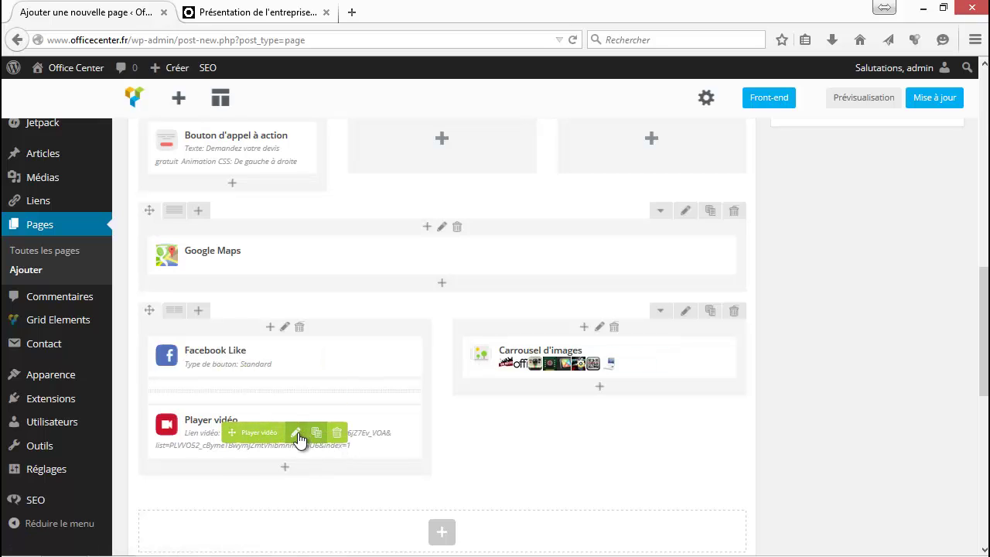
Open the duplicated video player's settings, highlight its video link and save the settings
left_click(296, 434)
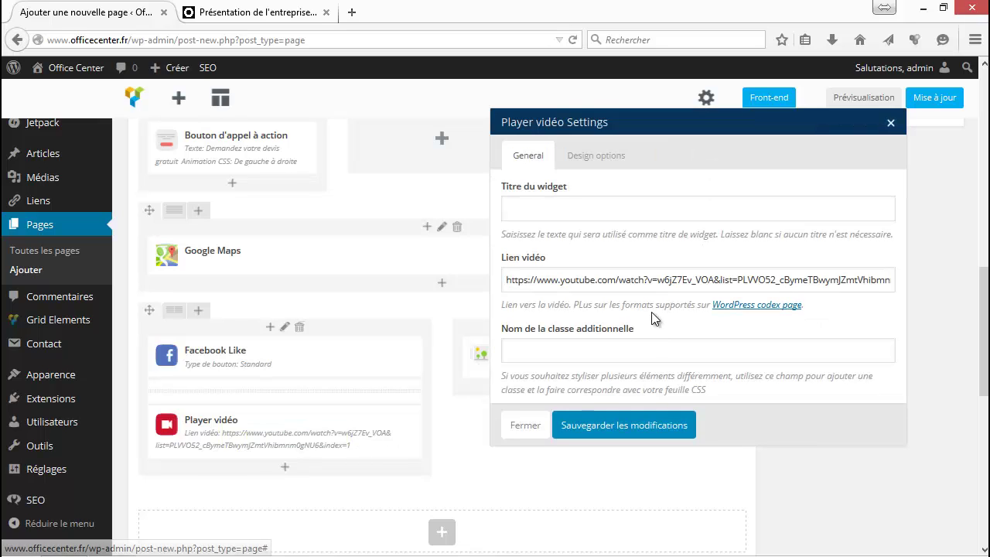
left_click_drag(771, 280, 460, 287)
left_click(617, 427)
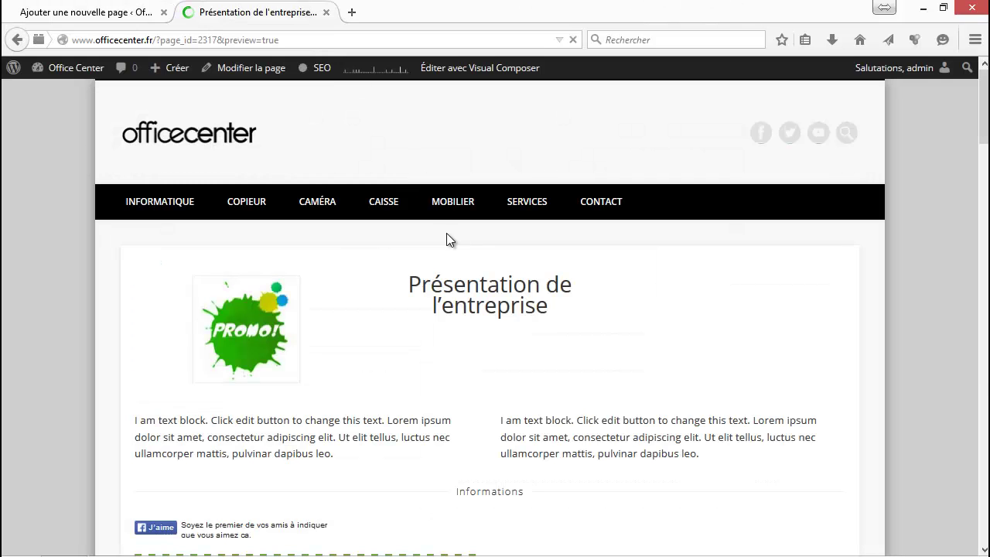
Preview the page and compare the original video and carousel row with its copy below the map
scroll(447, 241, "down", 5)
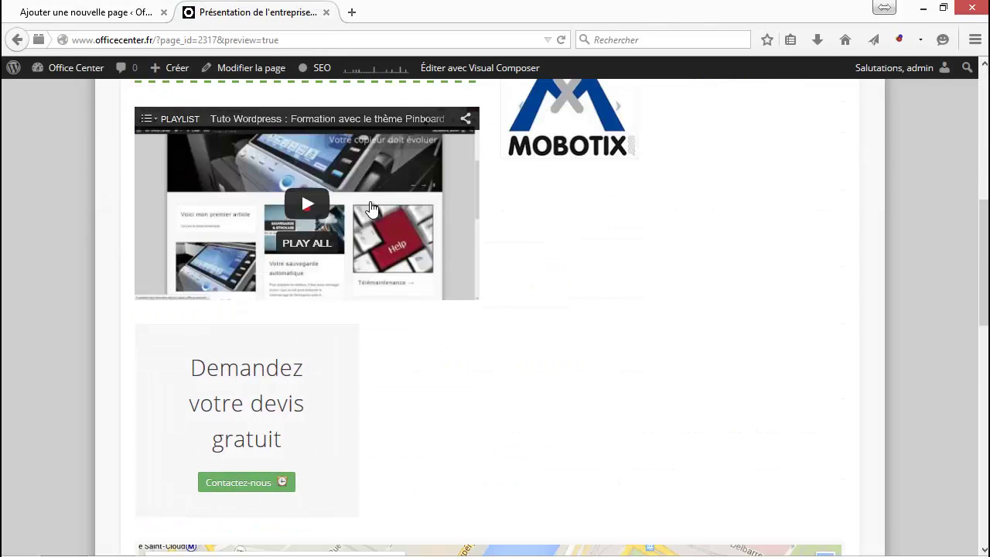
scroll(371, 224, "up", 2)
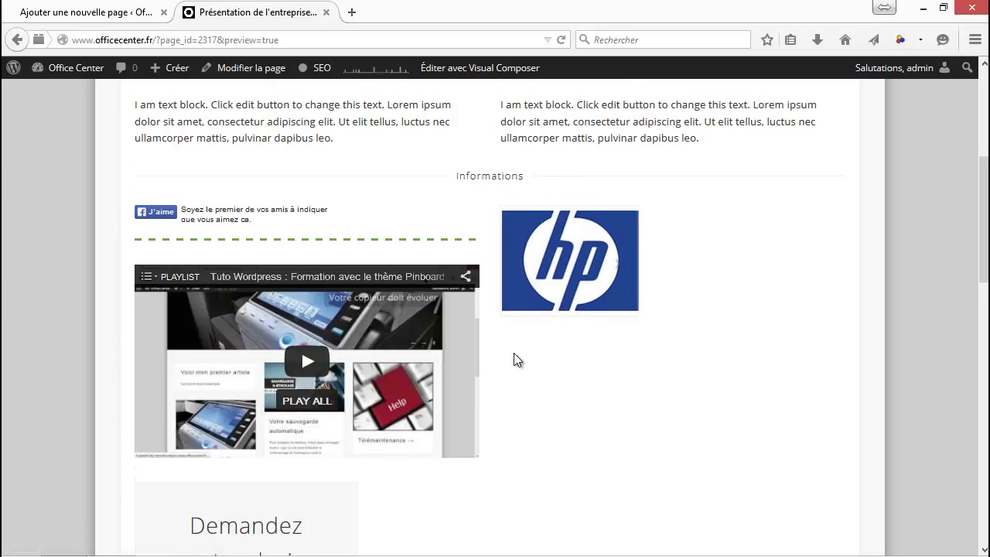
scroll(515, 355, "down", 6)
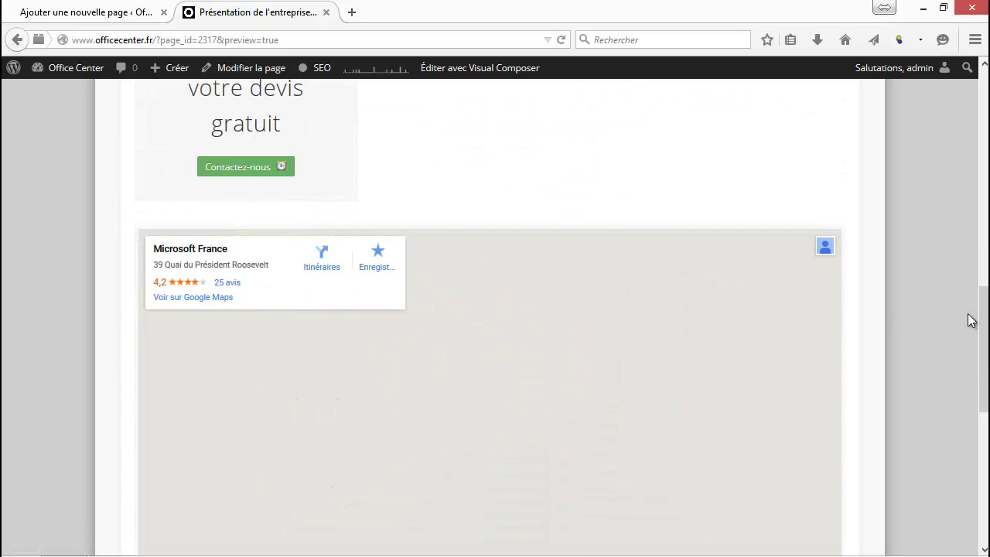
scroll(967, 325, "down", 5)
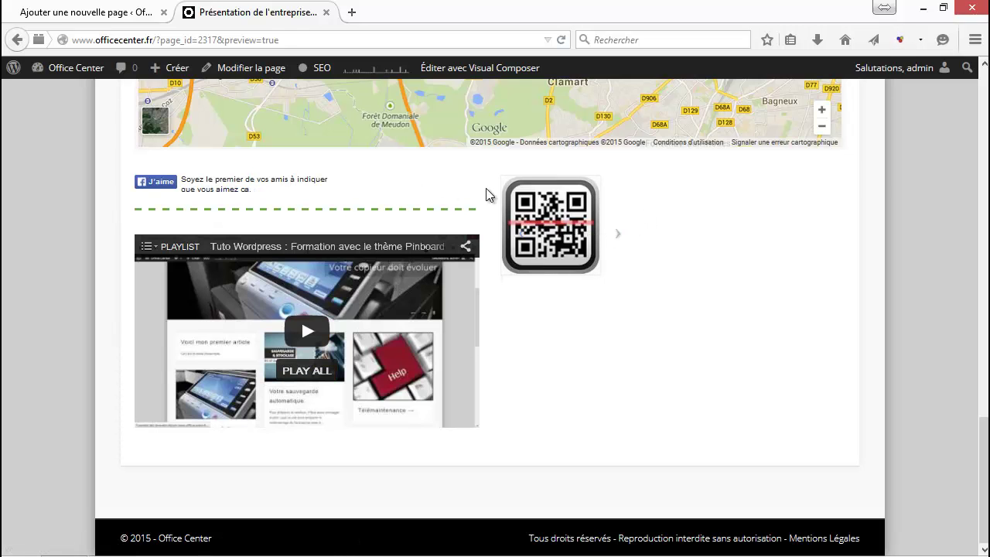
scroll(476, 196, "up", 5)
scroll(471, 198, "up", 2)
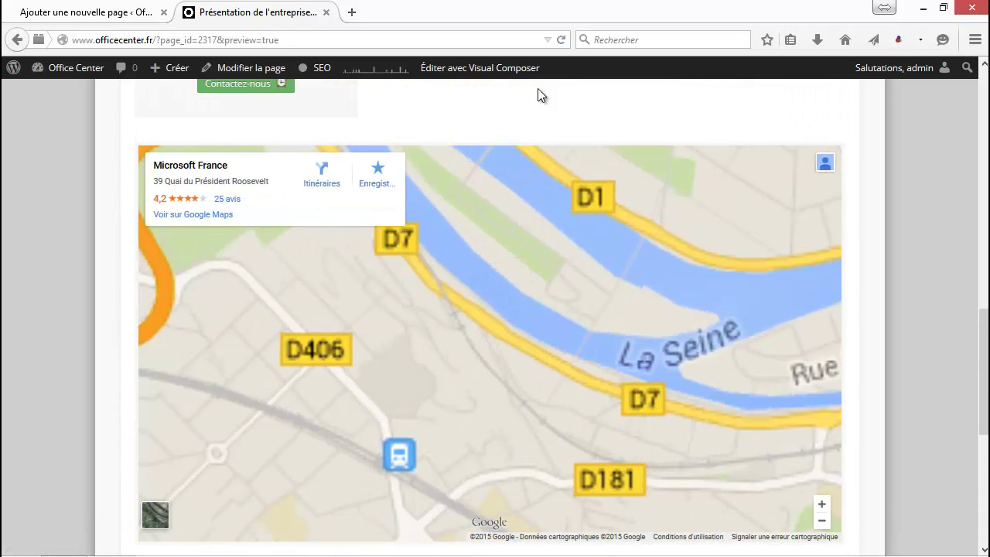
scroll(537, 91, "up", 5)
Return to the page editor, review all rows from the title to the duplicated row, and browse the available elements
left_click(140, 15)
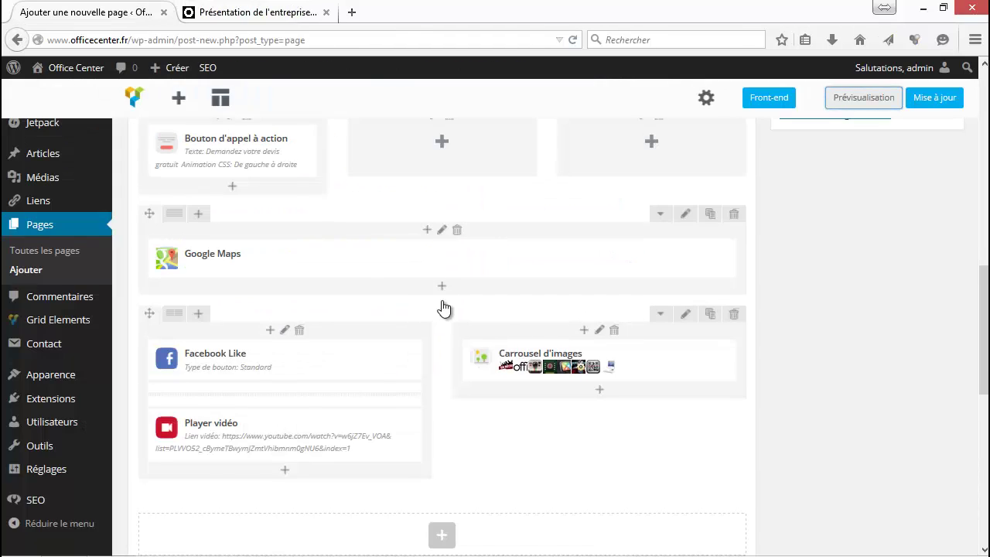
scroll(442, 302, "up", 5)
scroll(442, 302, "up", 5)
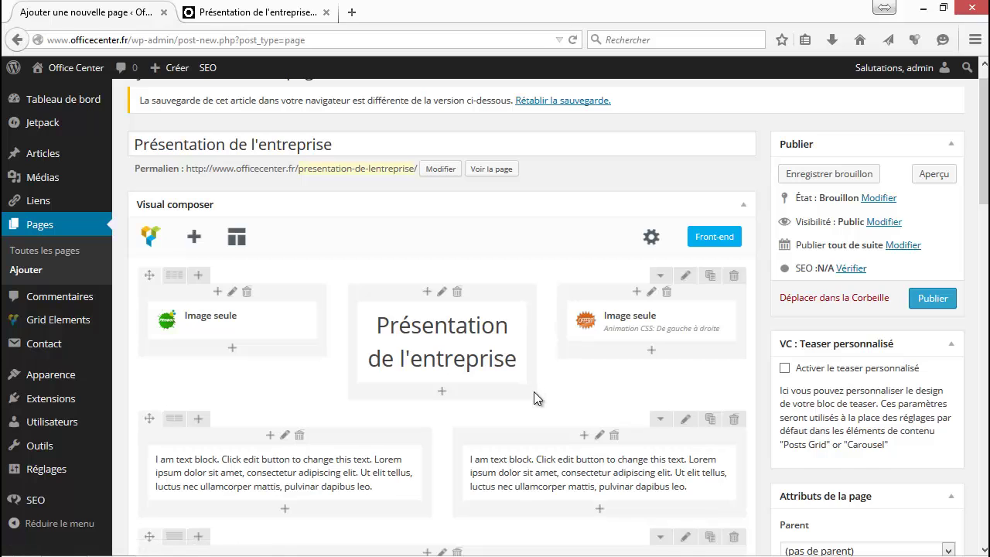
scroll(534, 394, "down", 3)
scroll(532, 397, "down", 10)
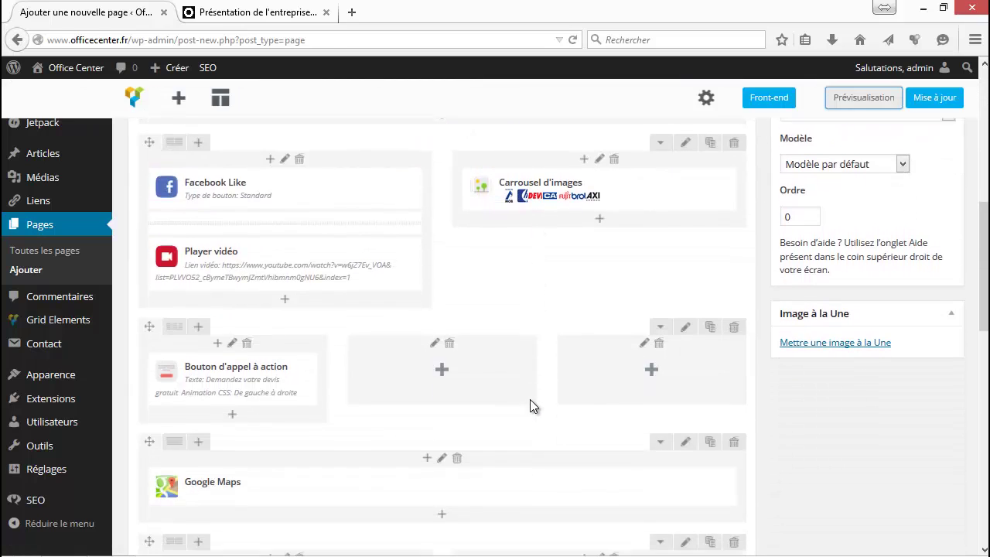
scroll(524, 401, "up", 10)
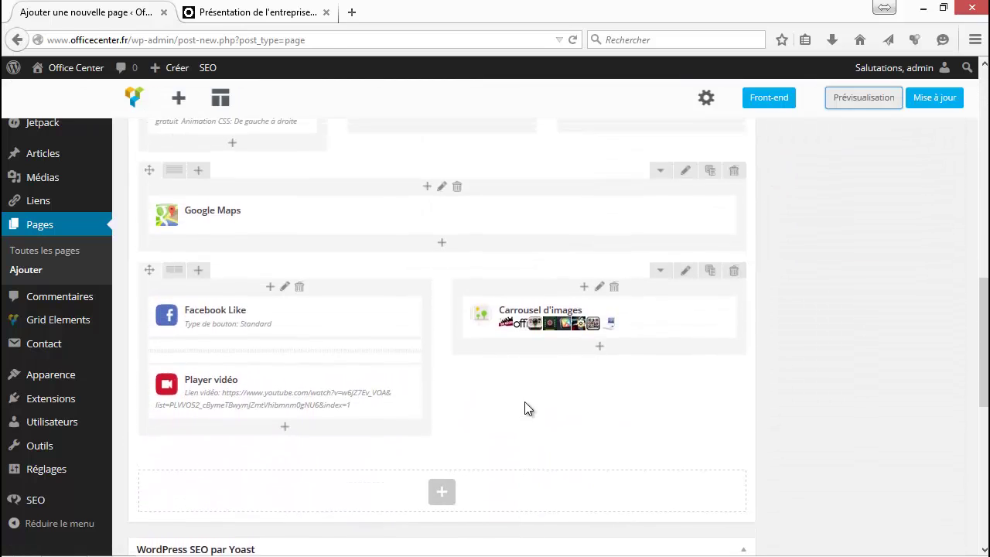
scroll(515, 407, "up", 2)
scroll(495, 408, "down", 5)
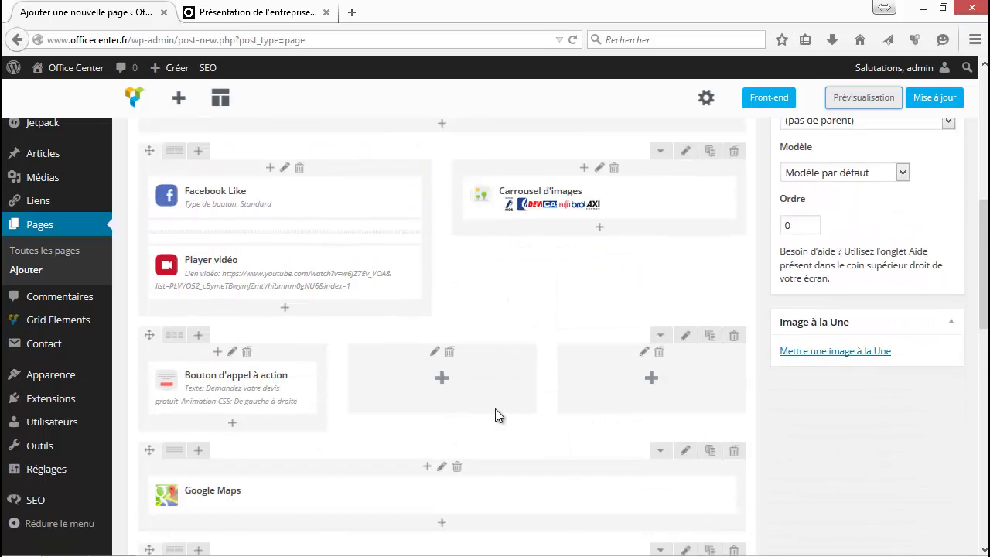
scroll(493, 411, "down", 1)
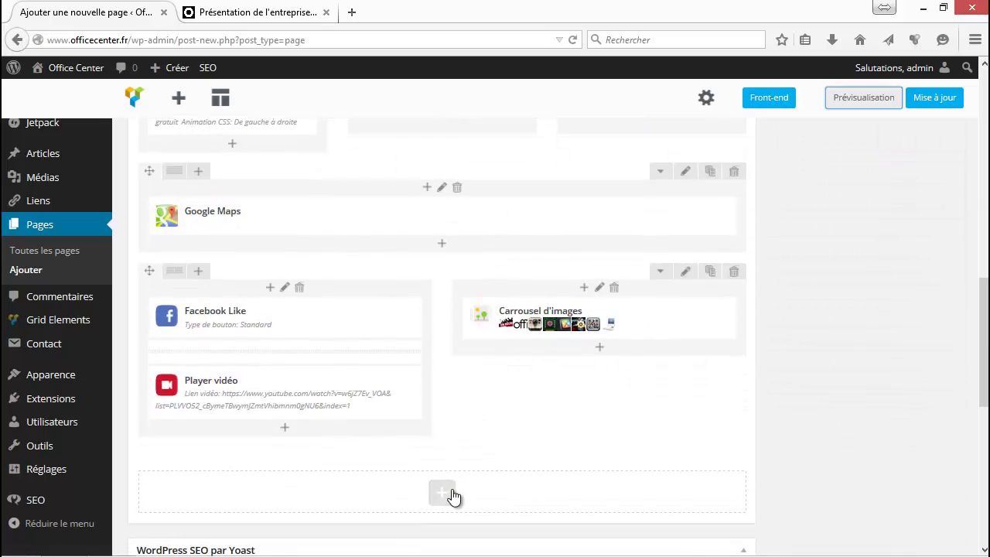
left_click(443, 493)
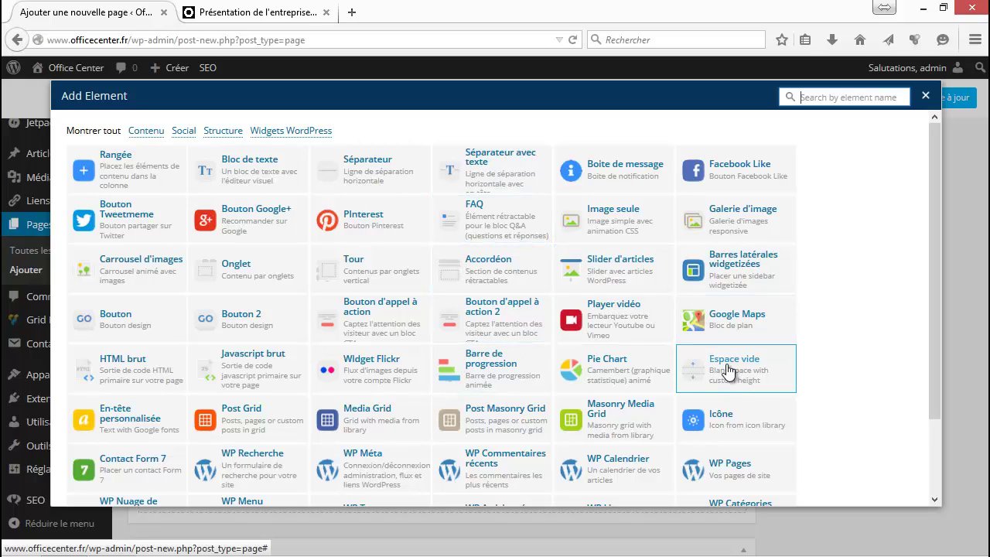
left_click(925, 95)
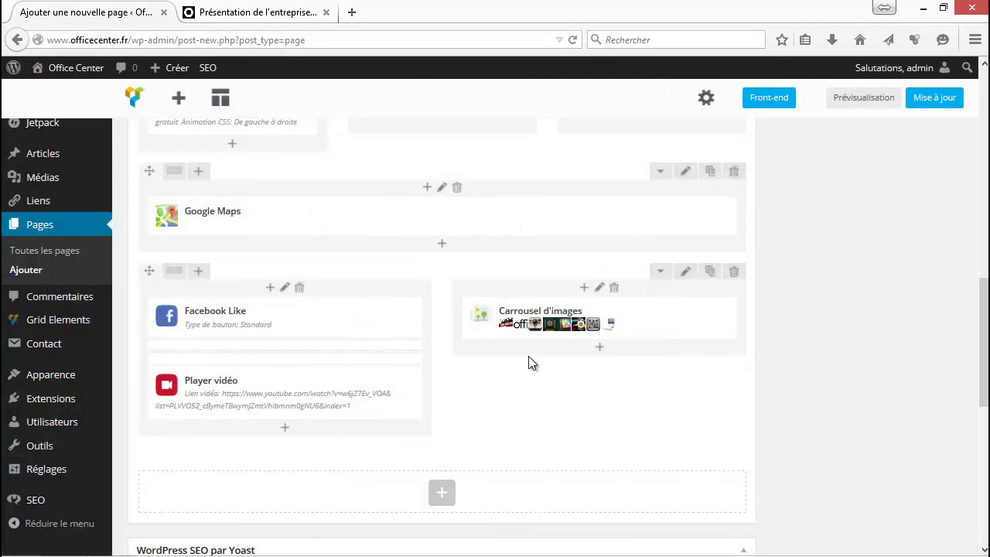
Preview the page again and examine the layout from the Facebook Like and logo carousel down to the map
left_click(849, 99)
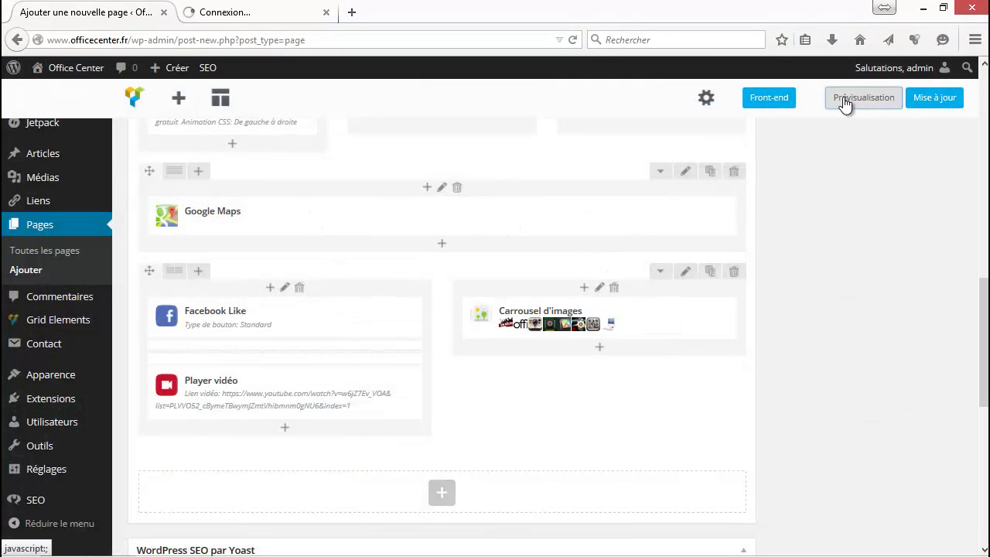
left_click(242, 12)
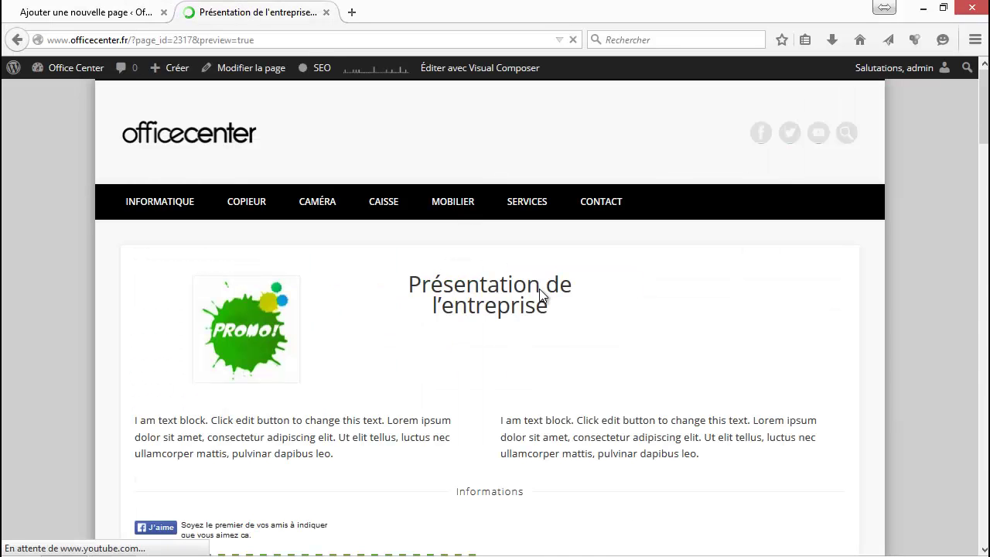
scroll(539, 357, "down", 12)
scroll(546, 396, "up", 2)
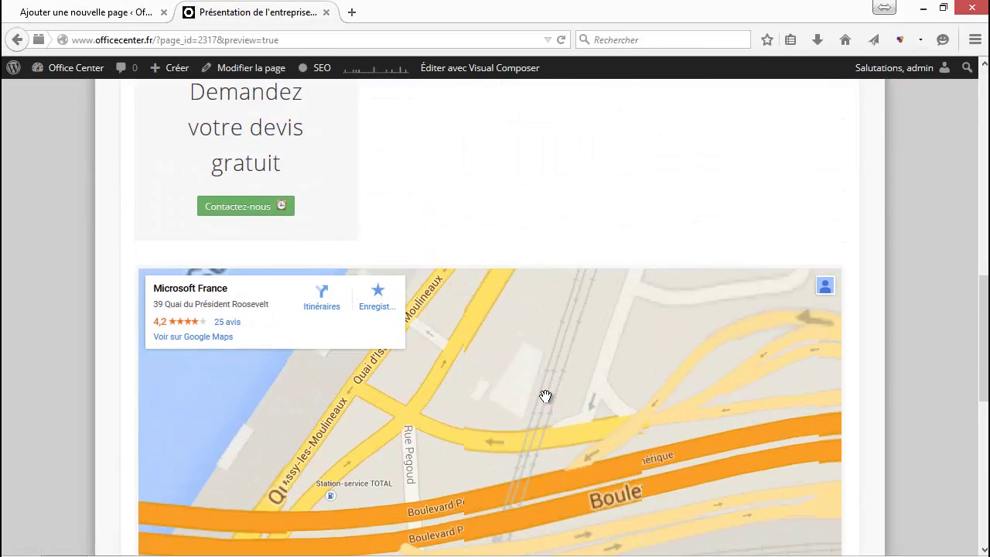
scroll(682, 192, "up", 6)
scroll(683, 197, "down", 1)
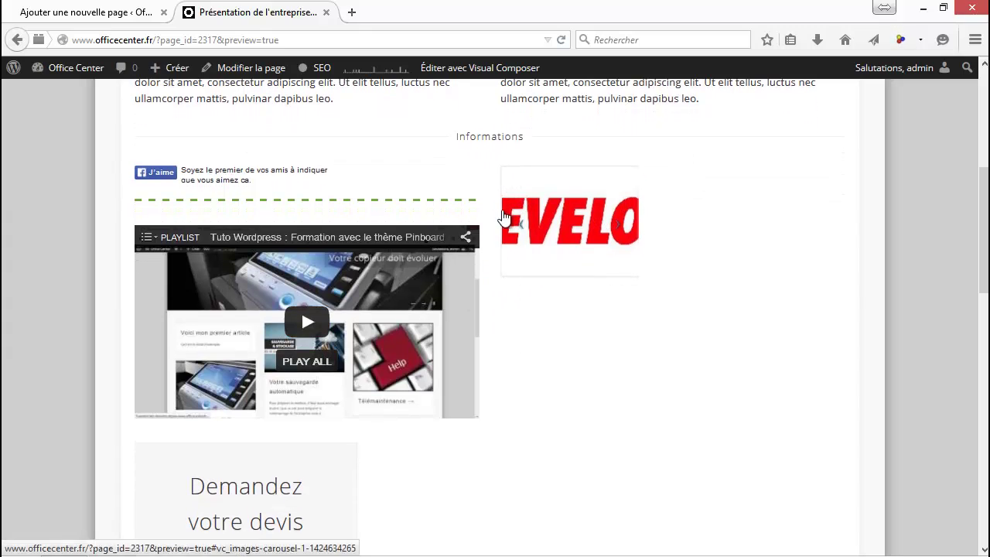
Add an Espace vide element above the image carousel in the row below the map, with its height set to 90px
left_click(151, 13)
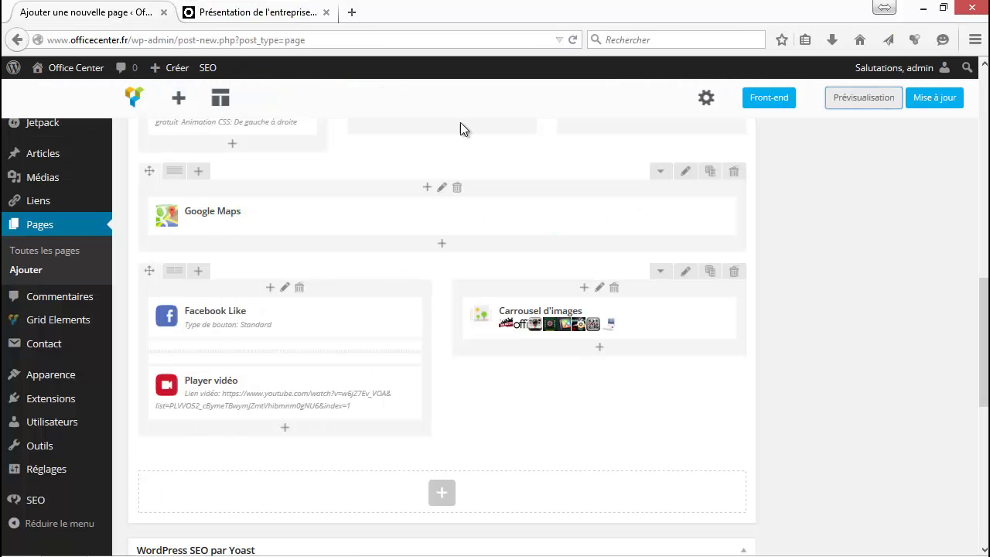
left_click(583, 288)
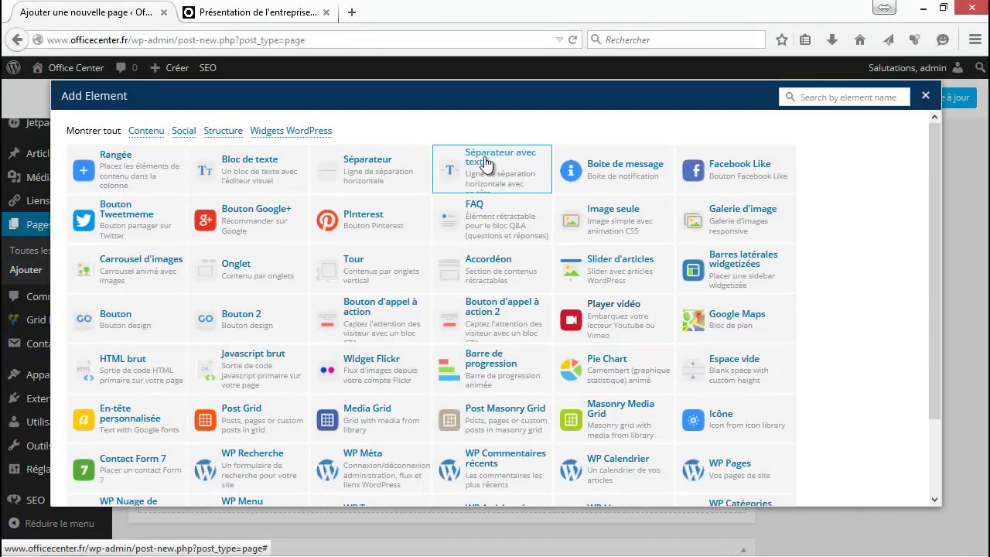
left_click(699, 371)
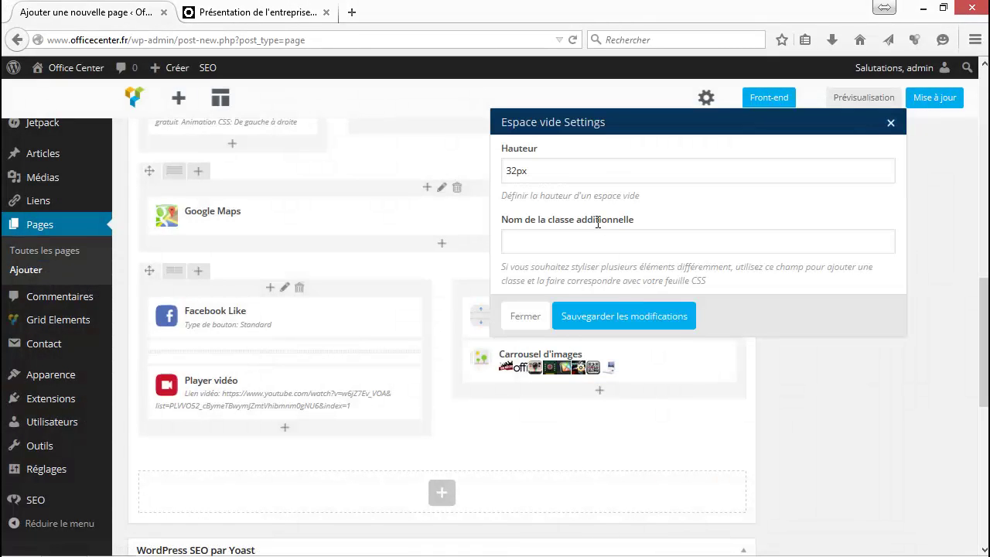
left_click_drag(517, 170, 439, 167)
type("90")
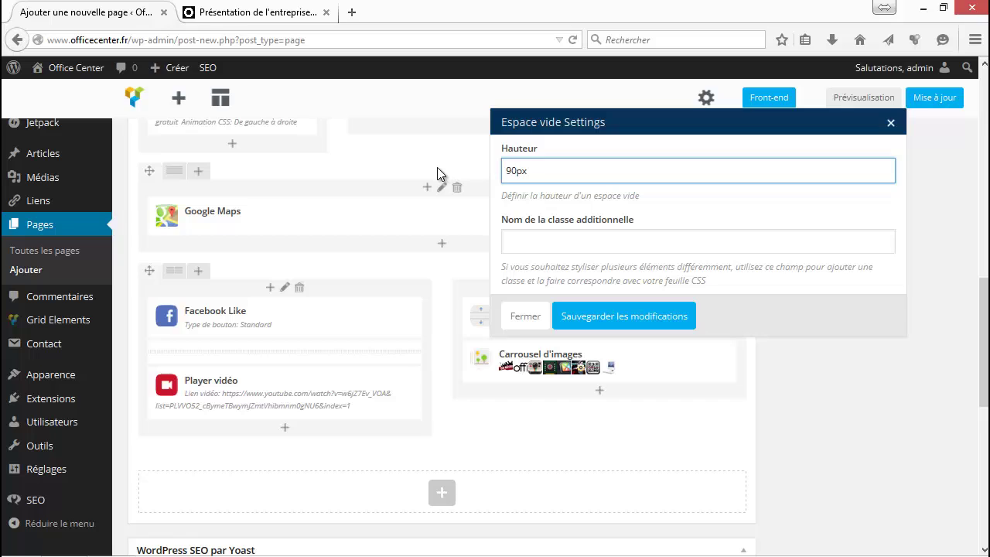
left_click(656, 314)
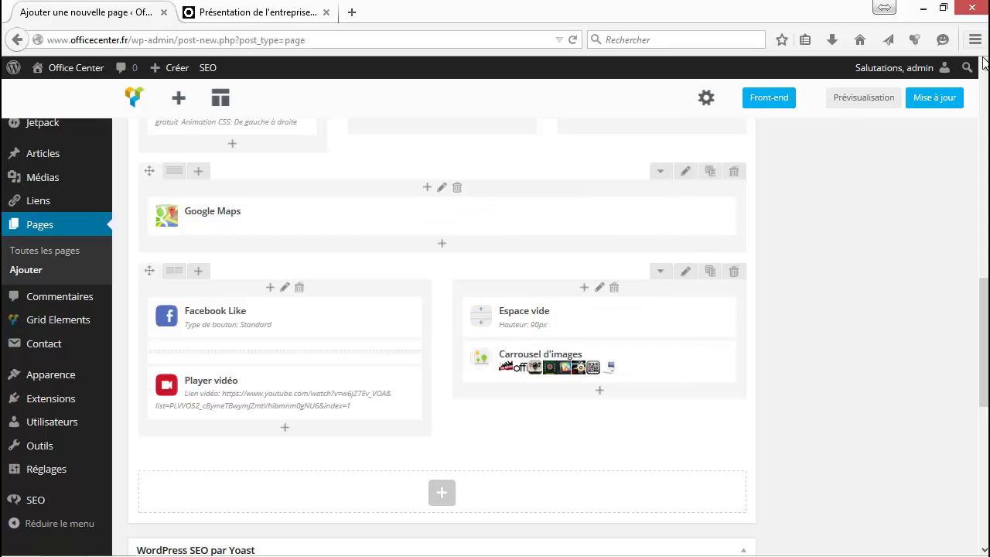
Preview the page to check the empty space above the carousel below the map, and return to the page editor
left_click(893, 97)
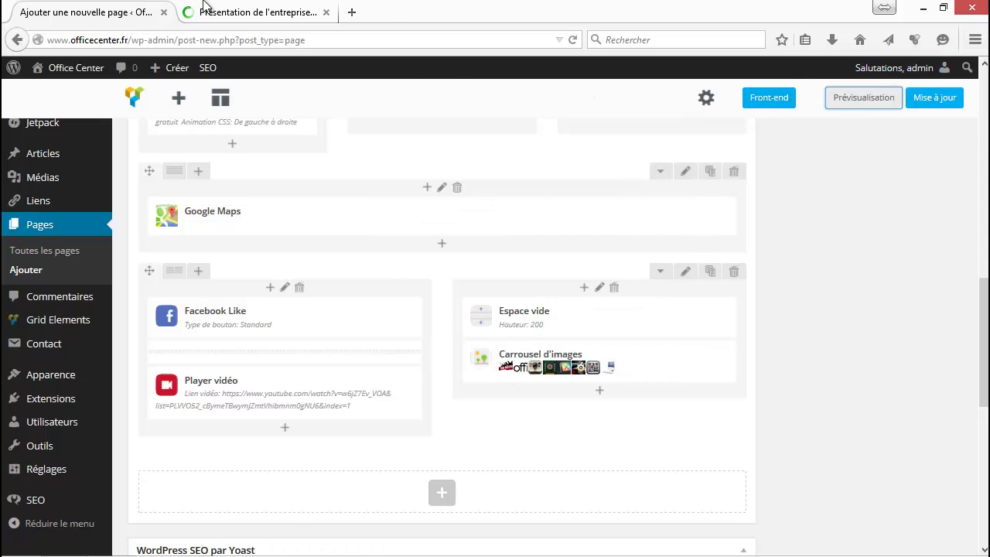
scroll(895, 249, "down", 10)
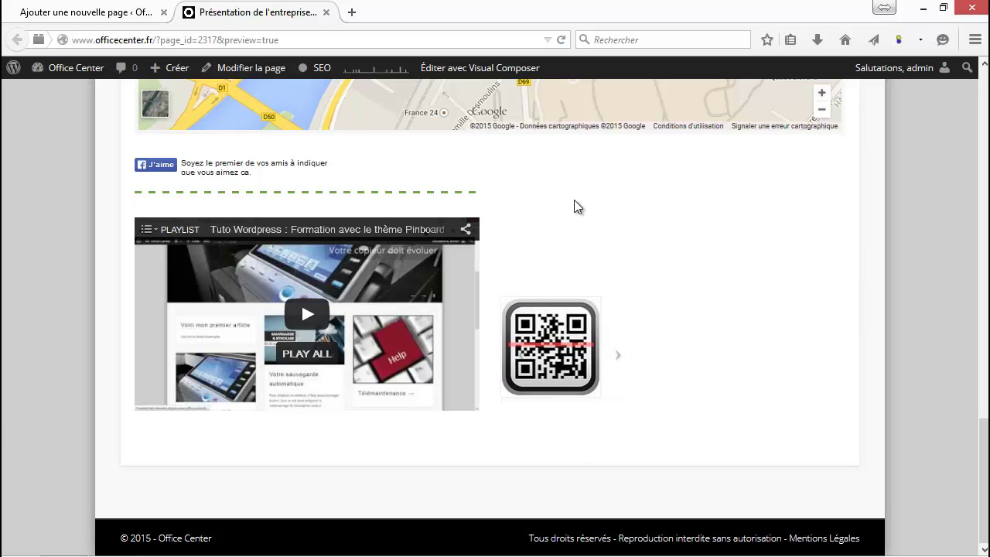
left_click(101, 13)
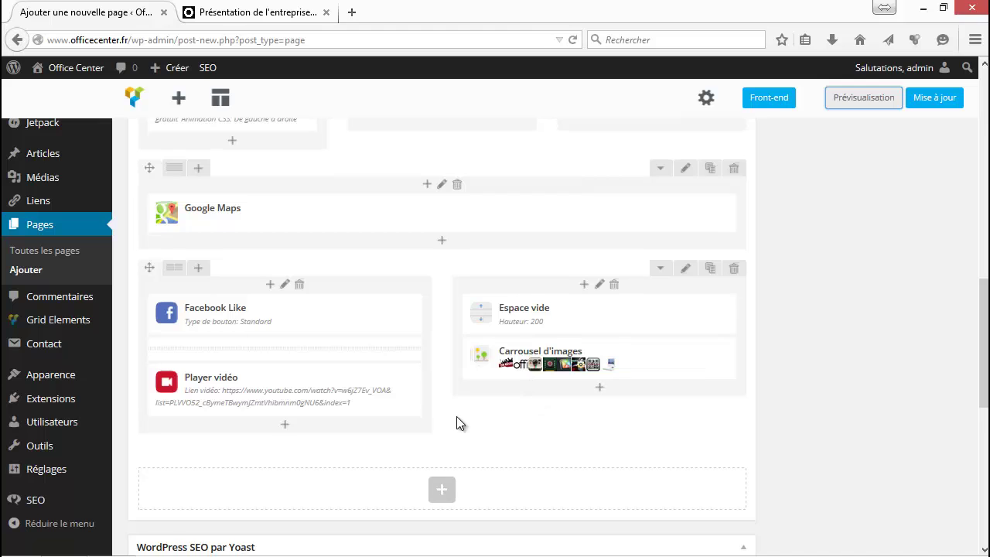
Review the page's rows from the title down to the duplicated row below the map
scroll(456, 417, "down", 2)
scroll(456, 422, "up", 10)
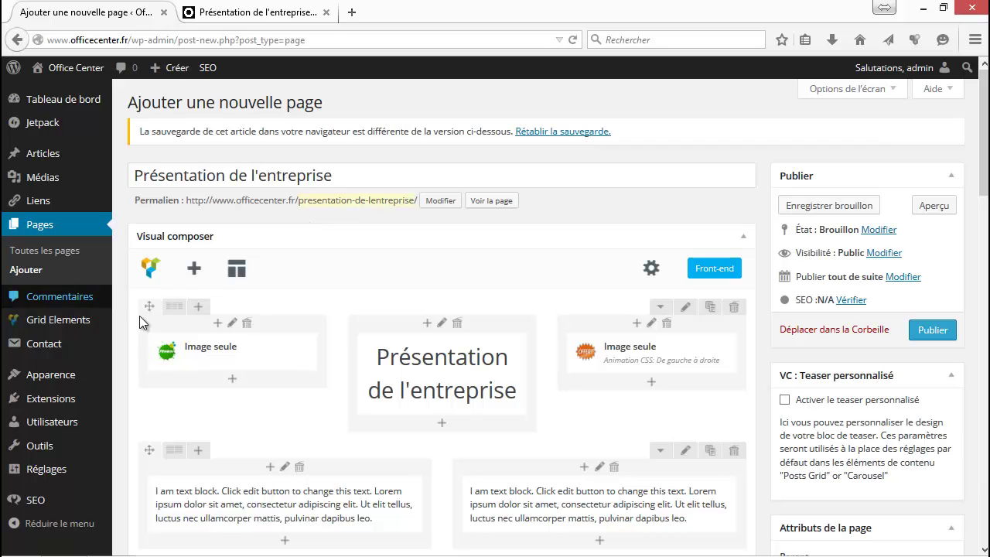
scroll(353, 423, "down", 1)
scroll(353, 432, "down", 5)
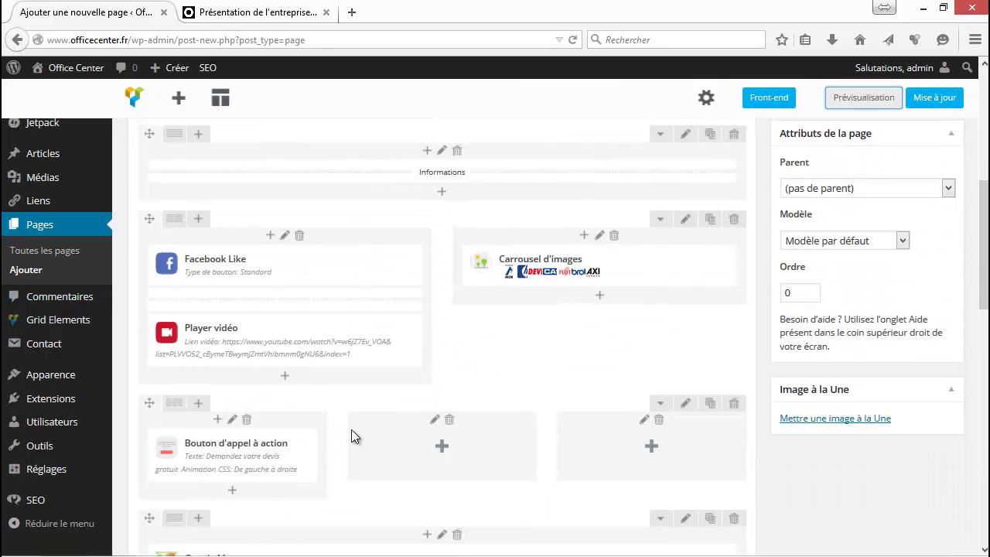
scroll(340, 431, "up", 3)
scroll(350, 288, "up", 5)
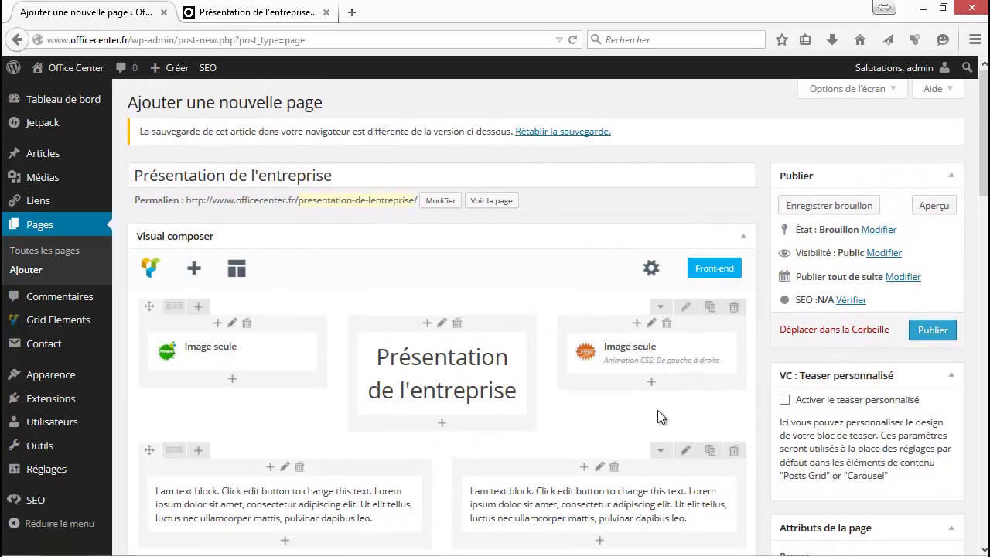
scroll(664, 436, "down", 2)
scroll(645, 503, "up", 2)
Save the current page layout as a template named "Page produit"
left_click(238, 269)
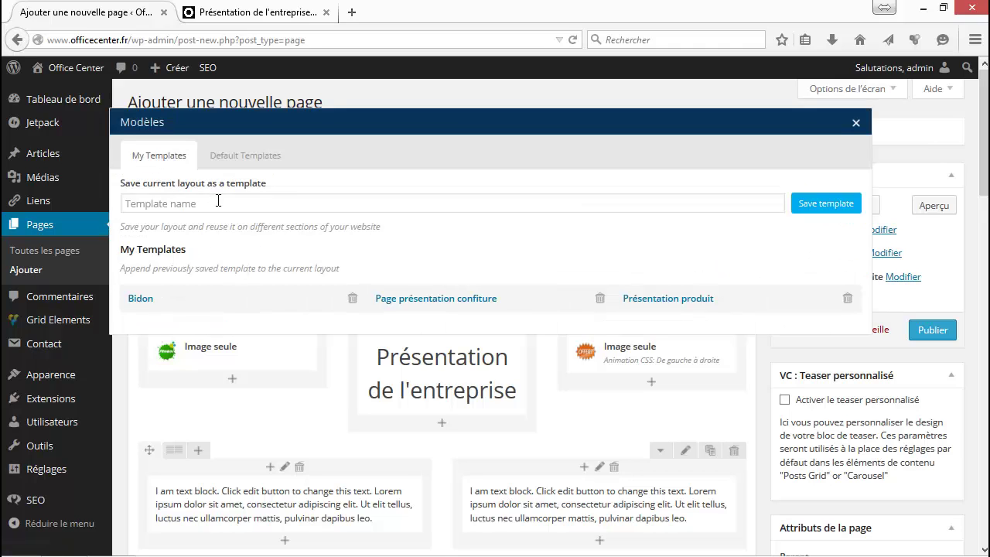
left_click(144, 204)
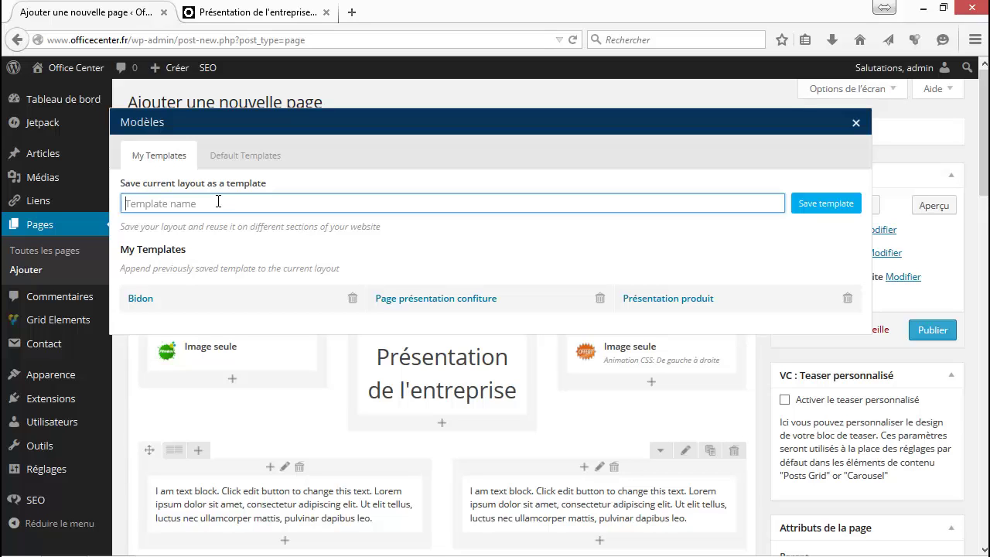
type("Page produit")
left_click(821, 204)
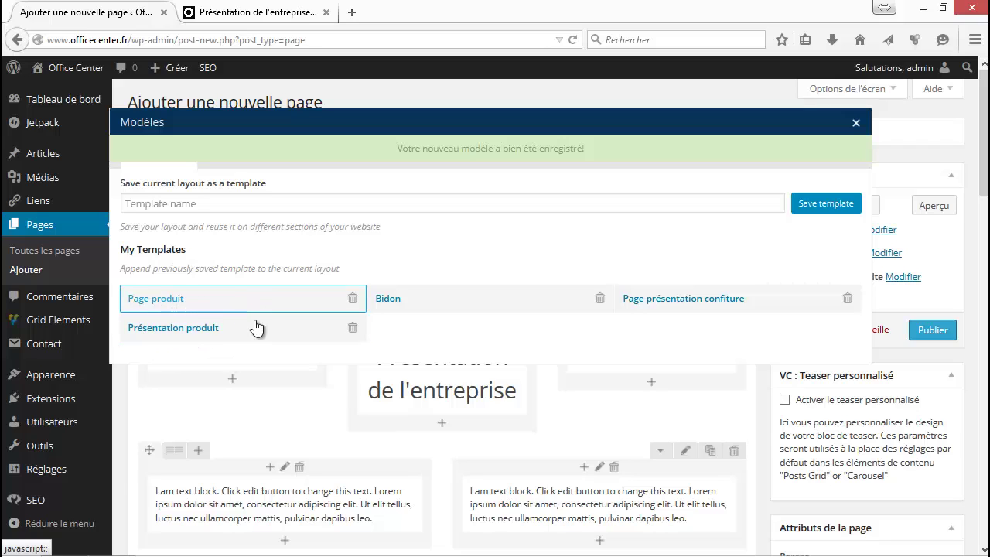
Delete the "Bidon" template from the saved templates and close the templates window
left_click(600, 297)
left_click(604, 275)
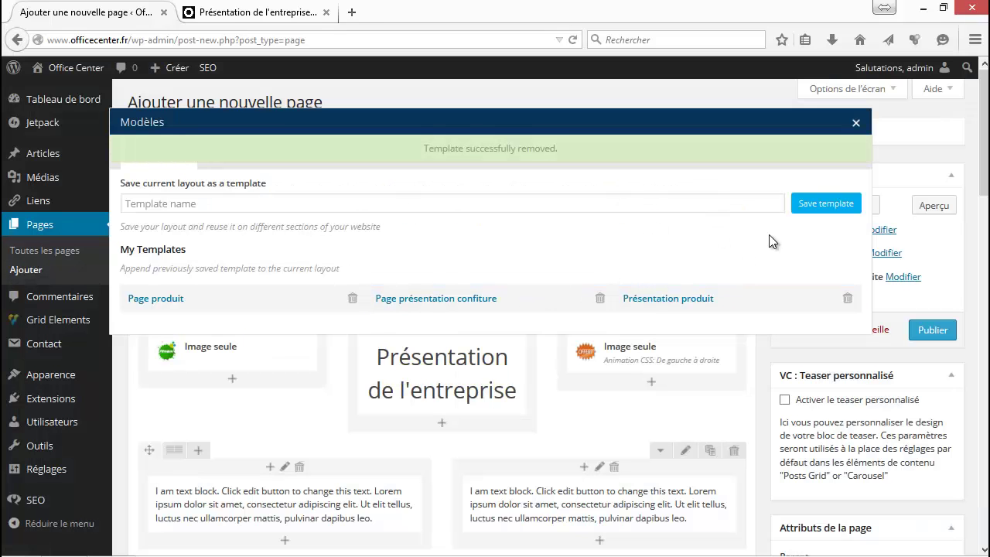
left_click(856, 123)
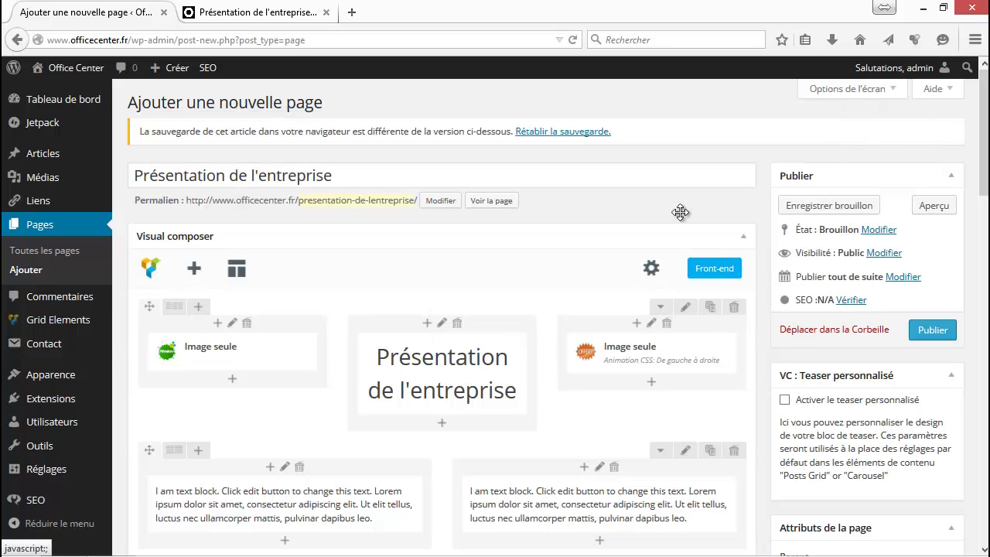
Move the current page to the trash and create a new page titled "Page produit bis"
left_click(834, 329)
left_click(584, 273)
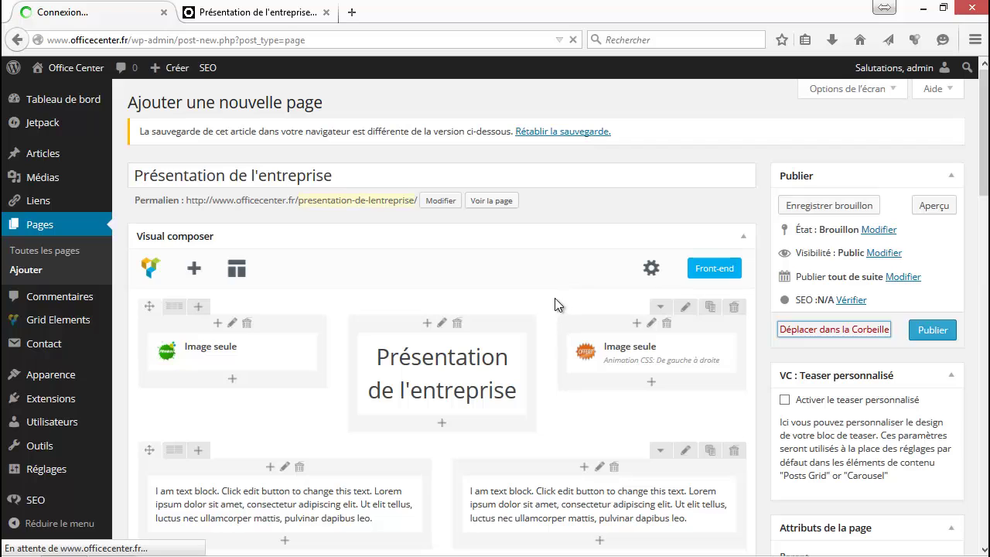
mouse_move(178, 71)
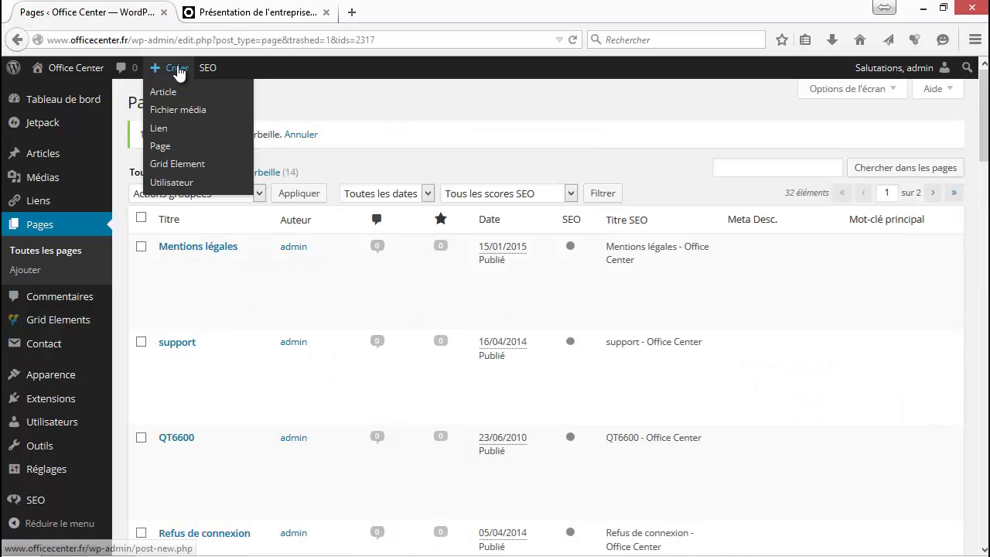
left_click(162, 147)
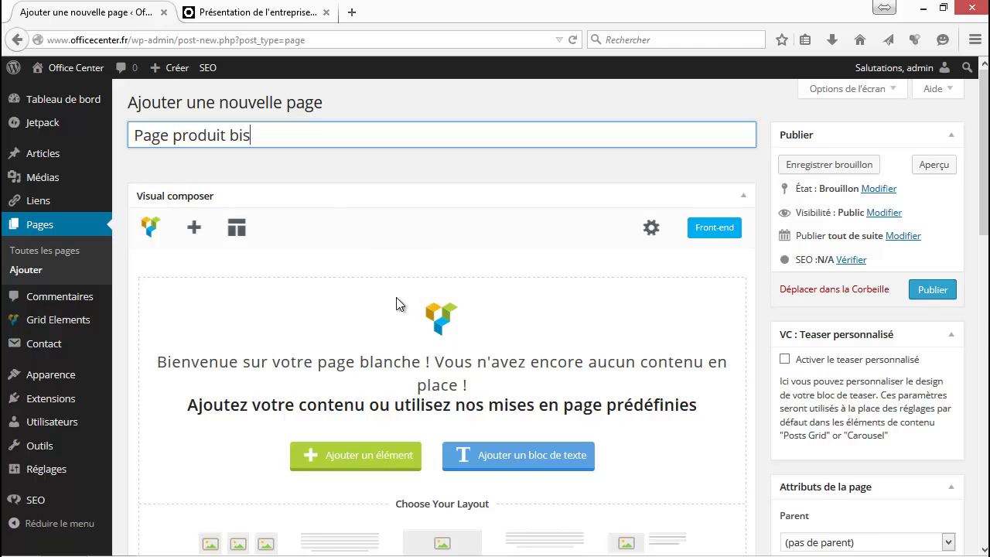
Insert the saved "Page produit" template into the new page and look through the inserted rows
left_click(241, 233)
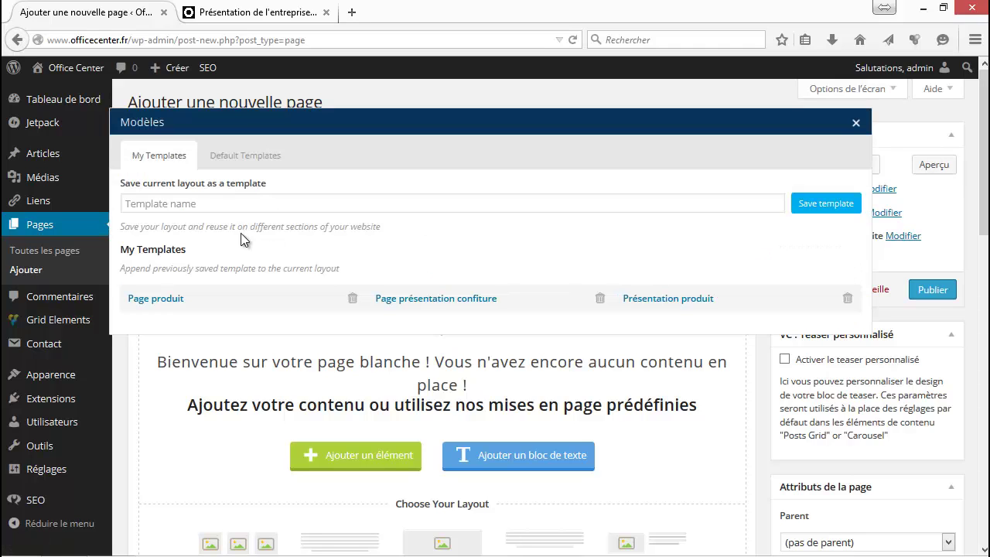
left_click(161, 304)
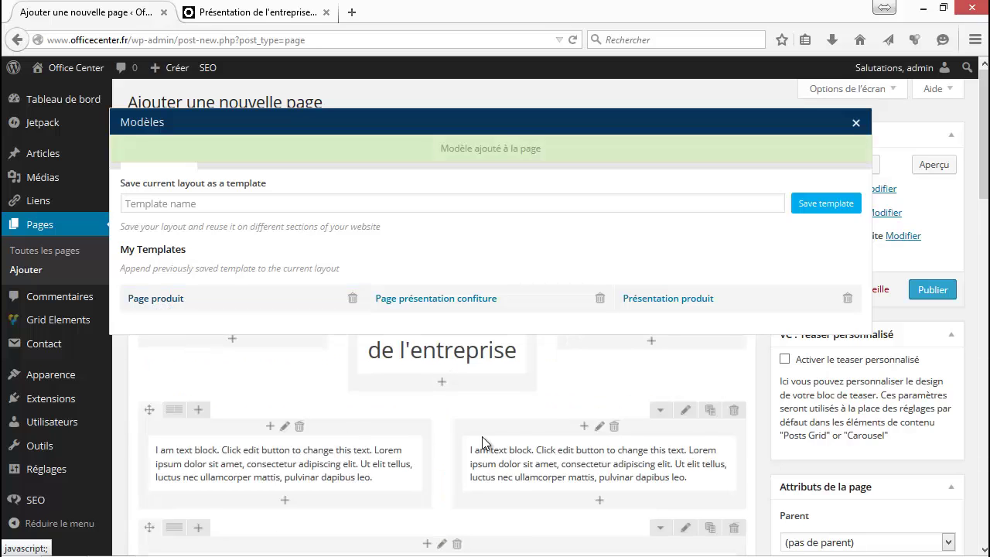
left_click(856, 123)
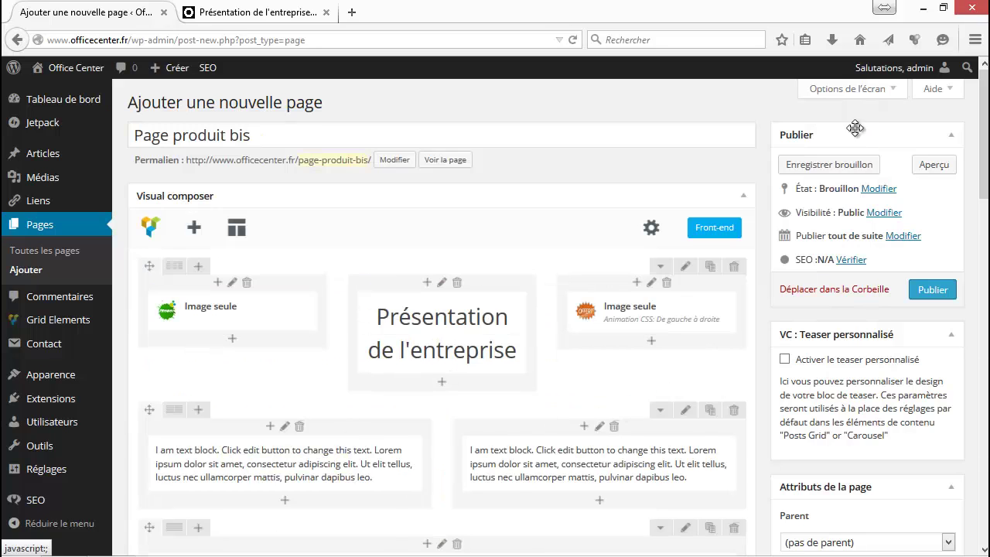
scroll(611, 423, "down", 1)
scroll(611, 424, "down", 10)
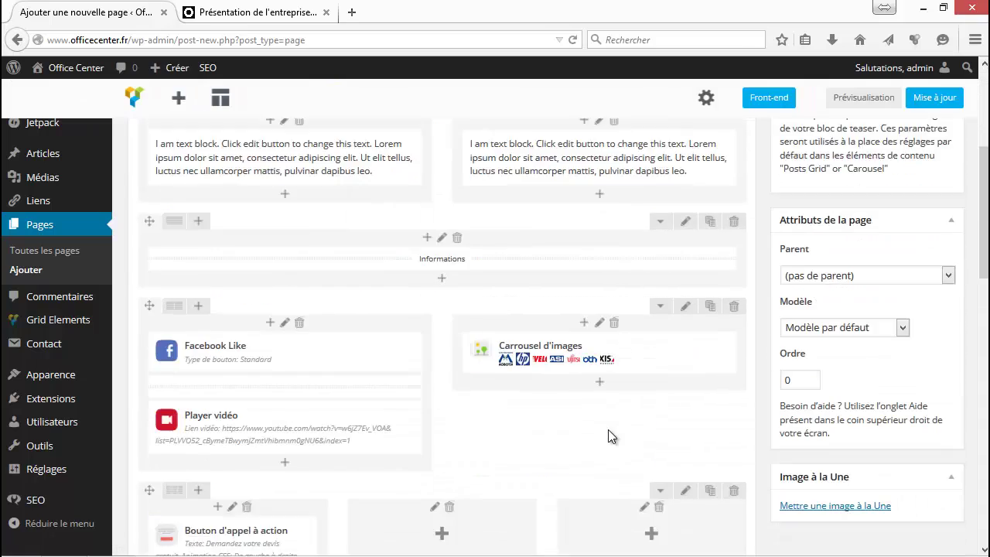
scroll(282, 291, "up", 2)
scroll(490, 310, "down", 4)
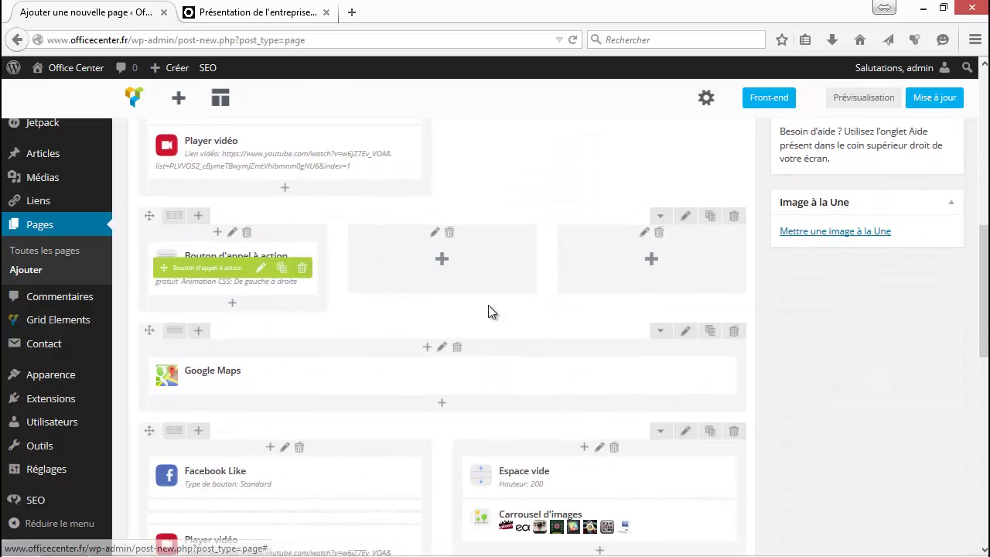
scroll(522, 312, "up", 6)
scroll(519, 312, "up", 5)
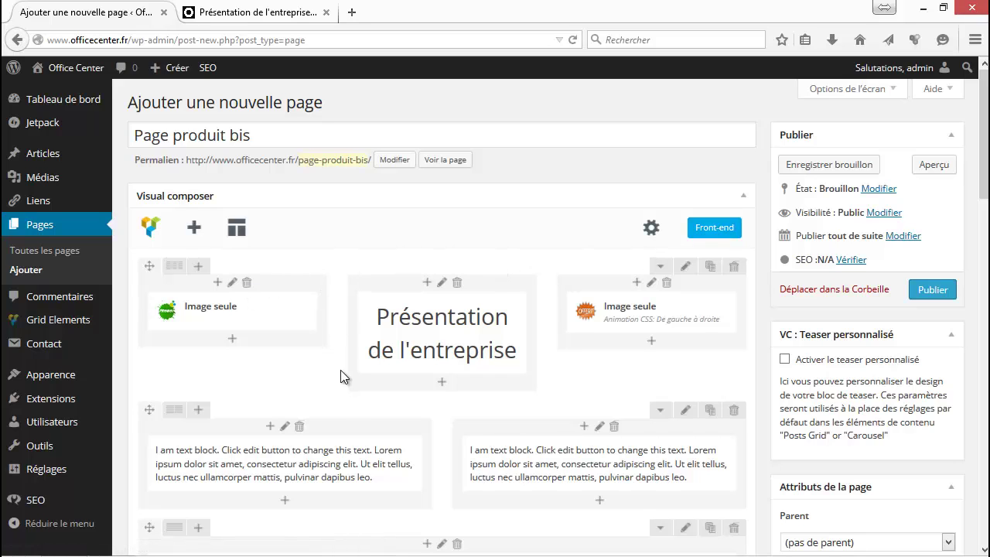
Publish the page and open it in the front-end editor
left_click(723, 229)
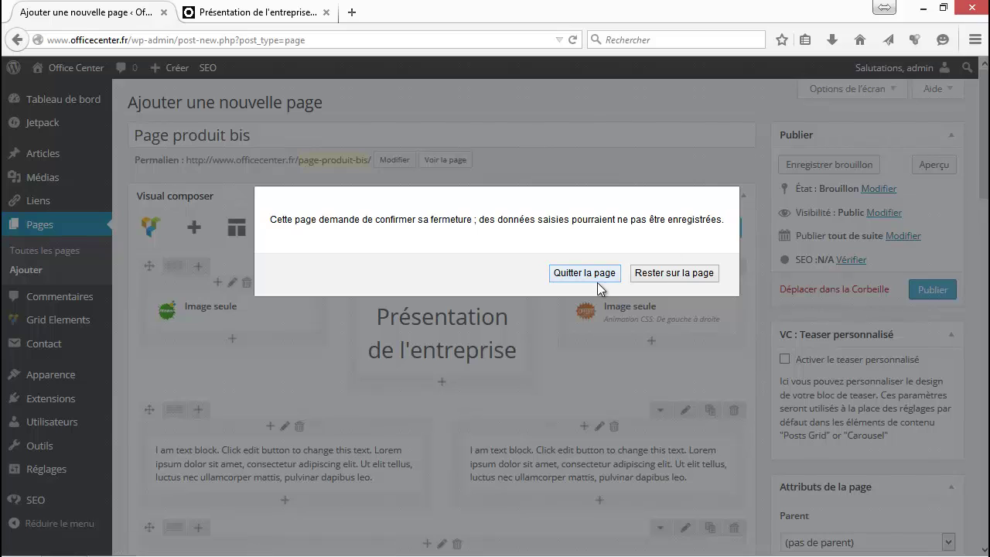
left_click(664, 273)
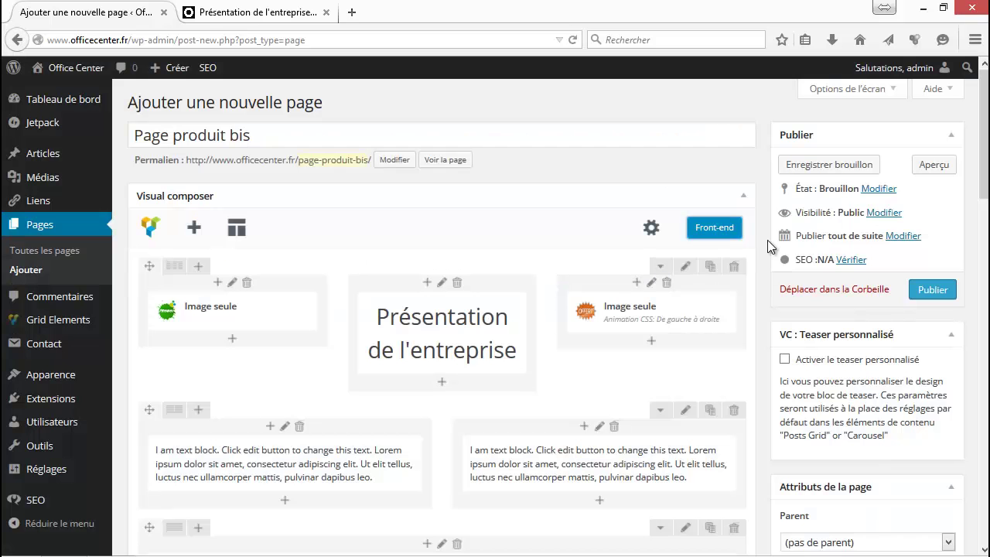
left_click(930, 288)
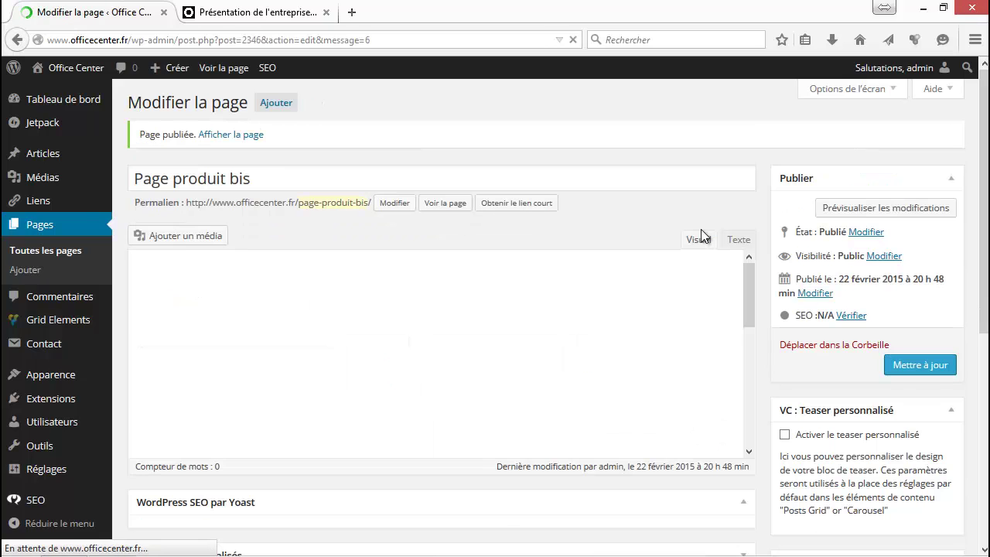
left_click(727, 275)
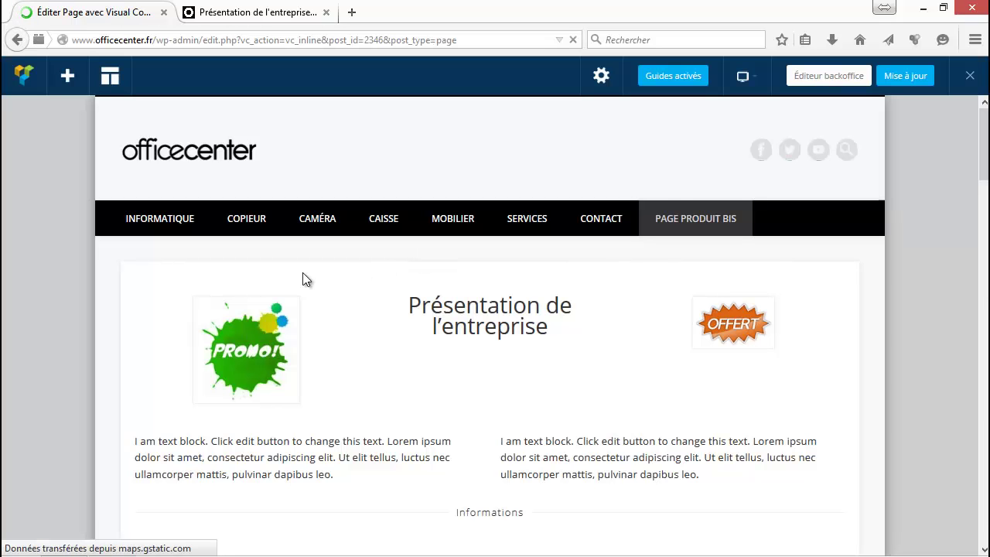
Change the title text block between the promo and offer images to "Présentation d'Office Center" and save it
scroll(610, 289, "down", 4)
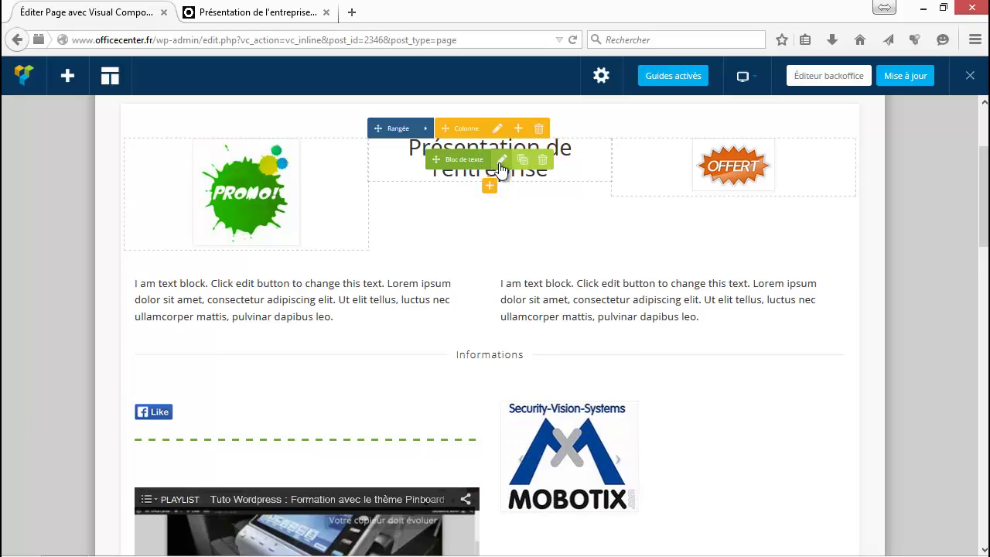
left_click(501, 163)
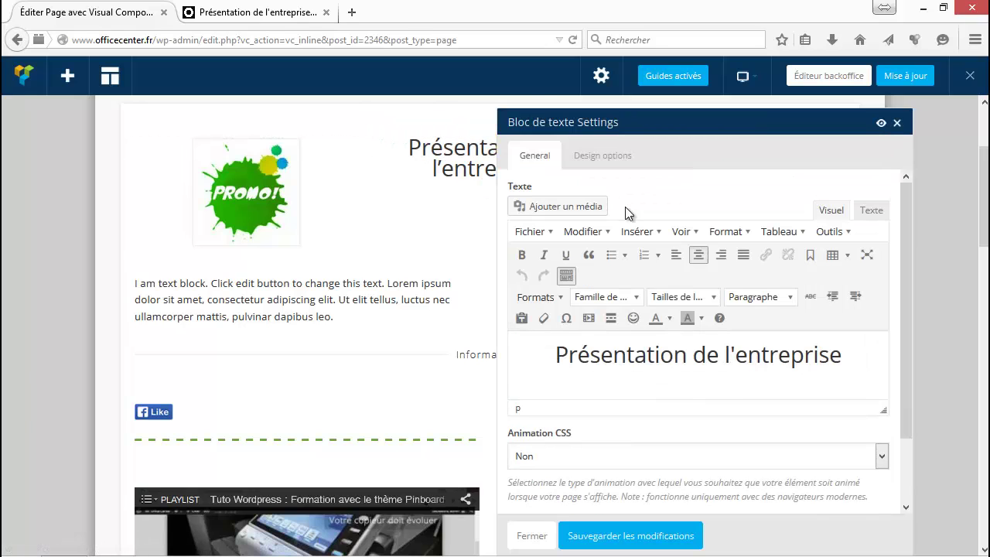
left_click_drag(840, 356, 701, 356)
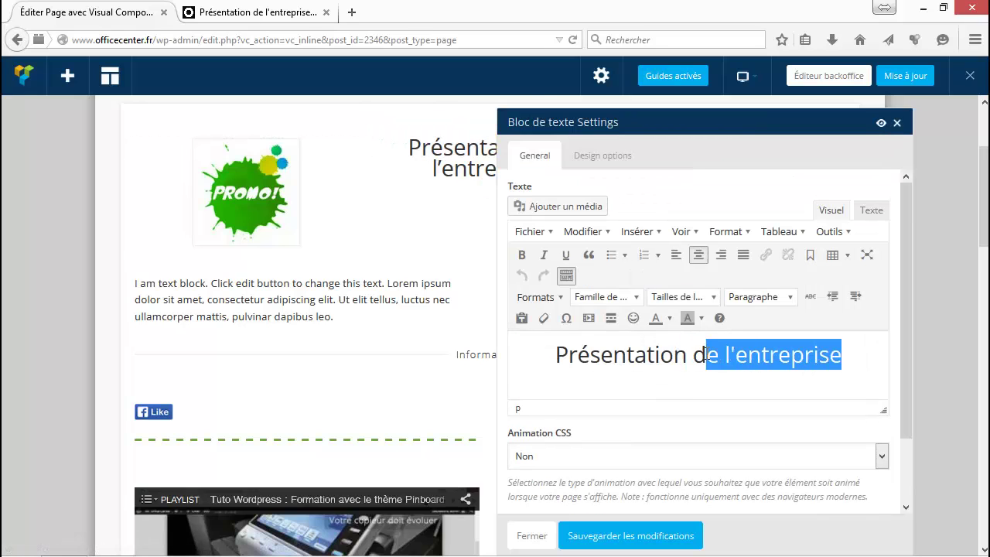
type("(")
key("BackSpace")
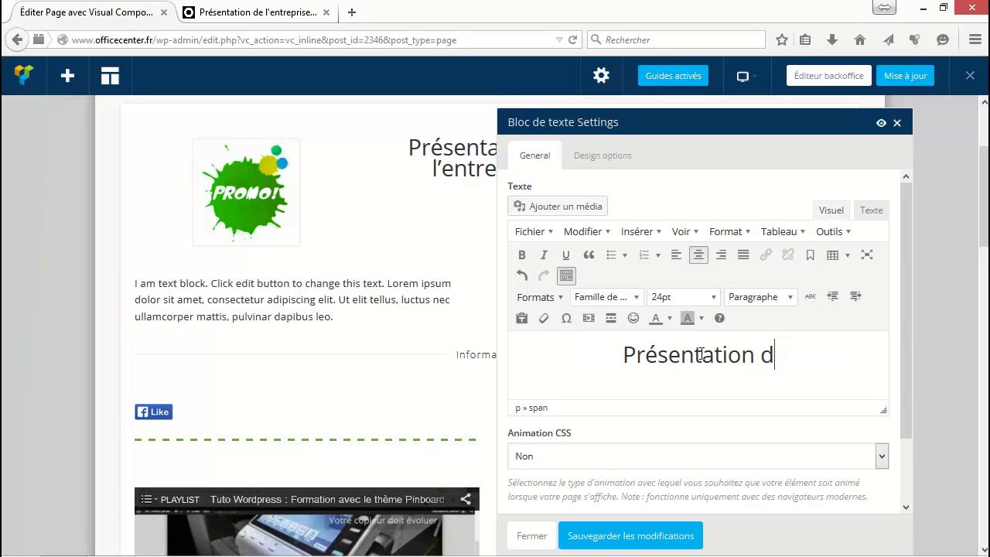
type("'Office ")
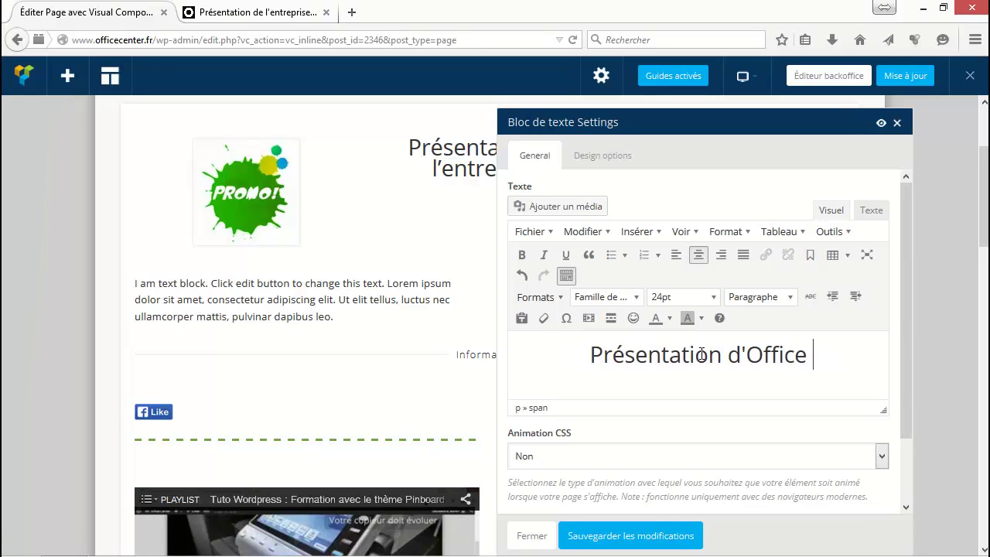
type("Center")
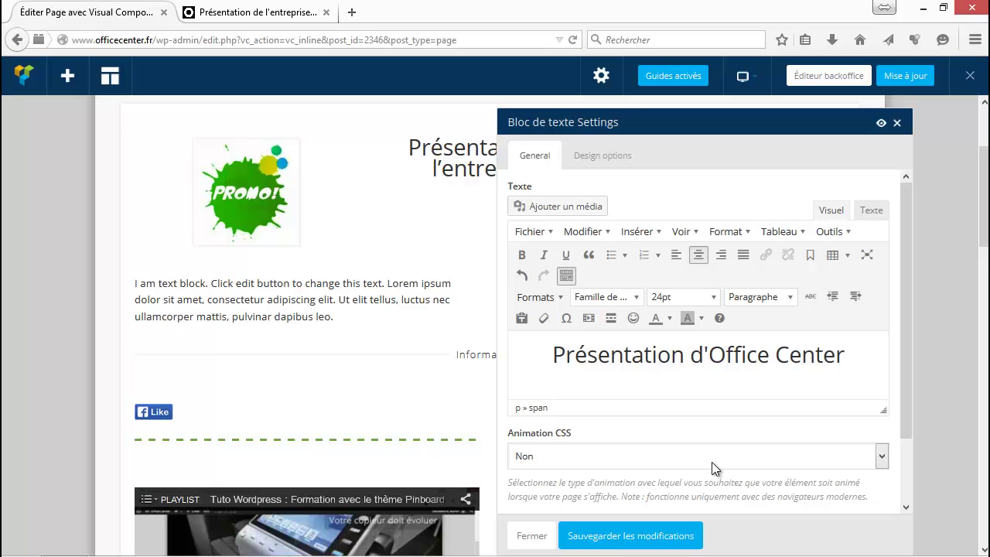
left_click(628, 534)
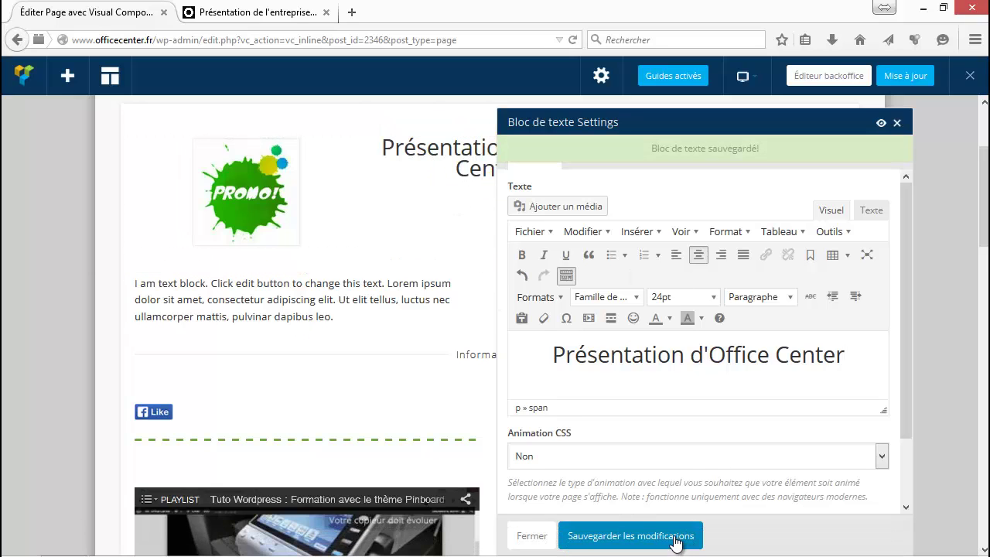
left_click(898, 122)
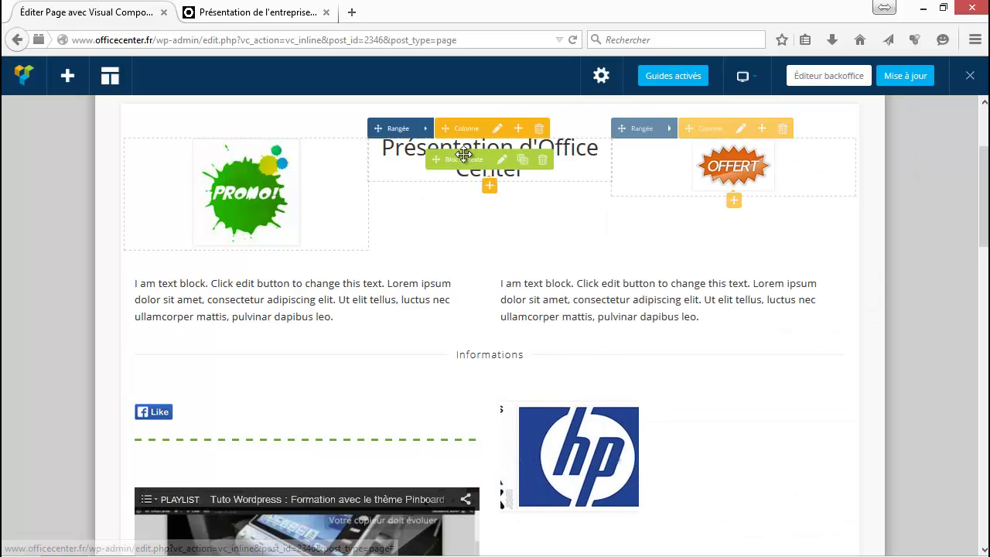
Look over the edited page in the front-end editor and try to switch to the back-office editor
scroll(397, 416, "down", 3)
scroll(394, 431, "up", 5)
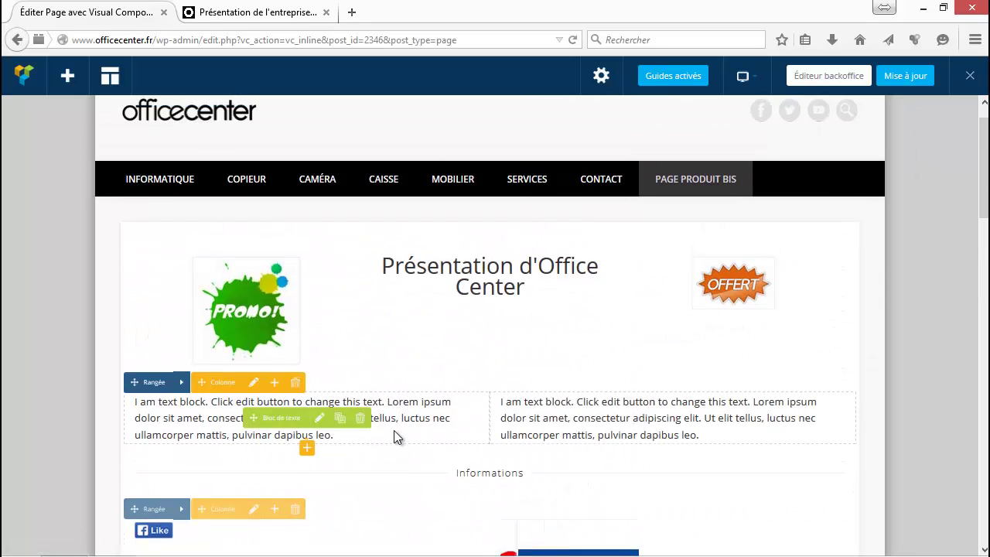
scroll(396, 436, "down", 6)
scroll(395, 437, "up", 5)
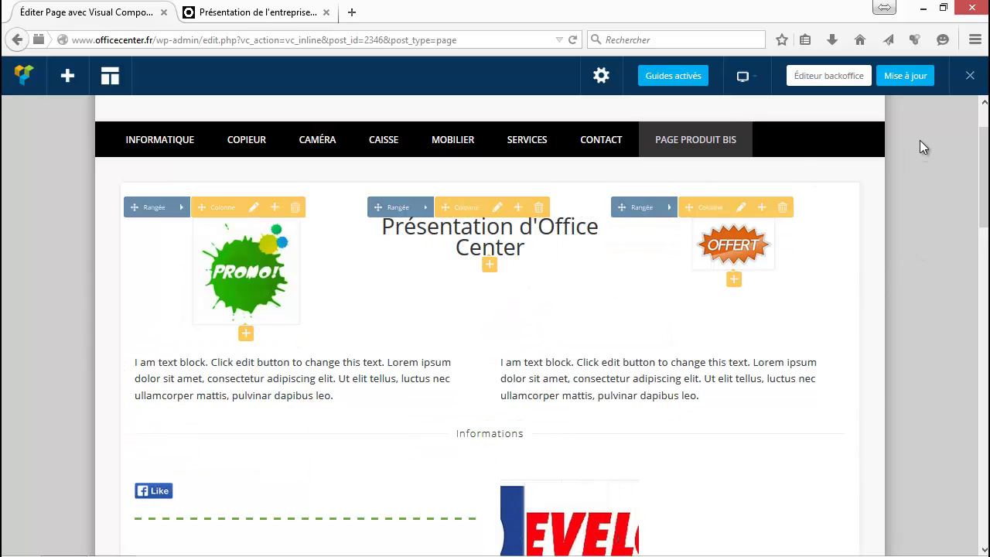
left_click(826, 77)
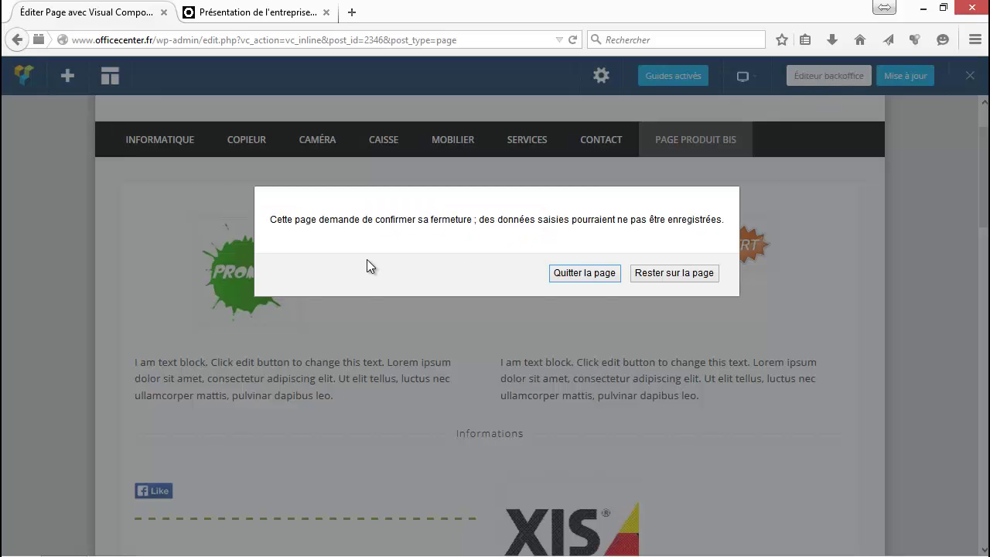
left_click(644, 275)
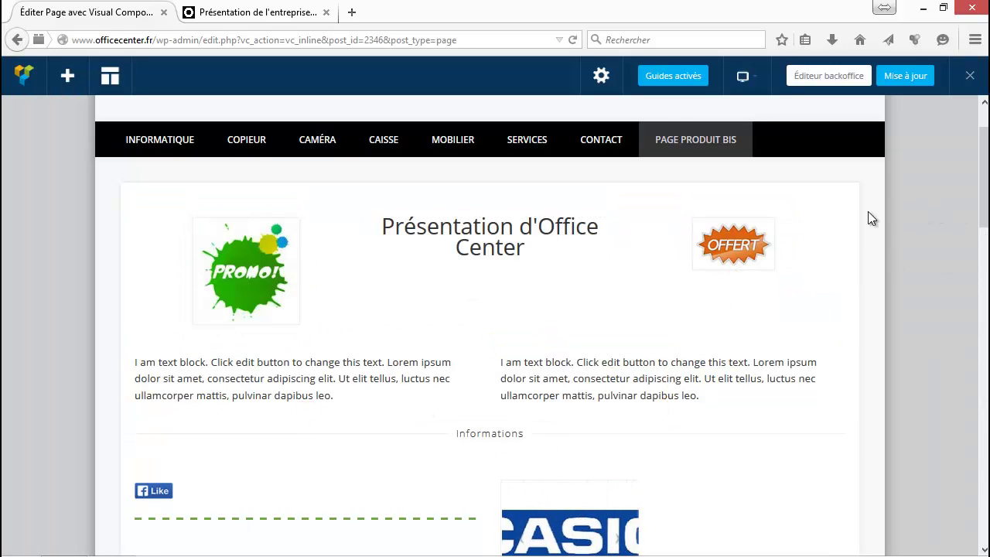
Preview the page layout at the landscape smartphone size
left_click(754, 78)
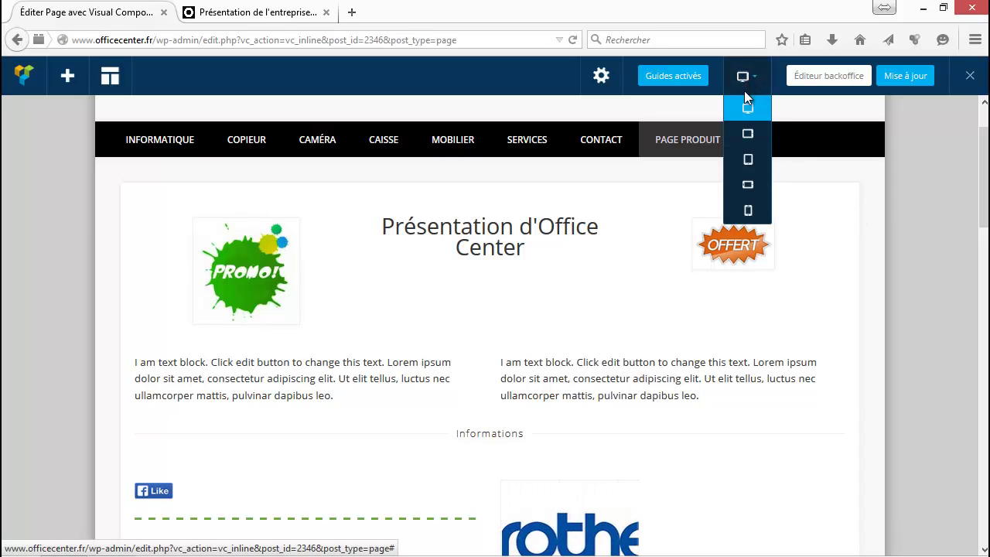
left_click(749, 188)
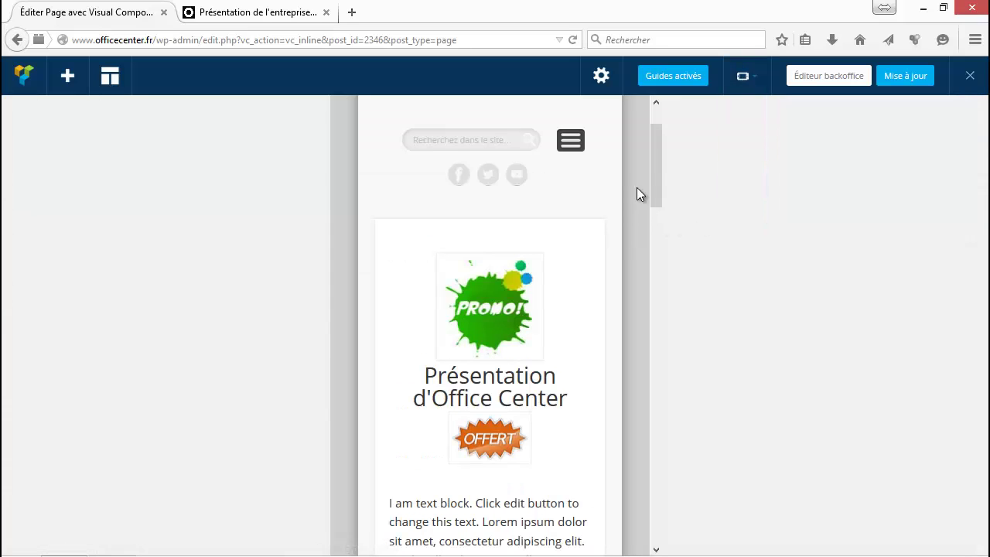
Preview the page layout at the portrait smartphone size and at the portrait tablet size
left_click_drag(655, 149, 624, 145)
mouse_move(749, 77)
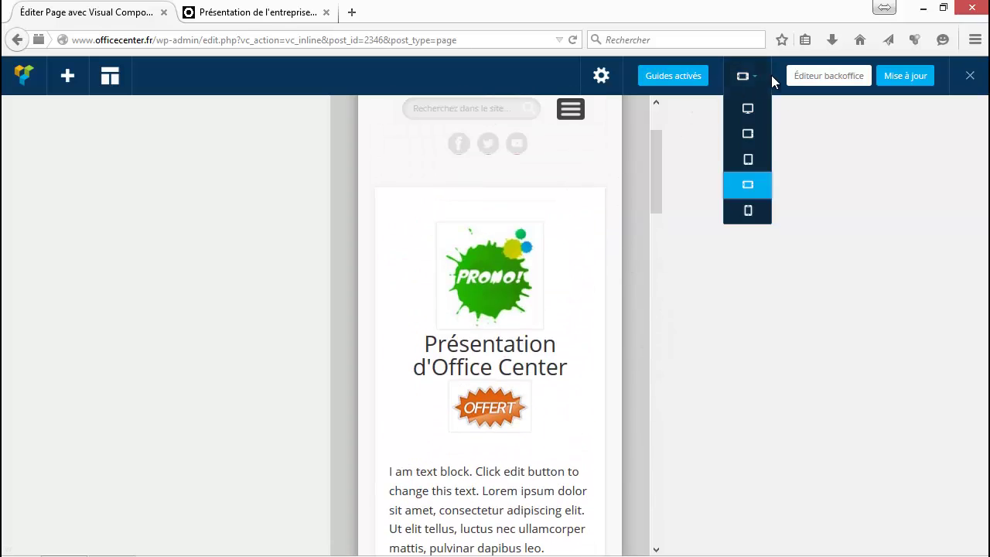
left_click(750, 212)
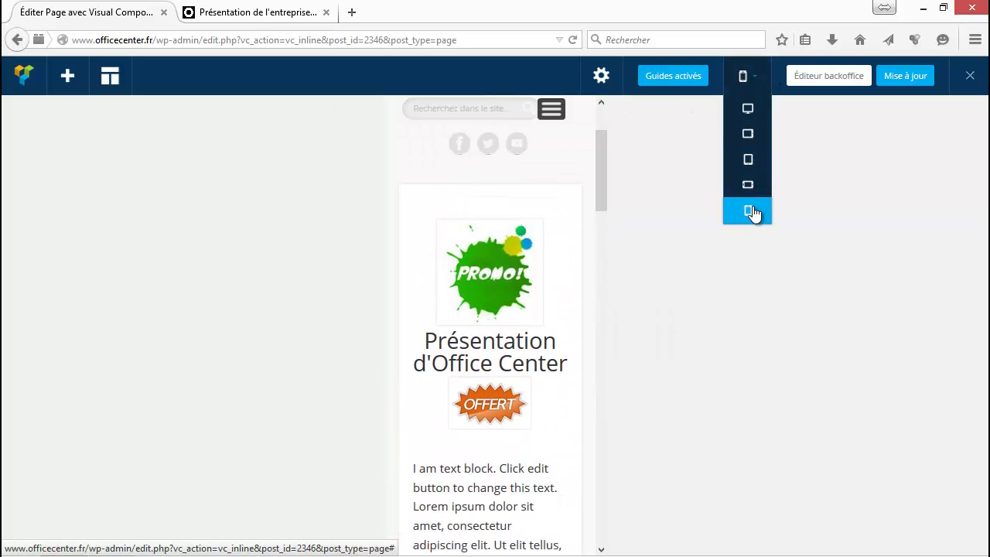
left_click(748, 160)
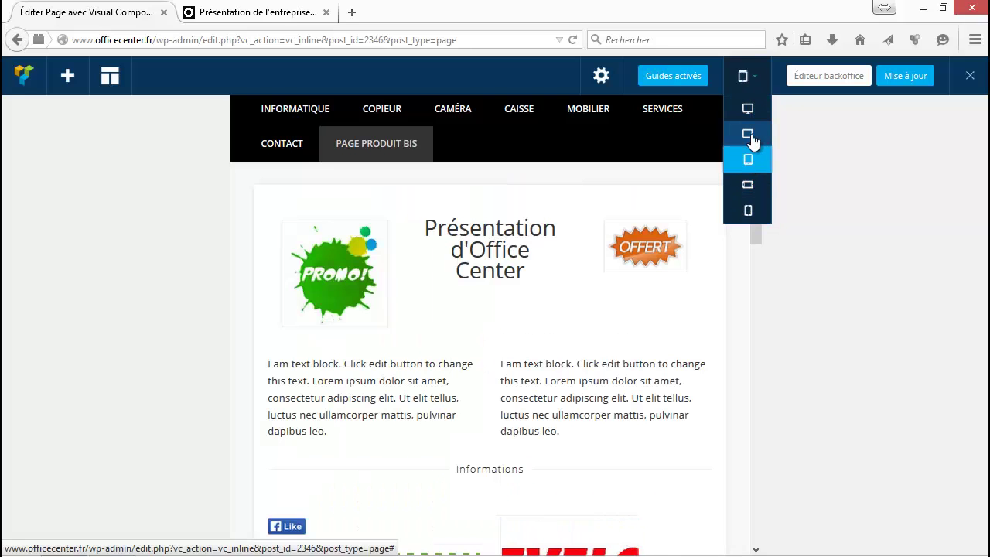
Preview the page at the landscape tablet size and look over its layout from the header to the video block
left_click(748, 137)
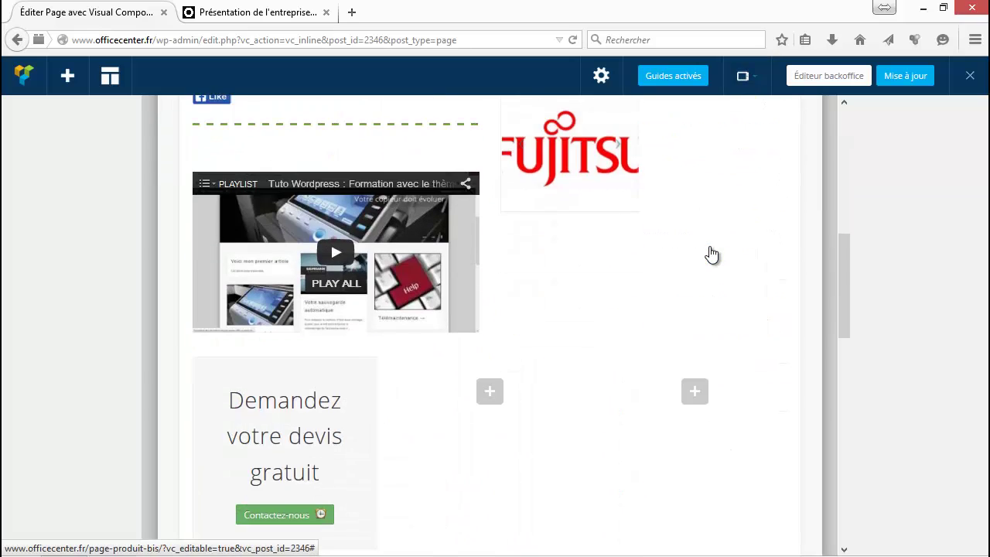
scroll(709, 246, "up", 2)
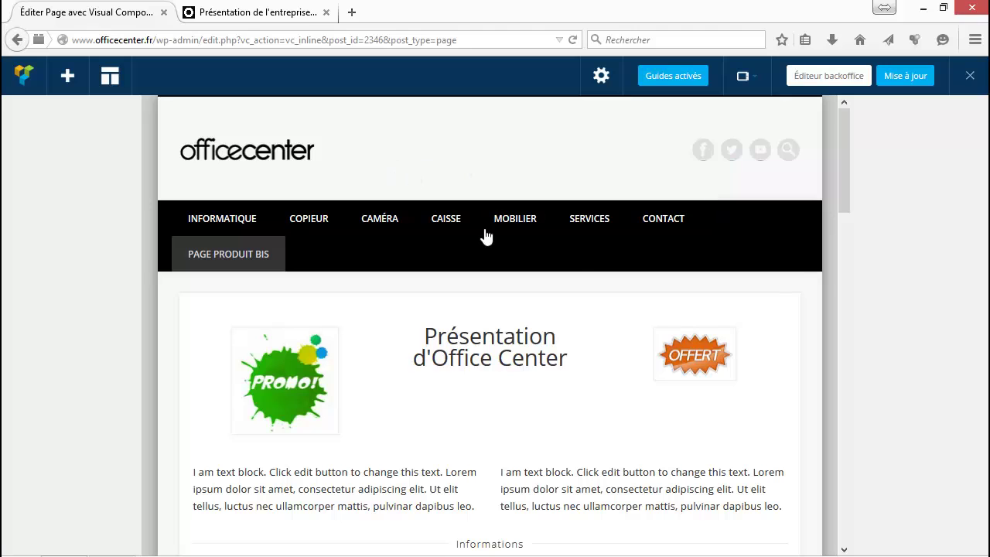
scroll(845, 125, "down", 2)
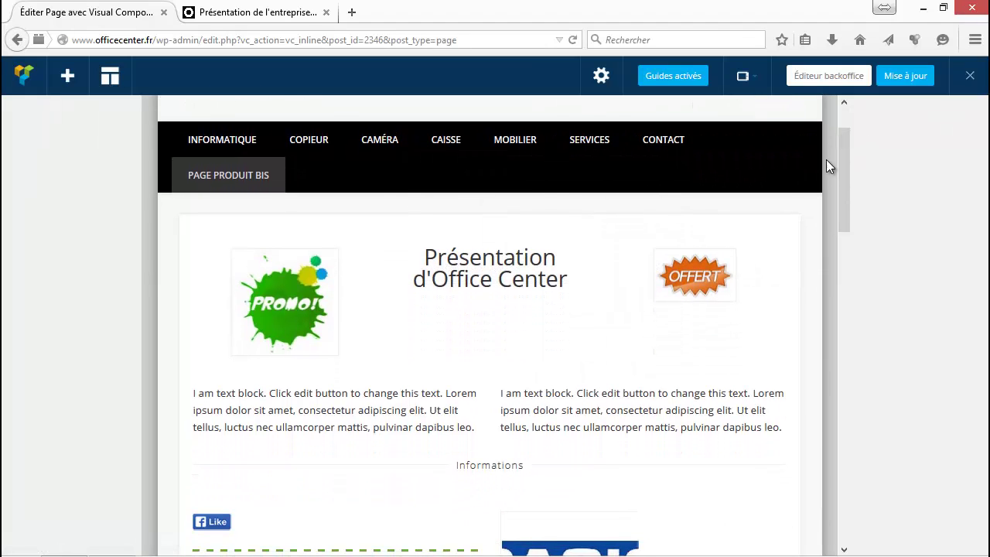
scroll(822, 174, "down", 4)
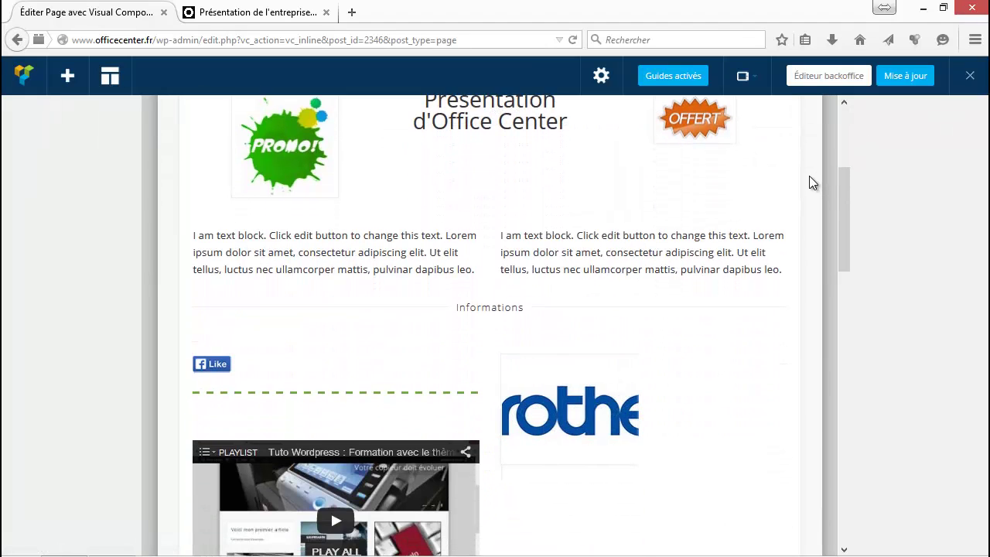